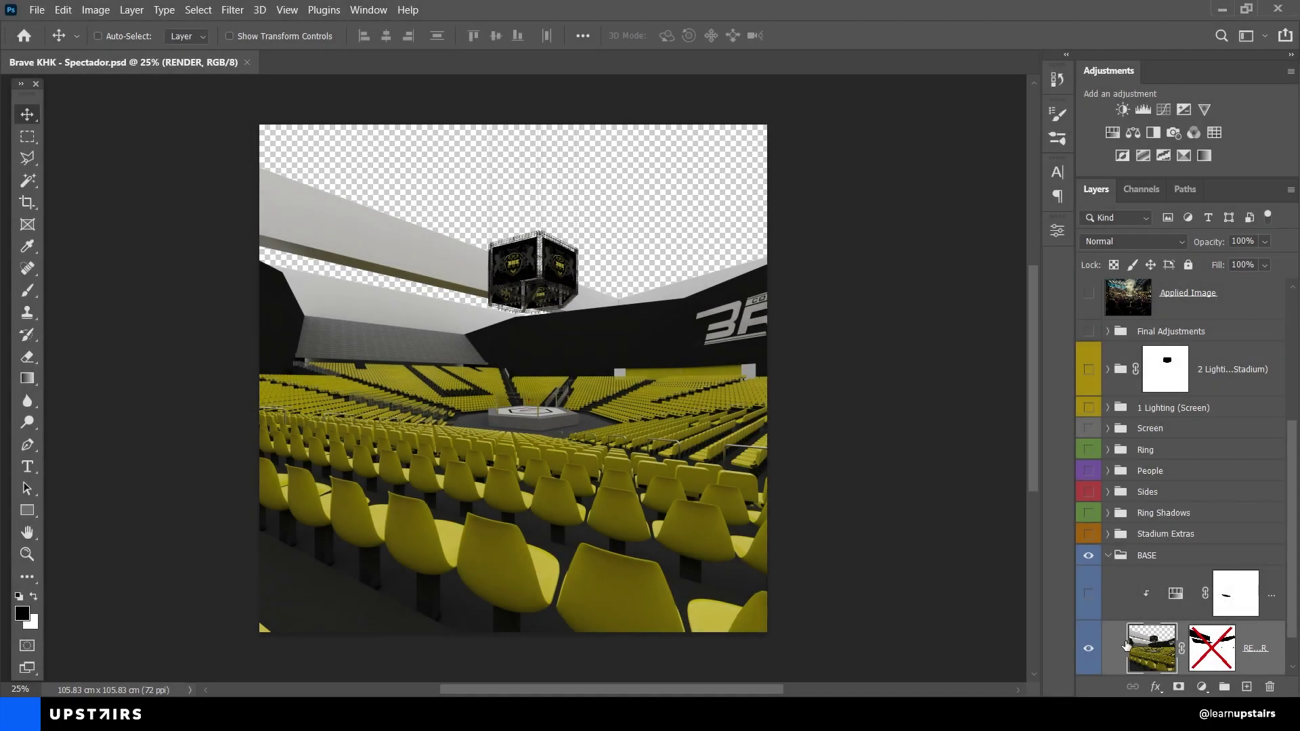
Step: Widen the Layers panel so full layer names show, down to Background and Render Elements
left_click_drag(1075, 390, 924, 399)
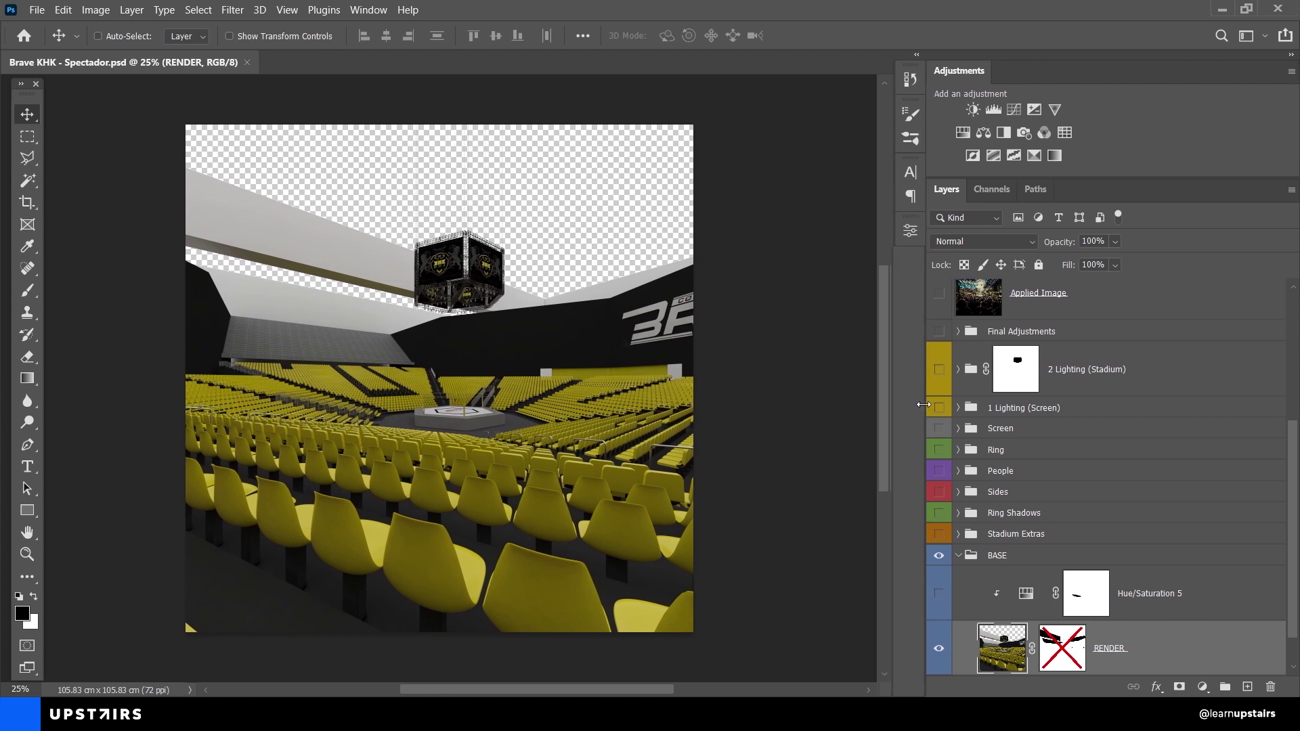
scroll(1019, 579, "down", 1)
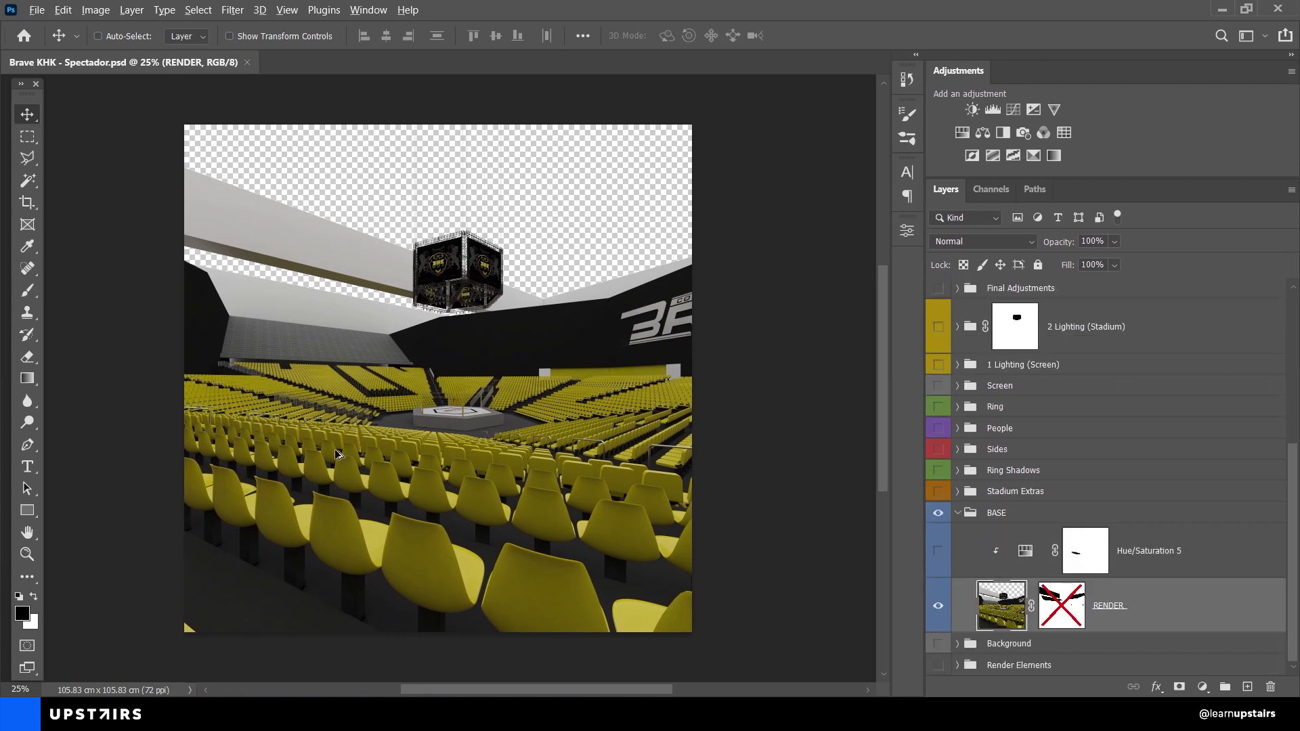
scroll(324, 406, "up", 5)
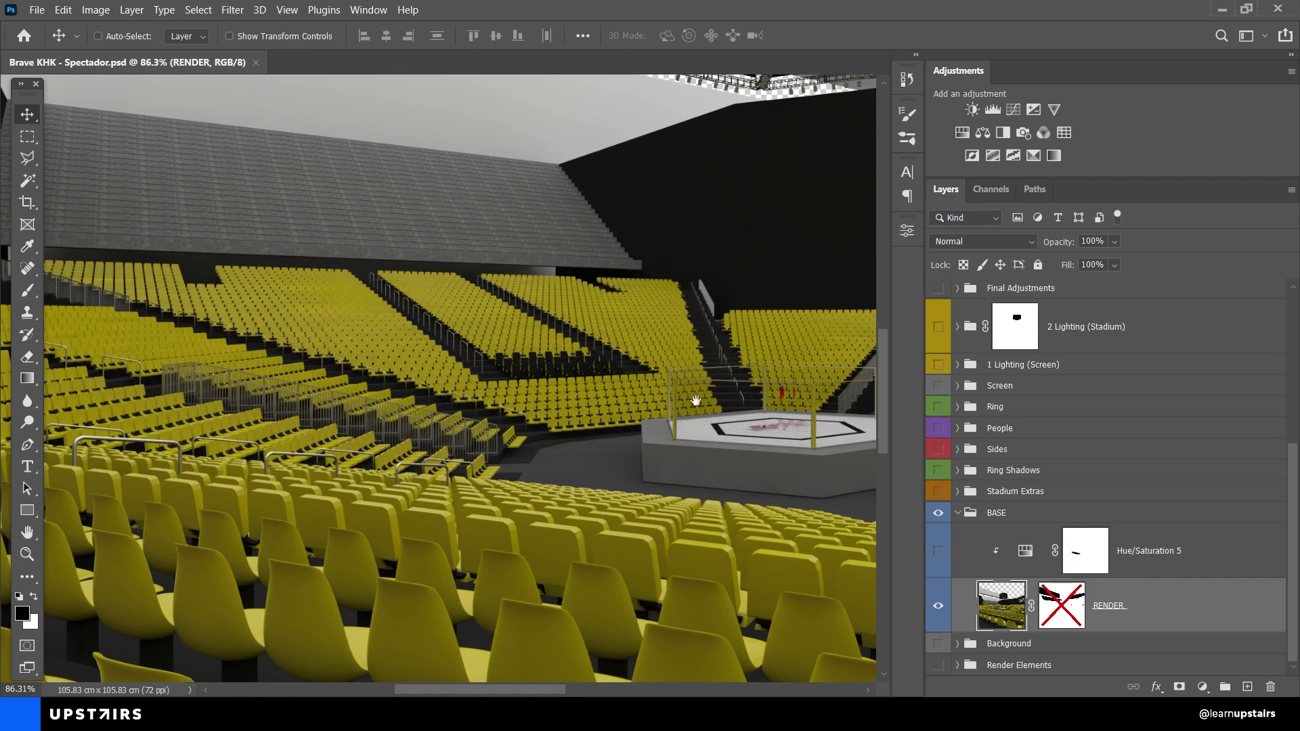
scroll(596, 392, "up", 1)
Step: Centre the ring in view and zoom in to inspect the ring platform
left_click_drag(596, 392, 290, 406)
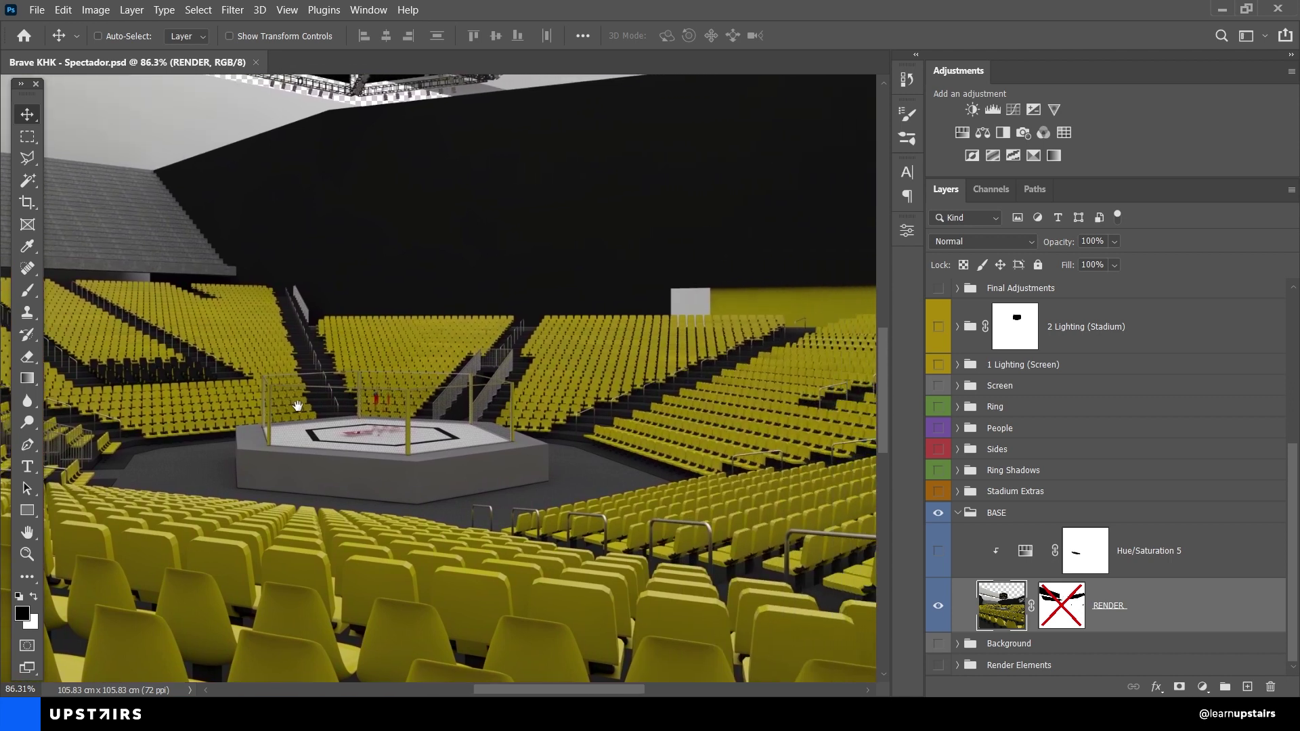
scroll(425, 406, "down", 5)
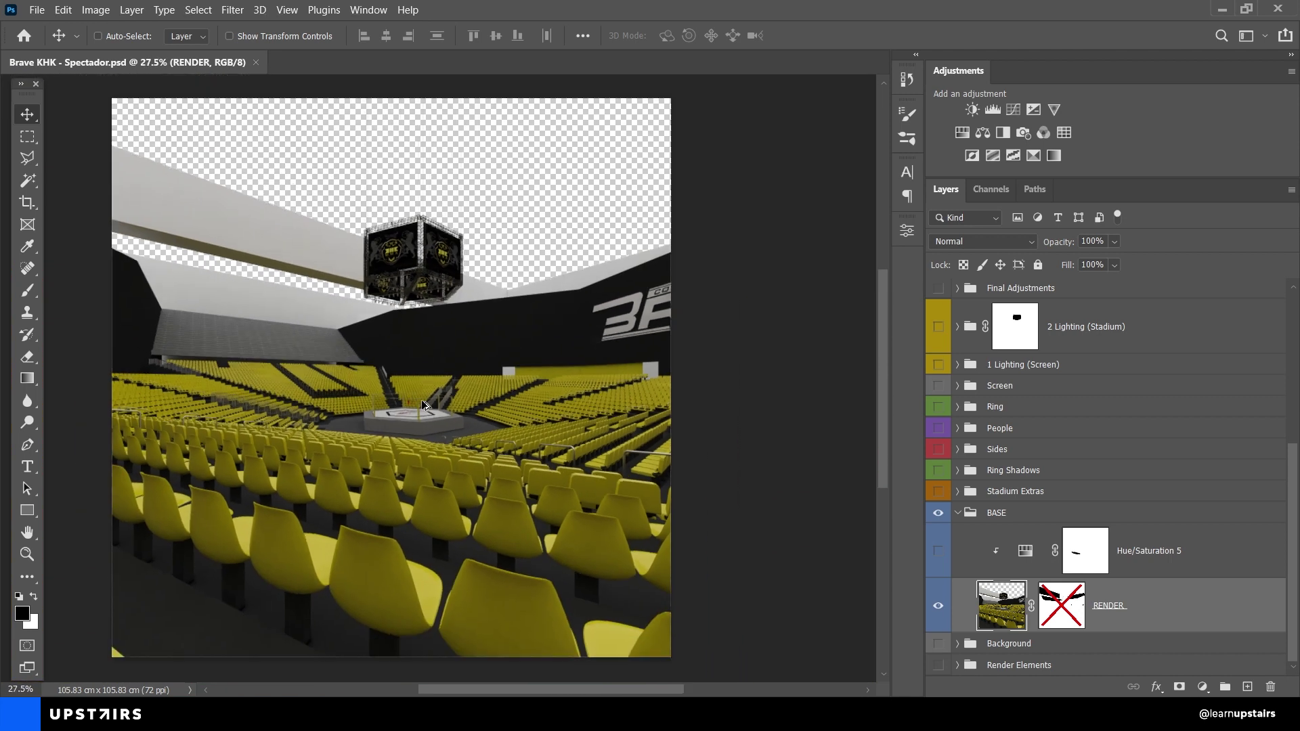
left_click_drag(420, 410, 445, 403)
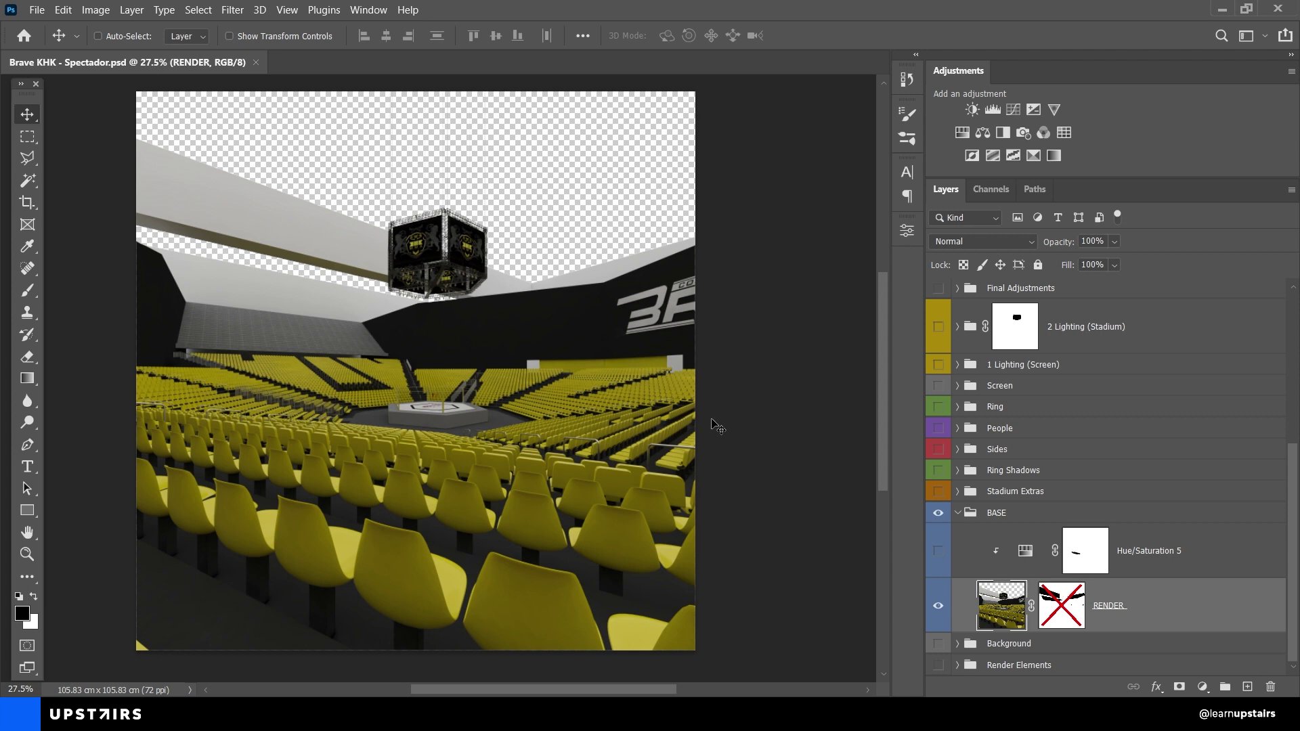
scroll(396, 444, "up", 5)
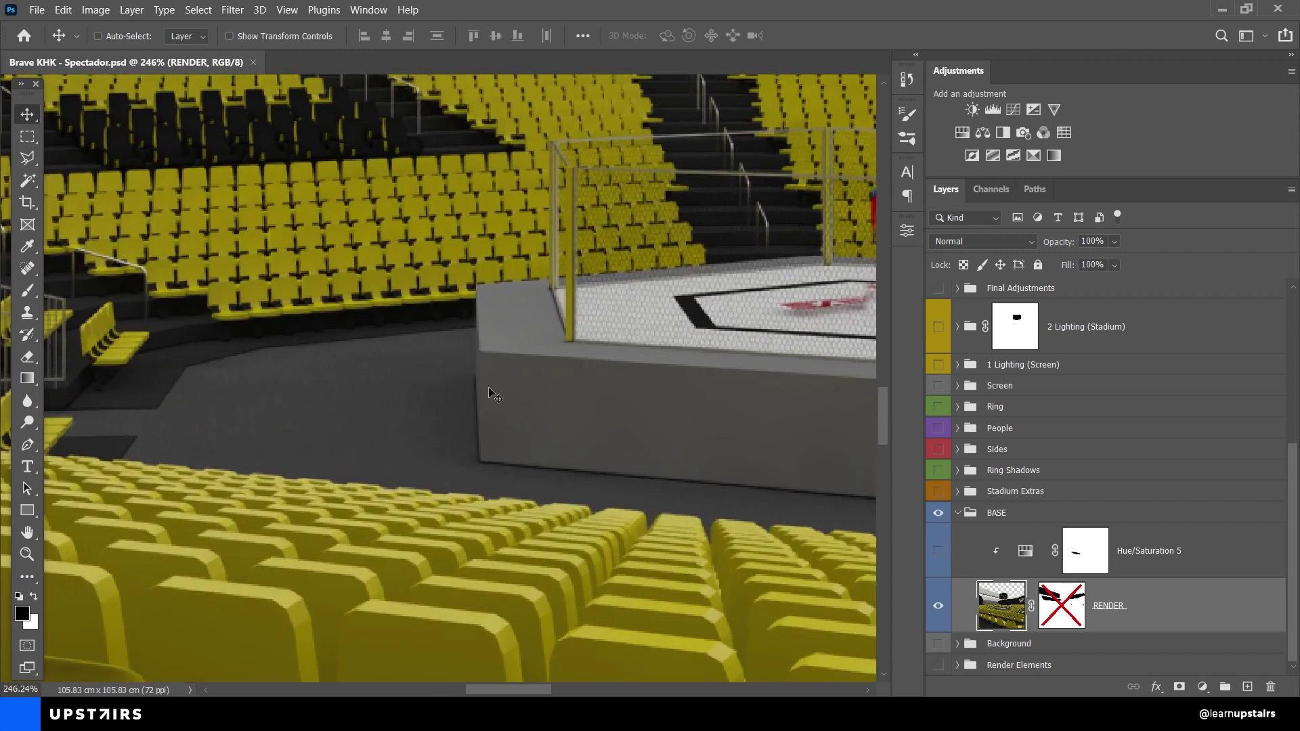
scroll(665, 464, "up", 2)
left_click_drag(665, 465, 111, 422)
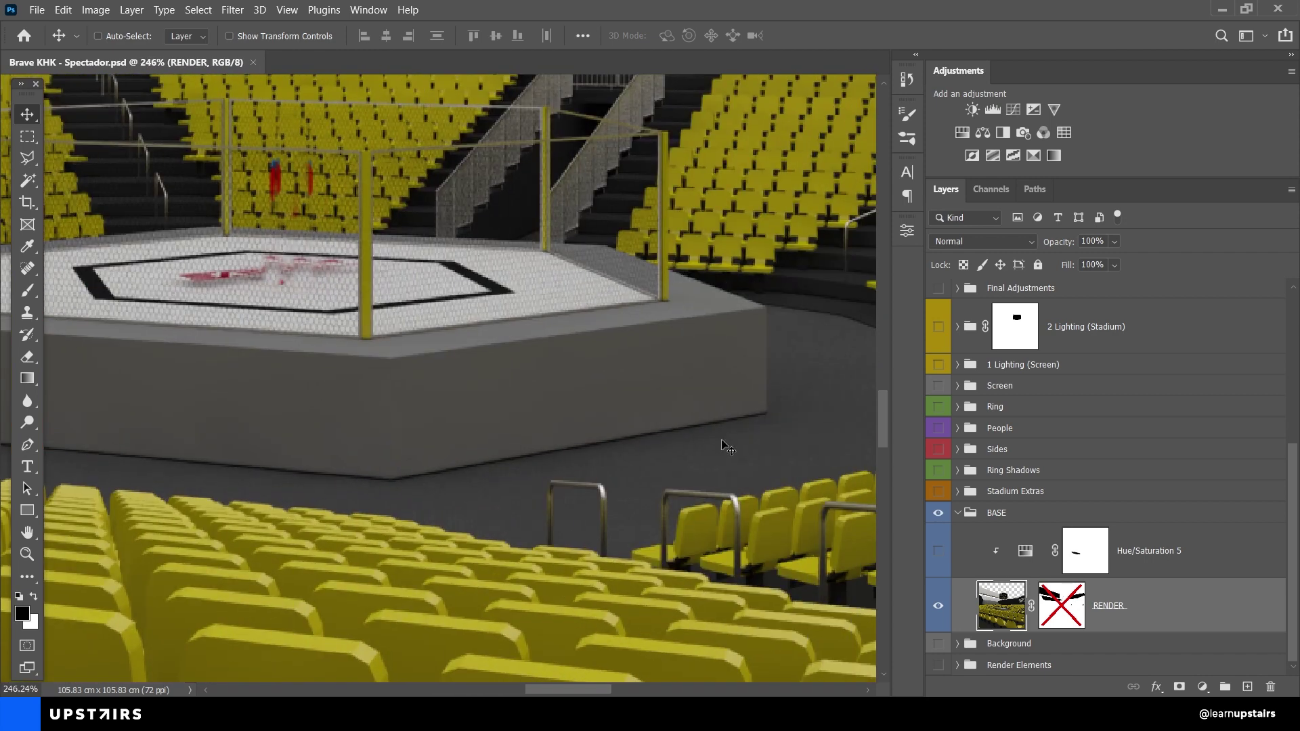
scroll(777, 399, "down", 4)
Step: Pan to the arena's right side and the 3F wall logo, then recentre the whole render
left_click_drag(777, 398, 437, 384)
left_click_drag(779, 454, 632, 463)
scroll(617, 416, "down", 3)
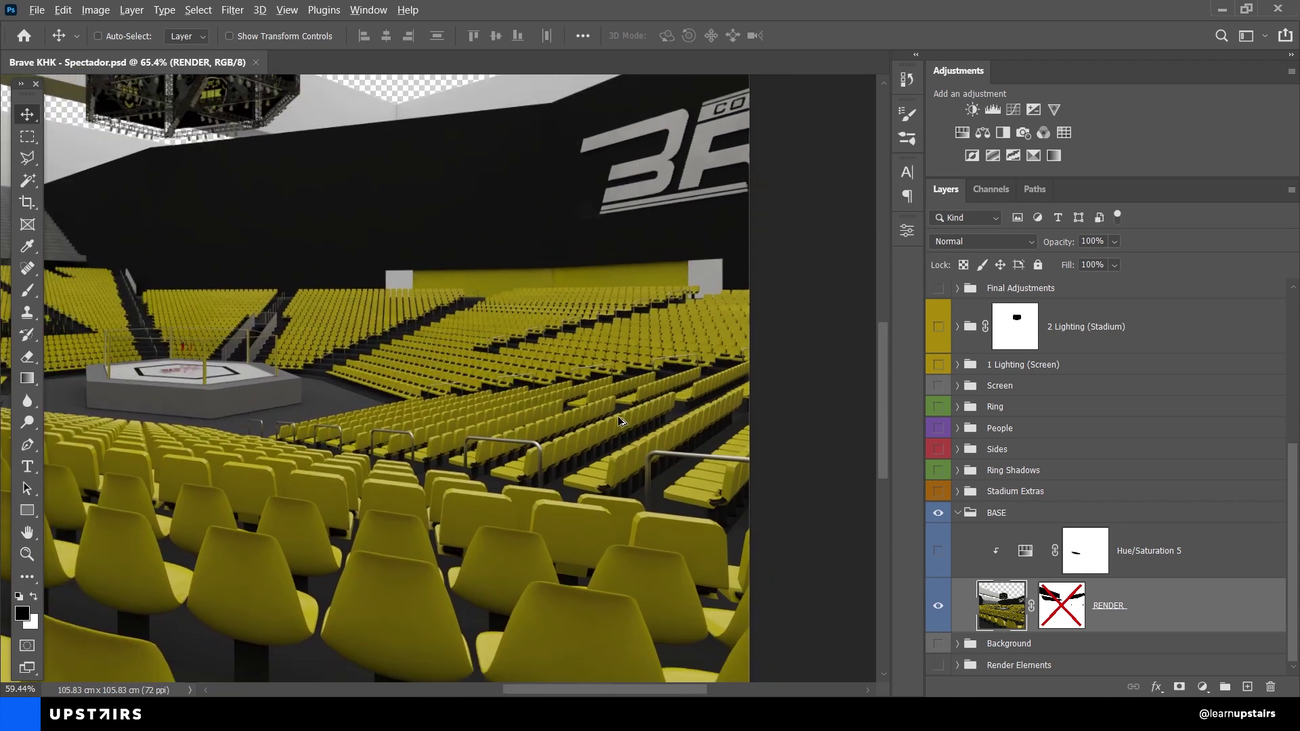
scroll(569, 435, "up", 1)
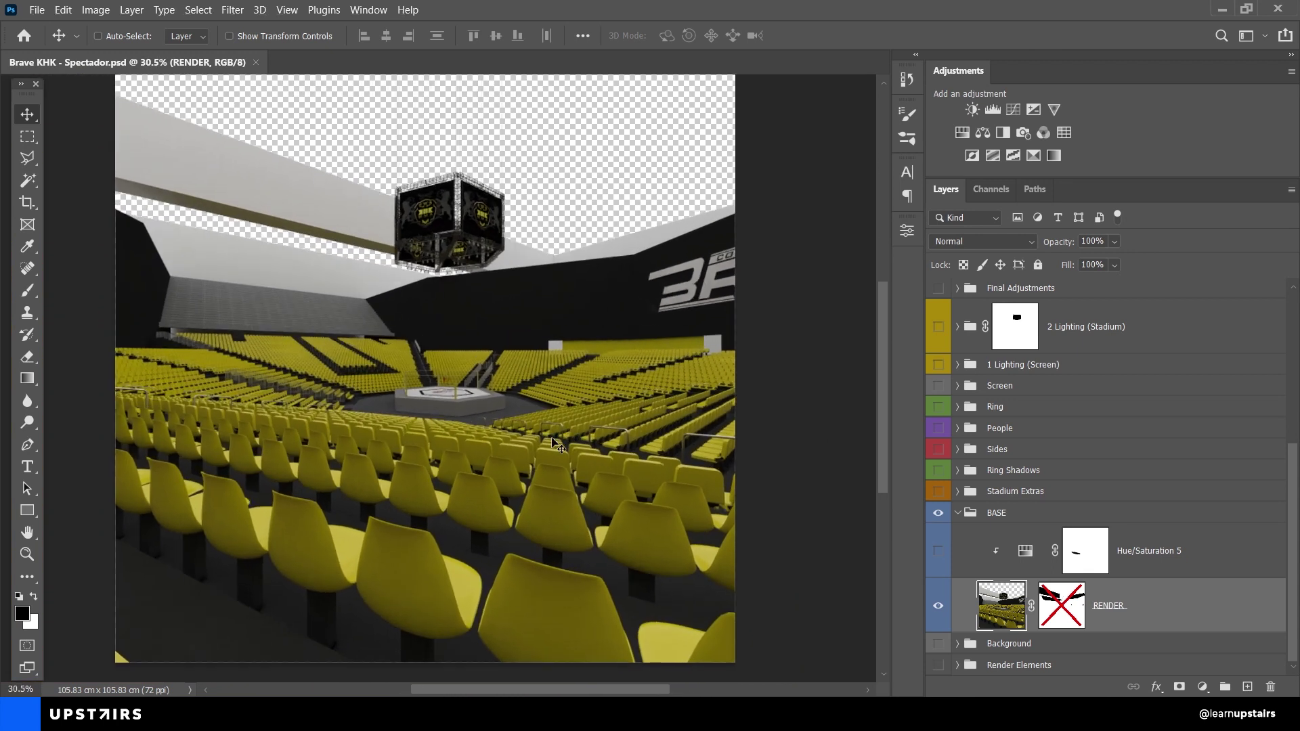
left_click_drag(569, 437, 560, 447)
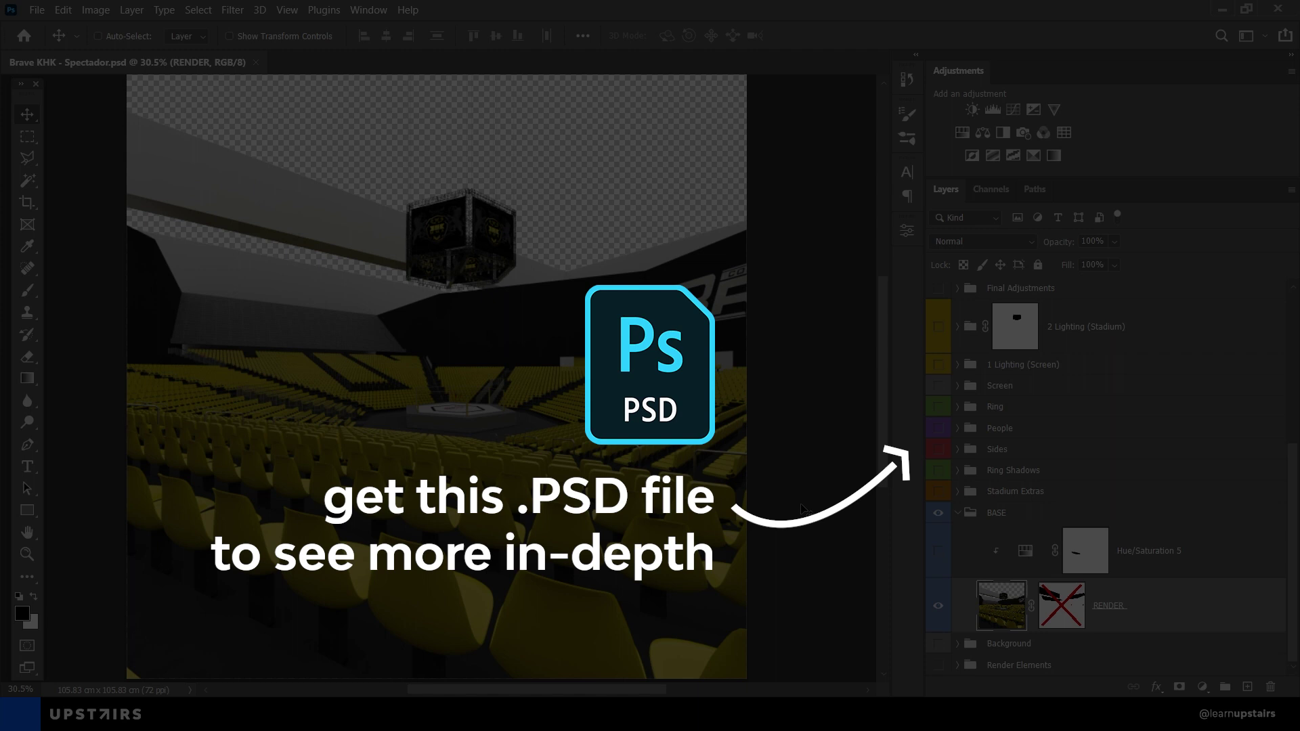
scroll(1195, 480, "up", 8)
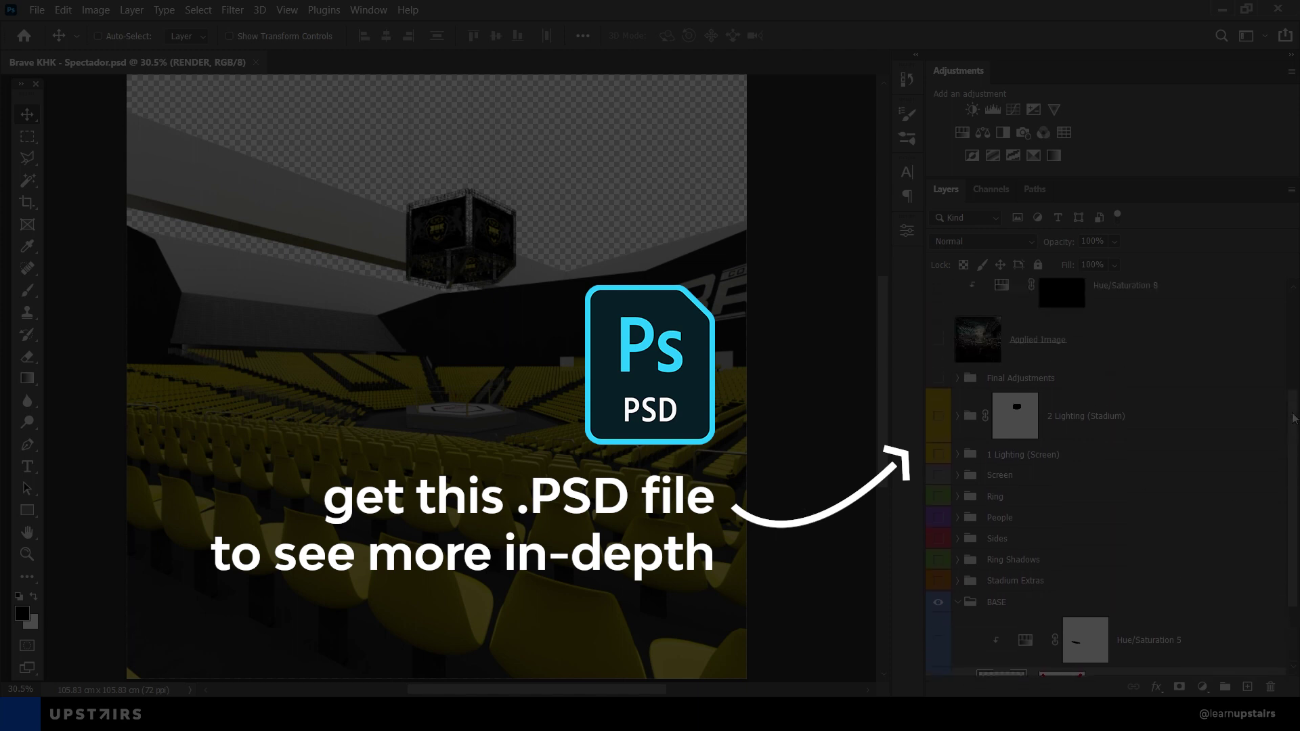
scroll(1111, 474, "down", 8)
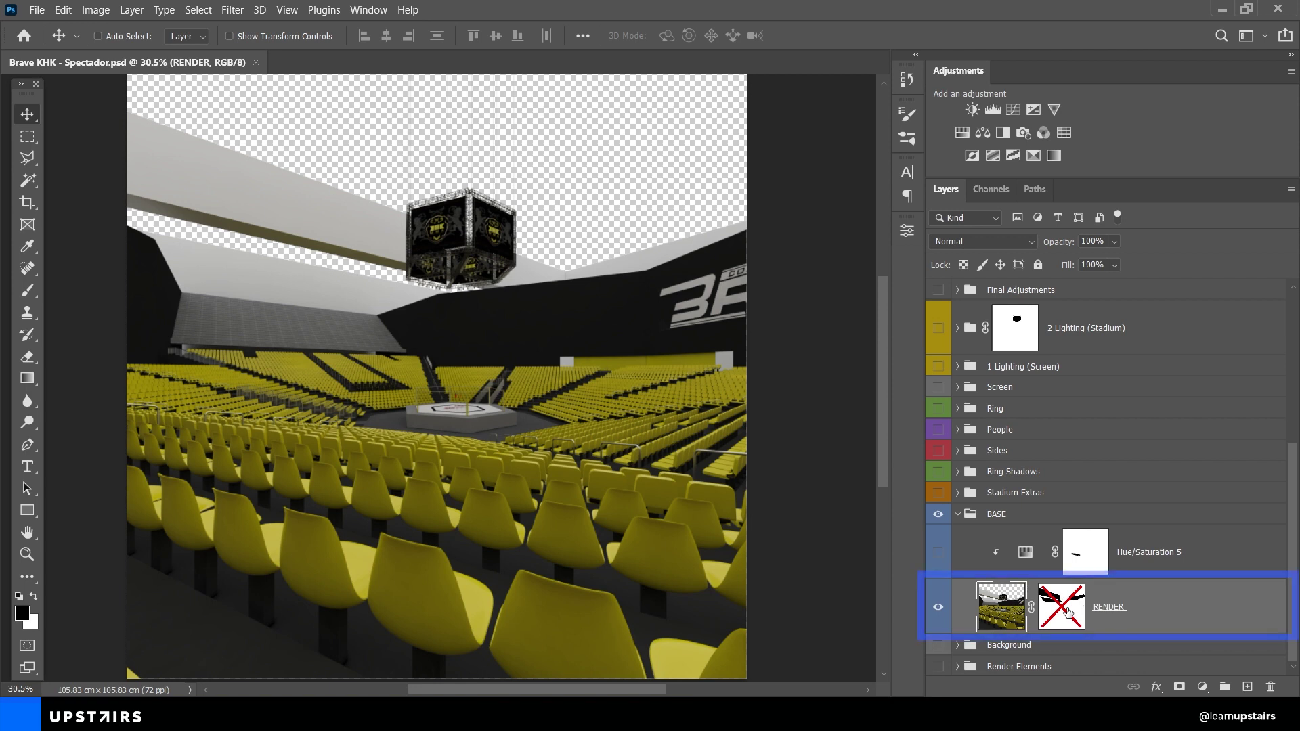
Step: Preview the RENDER layer's mask on its own, then enable the mask
left_click(1067, 611)
left_click(1067, 611, "alt")
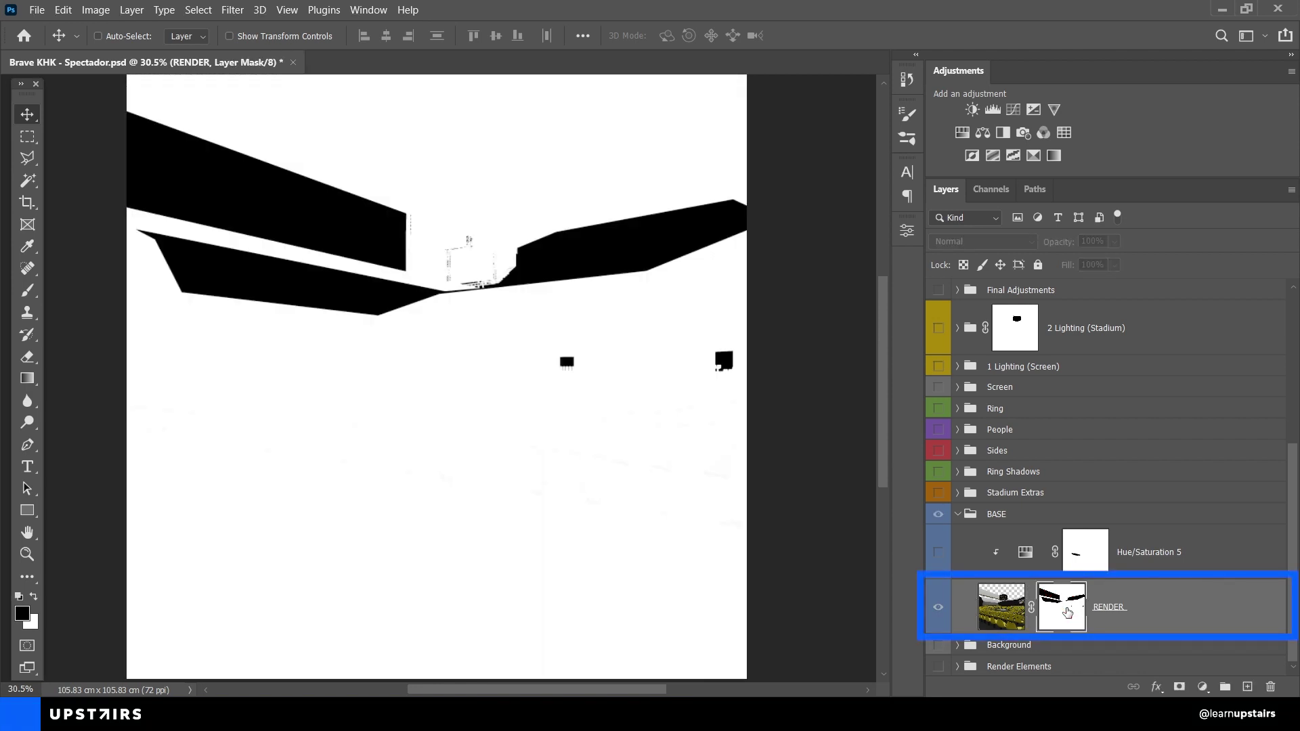
left_click(1068, 613, "alt")
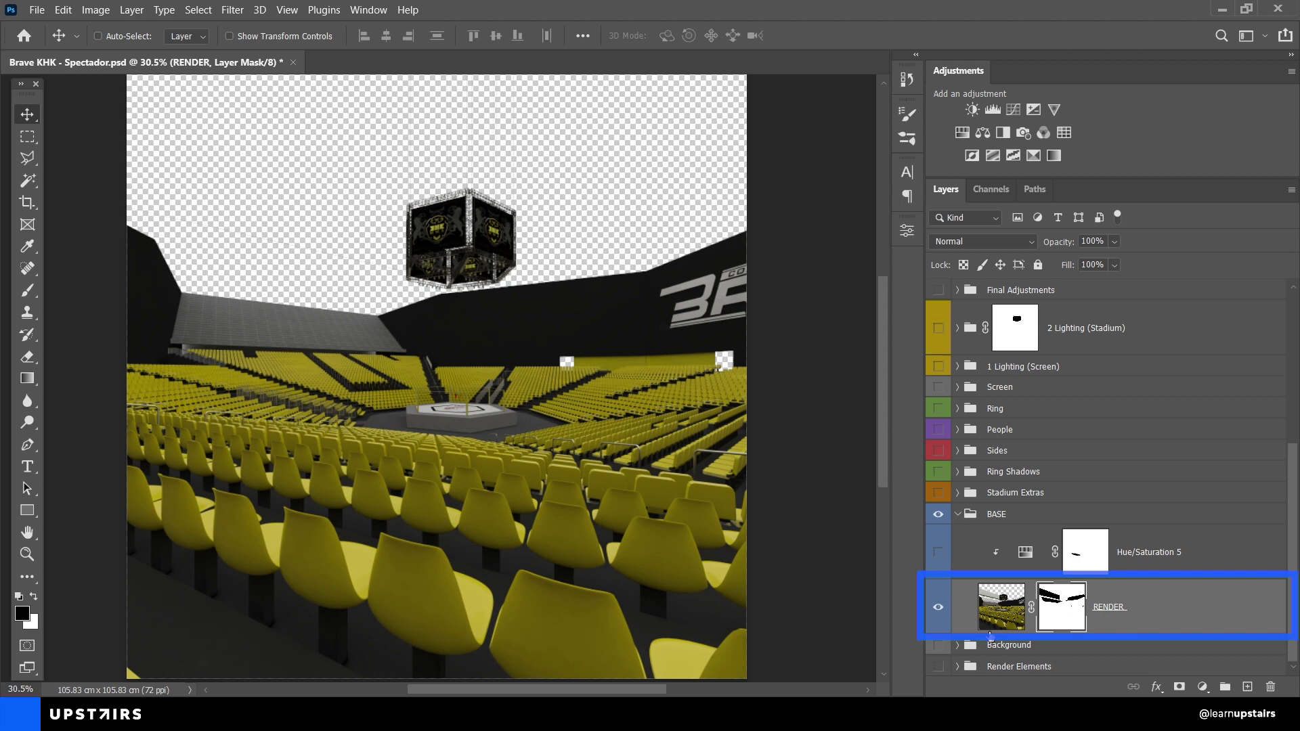
Step: Expand Background, show the Stadium group and isolate the Event arena photo
left_click(957, 645)
scroll(976, 562, "down", 5)
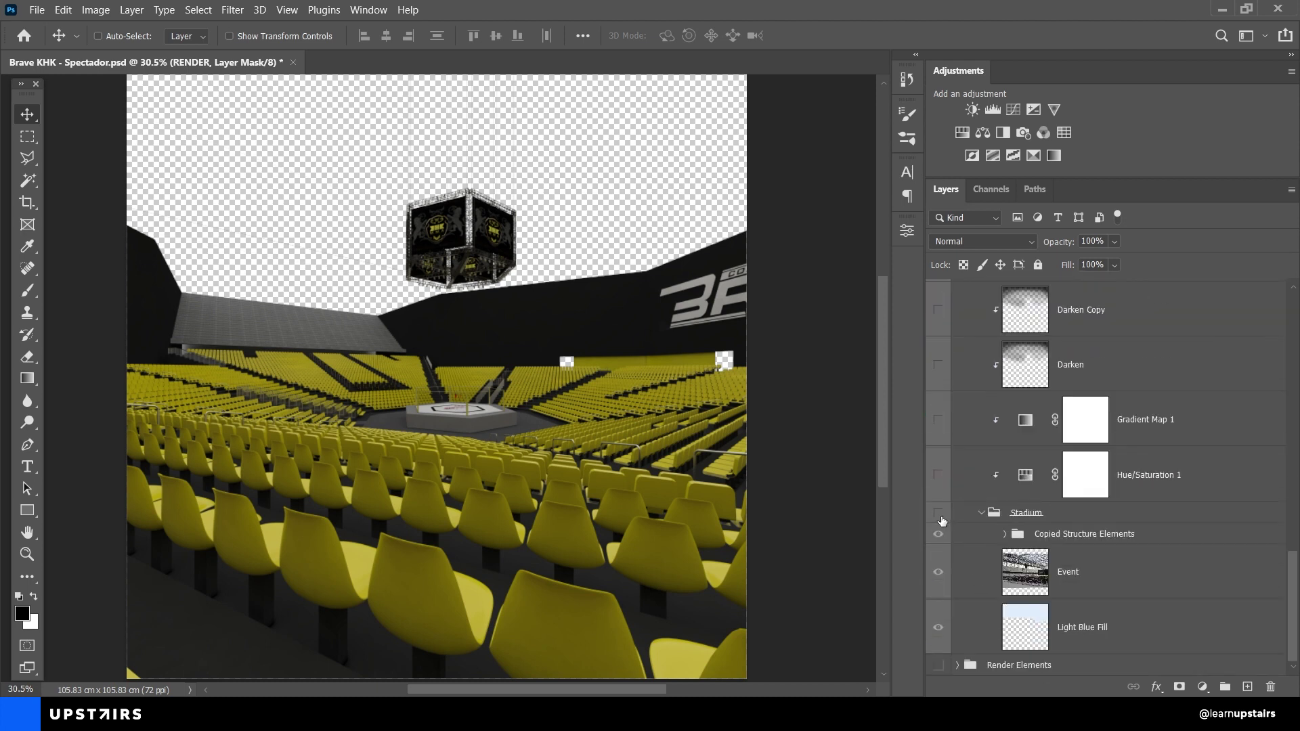
left_click(939, 514)
scroll(579, 270, "up", 2)
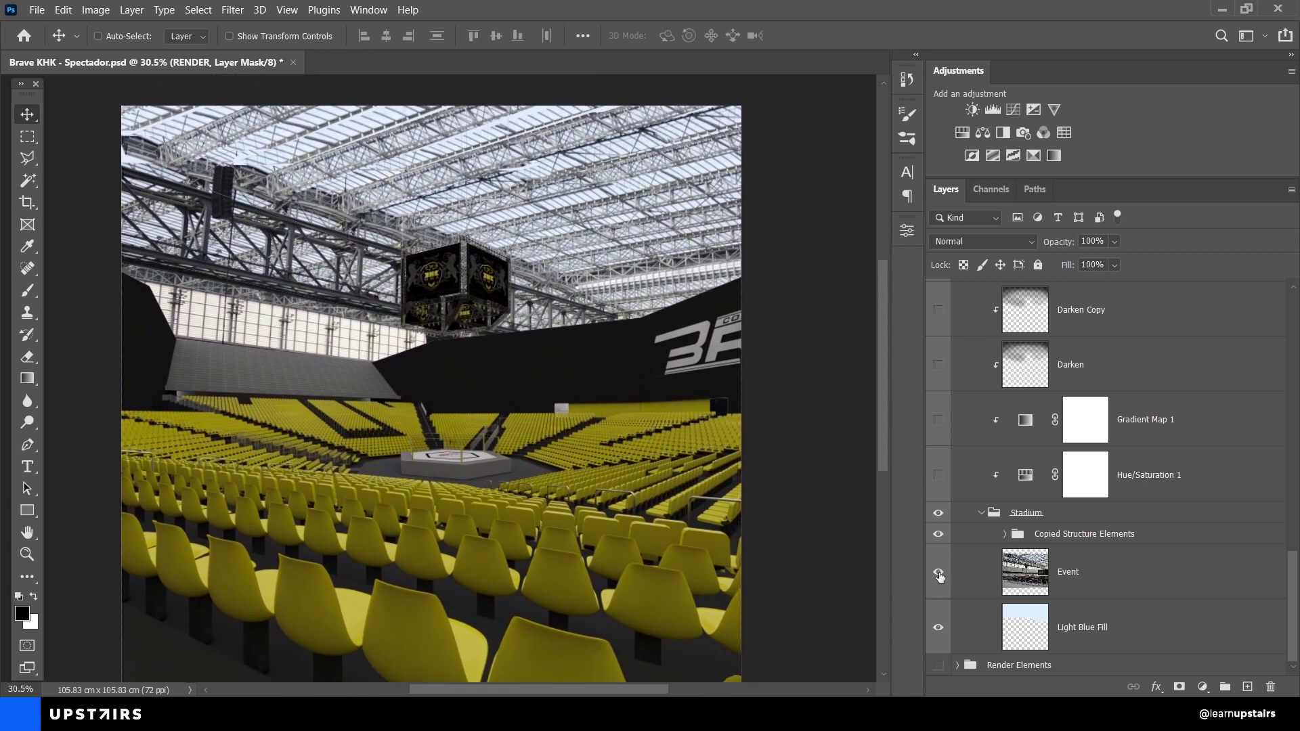
left_click(938, 573, "alt")
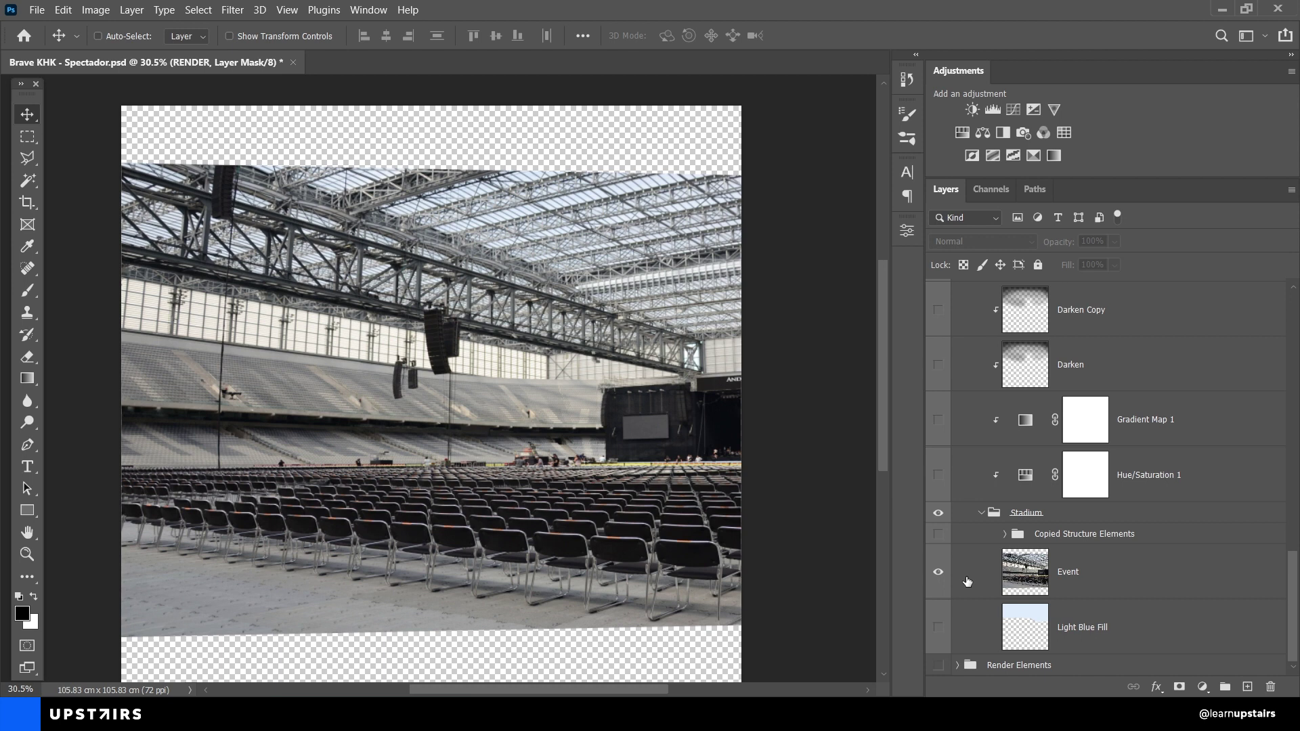
Step: Expand Copied Structure Elements and show its roof trusses over the Event photo
left_click(1006, 534)
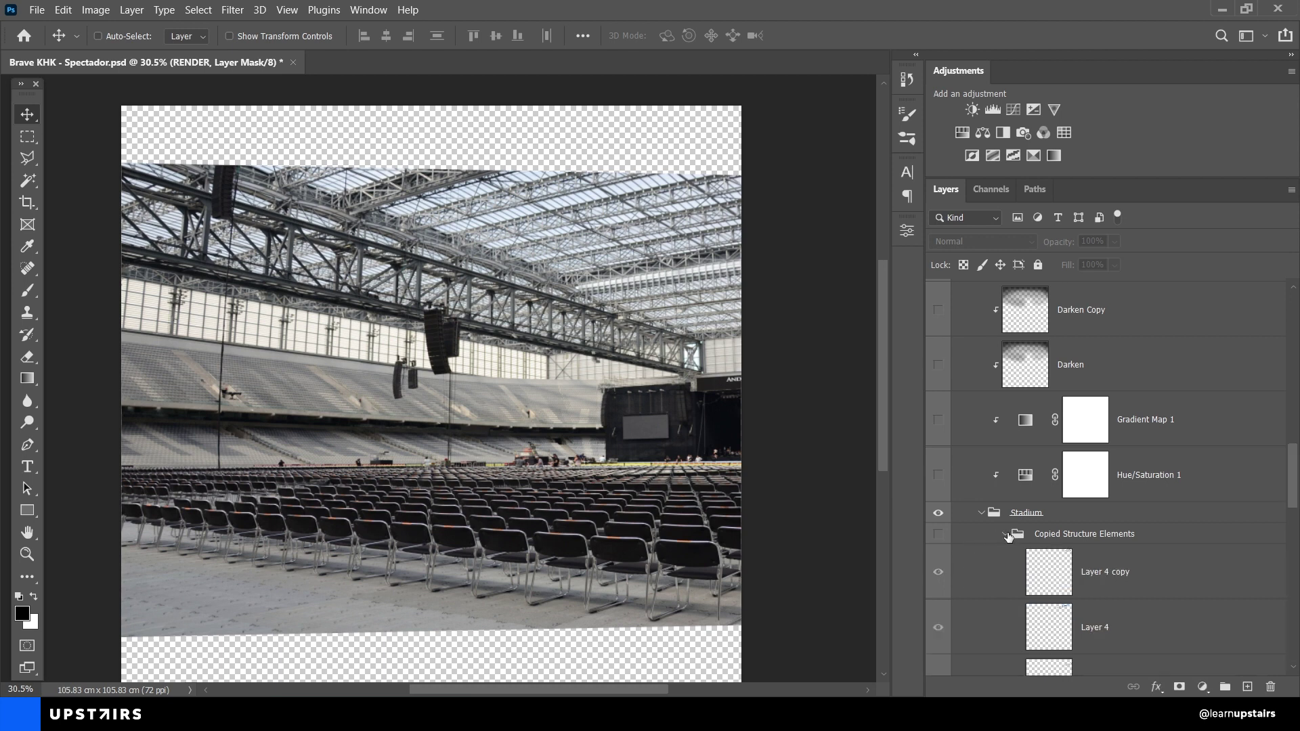
left_click(939, 535)
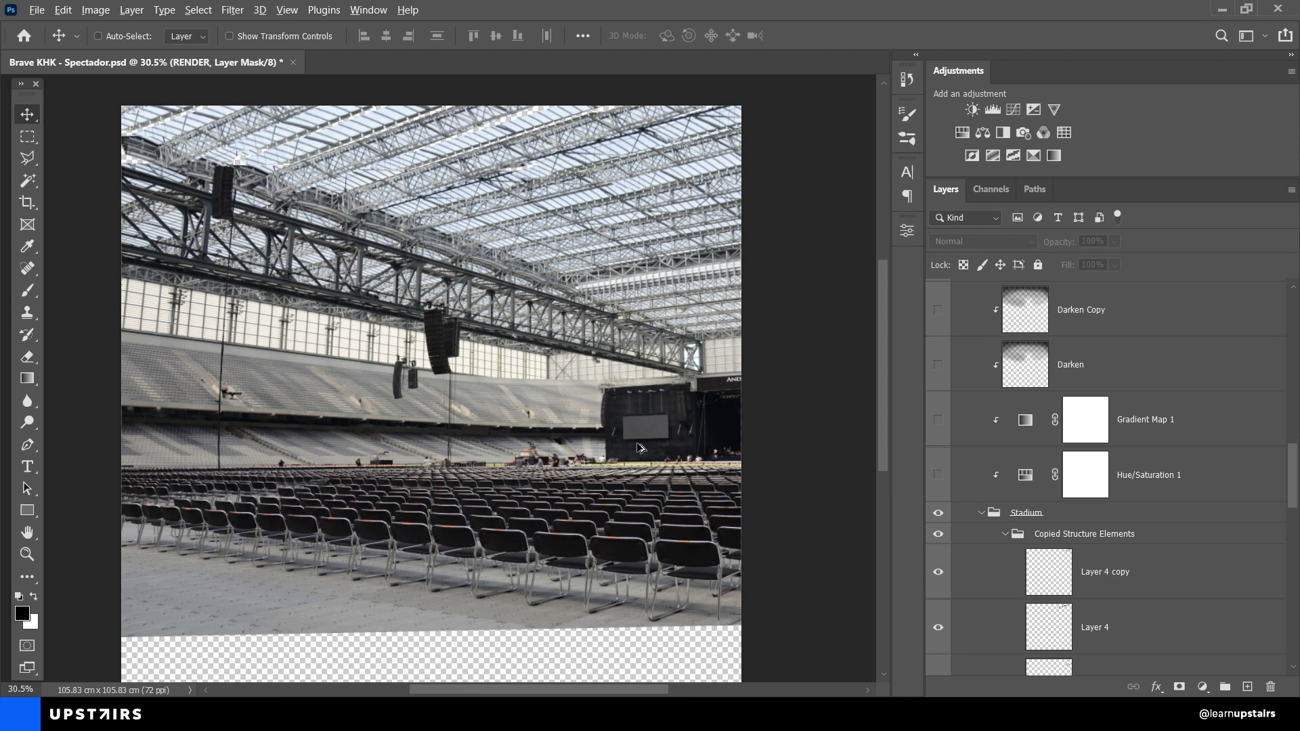
scroll(640, 447, "down", 1)
scroll(941, 470, "down", 3)
scroll(942, 470, "up", 1)
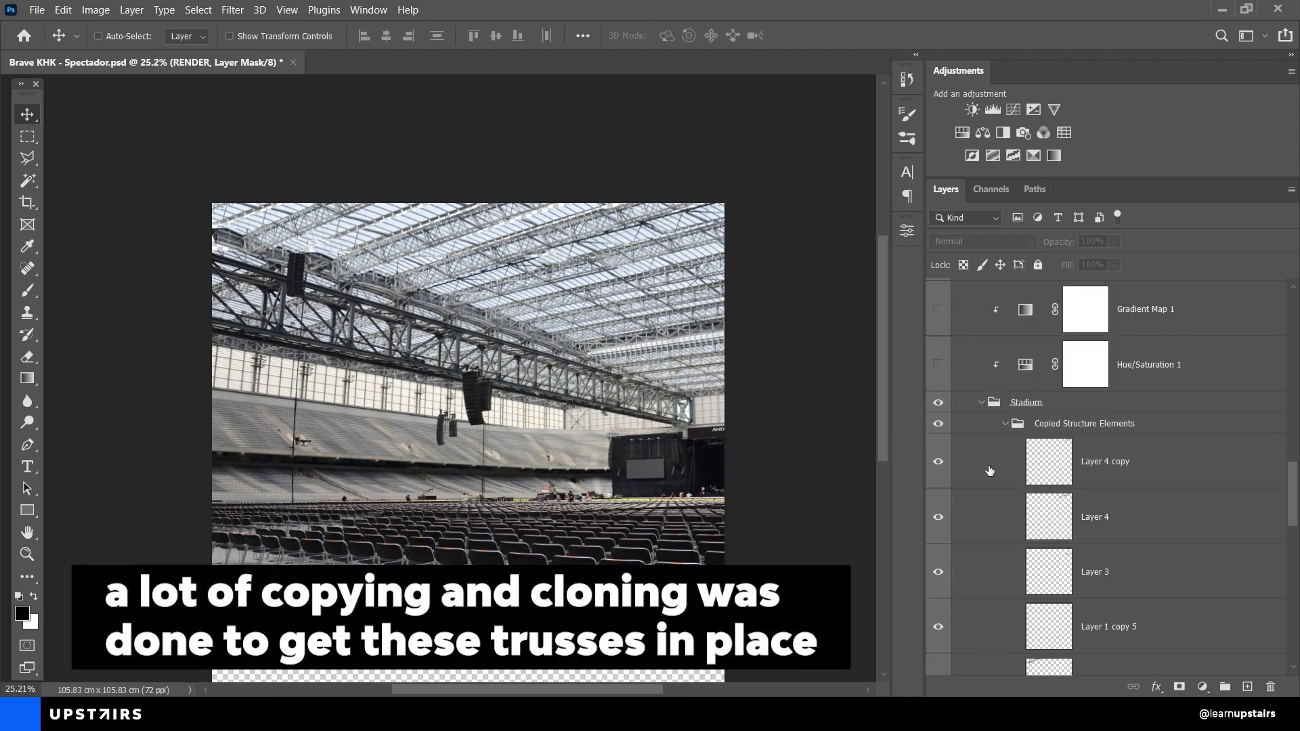
scroll(962, 542, "down", 5)
scroll(962, 542, "down", 2)
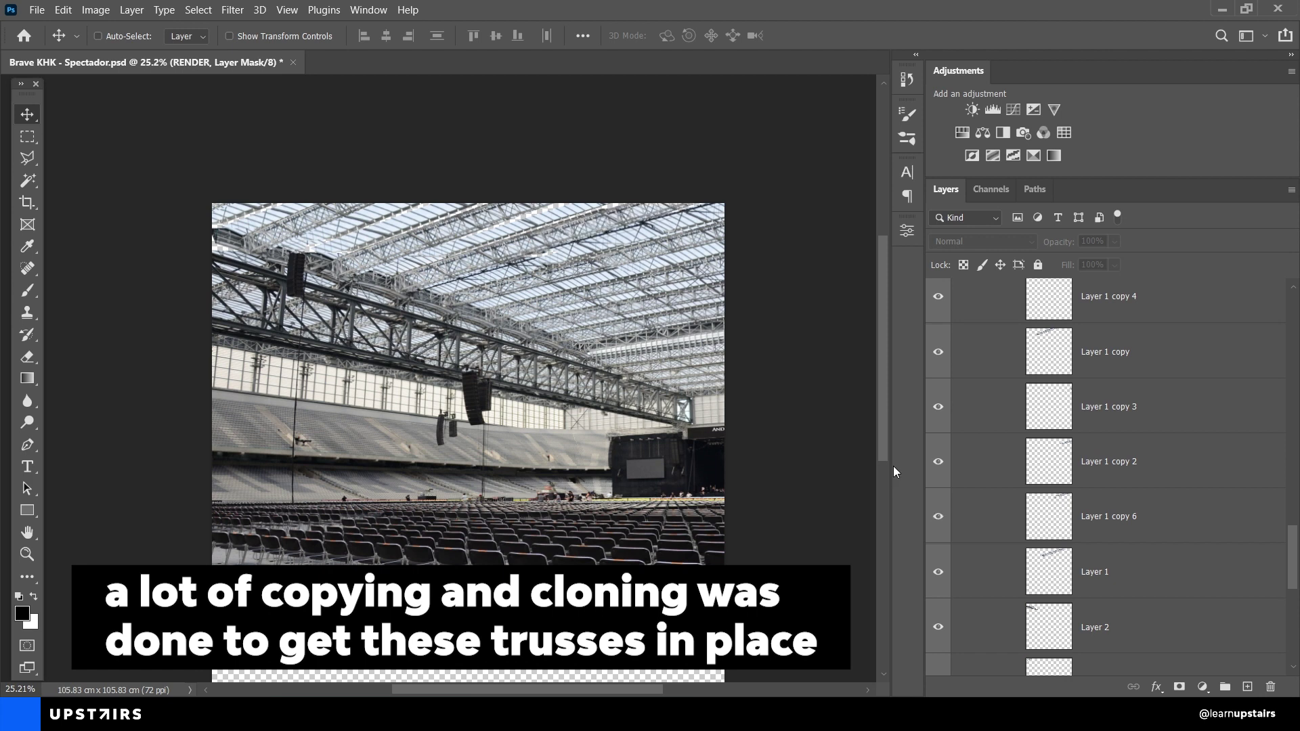
scroll(548, 217, "up", 5)
scroll(548, 226, "down", 3)
scroll(978, 569, "down", 3)
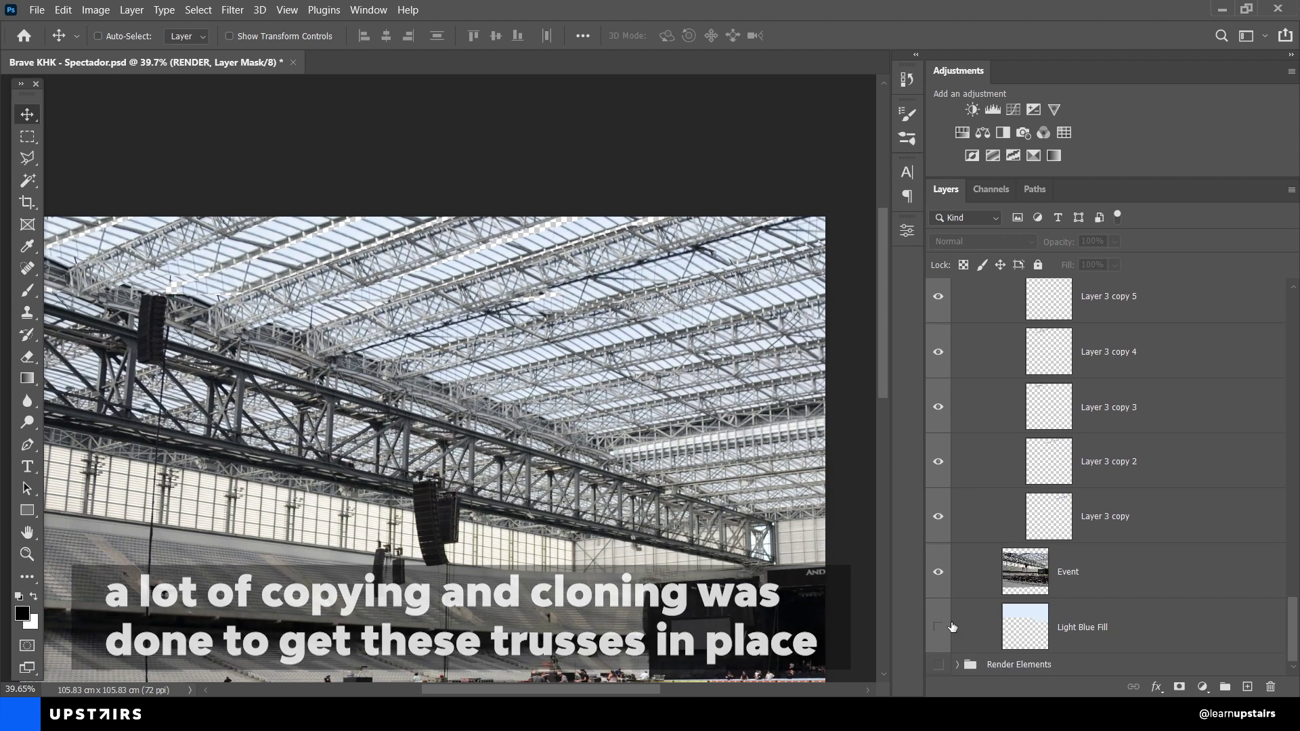
scroll(978, 569, "up", 3)
scroll(979, 569, "down", 10)
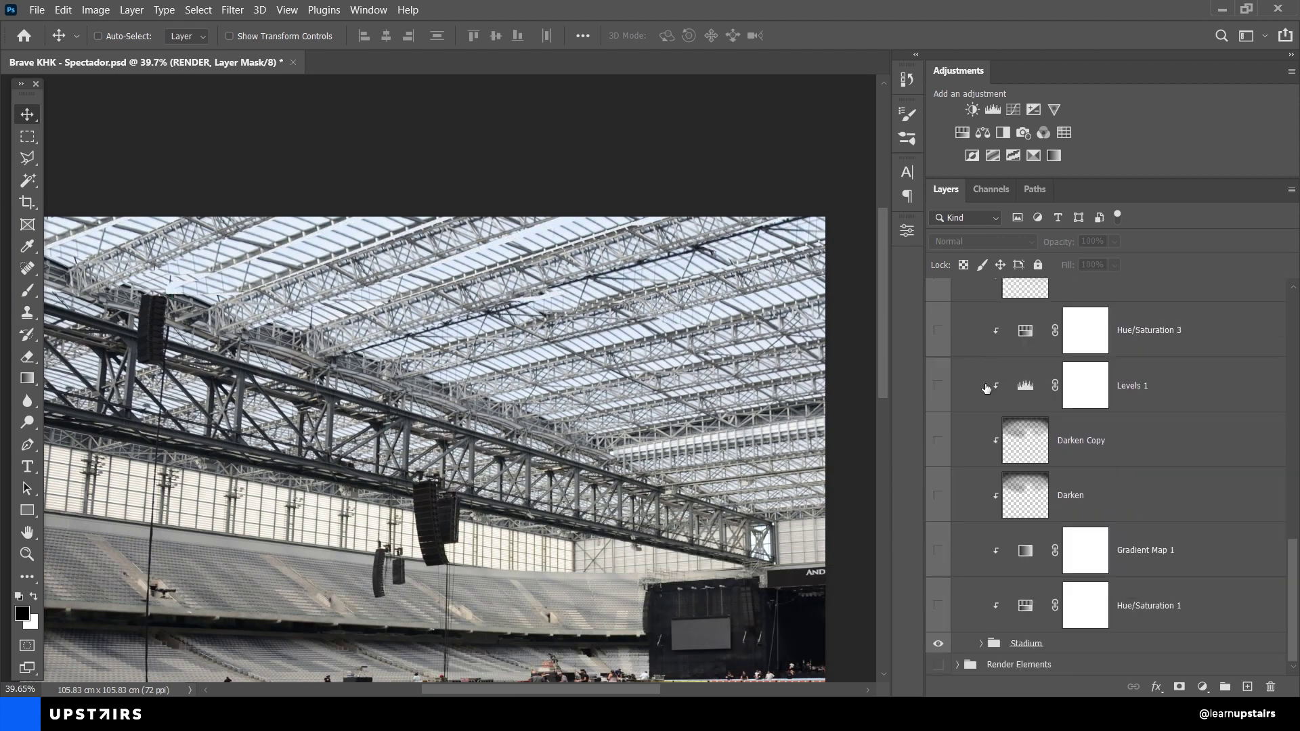
Step: Turn on Hue/Saturation 1, Darken Copy, Levels 1, Hue/Saturation 3 and Even Darker 2 on the stadium
left_click(939, 606)
scroll(721, 521, "down", 1)
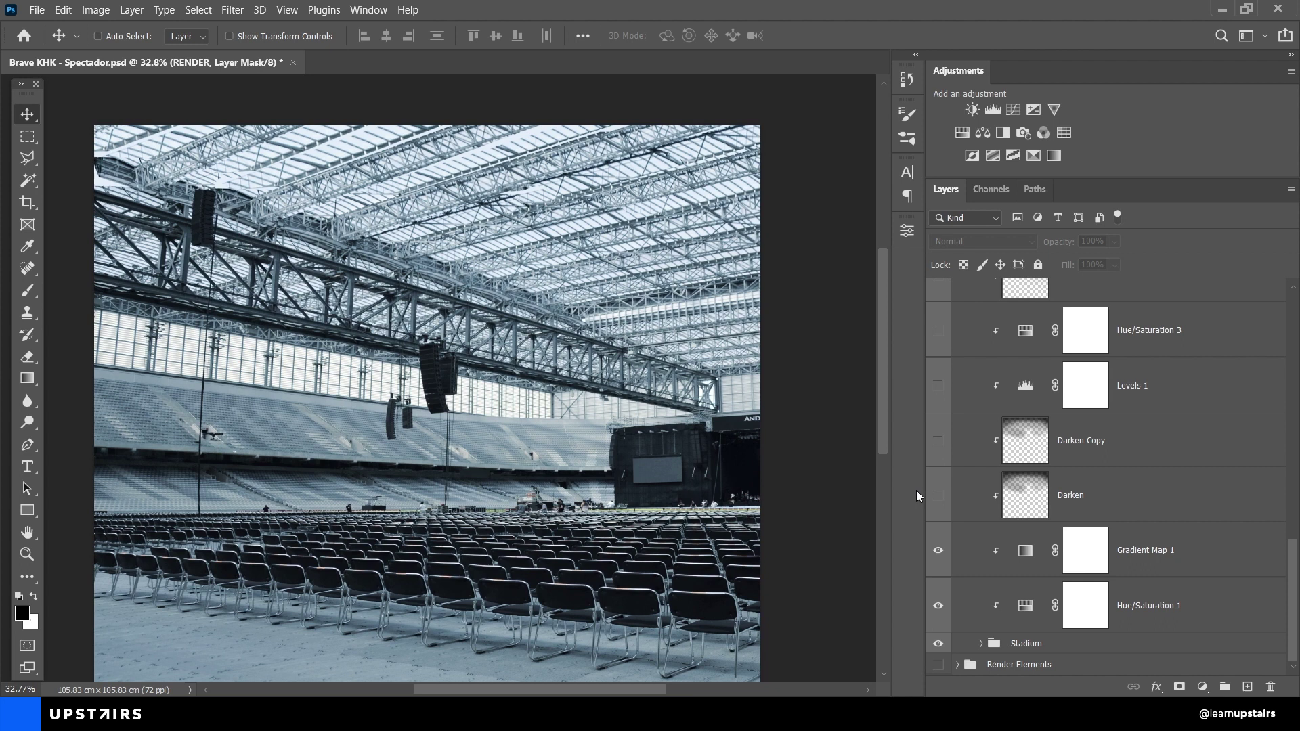
left_click(938, 442)
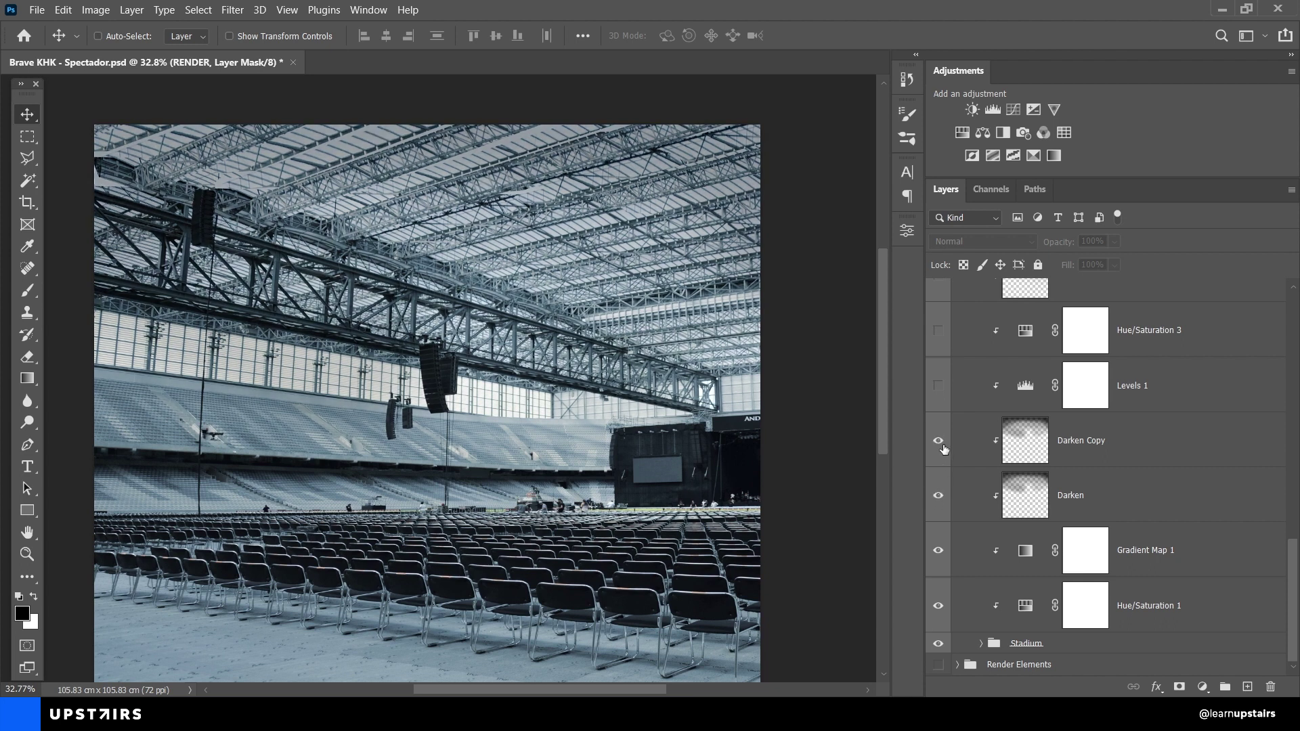
left_click(939, 388)
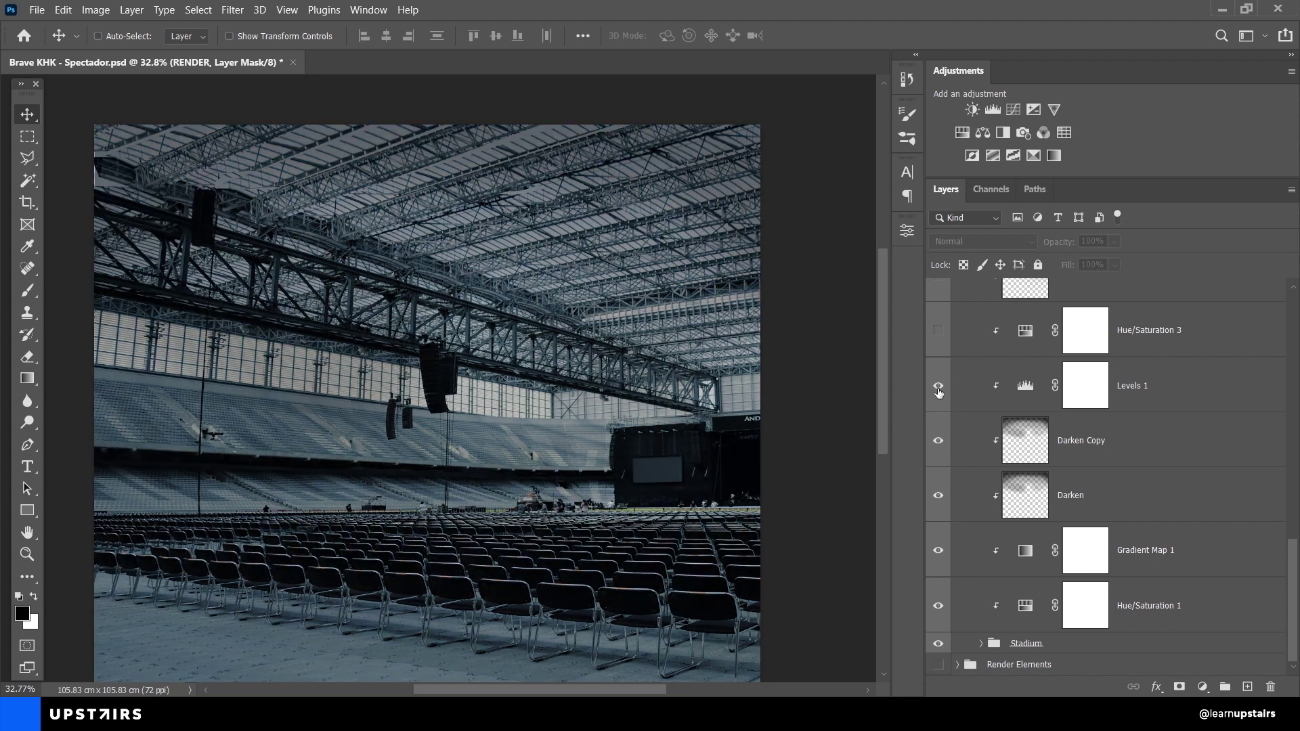
left_click(939, 332)
scroll(978, 421, "up", 2)
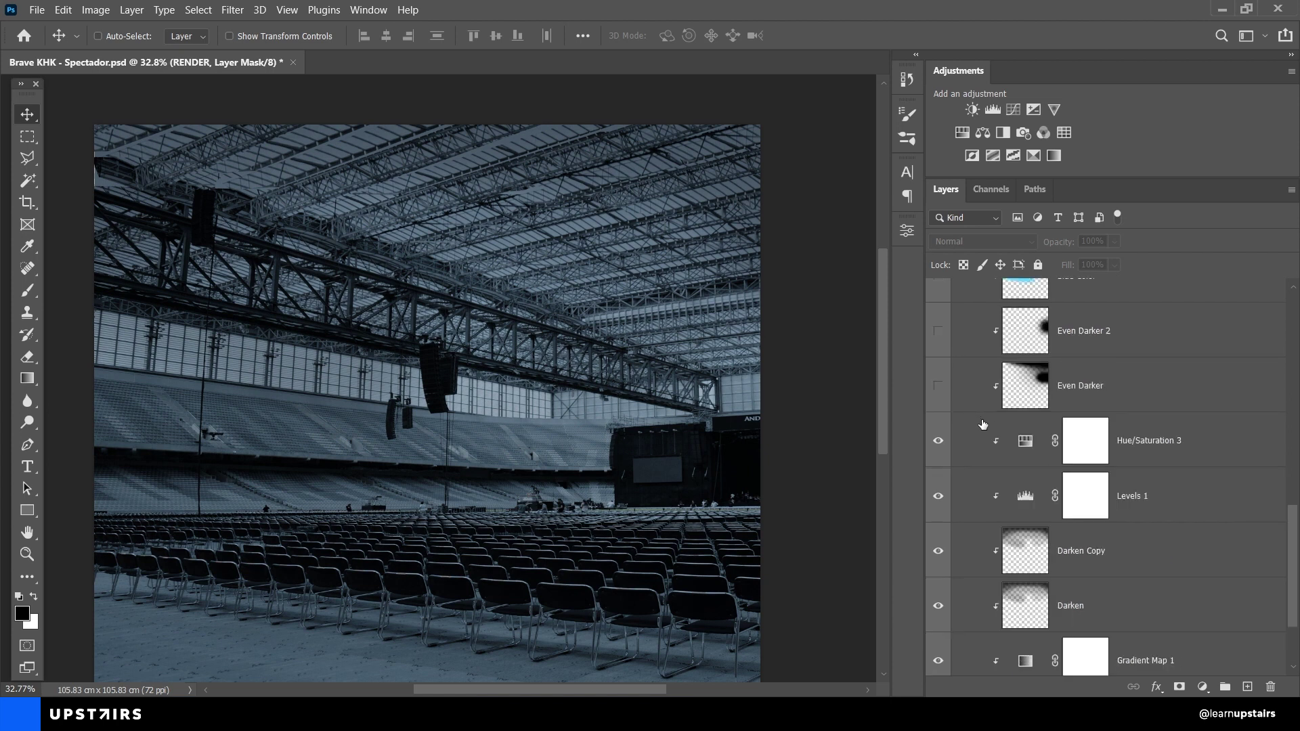
scroll(959, 406, "up", 1)
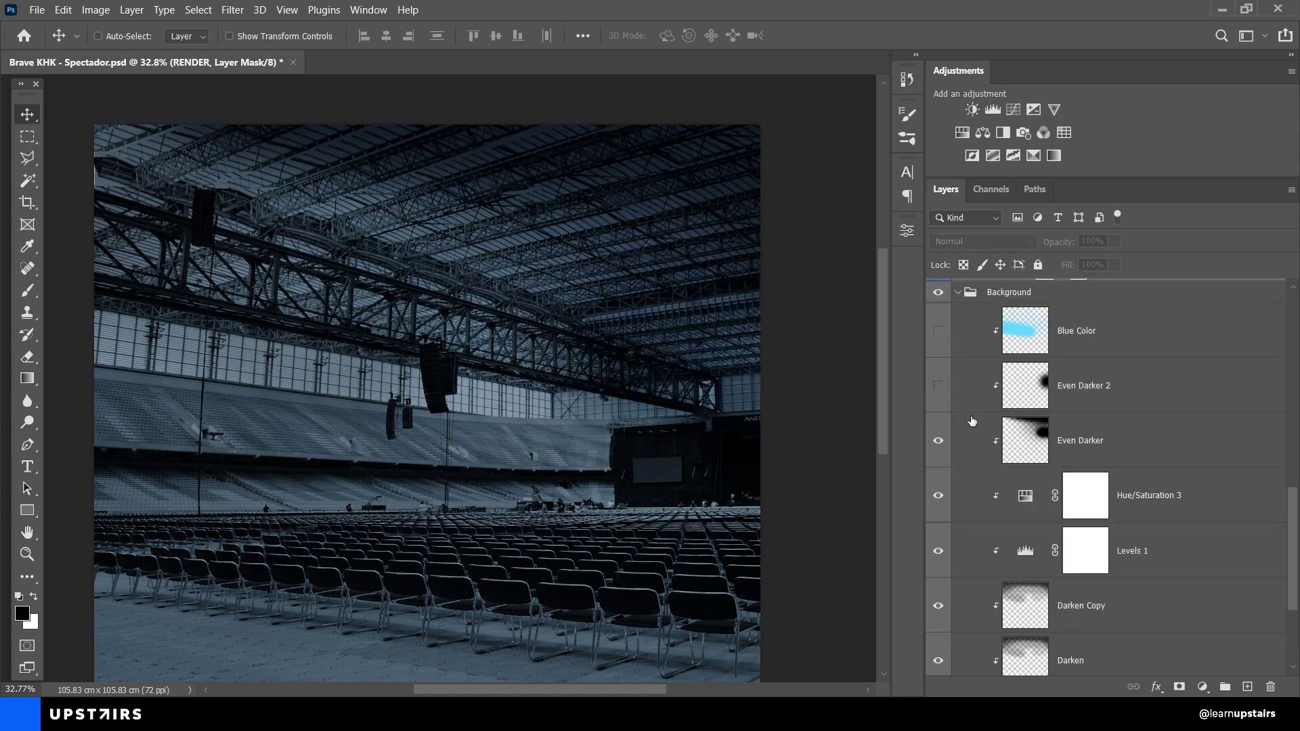
left_click(938, 387)
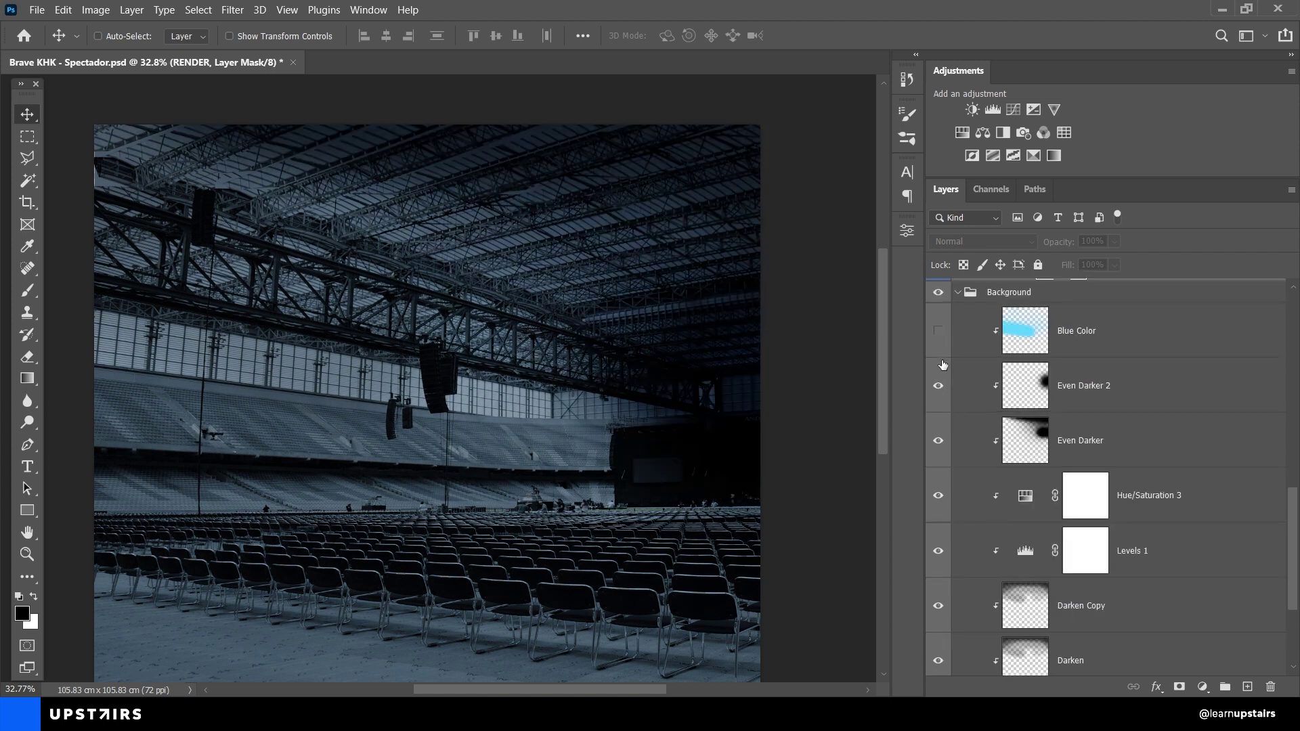
Step: Show the Blue Color tint and the RENDER layer, comparing with Background hidden and shown
left_click(938, 332)
scroll(980, 409, "up", 1)
scroll(981, 409, "up", 1)
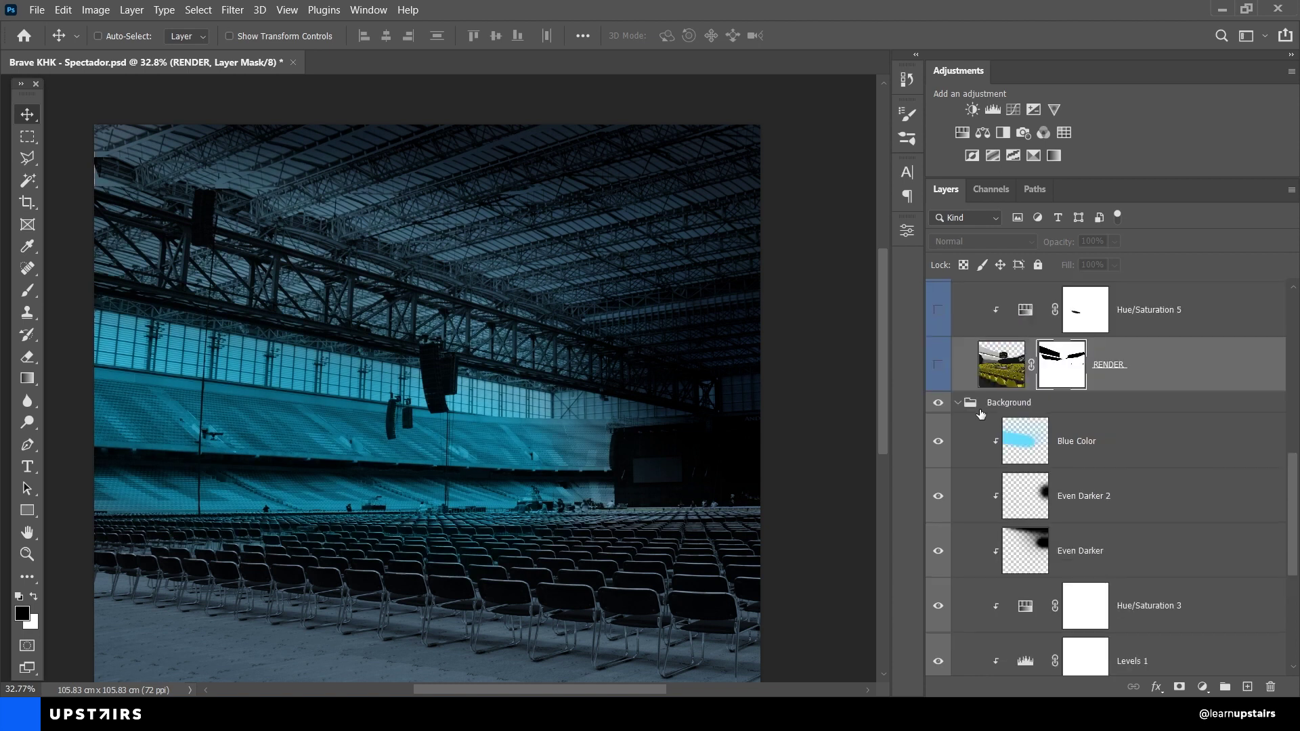
left_click(940, 368)
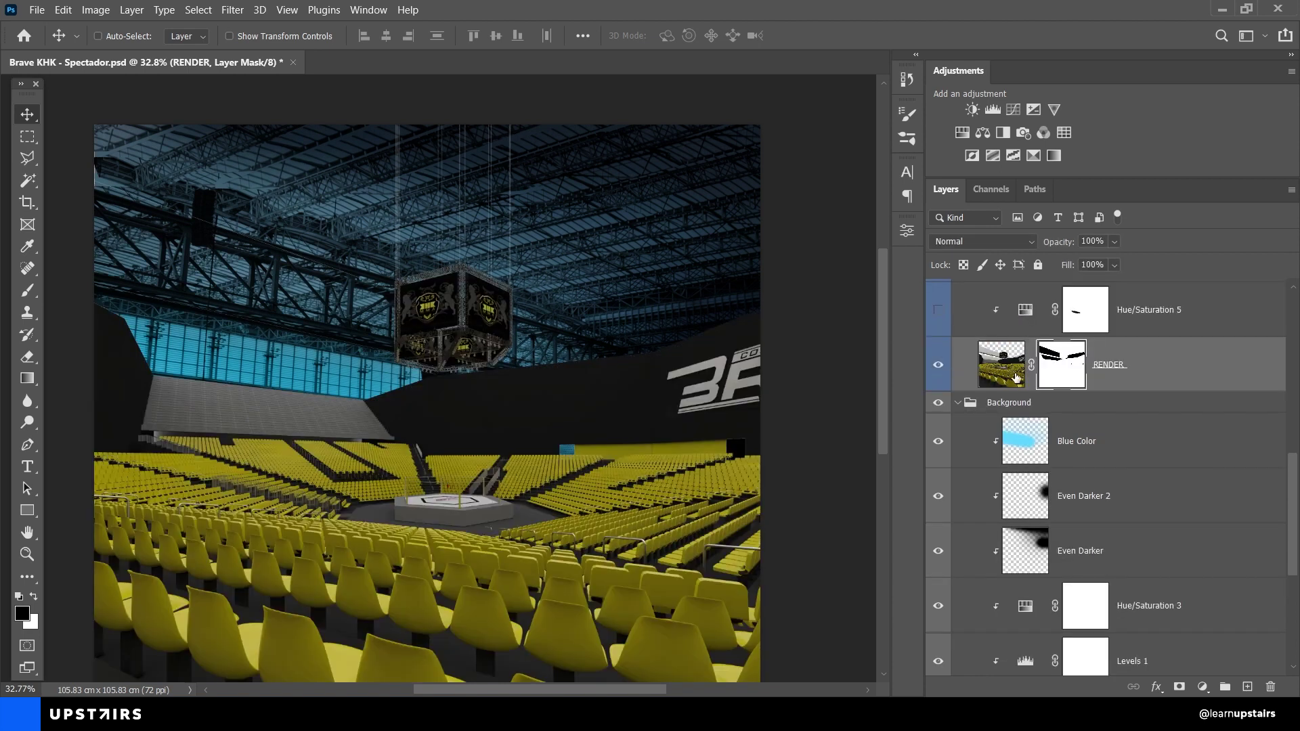
left_click(939, 405)
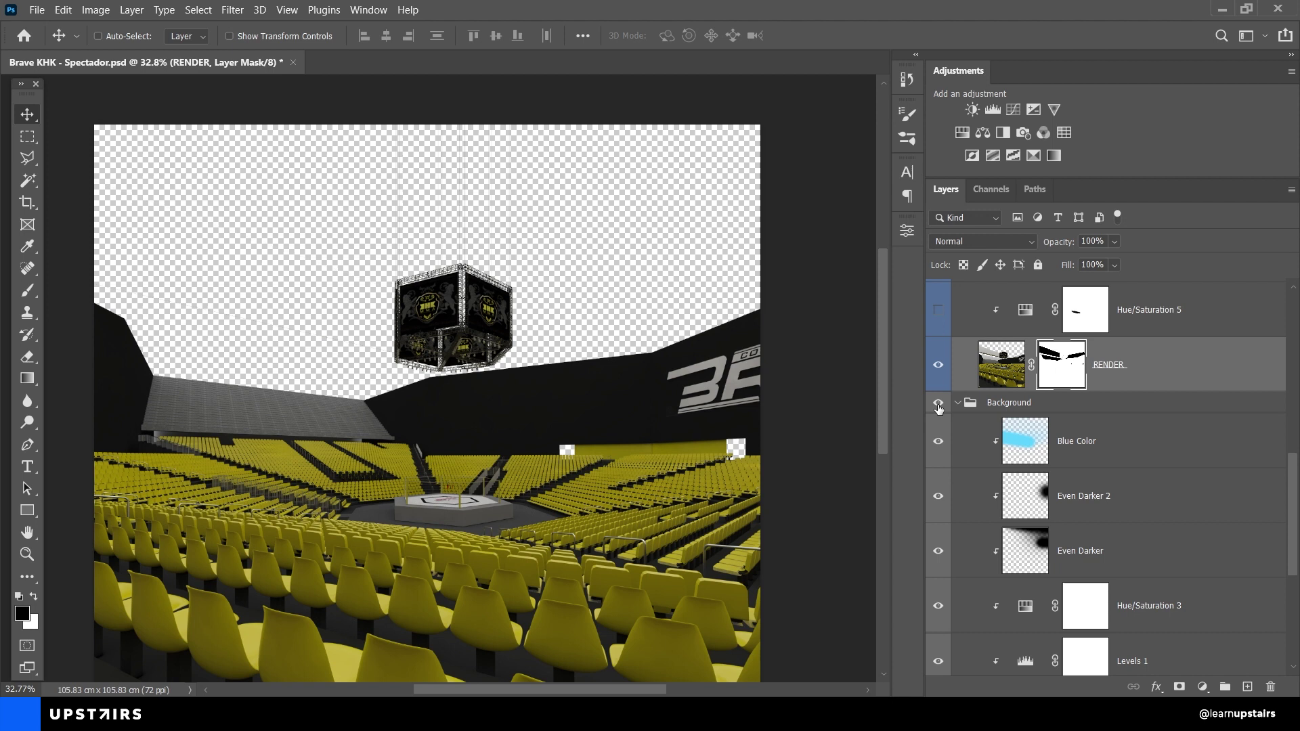
left_click(938, 404)
Step: Compare RENDER with its mask off and on, collapse Background and select Hue/Saturation 5
scroll(621, 420, "down", 1)
left_click_drag(620, 423, 622, 387)
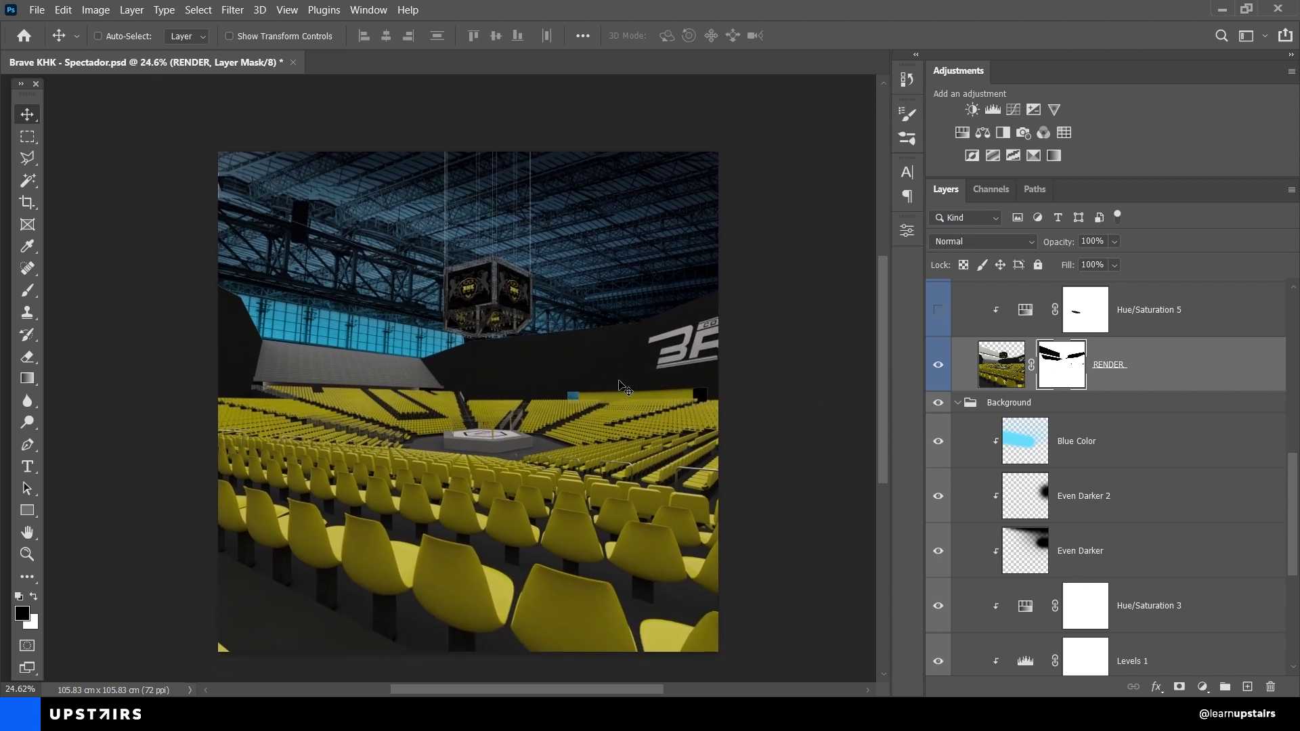
scroll(967, 403, "up", 1)
left_click(1060, 424, "shift")
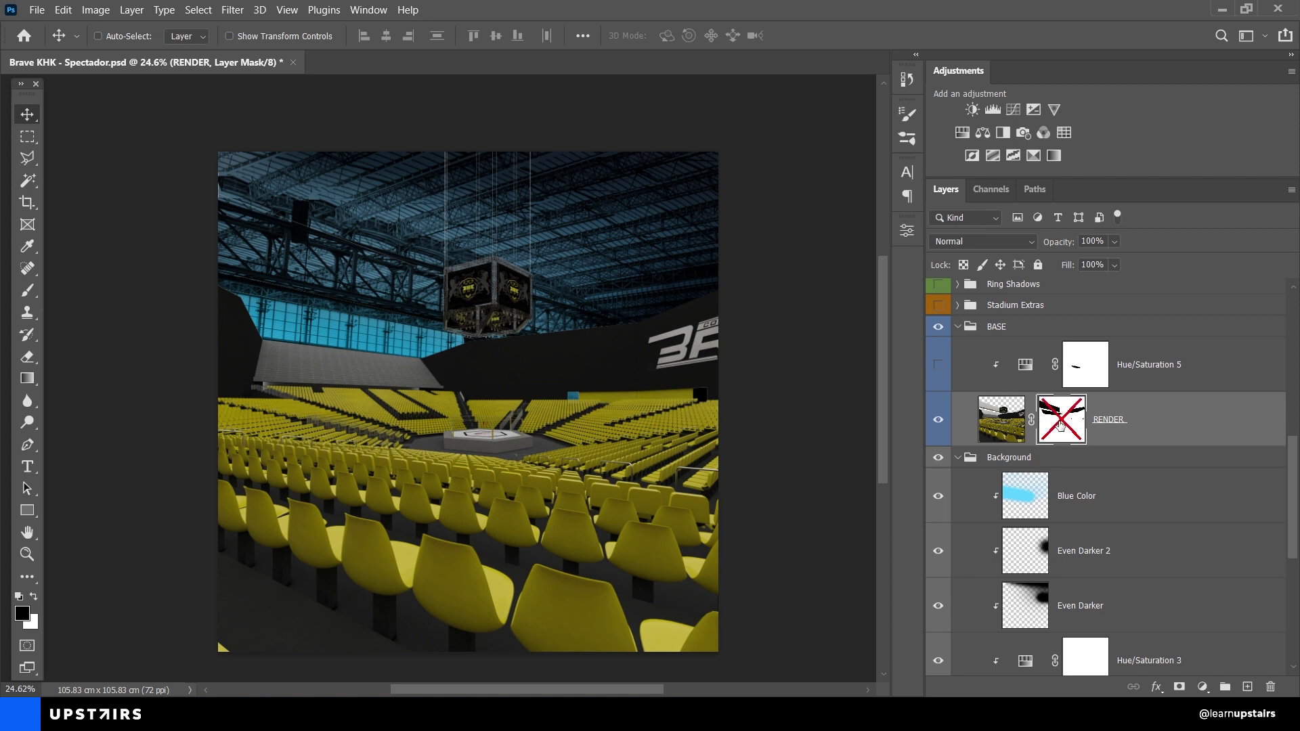
left_click(1061, 425, "shift")
scroll(964, 407, "down", 1)
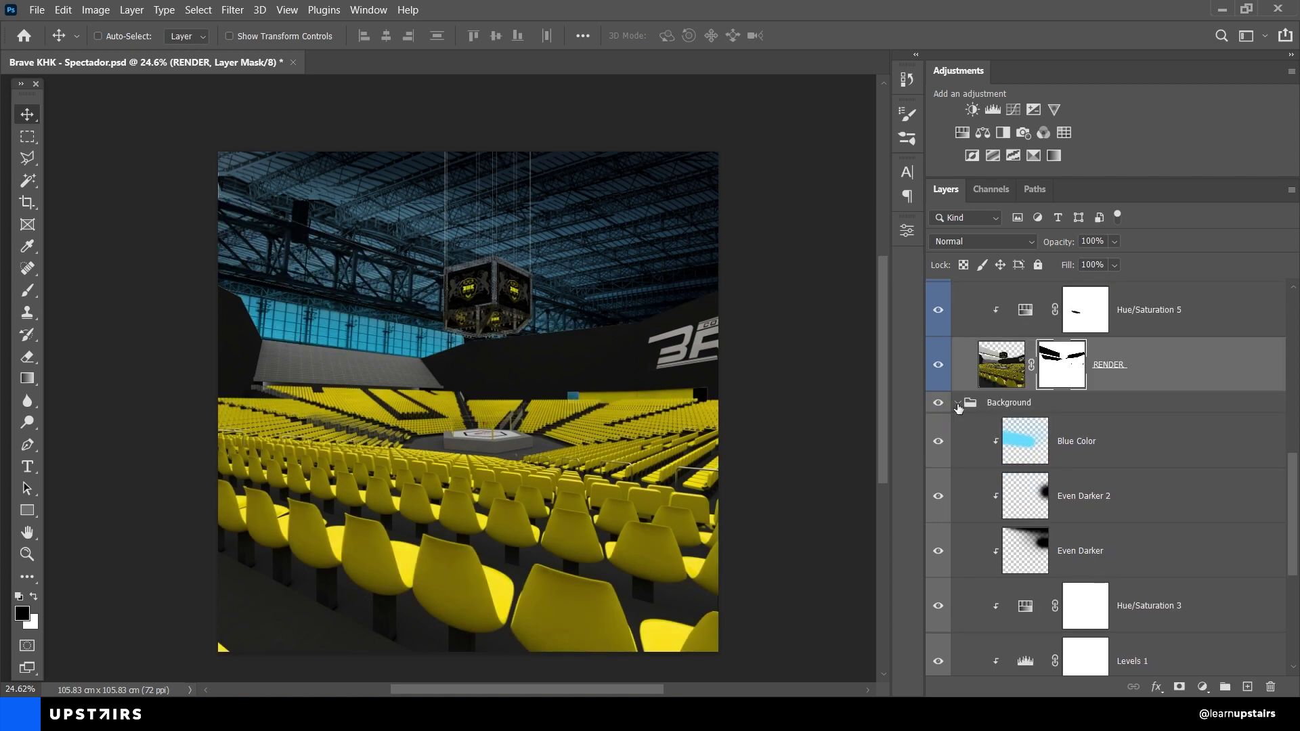
left_click(959, 406)
left_click(1009, 548)
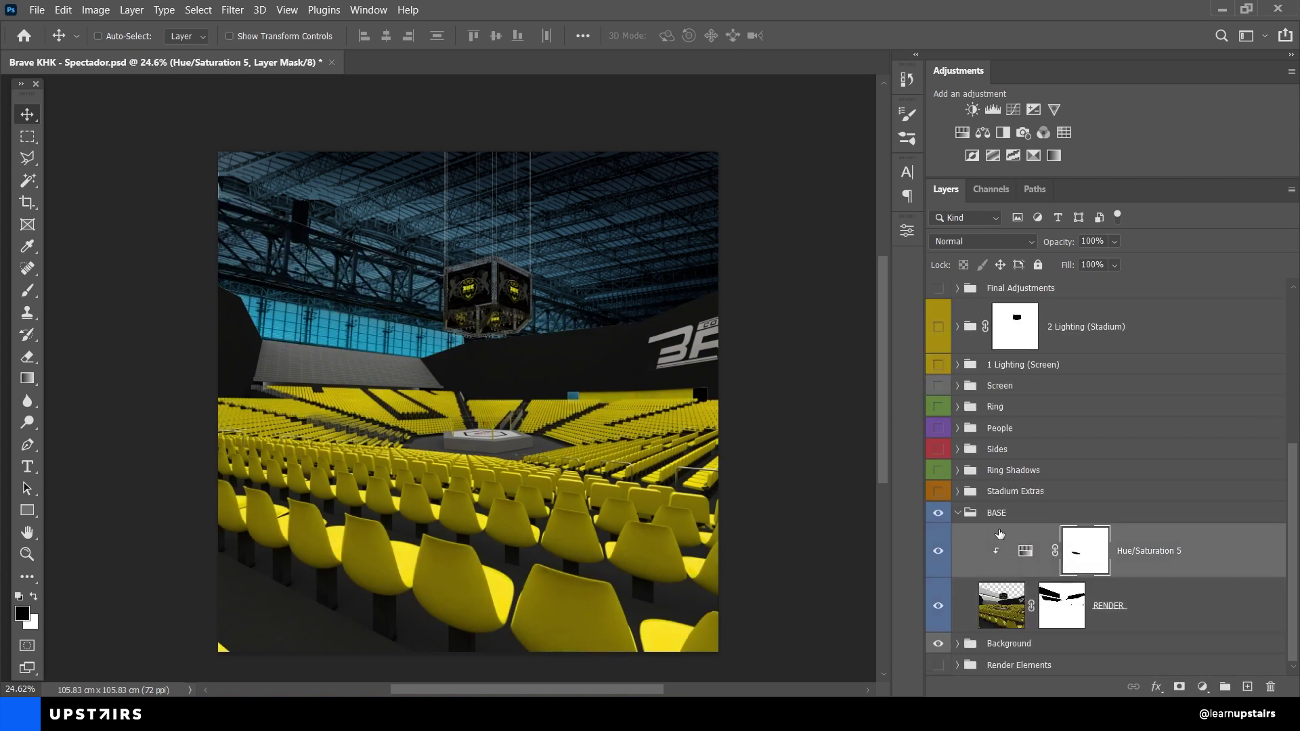
Step: Expand the Stadium Extras group in BASE to review its layers
left_click(996, 518)
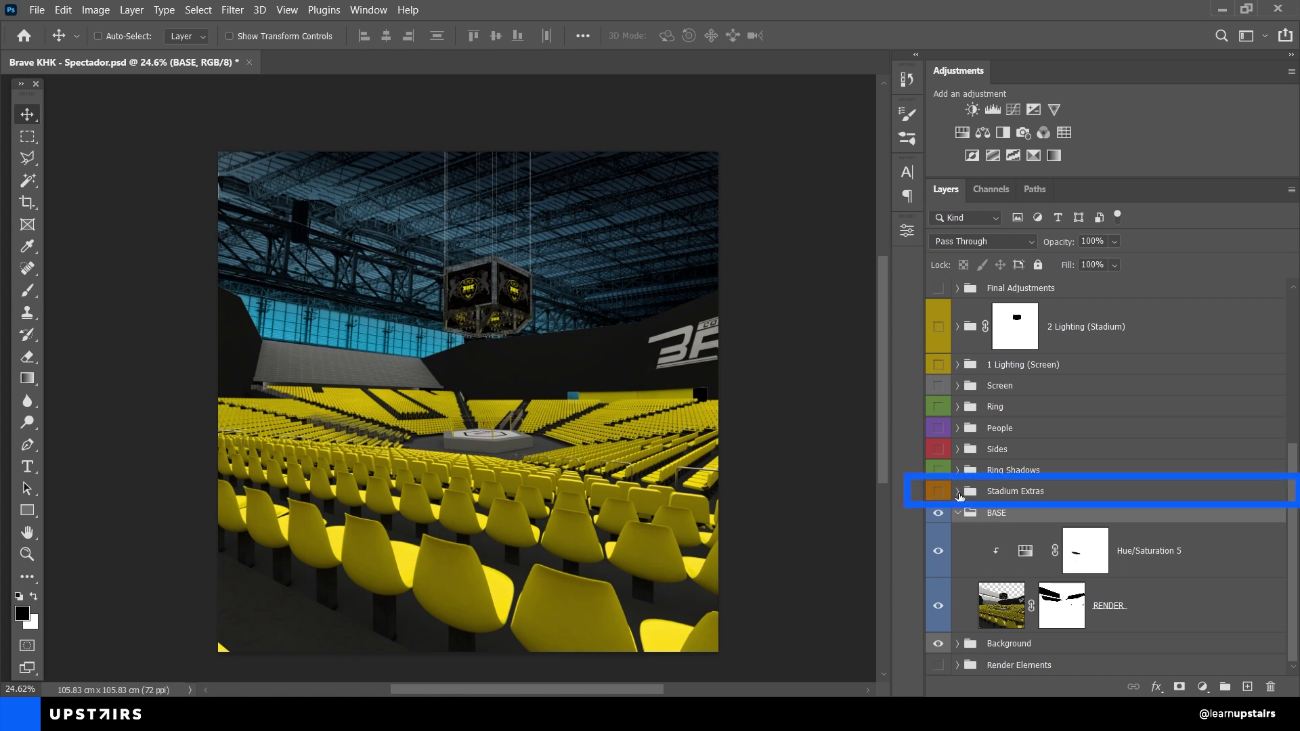
left_click(958, 493)
scroll(959, 497, "down", 2)
scroll(960, 498, "down", 2)
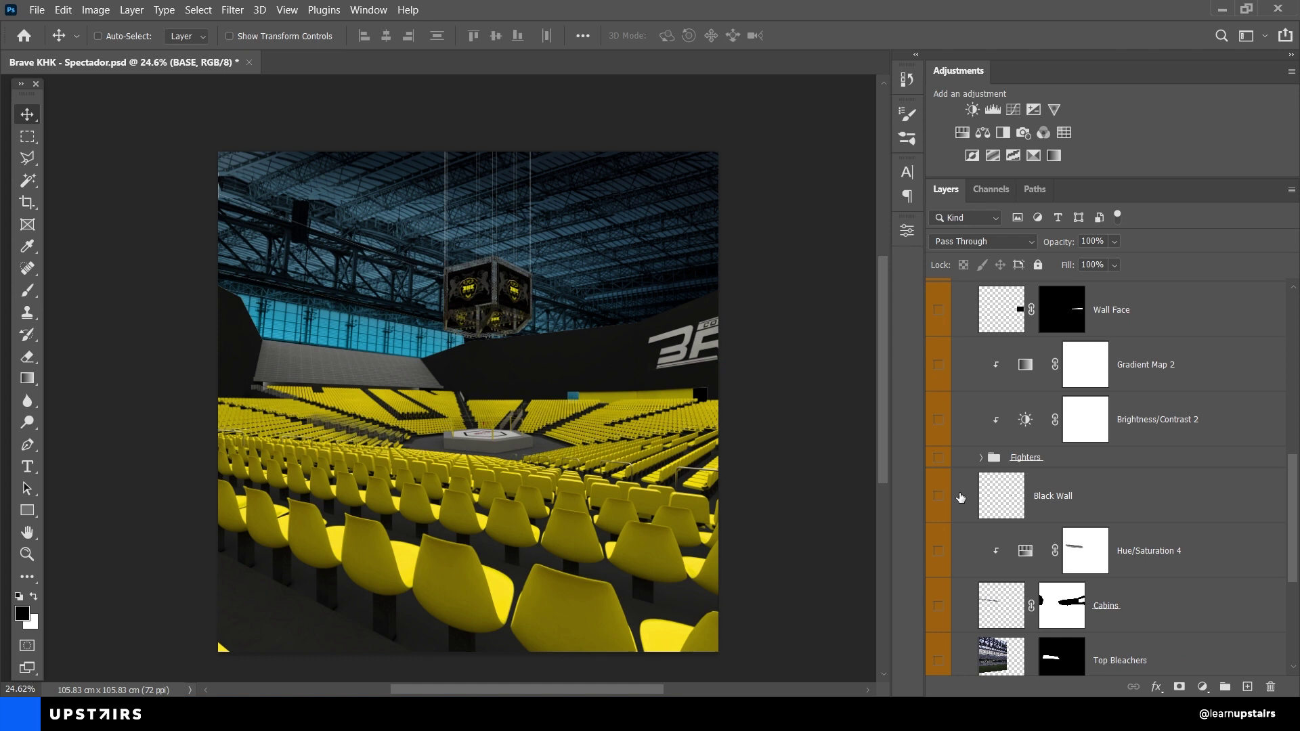
scroll(960, 498, "up", 1)
scroll(959, 497, "down", 1)
key("ctrl+plus")
scroll(960, 498, "up", 3)
Step: Collapse Stadium Extras and toggle its visibility off and back on to compare
left_click(957, 492)
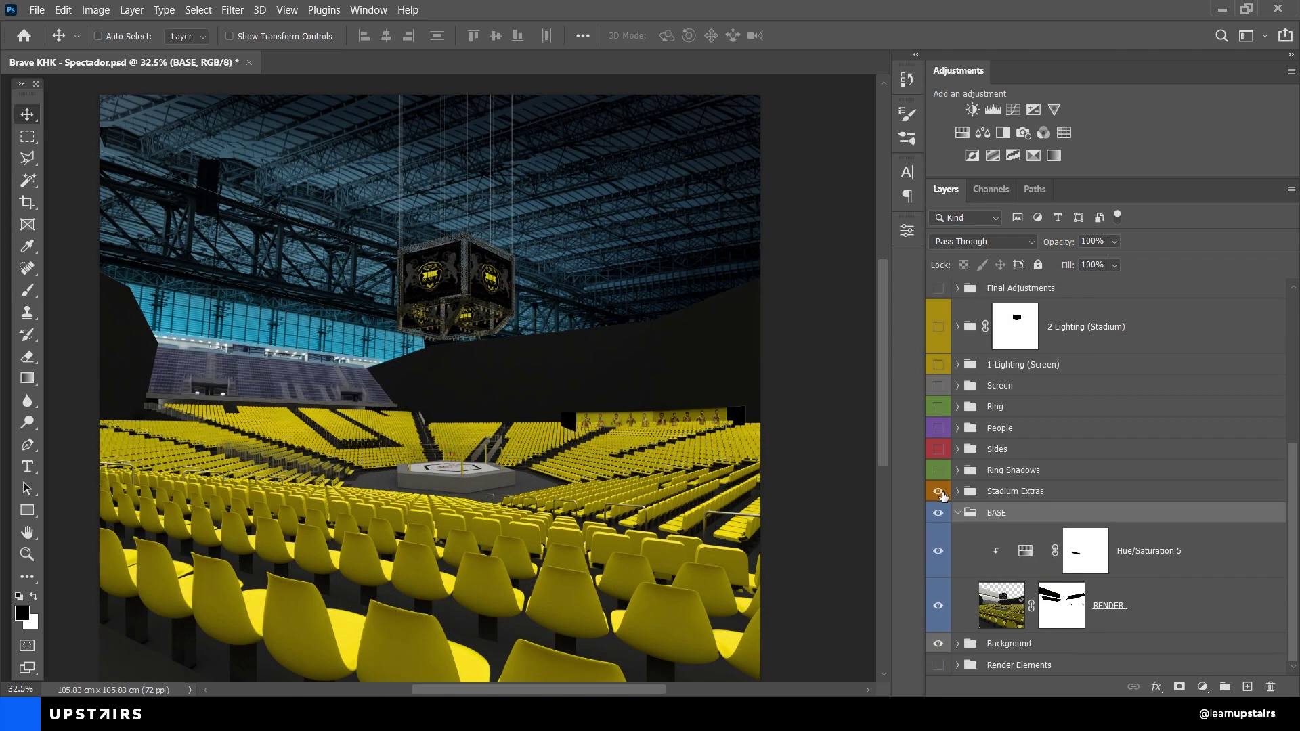
left_click(938, 491)
left_click(941, 494)
Step: Show the Ring Shadow, Ring Shadow Copy and Floor Shadow layers, then compare Ring Shadows off and on
scroll(460, 484, "up", 3)
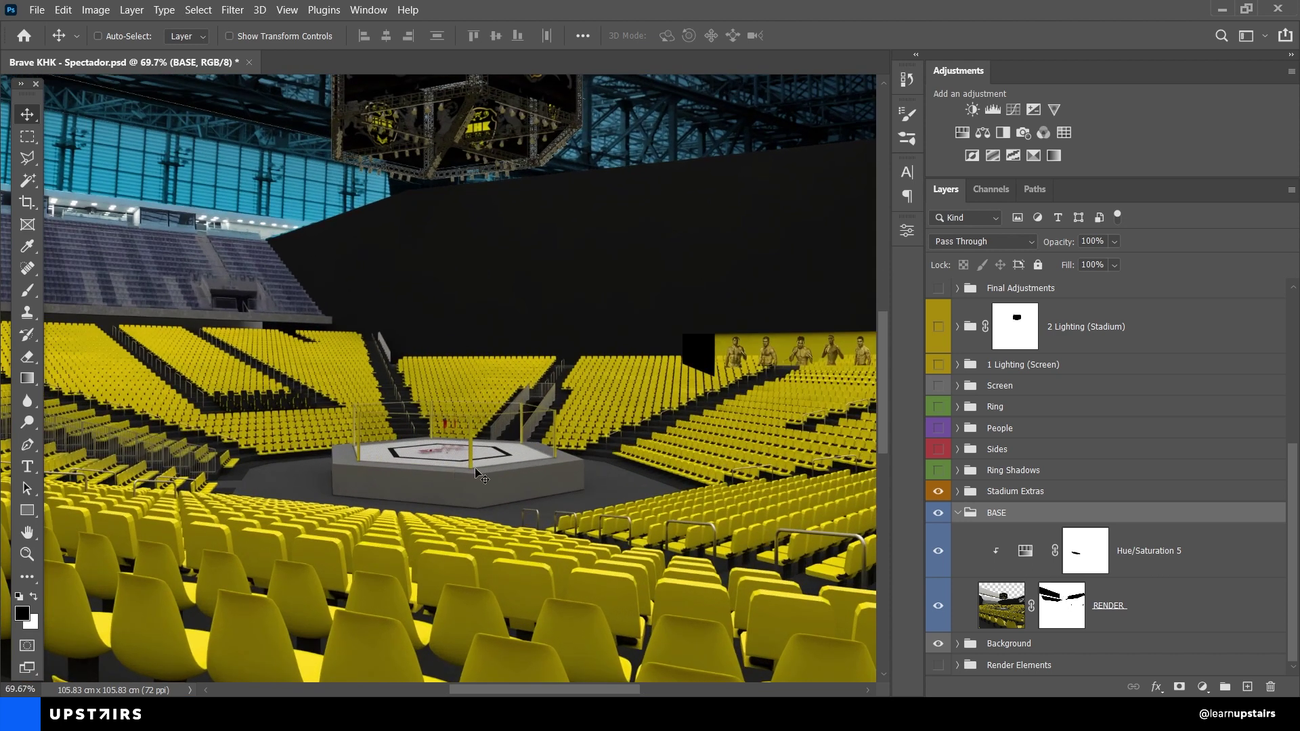
left_click(957, 471)
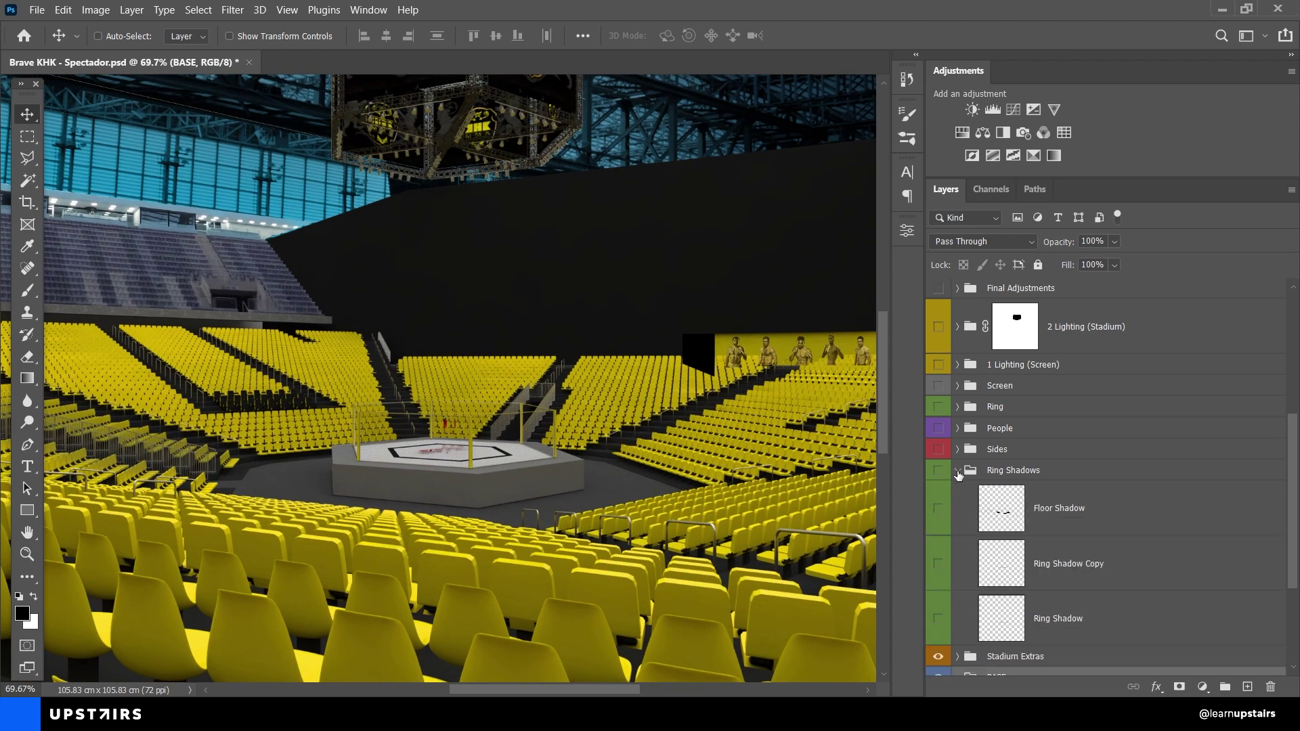
scroll(968, 474, "down", 1)
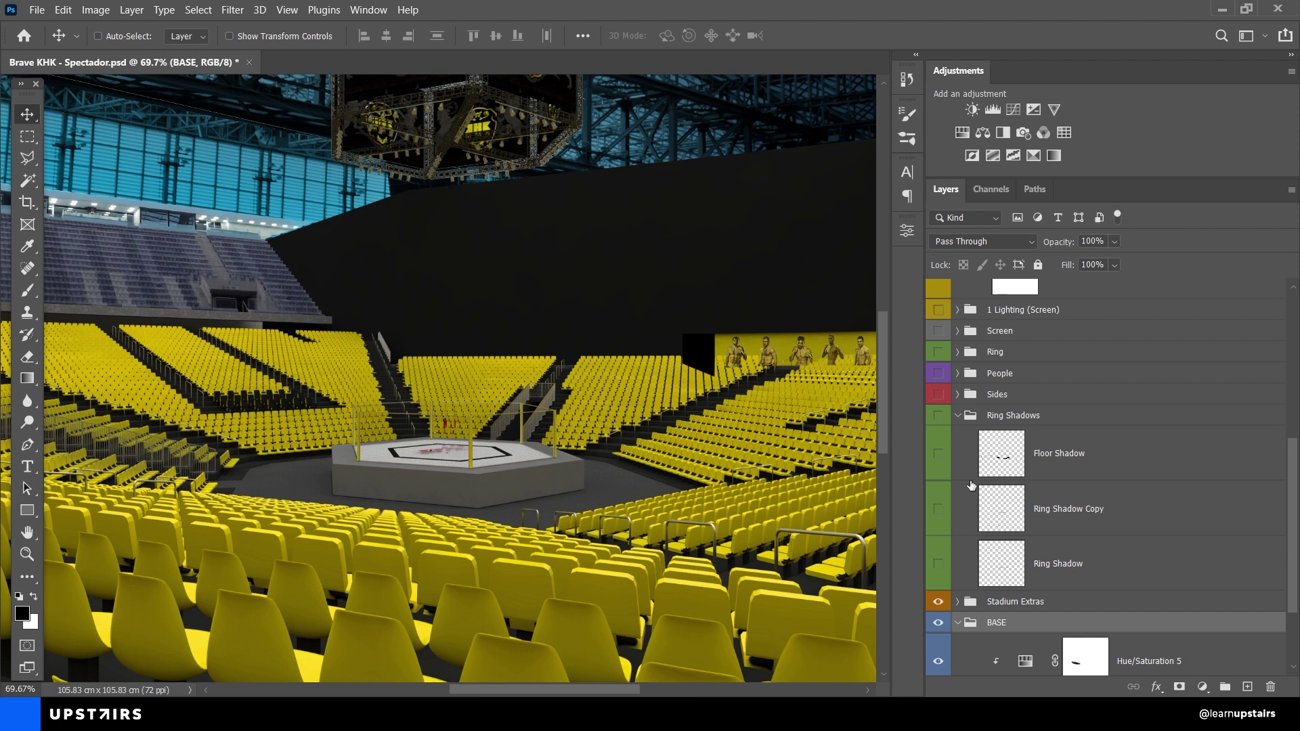
left_click(938, 564)
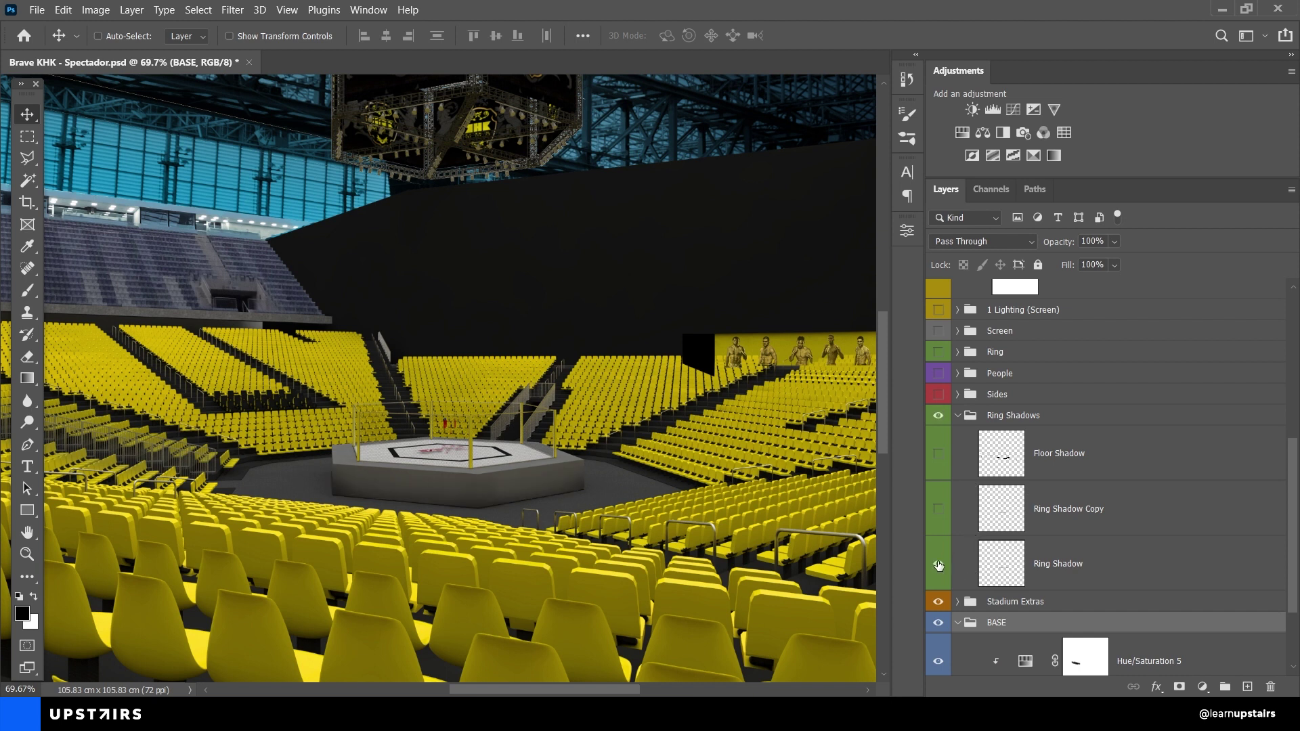
left_click(939, 509)
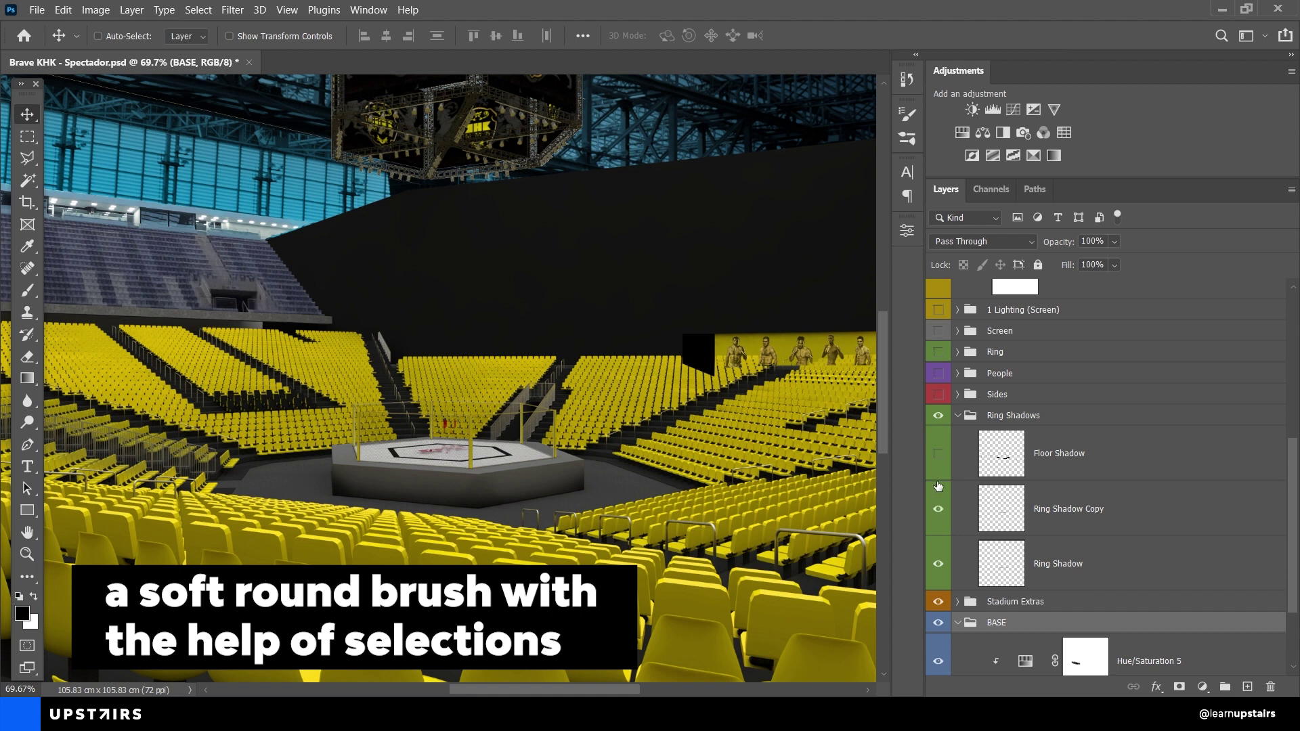
left_click(938, 459)
key("ctrl+minus")
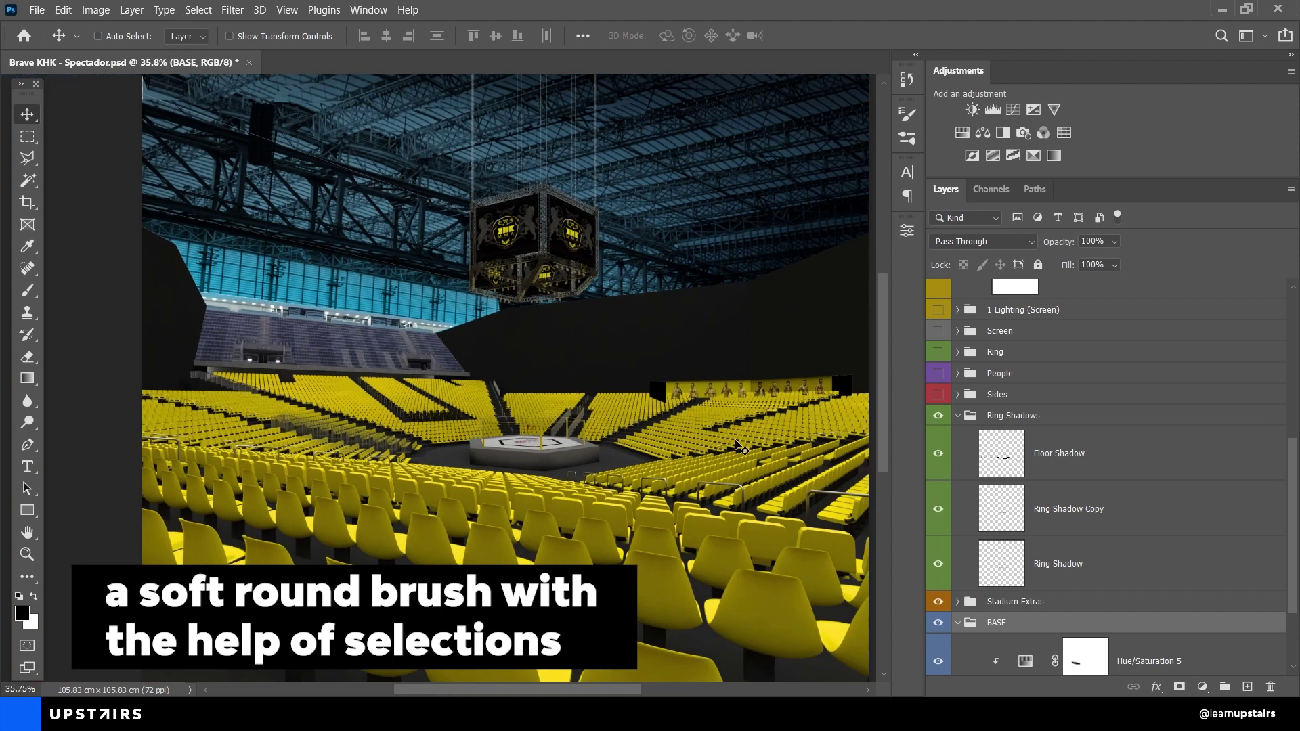
left_click(938, 416)
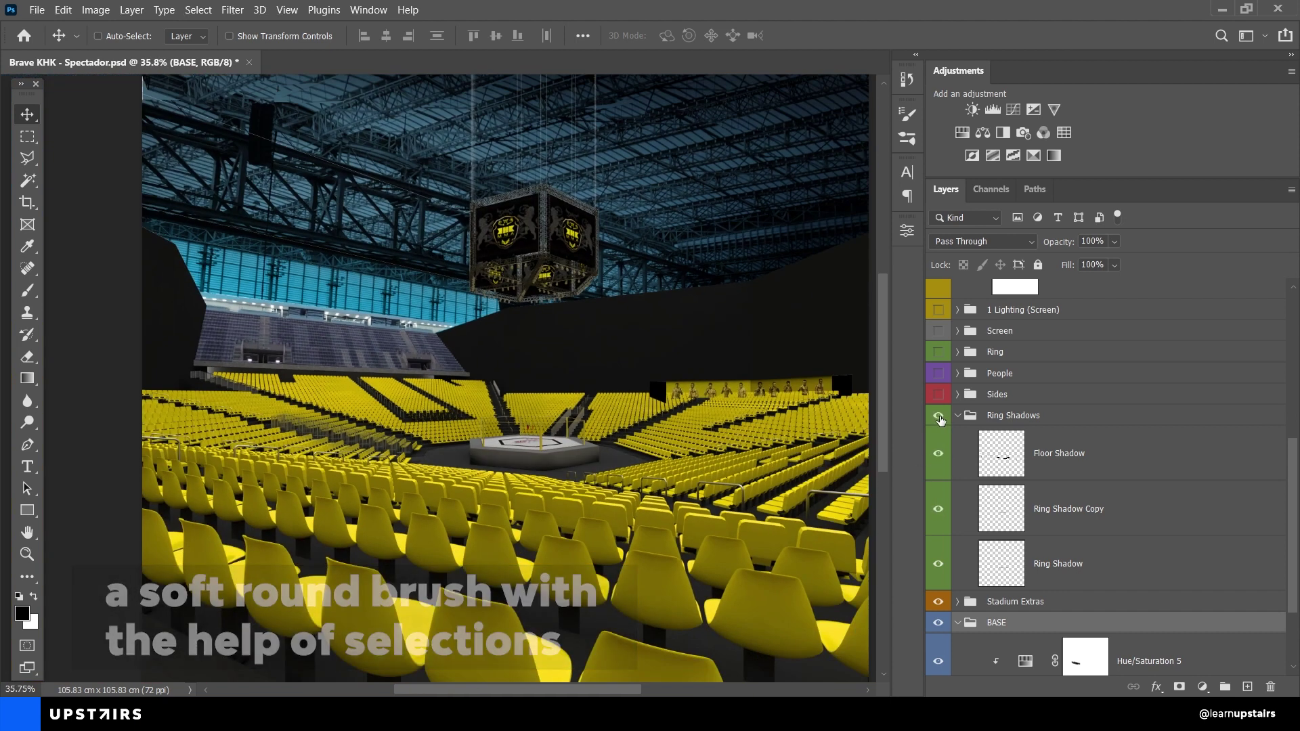
left_click(939, 416)
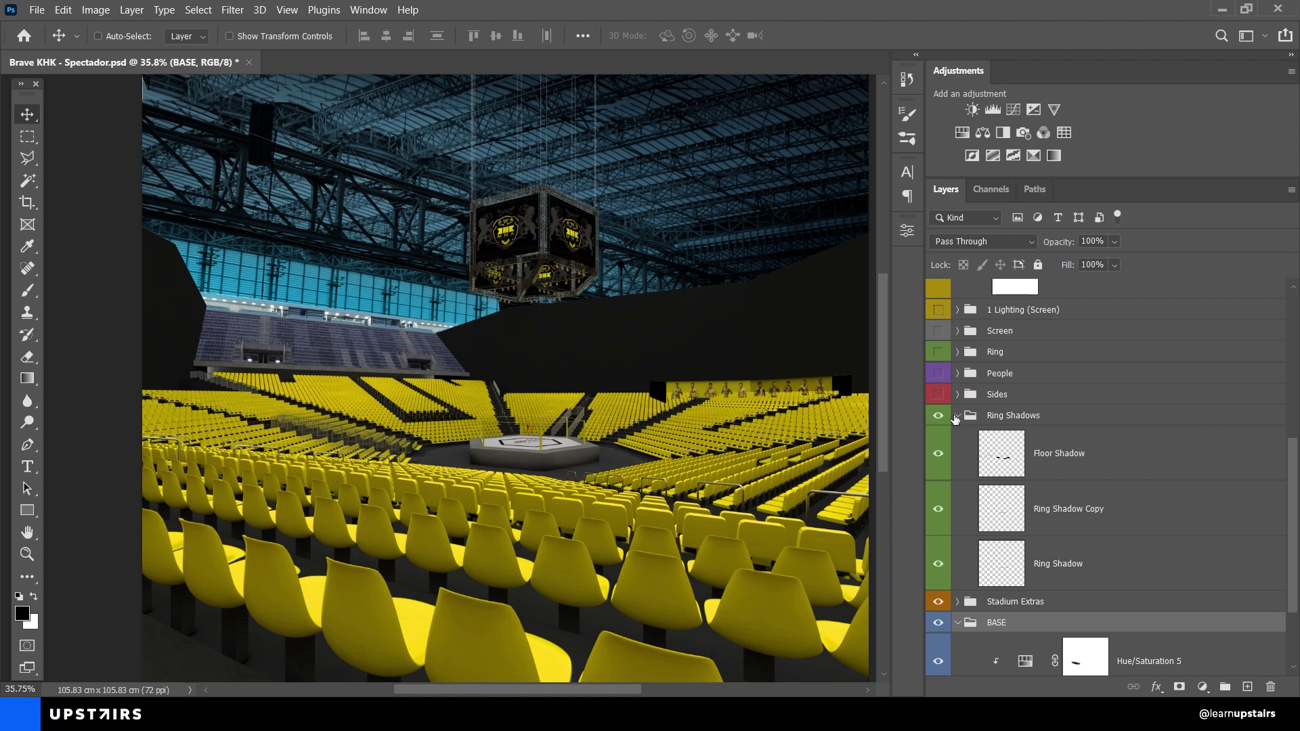
left_click(959, 416)
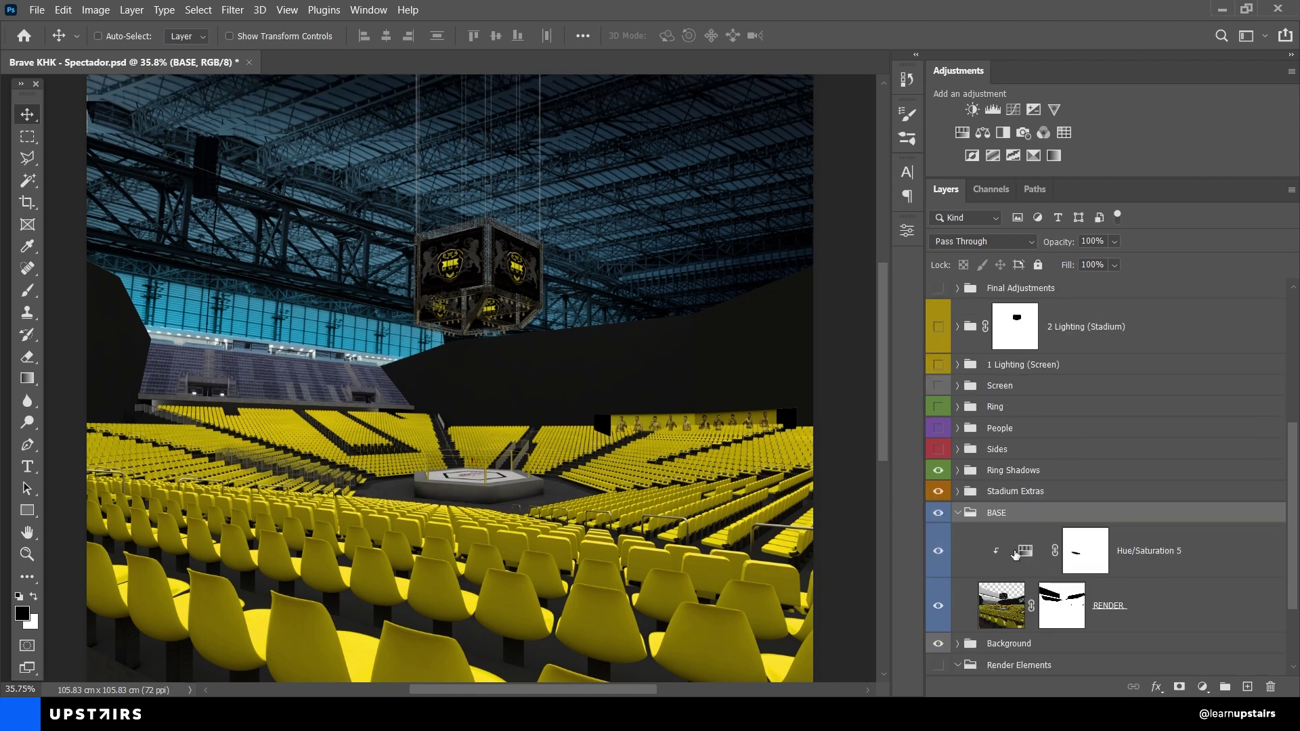
scroll(968, 474, "down", 2)
left_click(938, 593, "alt")
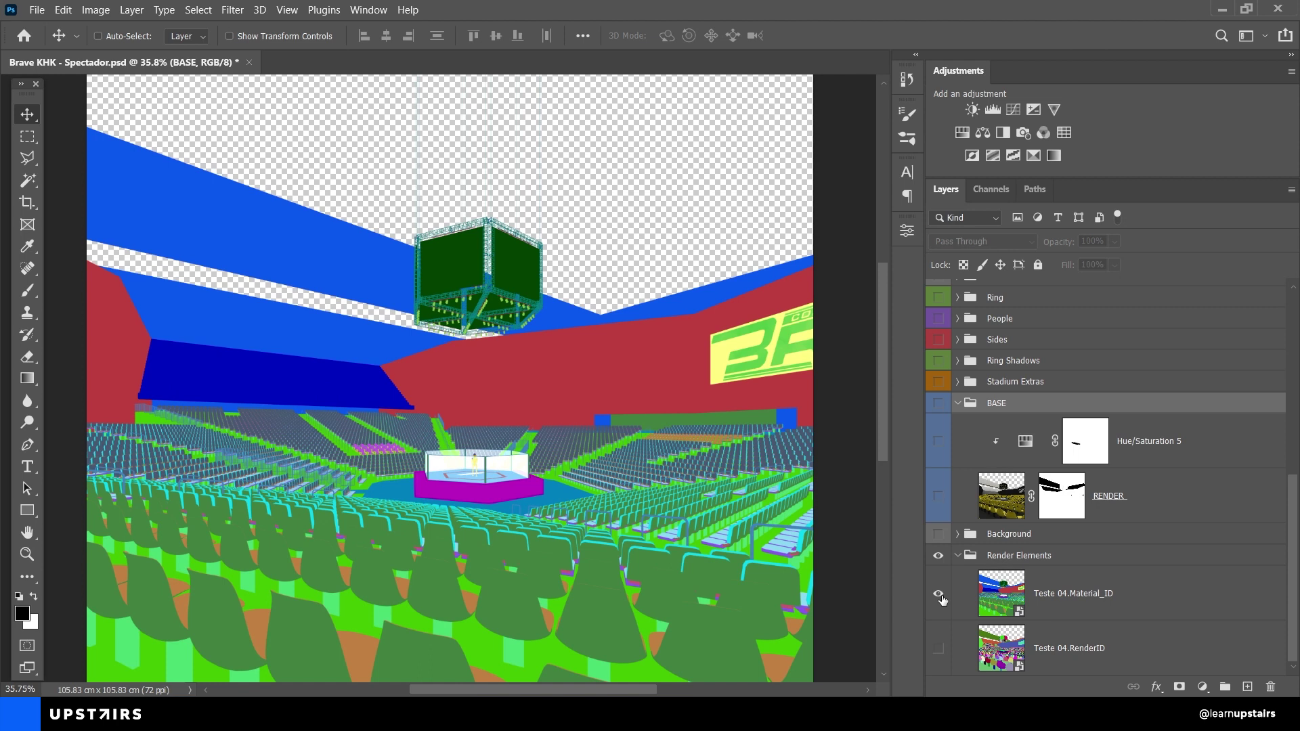
scroll(508, 554, "up", 4)
scroll(455, 456, "down", 3)
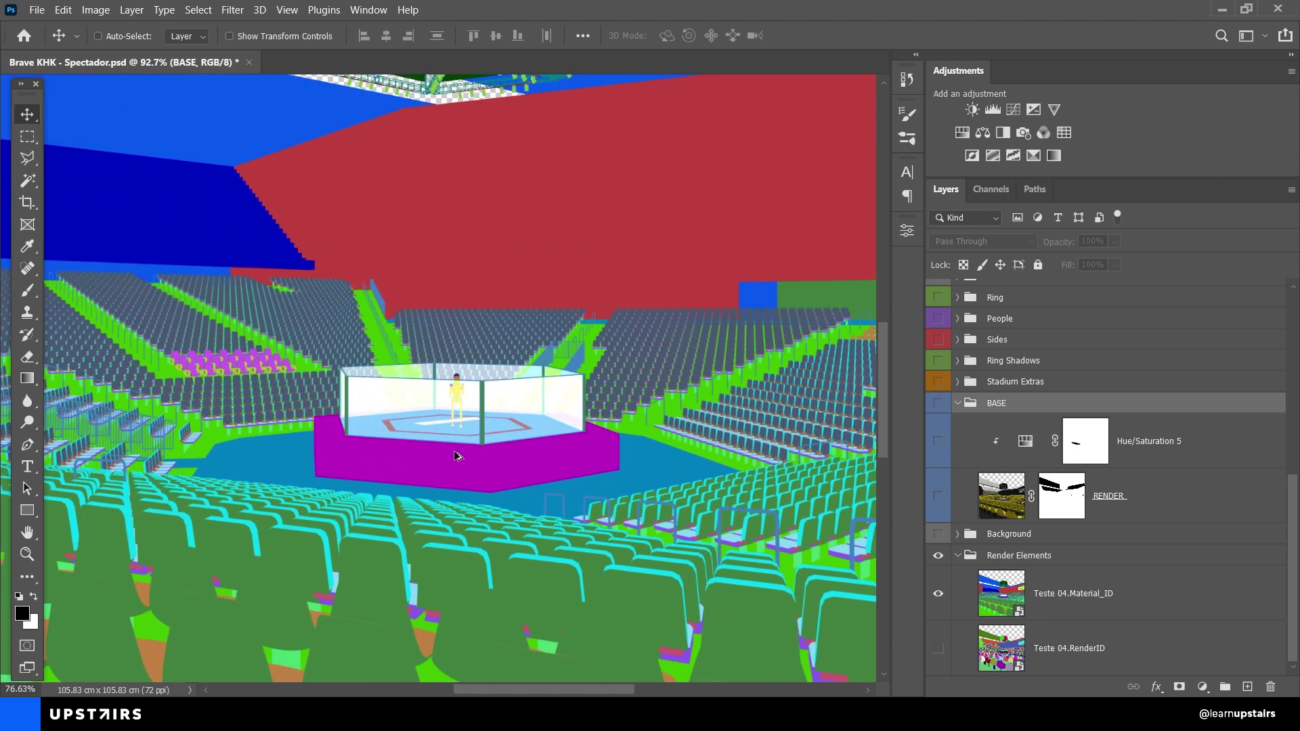
left_click(938, 648, "alt")
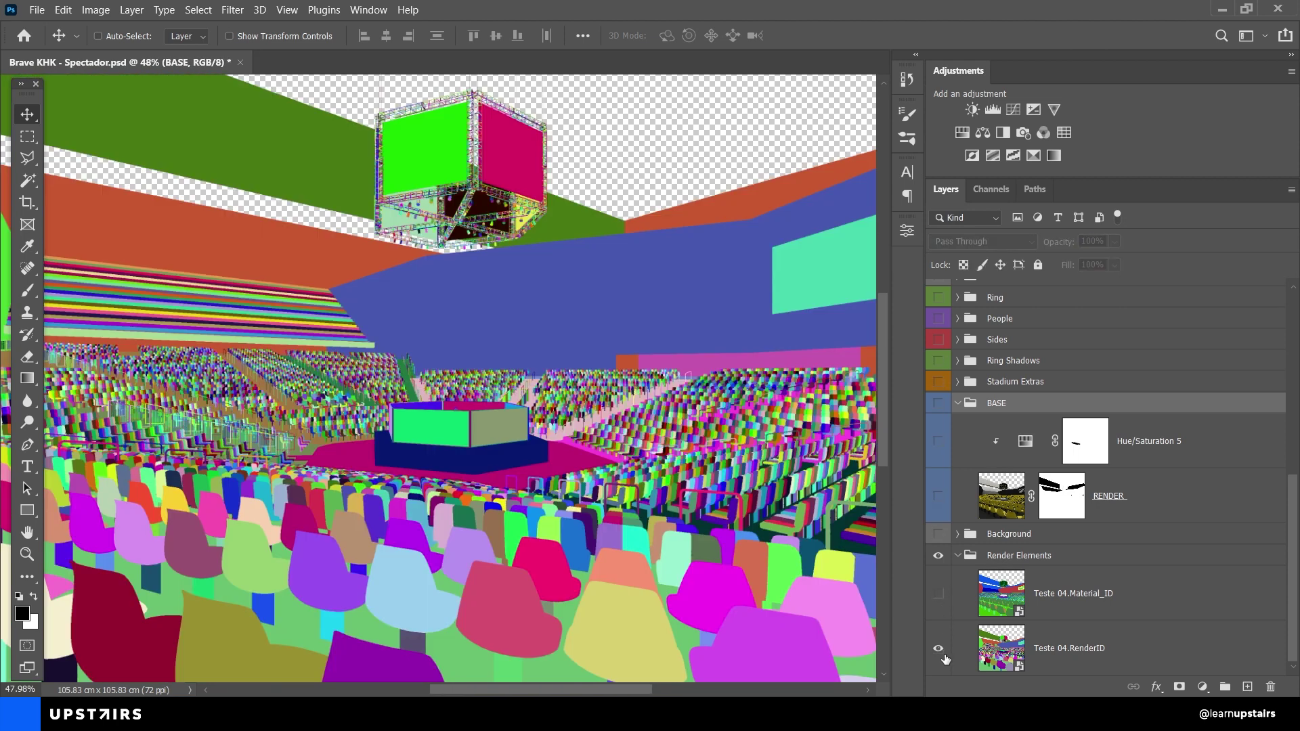
left_click(944, 654, "alt")
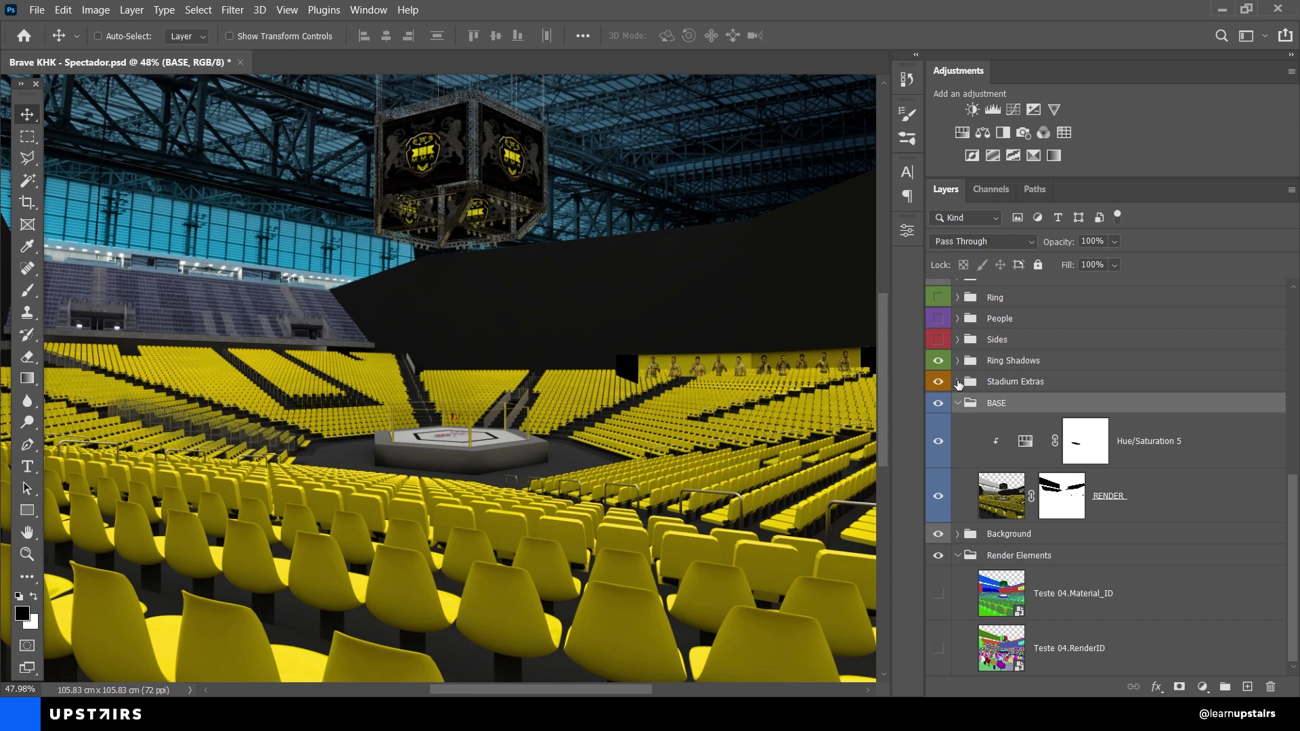
left_click(958, 360)
left_click(1043, 404)
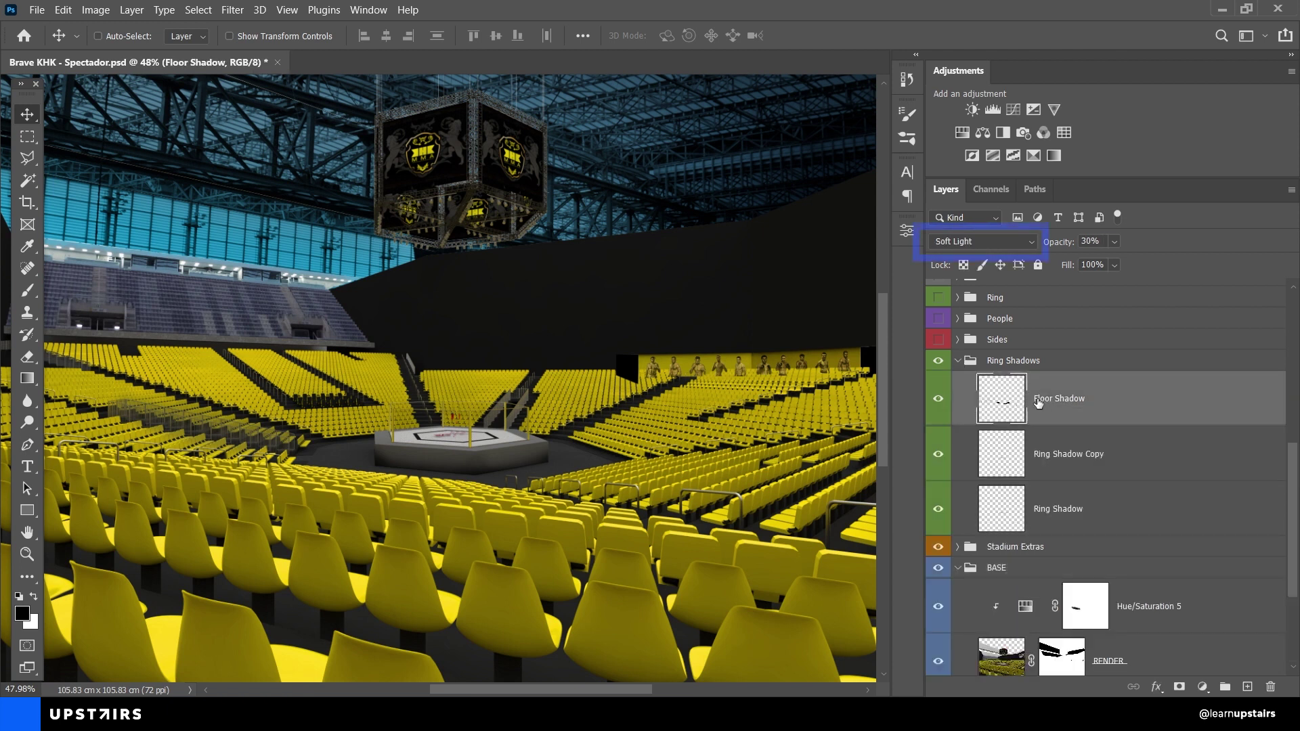
left_click(1025, 454)
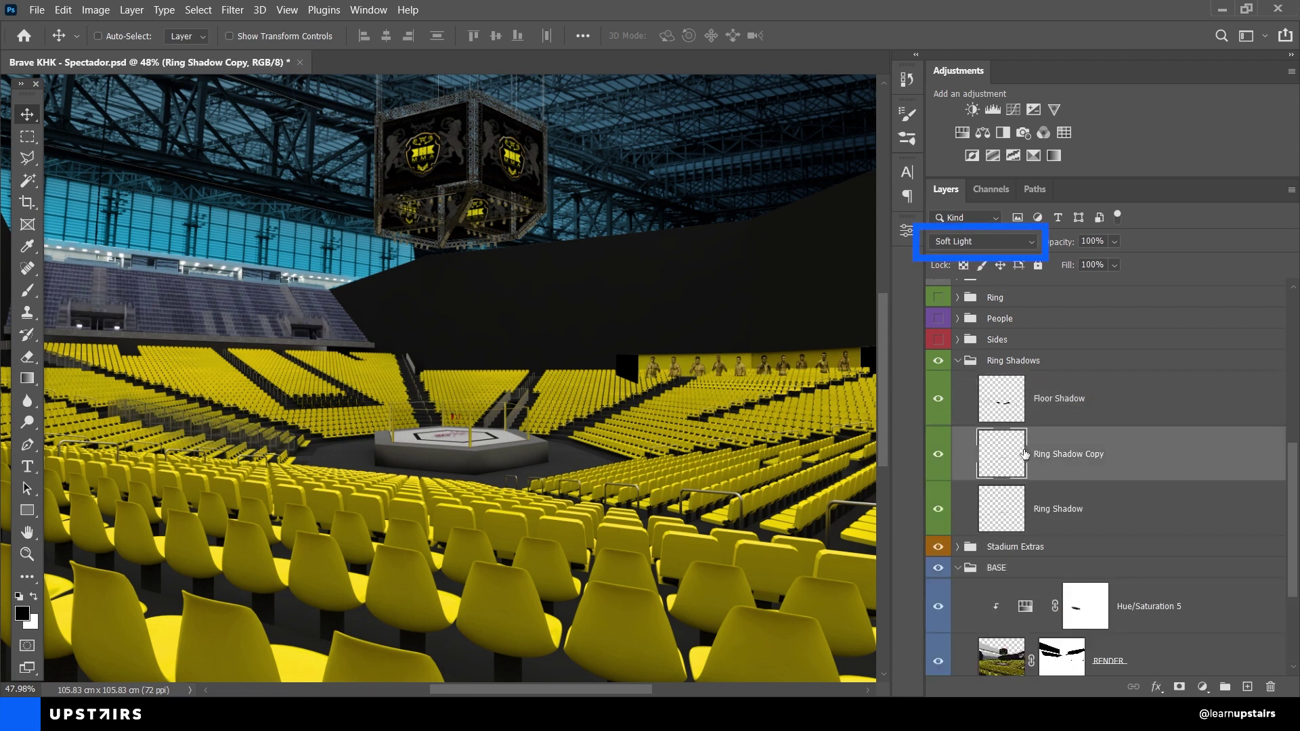
left_click(1041, 498)
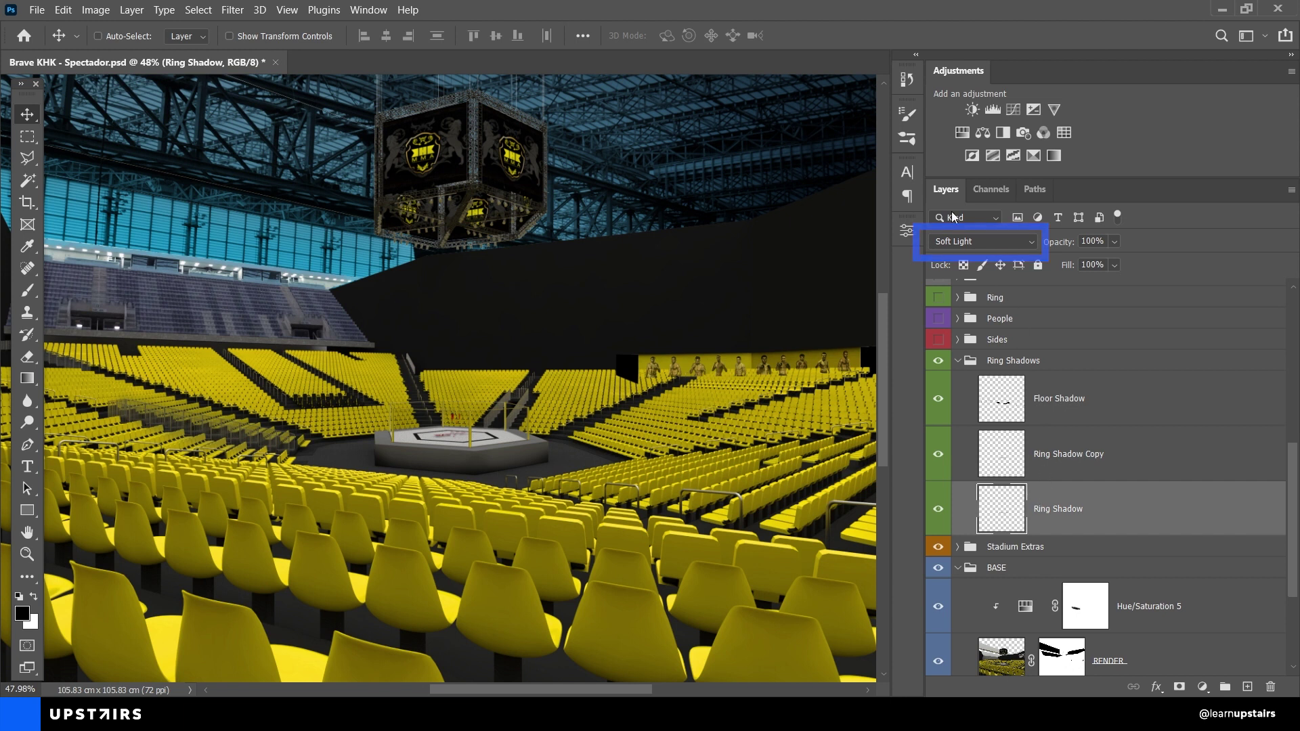
left_click(1085, 448)
left_click(1082, 409)
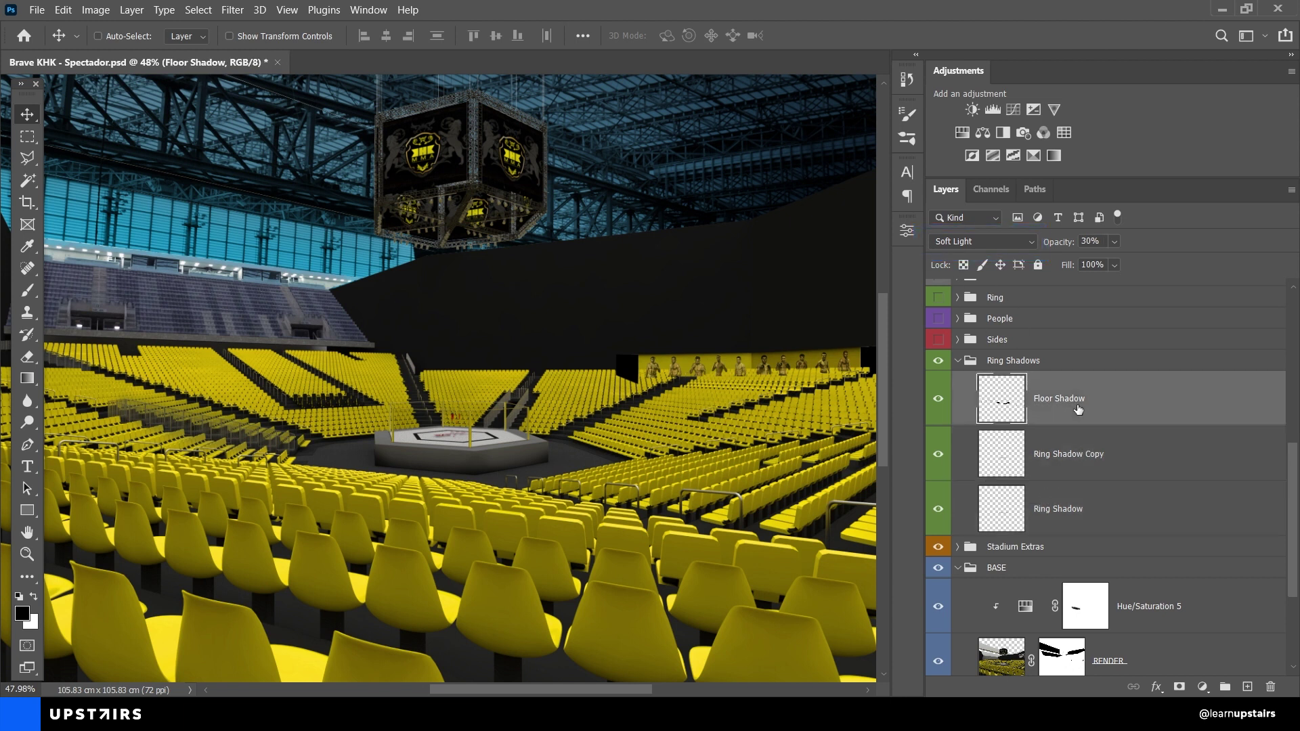
Step: Collapse Ring Shadows, expand Sides and show the Brave Logo with its shadow
left_click(958, 362)
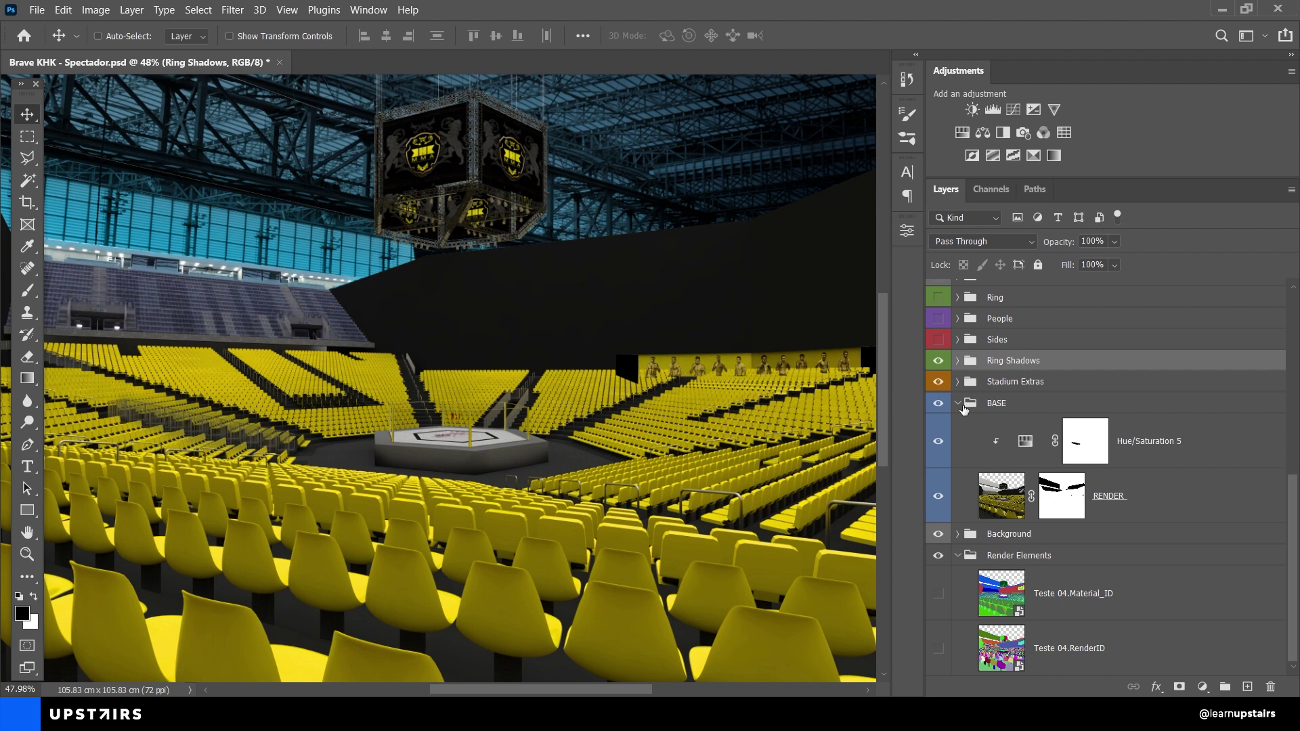
left_click(958, 340)
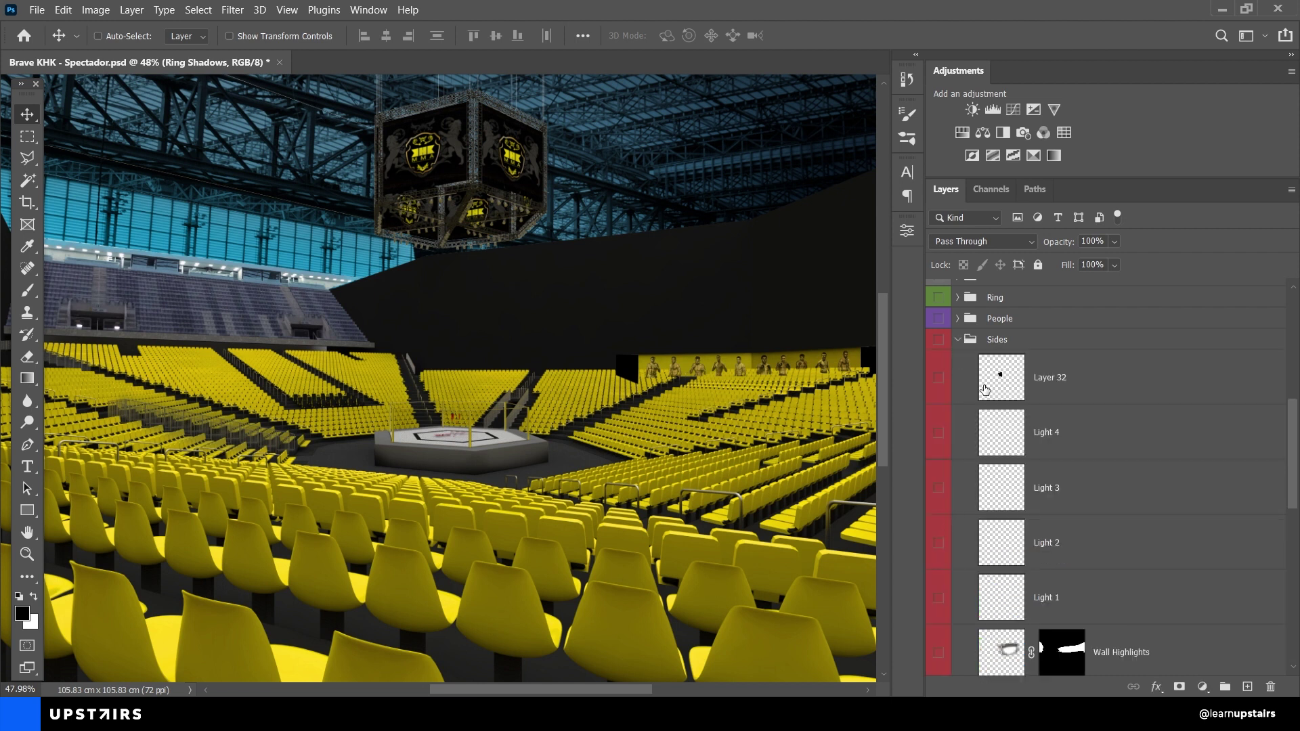
scroll(985, 389, "down", 10)
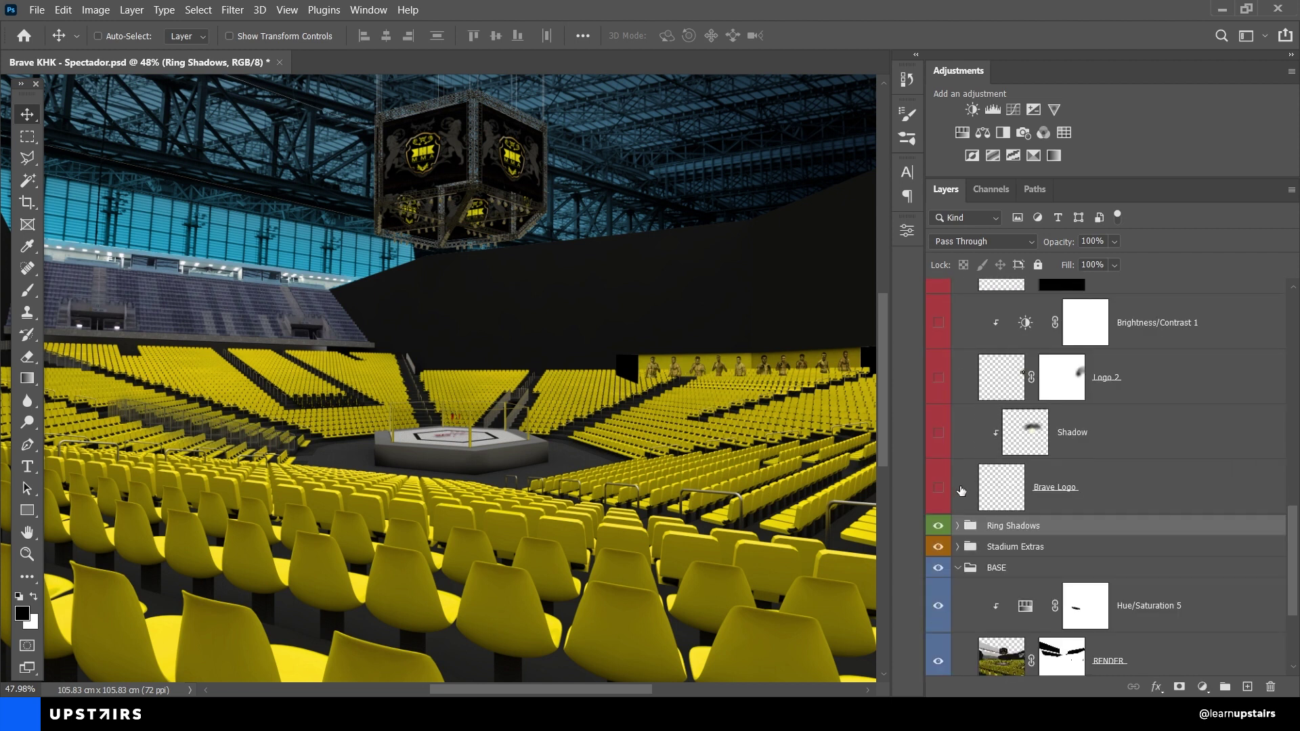
left_click(939, 488)
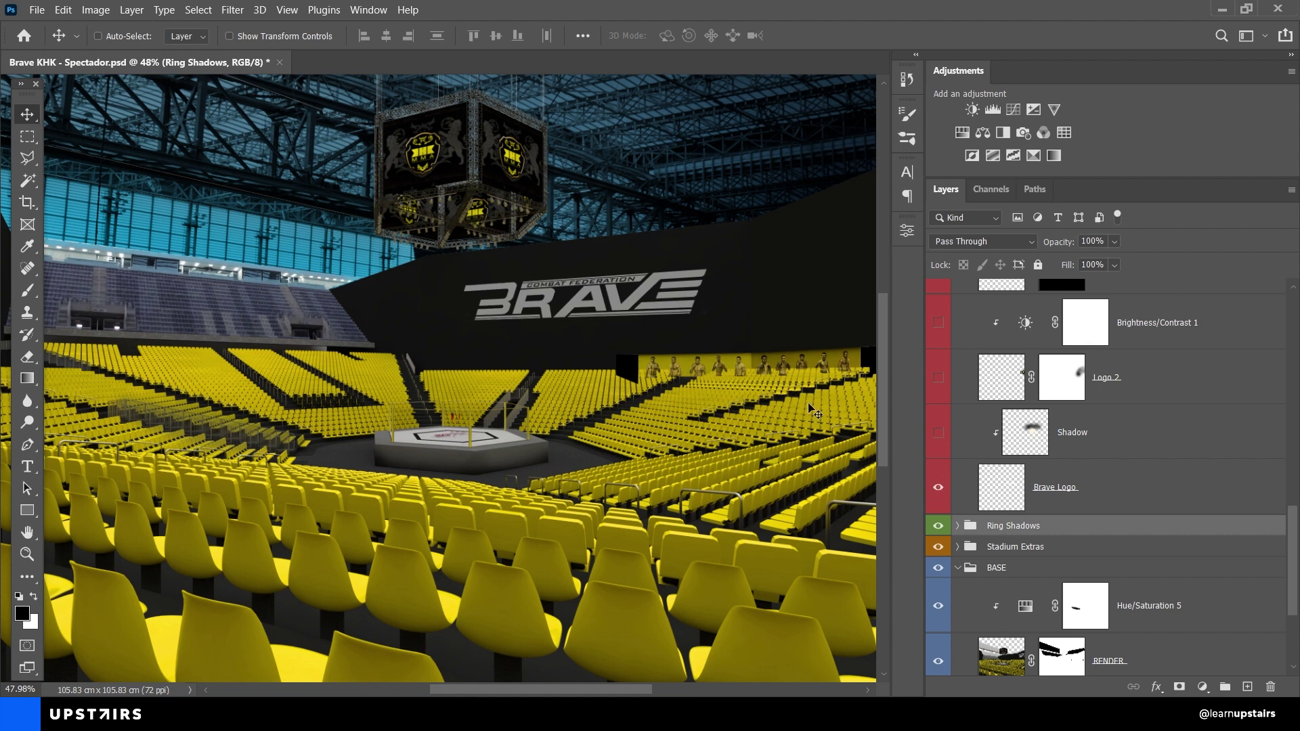
scroll(545, 440, "down", 5)
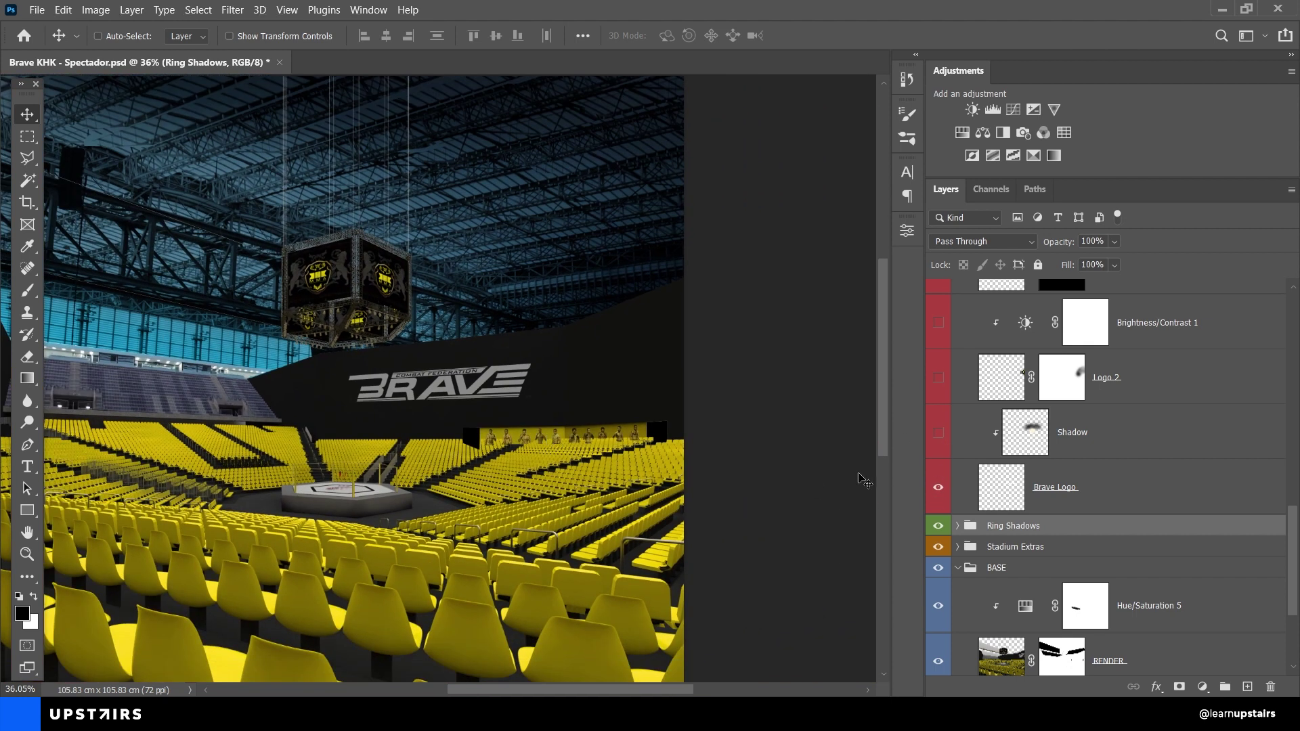
left_click(939, 433)
Step: Show Logo 2, the Brightness/Contrast 1 adjustment and the Wall Highlights on the BRAVE wall
left_click_drag(684, 422, 753, 380)
left_click(938, 378)
scroll(944, 420, "up", 3)
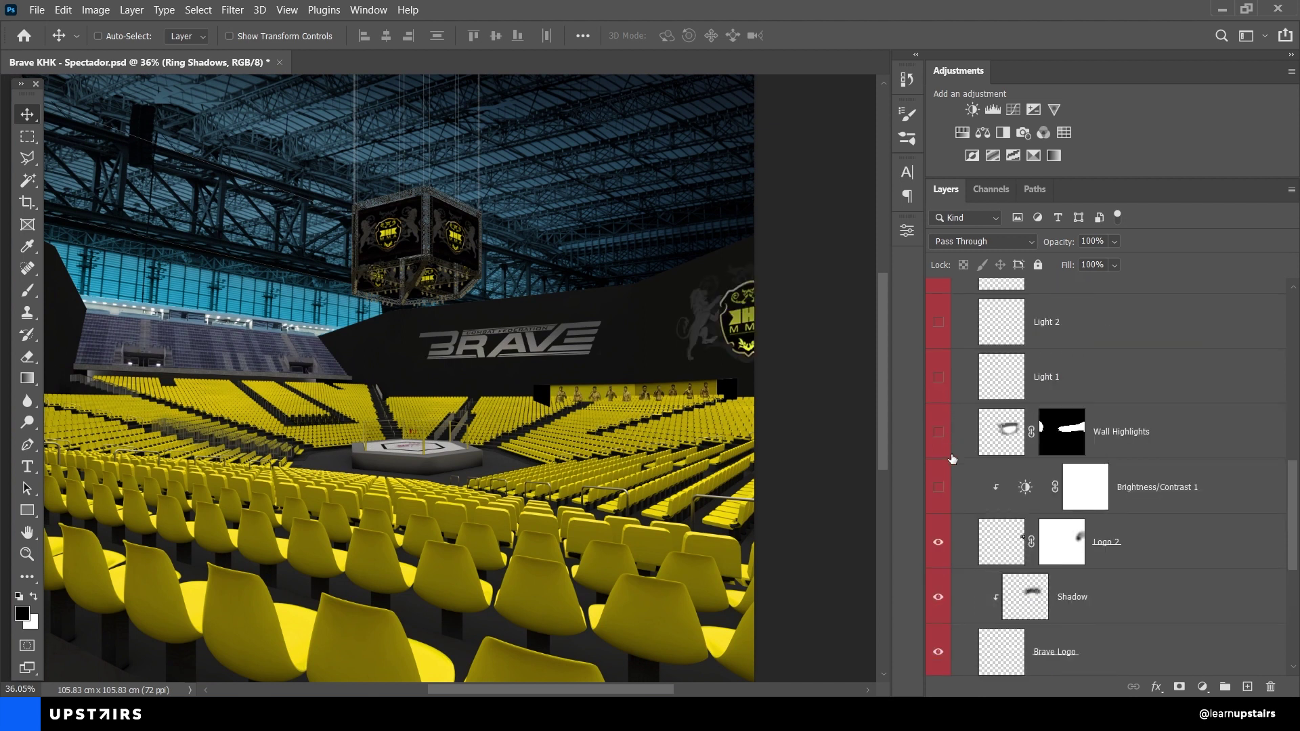
left_click(939, 488)
left_click(941, 450)
scroll(955, 497, "up", 2)
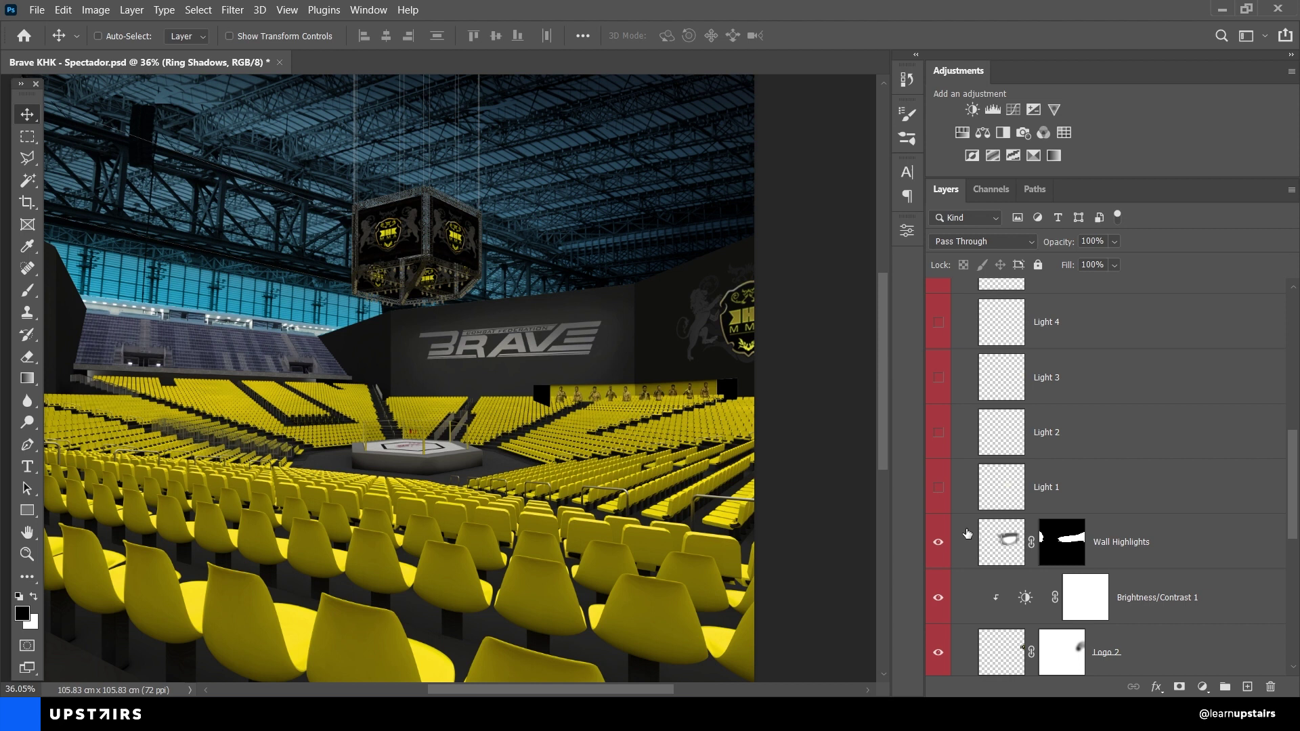
scroll(962, 538, "up", 1)
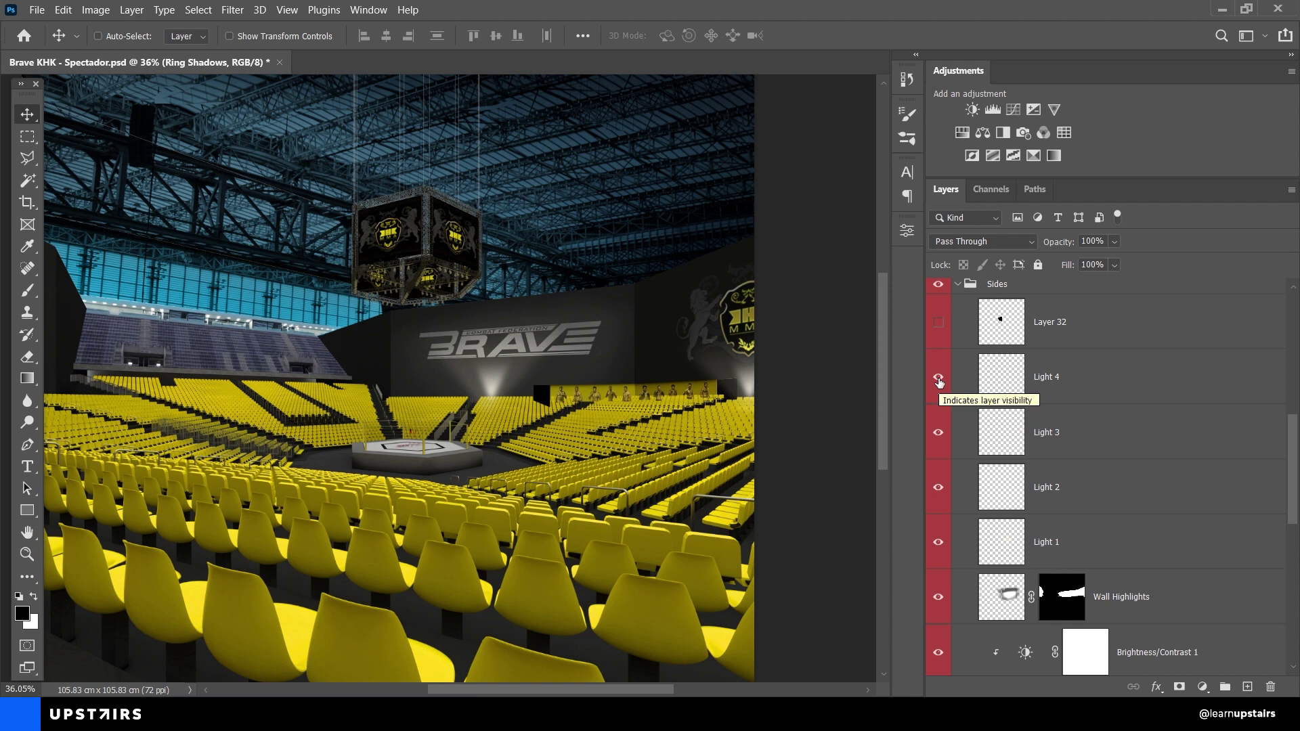
Step: Show and select Layer 32, then add a new empty layer above it
left_click(941, 340)
left_click(959, 337)
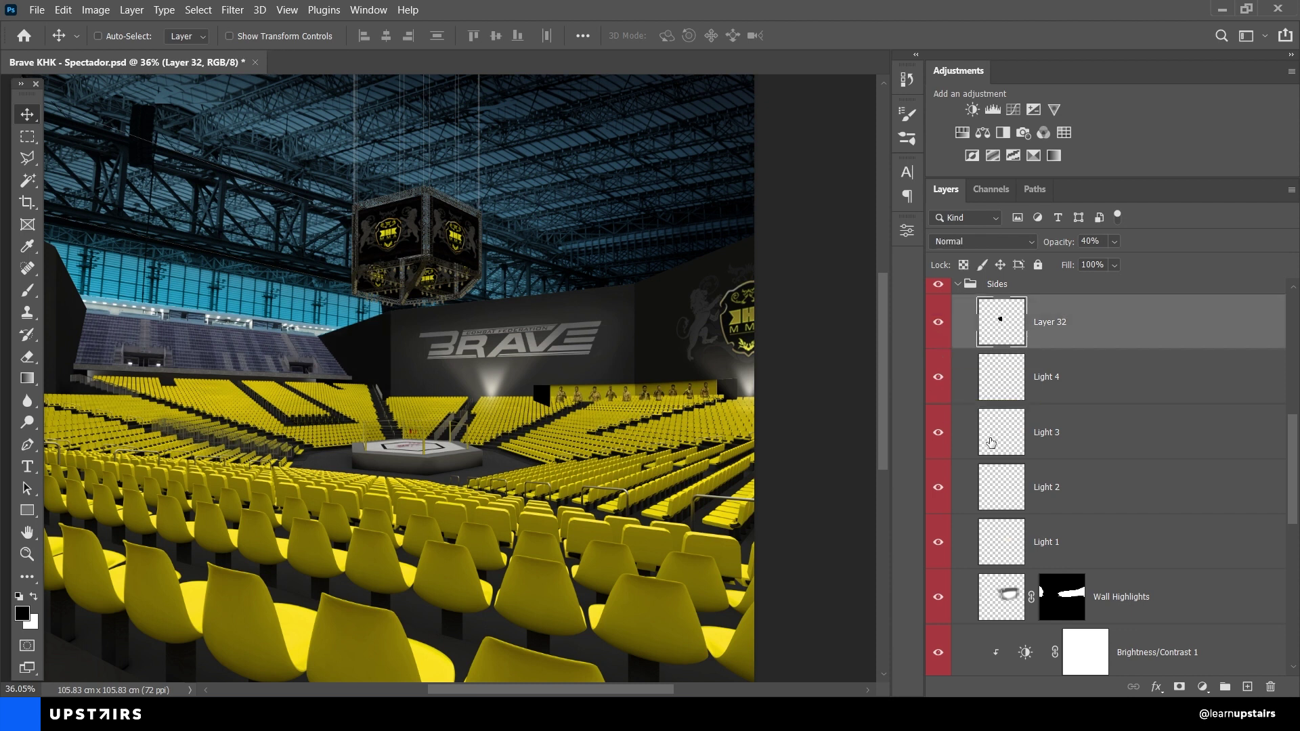
scroll(1117, 515, "up", 1)
left_click(1247, 687)
scroll(555, 379, "up", 3)
scroll(555, 379, "up", 2)
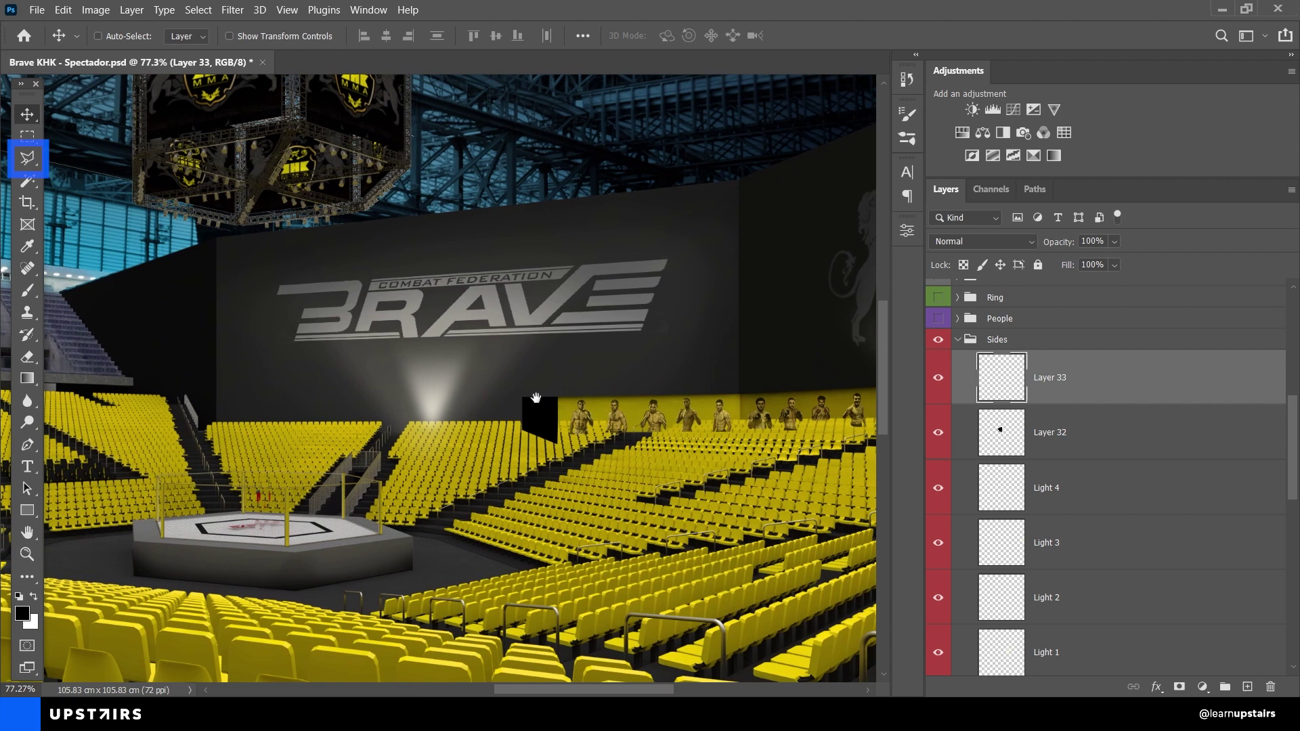
Step: Draw a triangular Polygonal Lasso selection on the back wall
left_click(29, 160)
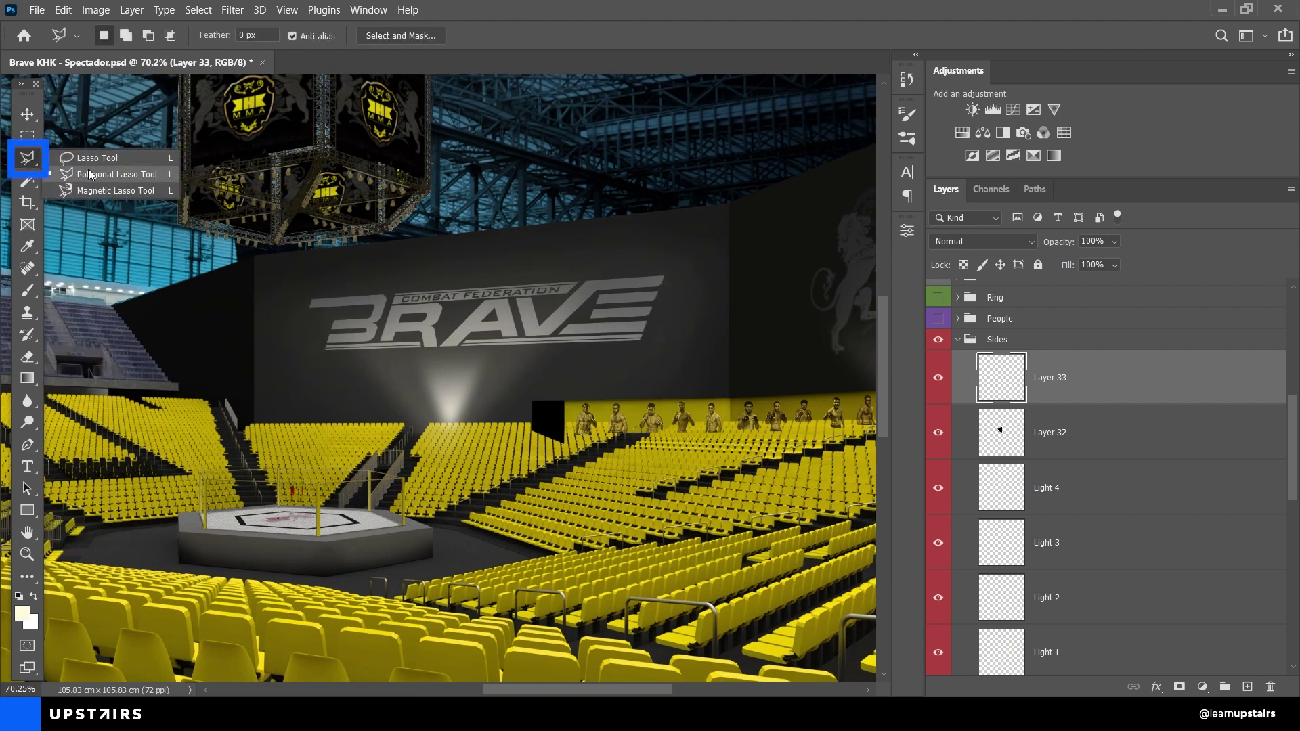
left_click(95, 174)
scroll(352, 429, "up", 3)
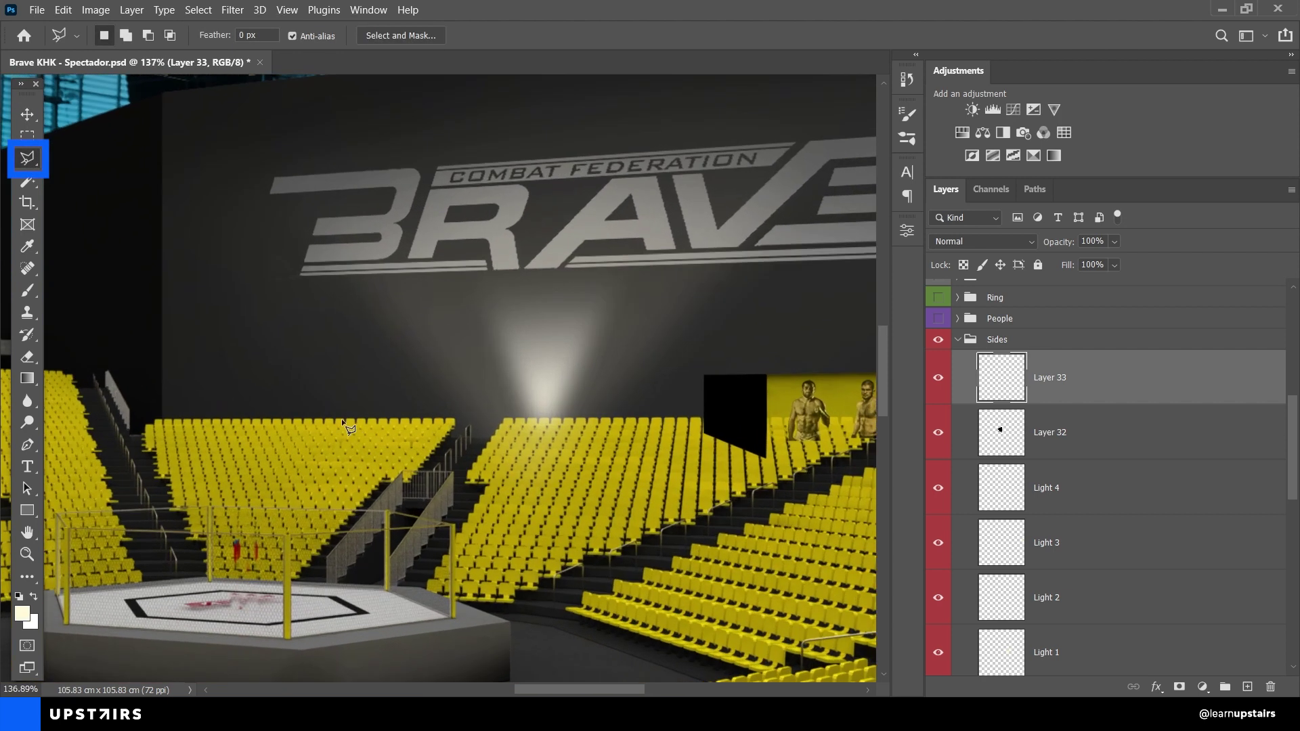
left_click(311, 437)
left_click(255, 313)
left_click(374, 312)
left_click(319, 437)
Step: Paint the triangle with light cream using the Brush and deselect
key("b")
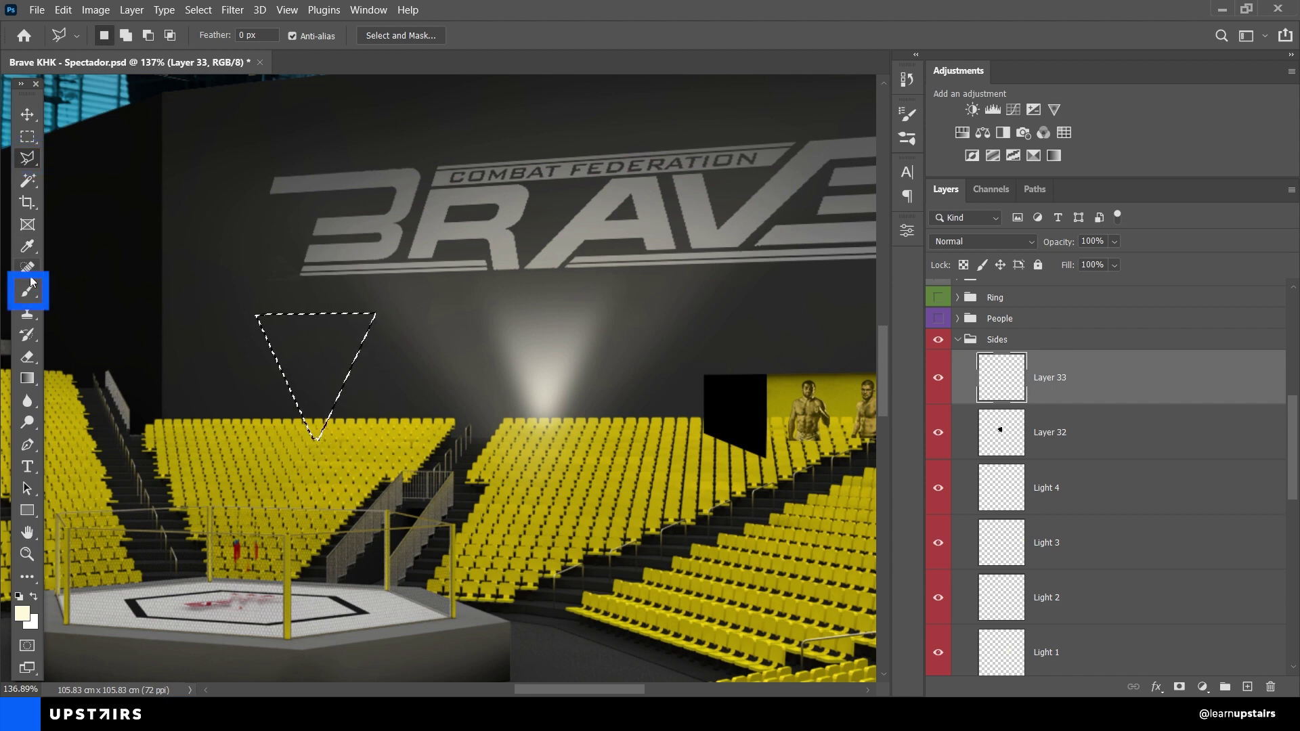
left_click_drag(291, 339, 386, 441)
key("v")
key("ctrl+d")
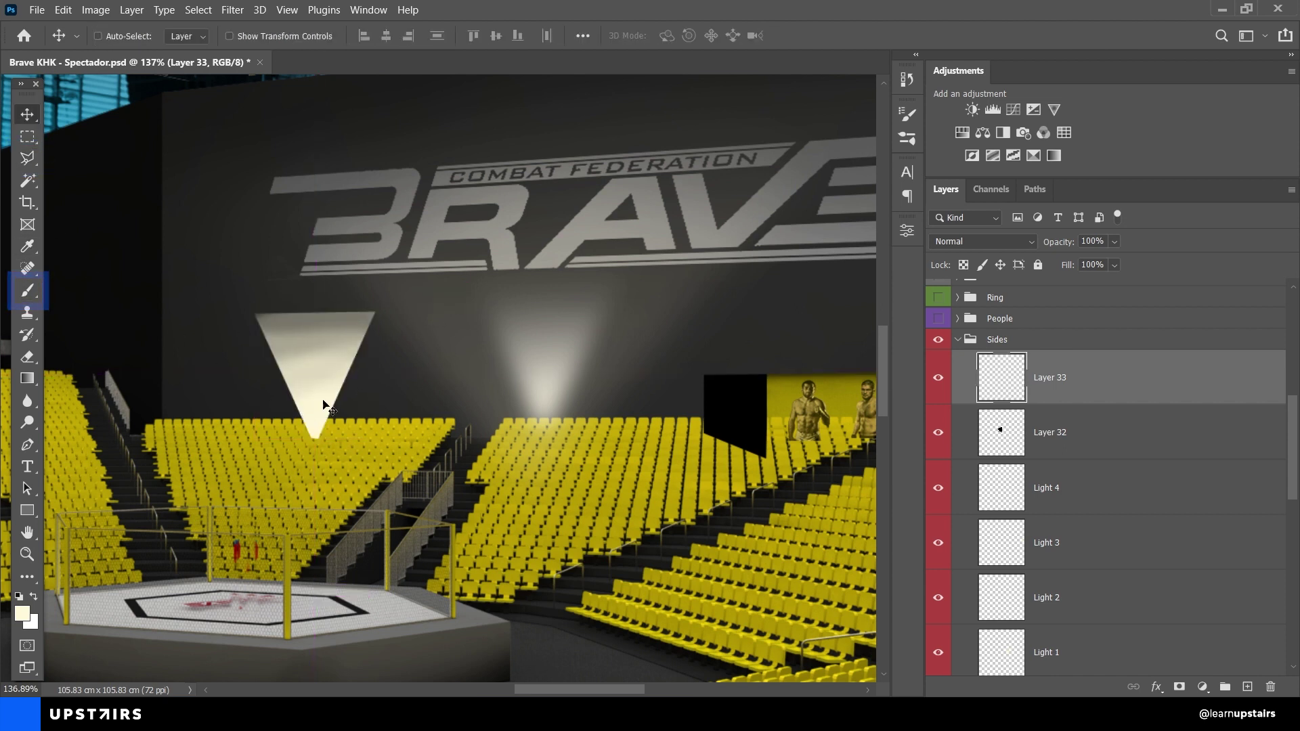
Step: Apply a Gaussian Blur with radius 10 pixels to the painted light cone
left_click(233, 9)
mouse_move(284, 212)
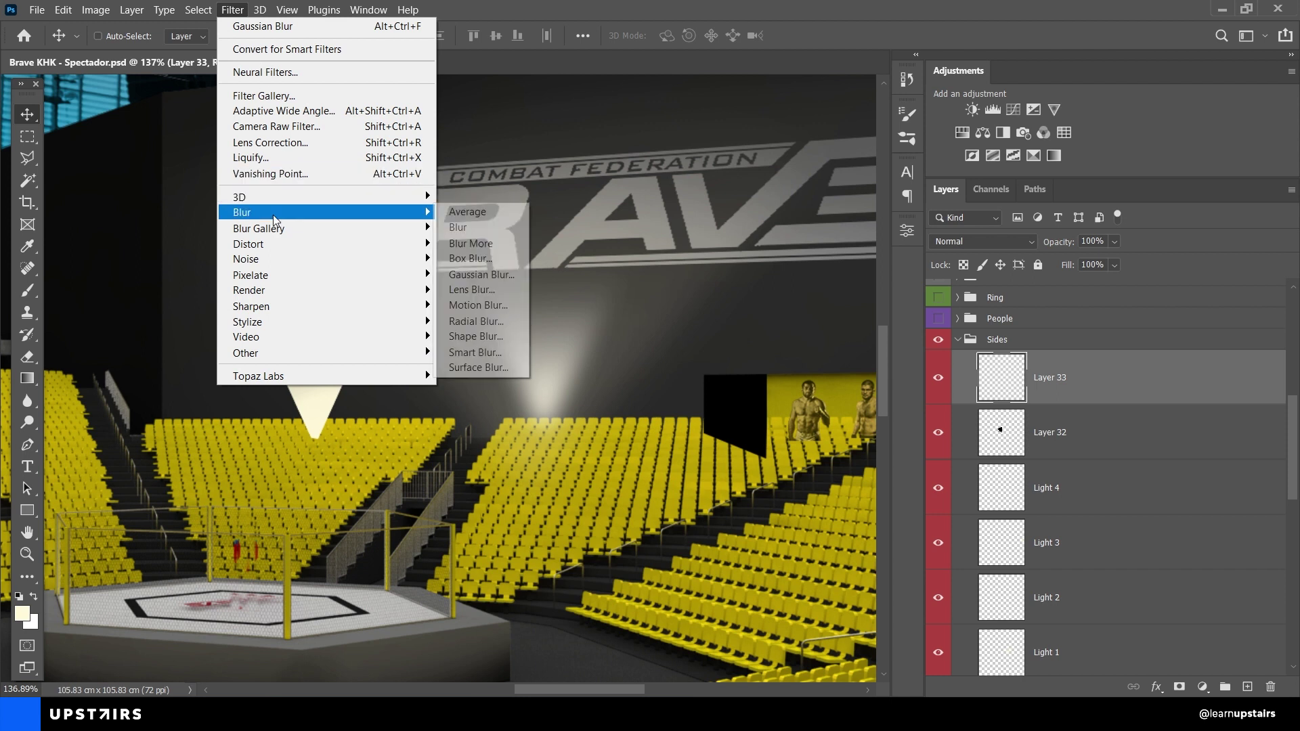
left_click(501, 275)
left_click_drag(695, 190, 575, 216)
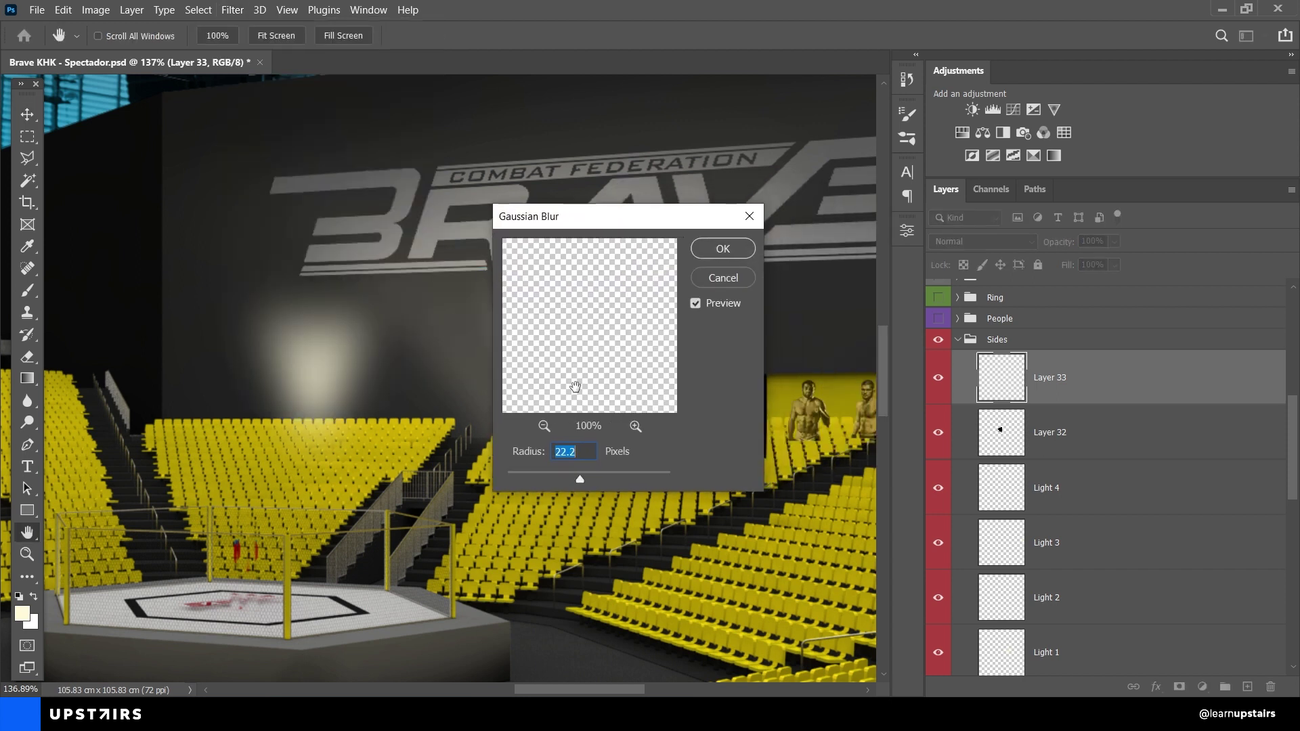
type("10")
key("Tab")
left_click(711, 247)
scroll(603, 340, "down", 3)
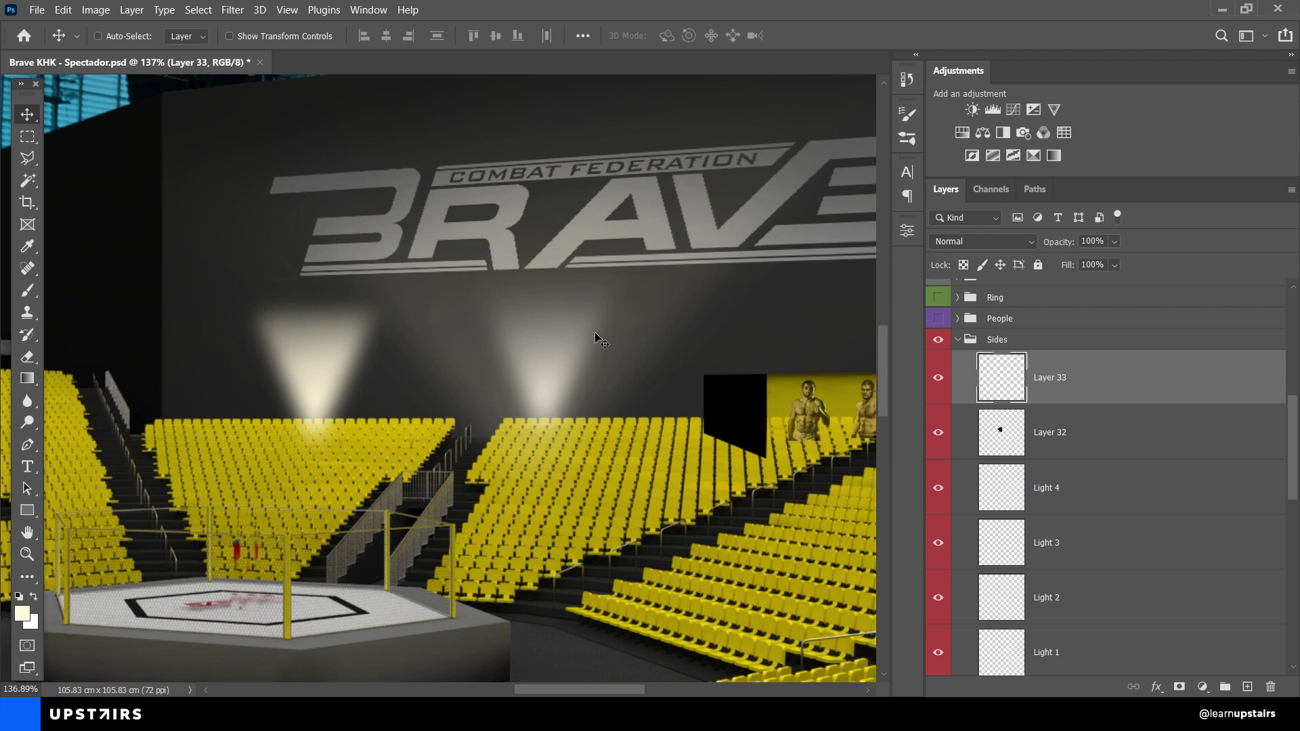
key("v")
scroll(481, 341, "up", 3)
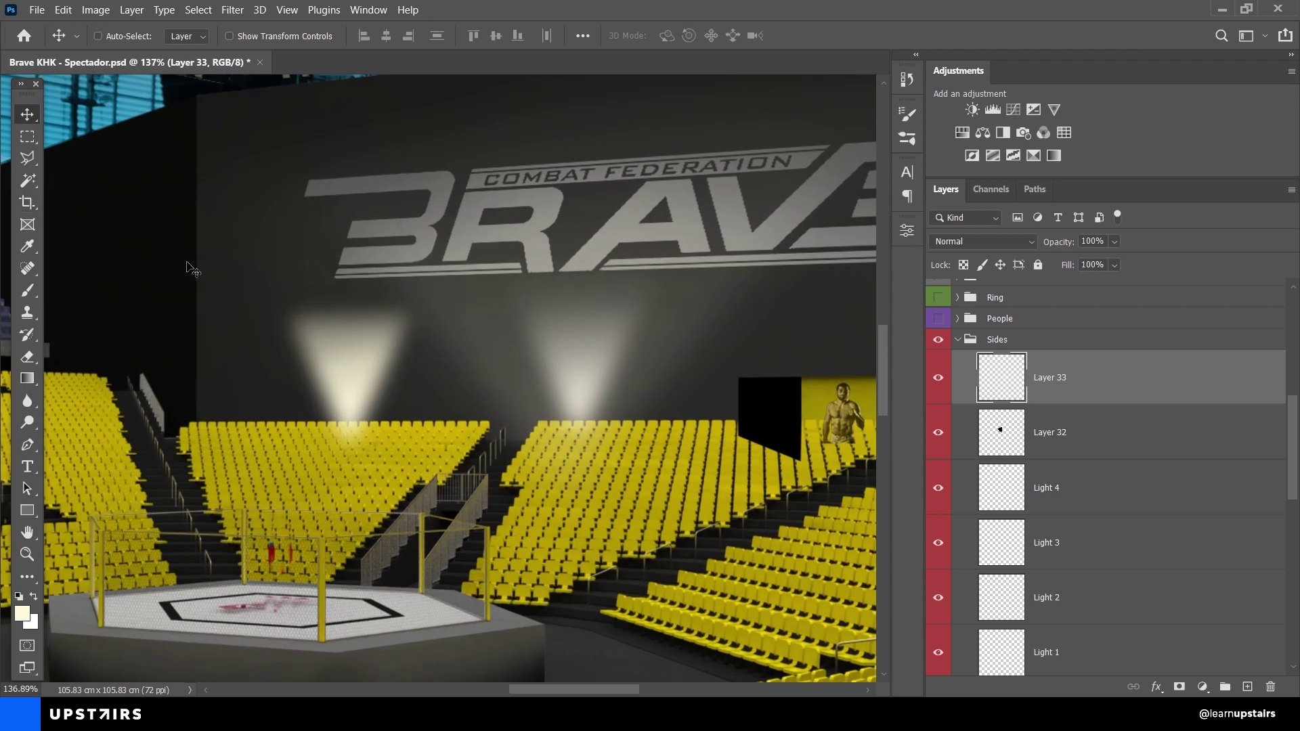
key("e")
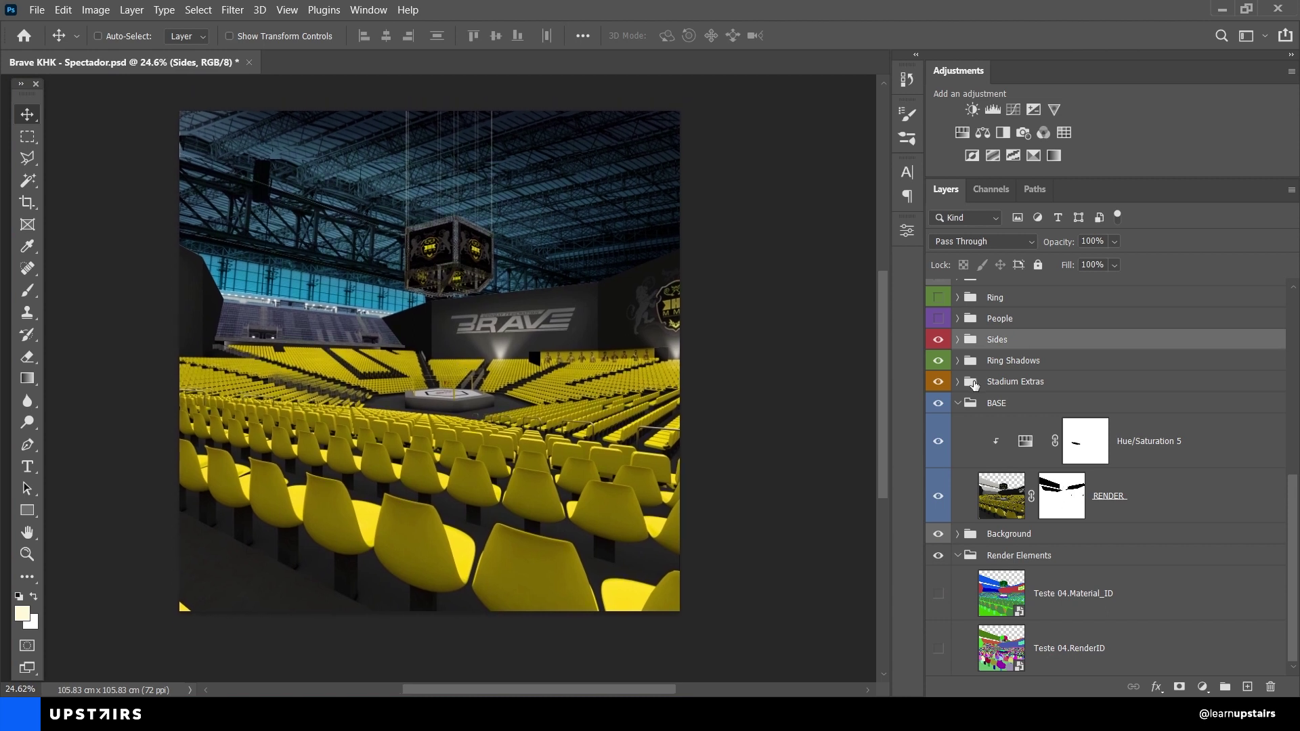
left_click_drag(938, 339, 945, 405)
left_click(945, 405, "alt")
left_click(939, 403, "alt")
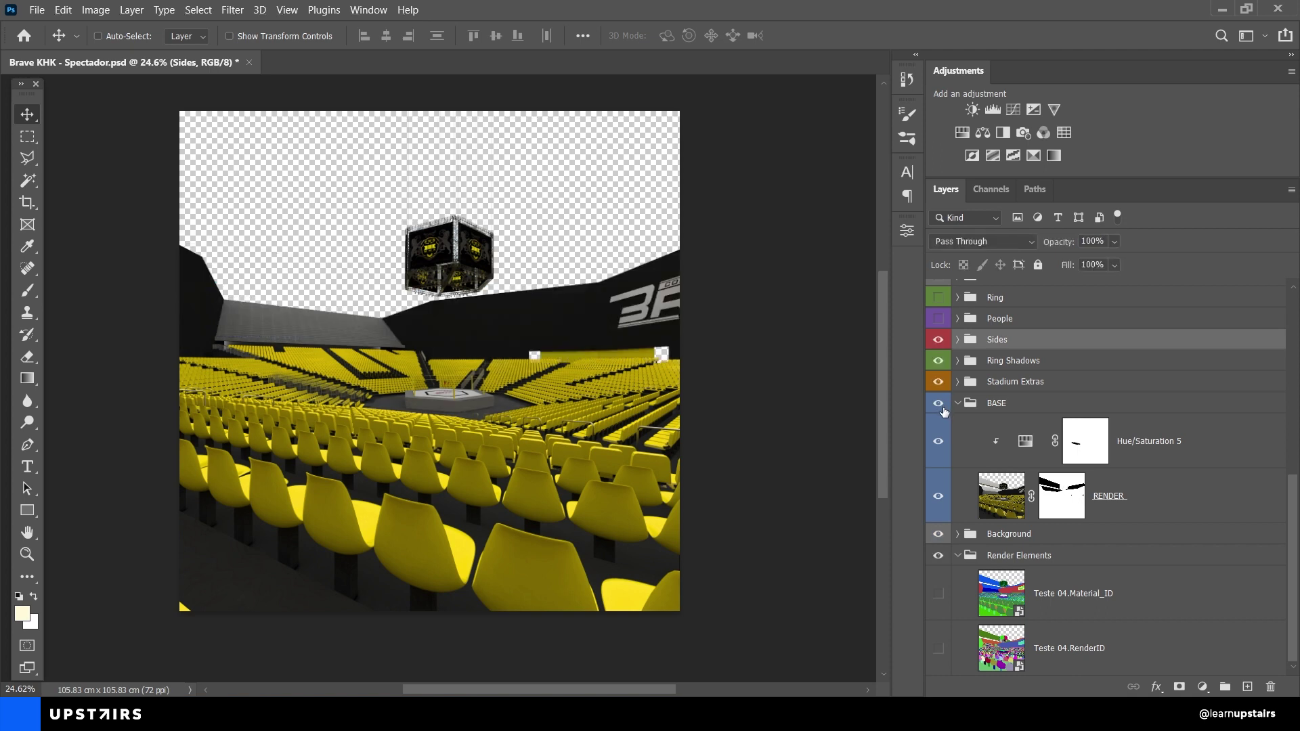
scroll(962, 432, "up", 3)
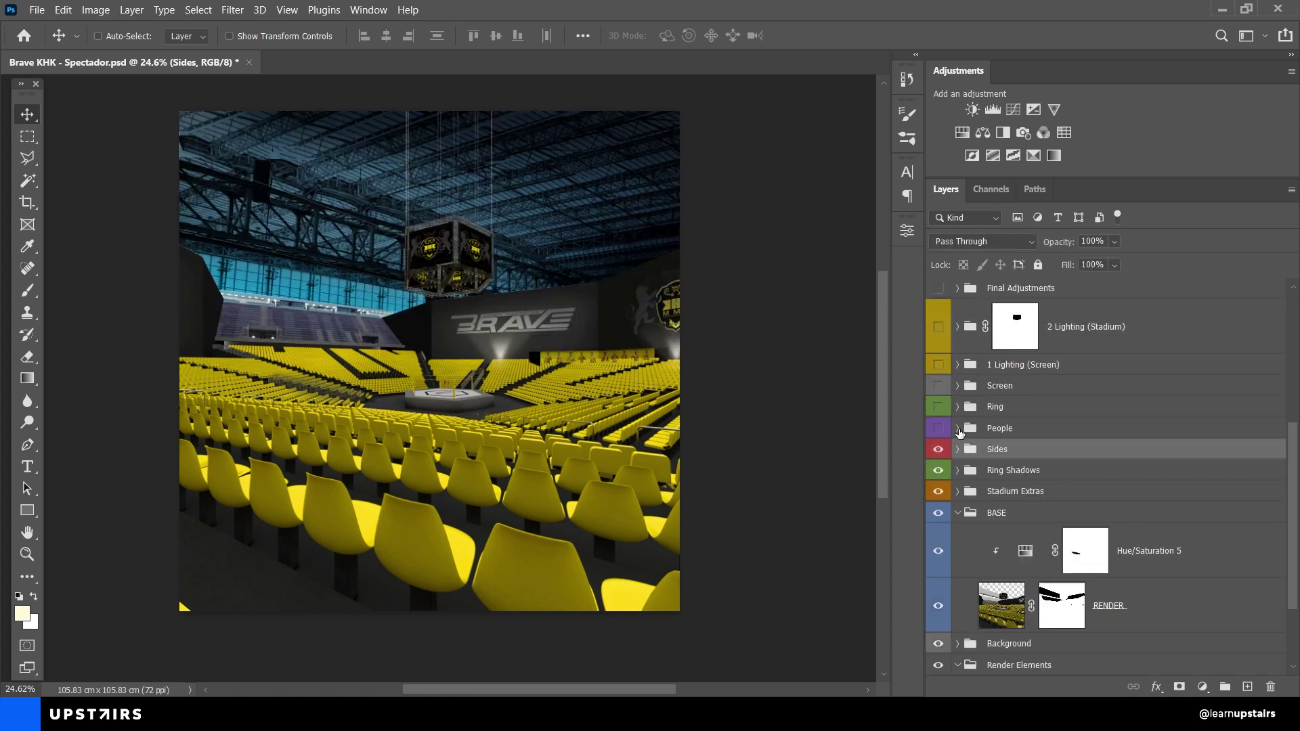
Step: Expand the People group, then switch on and expand its Footage subgroup
left_click(959, 429)
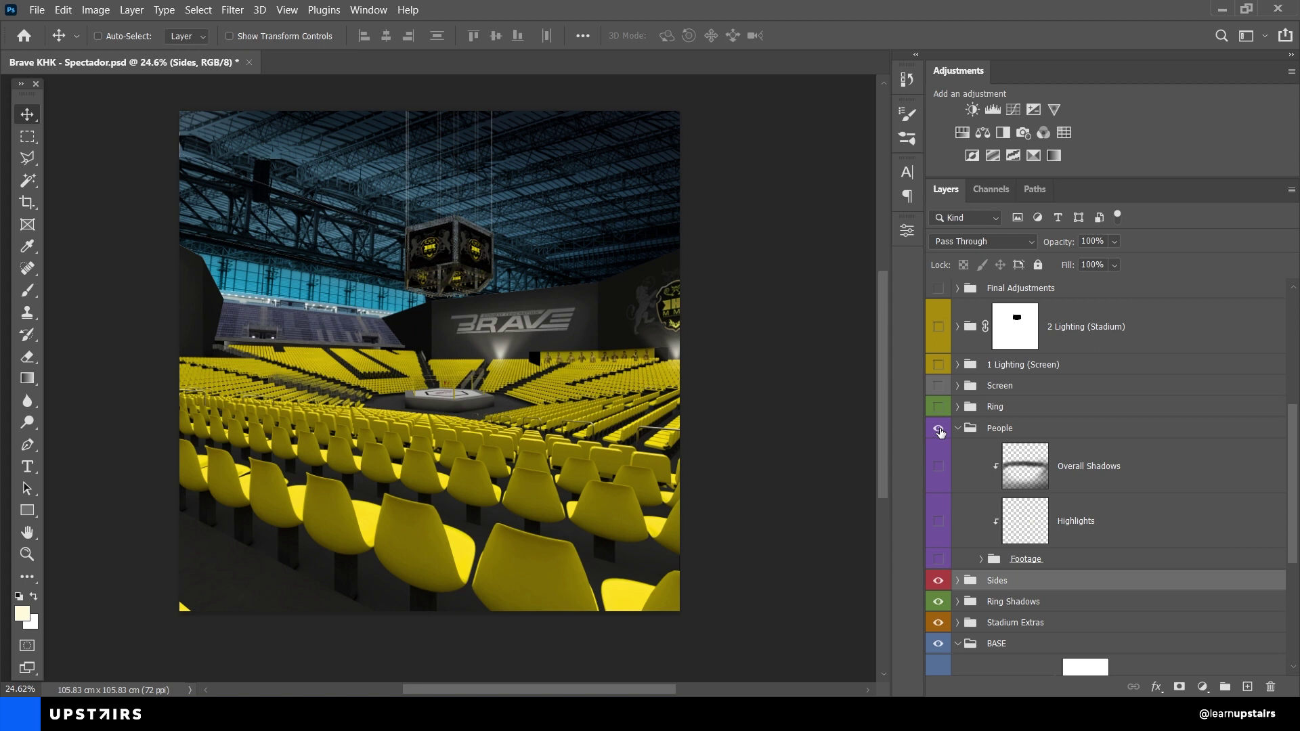
left_click(938, 560)
left_click(982, 561)
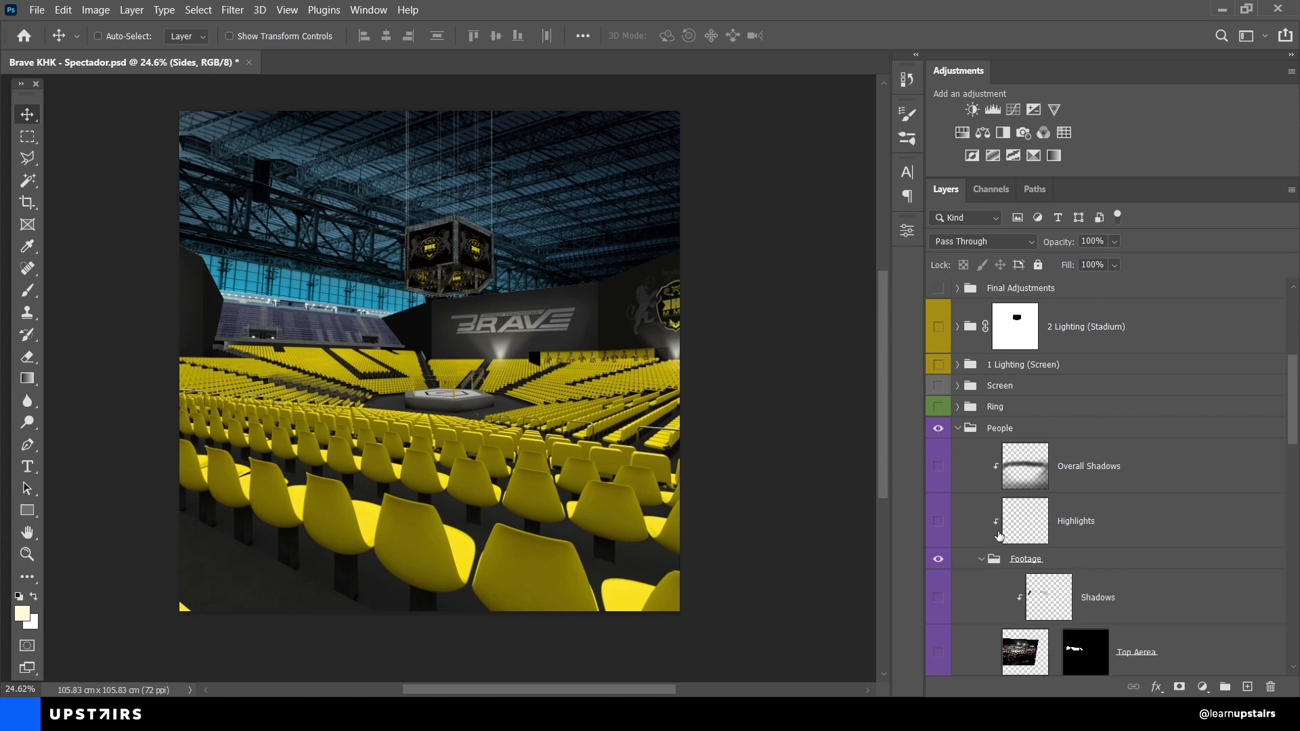
scroll(995, 525, "down", 10)
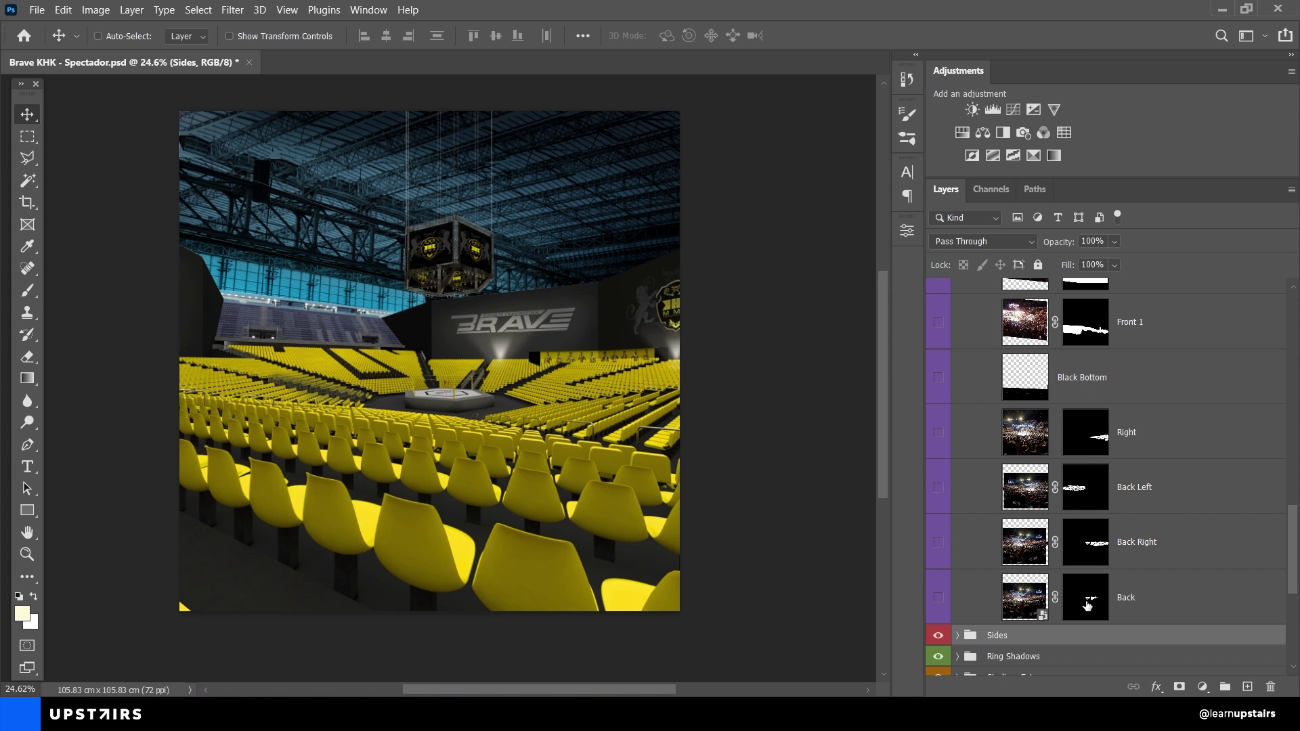
Step: Show the Back crowd photo with its mask disabled
left_click(1087, 605, "shift")
left_click(940, 599)
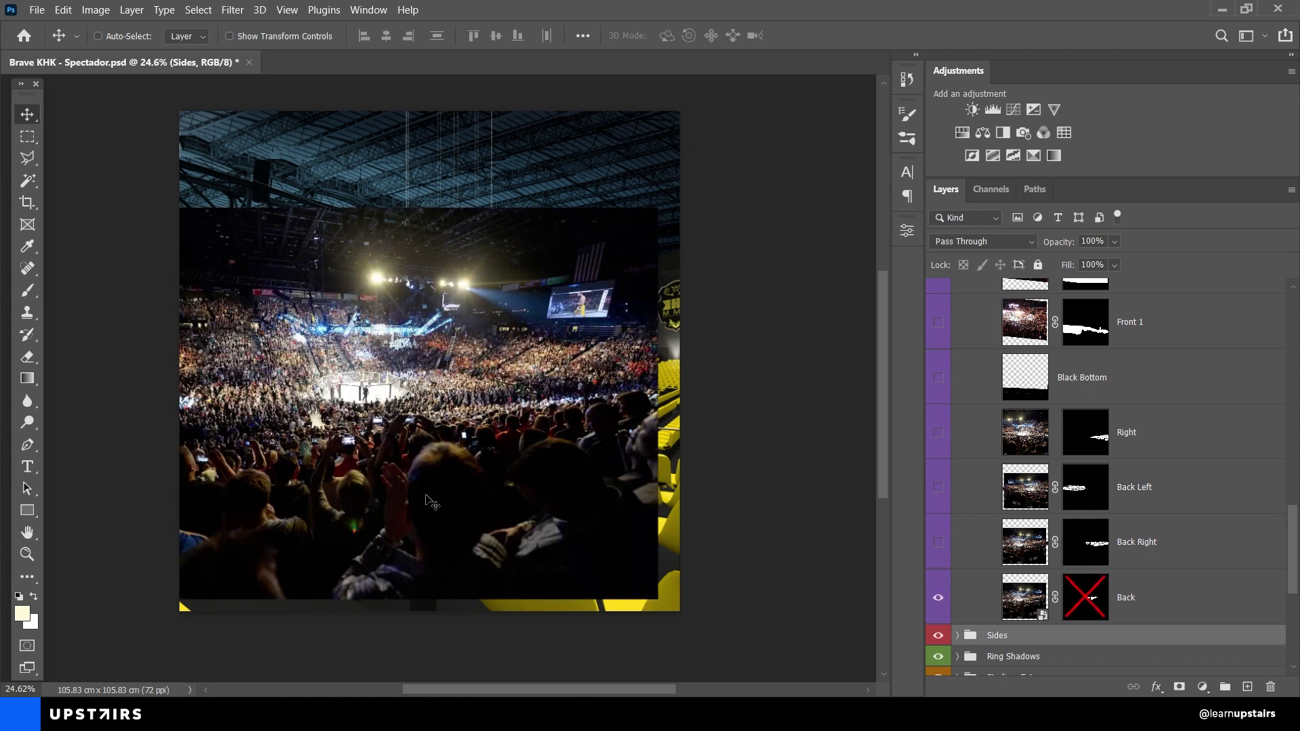
scroll(342, 389, "up", 4)
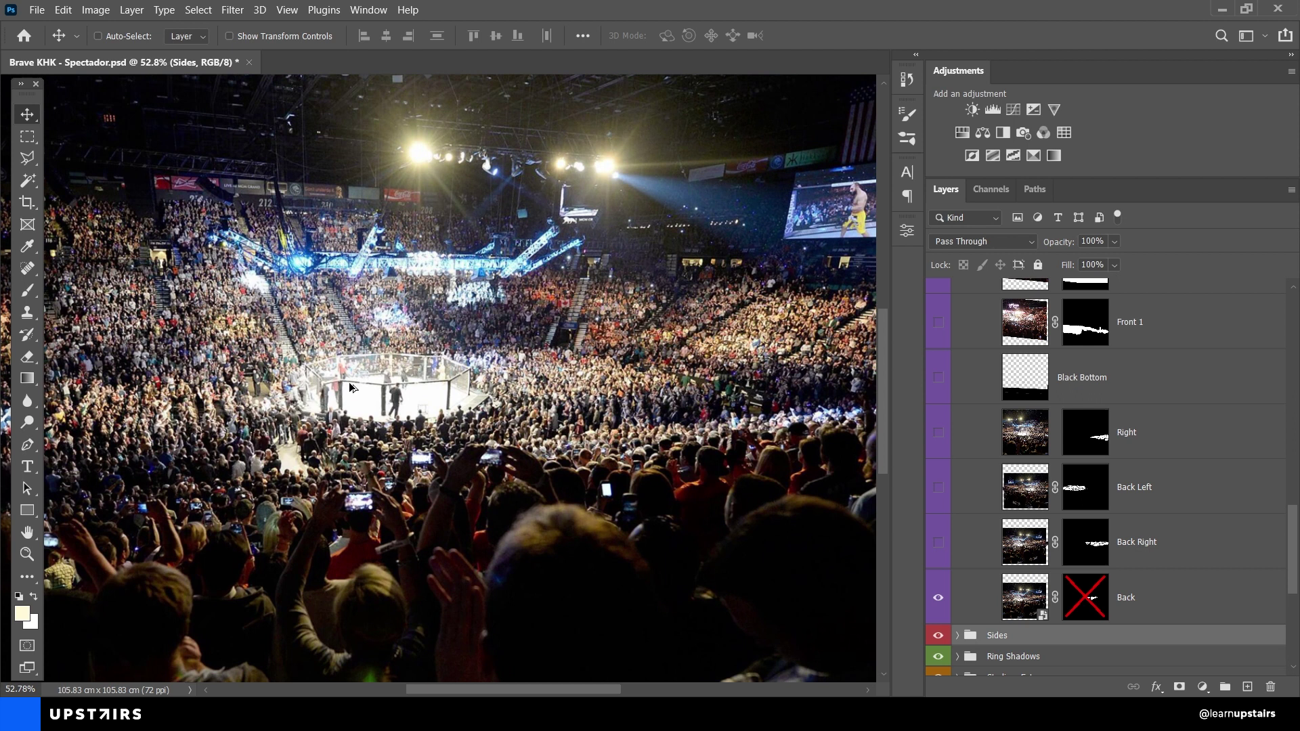
scroll(351, 388, "down", 1)
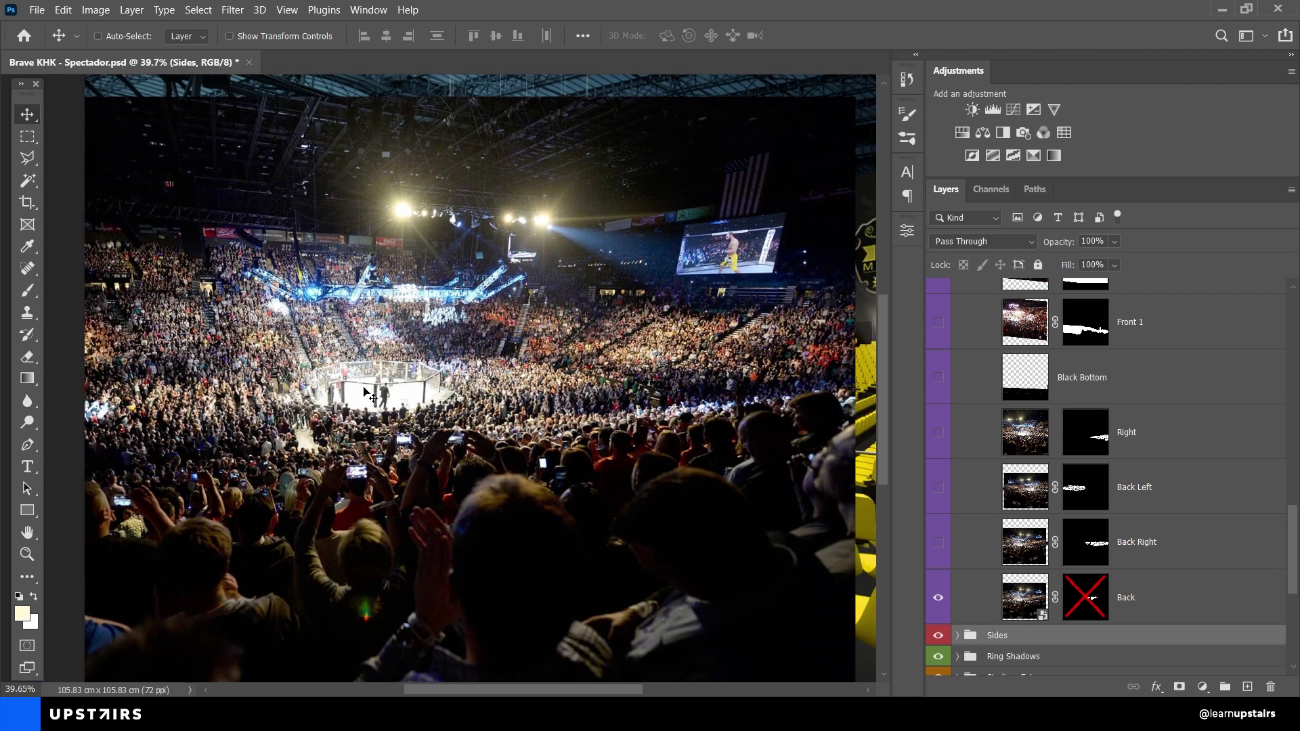
scroll(452, 398, "right", 3)
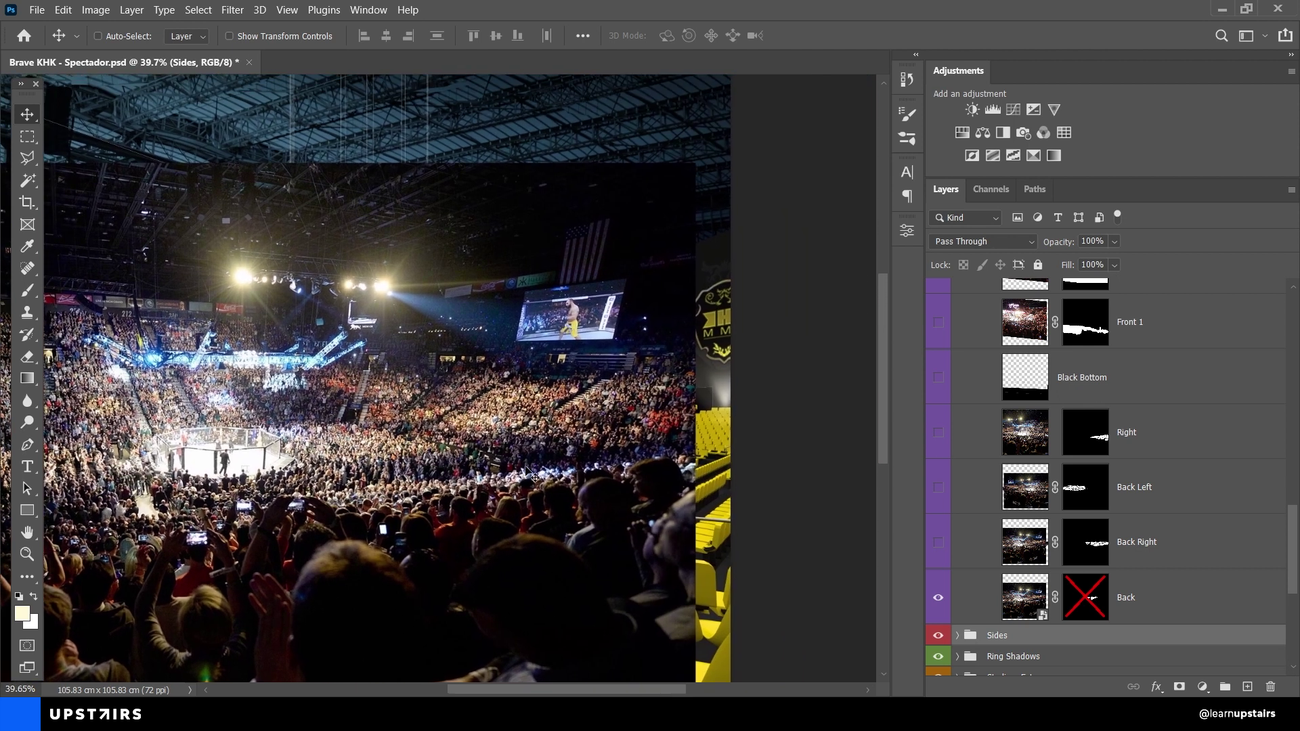
Step: View the Back layer's mask on its own, then return to the full composite
left_click(1080, 603)
left_click(1081, 602, "alt")
scroll(428, 449, "up", 2)
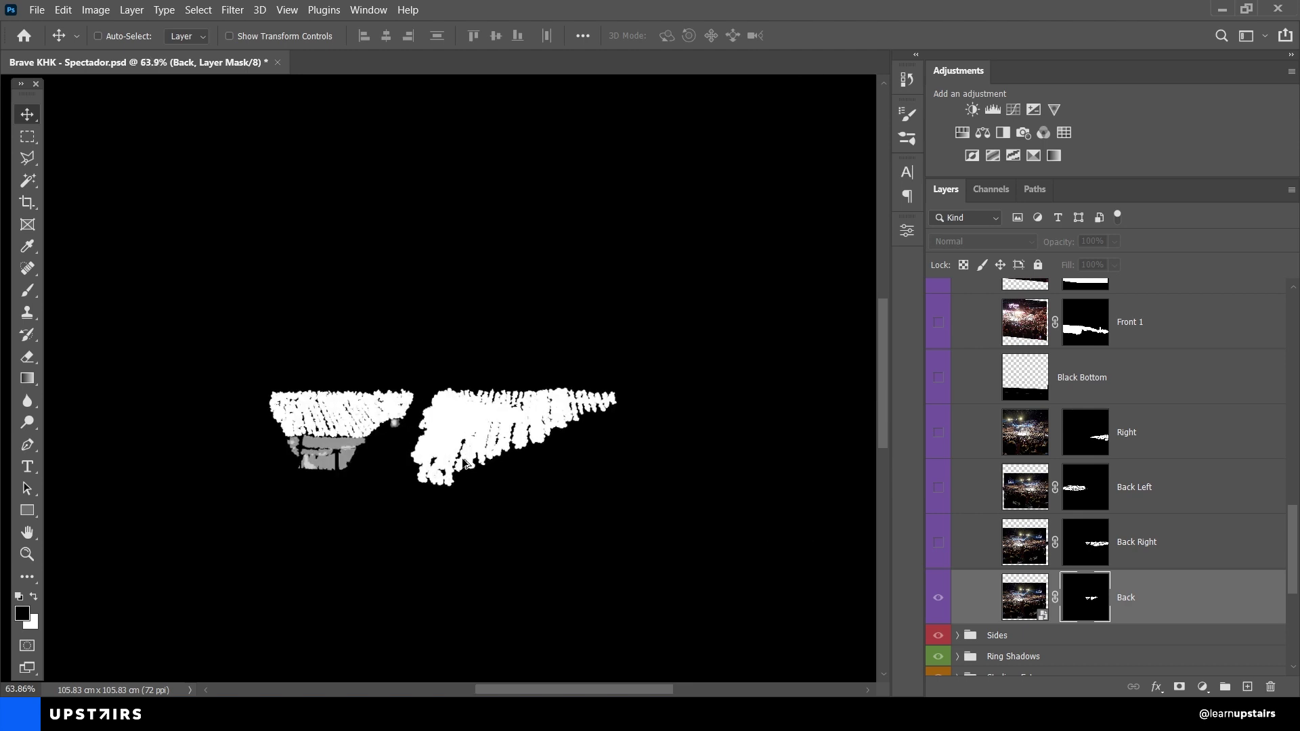
left_click(1081, 598, "alt")
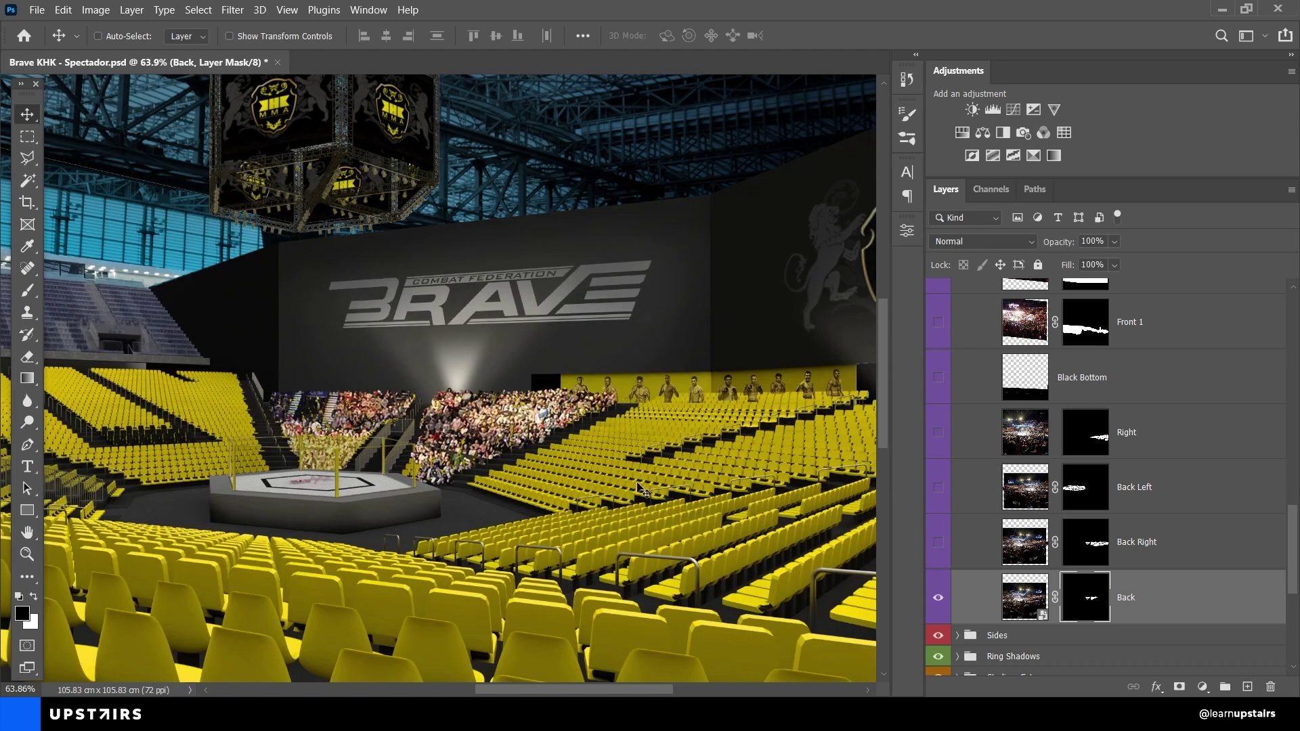
scroll(643, 491, "up", 2)
Step: Compare the Back mask off and on, leaving it enabled
left_click(1087, 606, "shift")
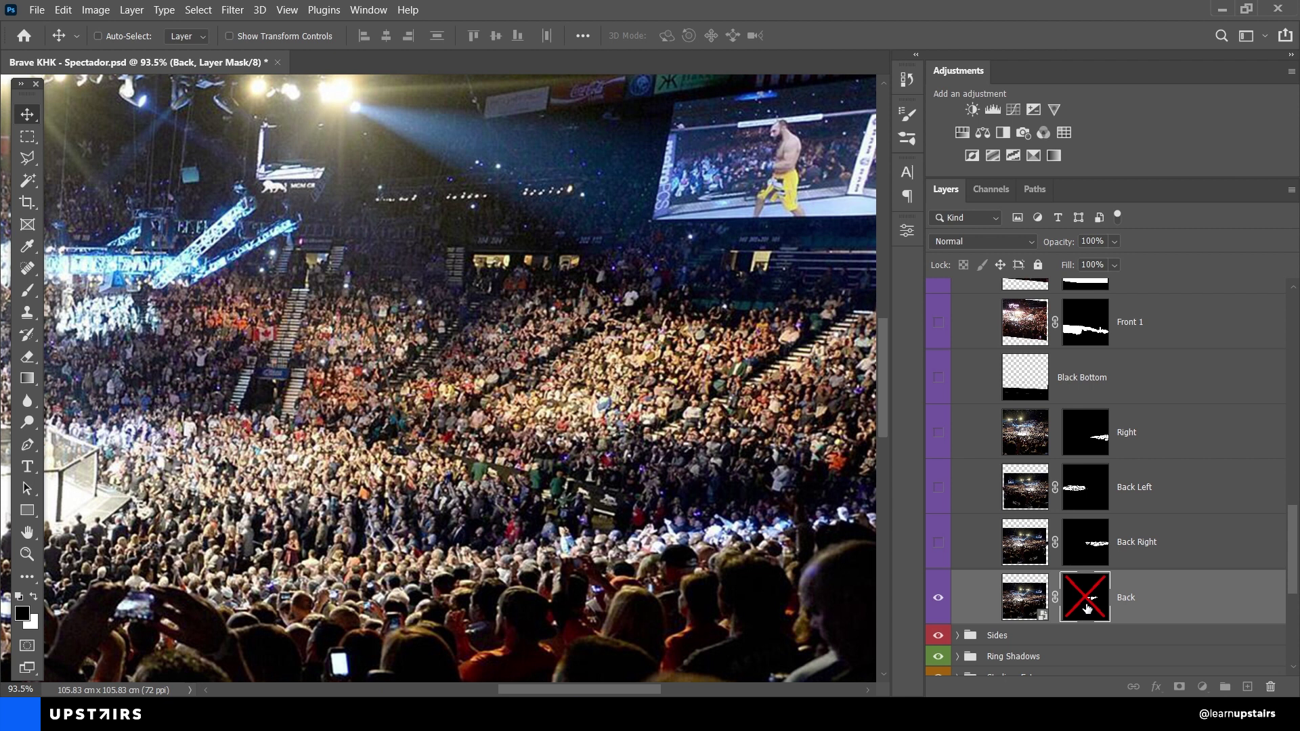
left_click(1087, 608, "shift")
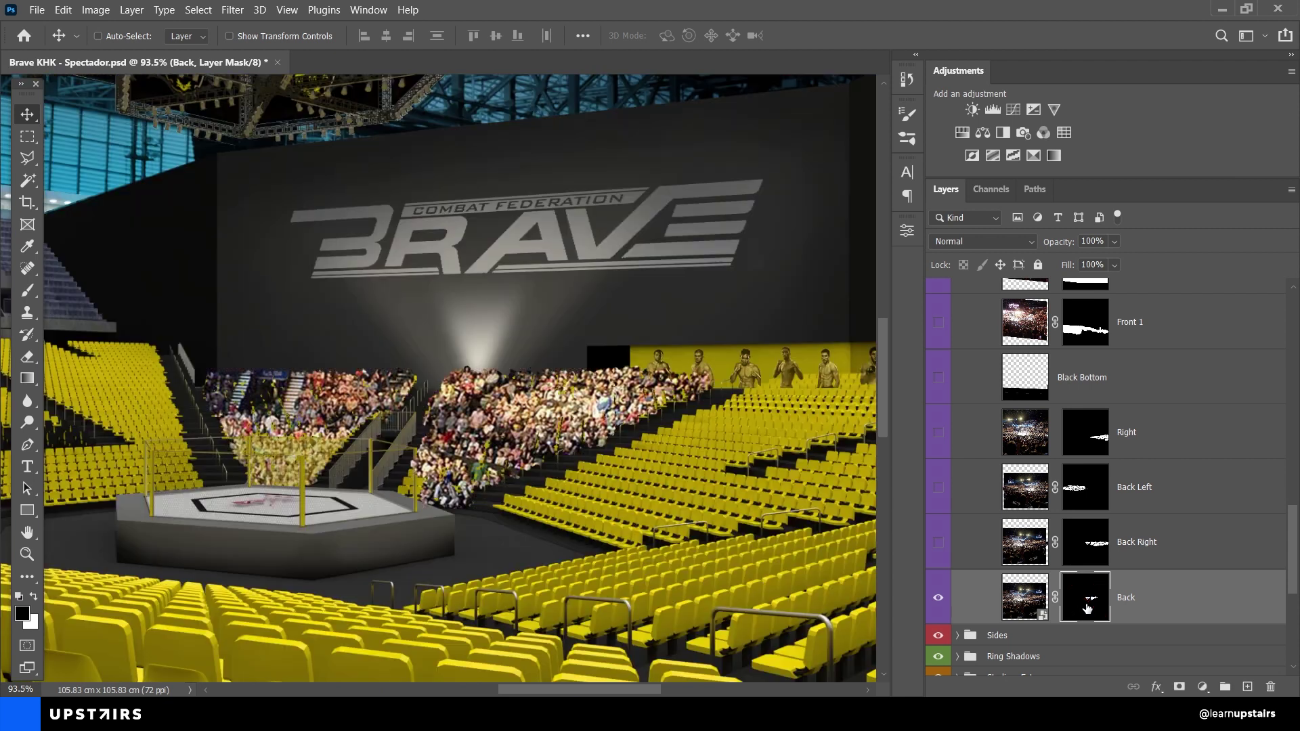
left_click(1086, 608, "shift")
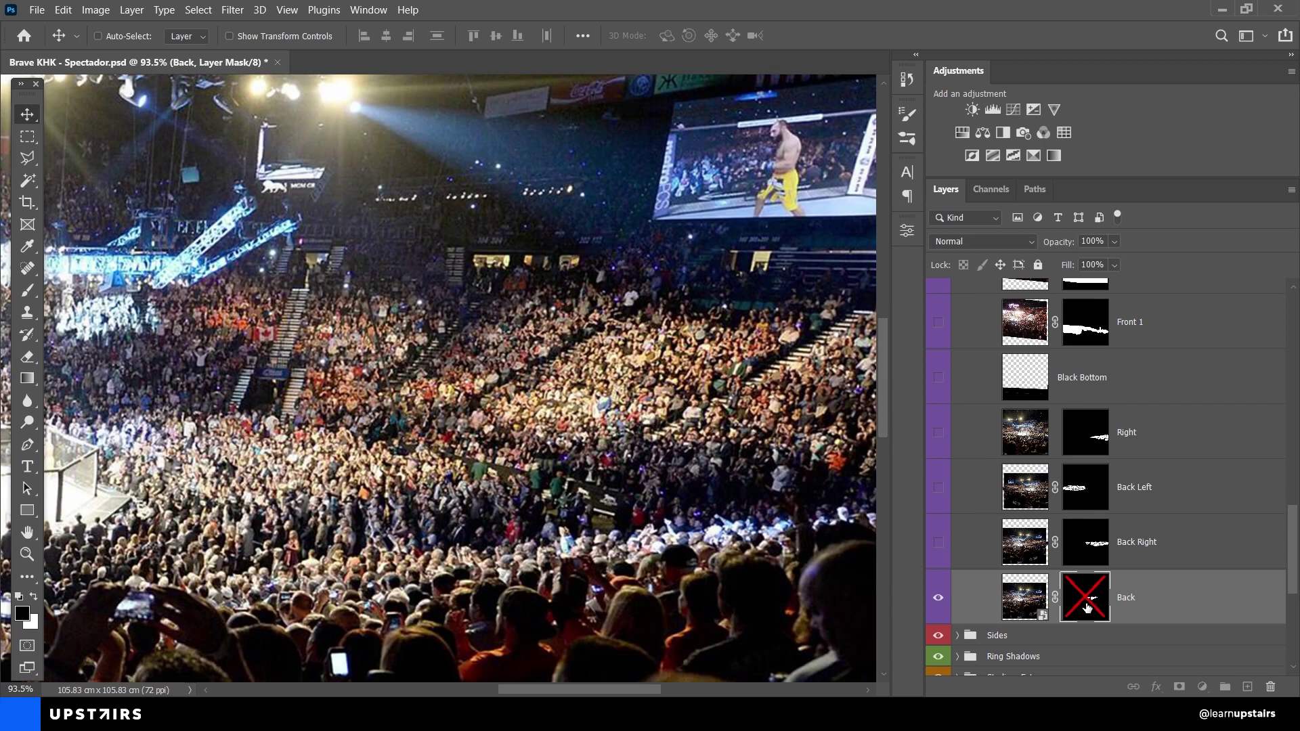
left_click(1086, 608, "shift")
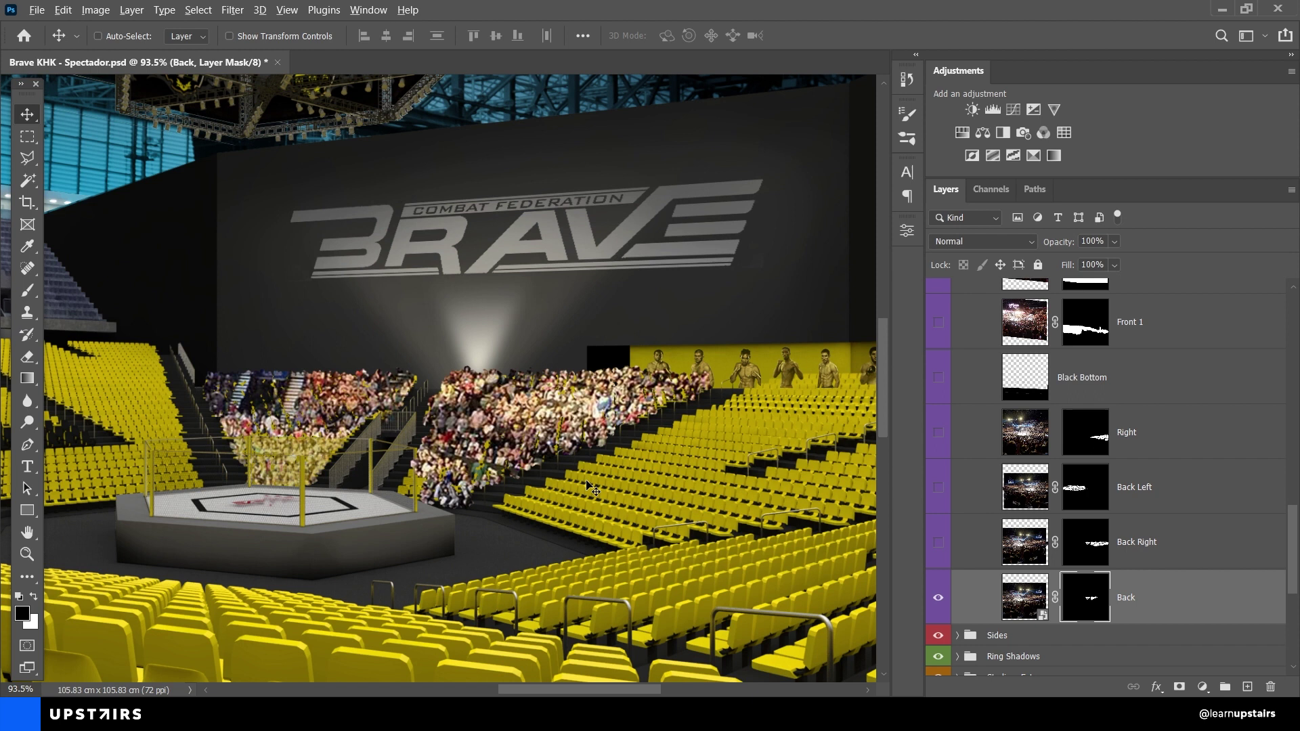
scroll(589, 487, "down", 3)
Step: Set up the Brush at 14 px and 100% opacity, with white as the painting colour
scroll(573, 474, "down", 1)
scroll(574, 460, "up", 4)
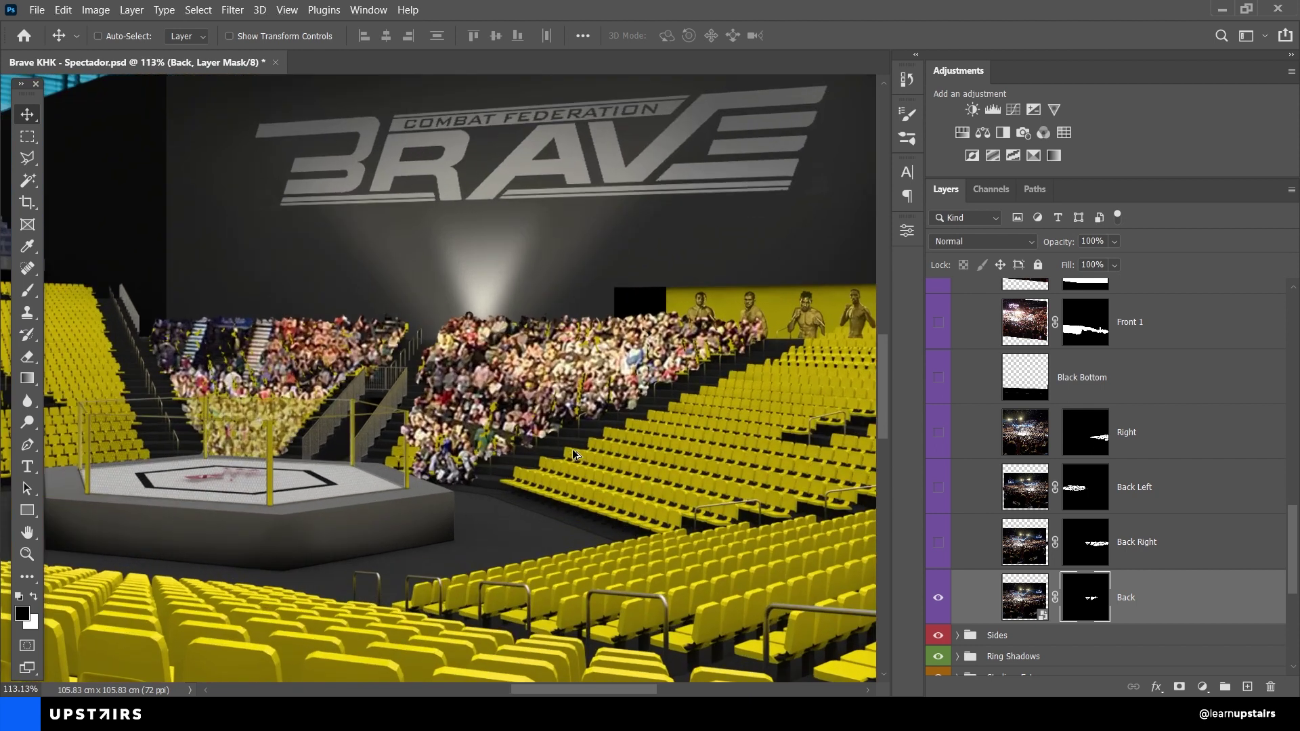
key("b")
right_click(386, 345)
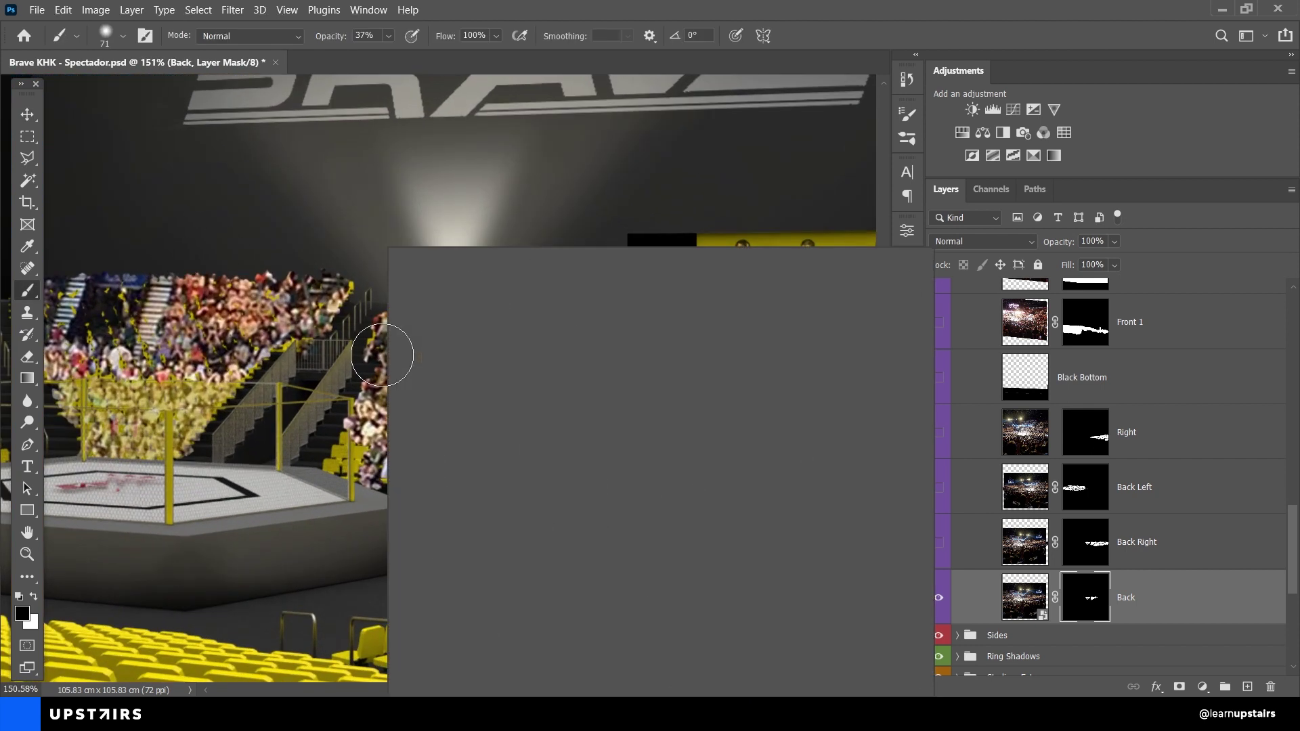
mouse_move(486, 290)
left_mouse_down()
mouse_move(522, 330)
mouse_move(579, 329)
left_mouse_up()
left_click(388, 35)
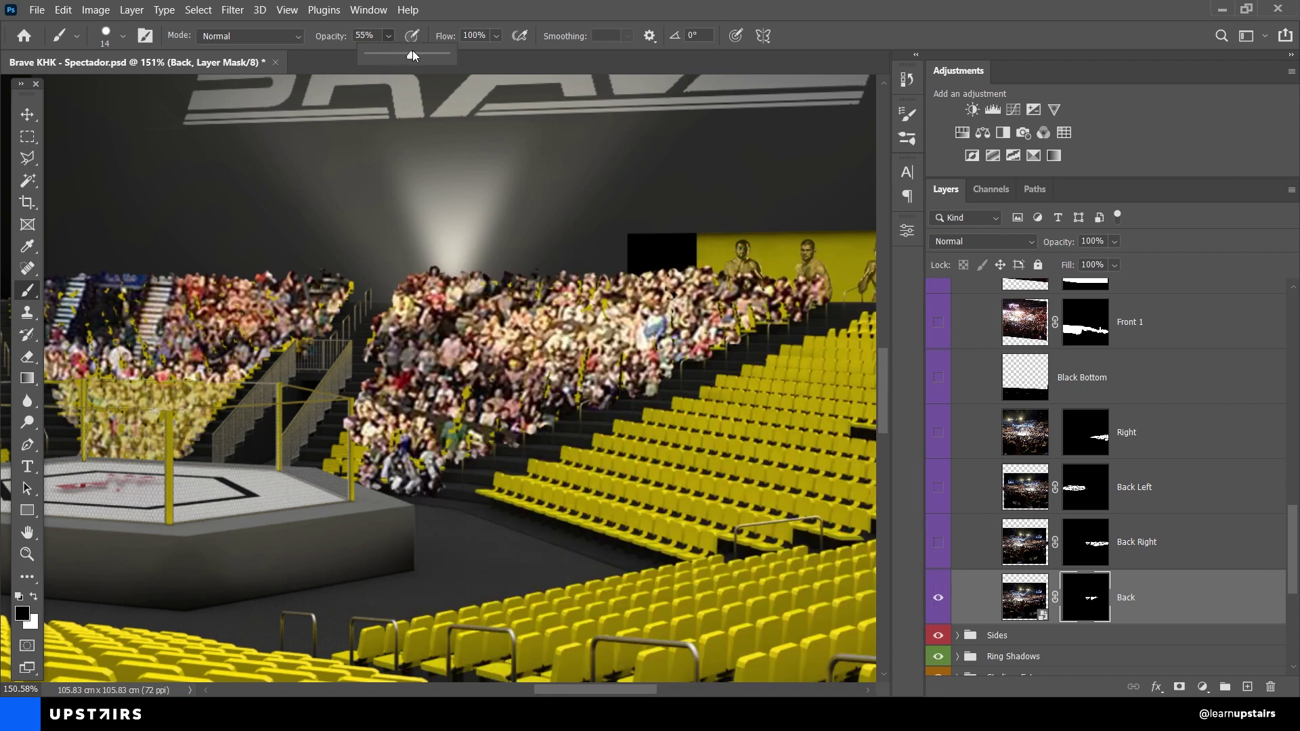
left_click_drag(395, 55, 447, 55)
scroll(384, 477, "right", 3)
scroll(384, 478, "up", 2)
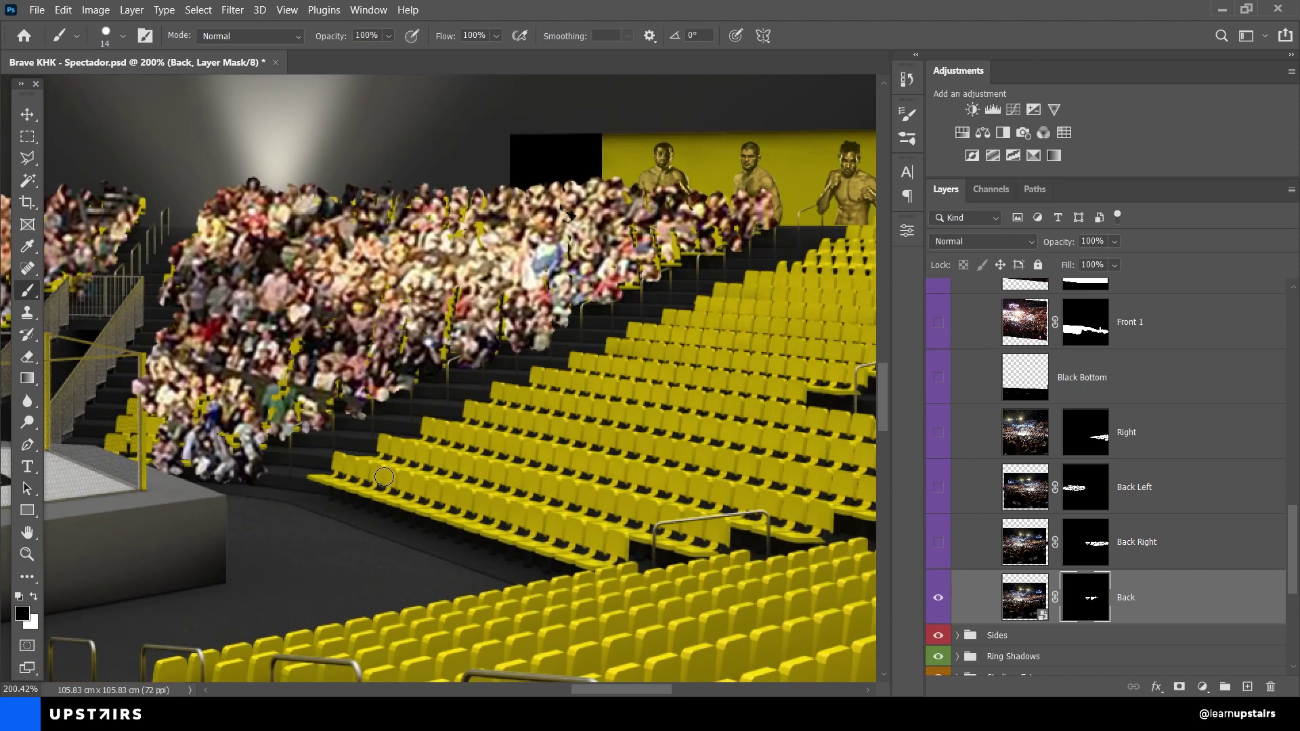
left_click(36, 598)
Step: Paint the Back layer mask to reveal dark crowd figures on the yellow seats, resizing the brush to 24
mouse_move(329, 470)
left_mouse_down()
mouse_move(414, 418)
mouse_move(437, 442)
mouse_move(459, 408)
mouse_move(465, 442)
mouse_move(491, 453)
mouse_move(471, 436)
mouse_move(480, 420)
mouse_move(535, 424)
mouse_move(487, 406)
mouse_move(547, 403)
mouse_move(526, 393)
mouse_move(565, 384)
mouse_move(550, 377)
mouse_move(566, 371)
mouse_move(653, 384)
mouse_move(616, 395)
mouse_move(638, 369)
mouse_move(610, 337)
mouse_move(593, 358)
mouse_move(692, 343)
mouse_move(669, 313)
mouse_move(694, 312)
mouse_move(696, 328)
mouse_move(728, 342)
left_mouse_up()
scroll(697, 359, "down", 5)
scroll(693, 364, "up", 5)
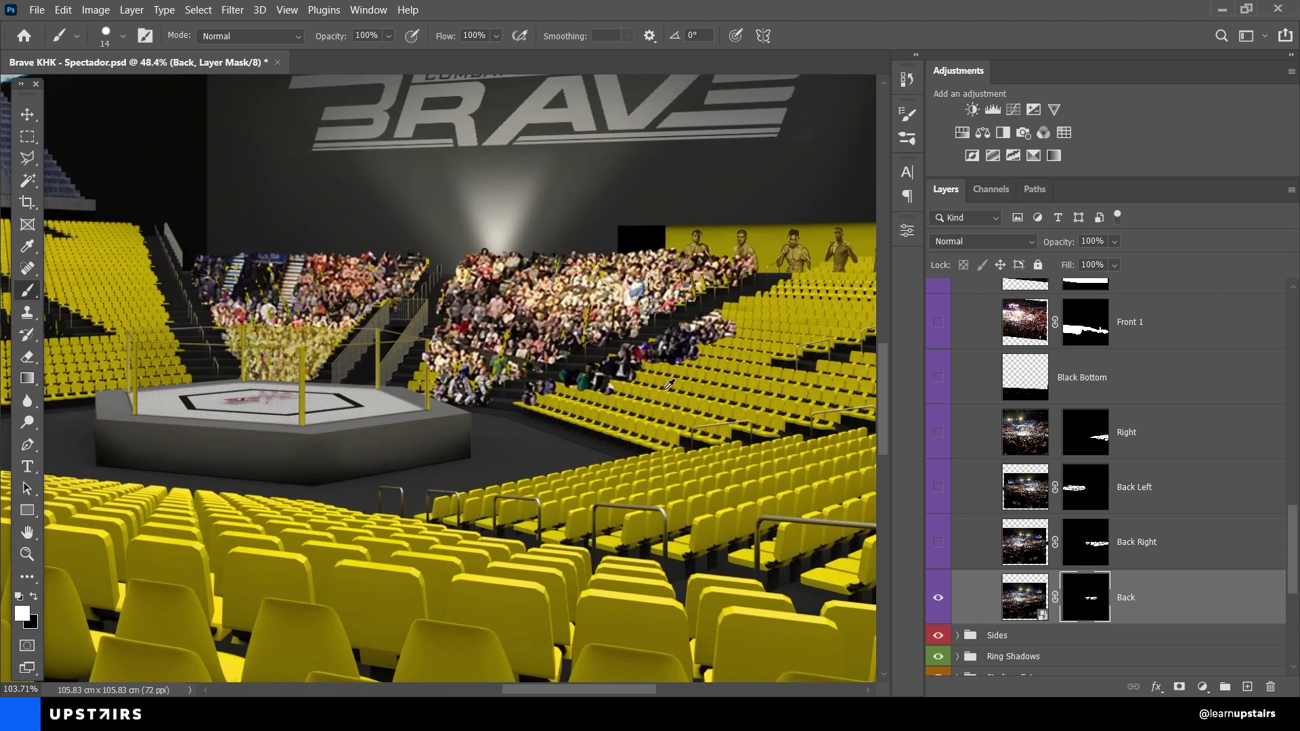
mouse_move(513, 400)
left_mouse_down()
mouse_move(472, 387)
mouse_move(499, 405)
mouse_move(424, 414)
mouse_move(469, 411)
mouse_move(466, 452)
mouse_move(499, 412)
mouse_move(495, 438)
mouse_move(455, 455)
mouse_move(474, 458)
mouse_move(517, 421)
mouse_move(511, 380)
mouse_move(681, 420)
left_mouse_up()
key("bracketleft")
key("bracketleft")
key("bracketleft")
key("x")
key("x")
key("bracketright")
key("bracketright")
key("bracketright")
key("bracketright")
key("bracketright")
key("bracketright")
key("bracketright")
key("bracketright")
key("bracketright")
key("bracketright")
key("bracketright")
key("bracketright")
key("bracketright")
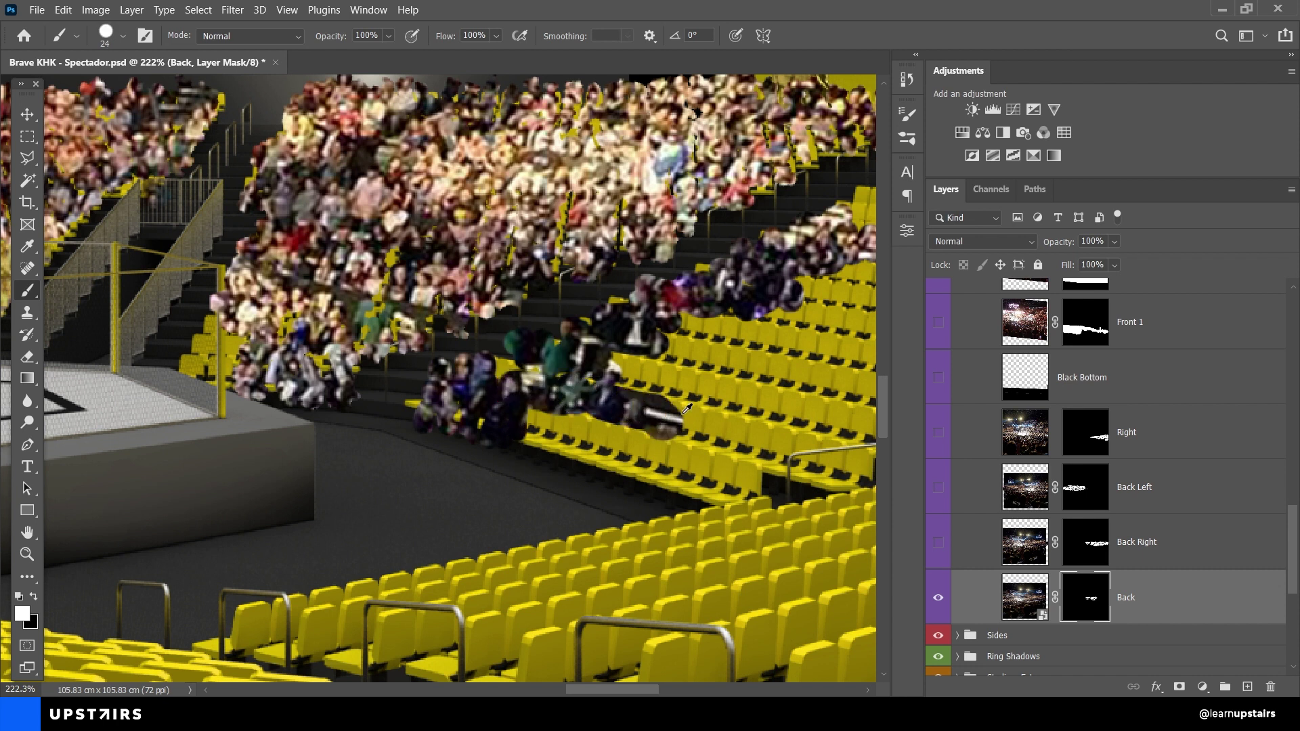
scroll(732, 411, "down", 6)
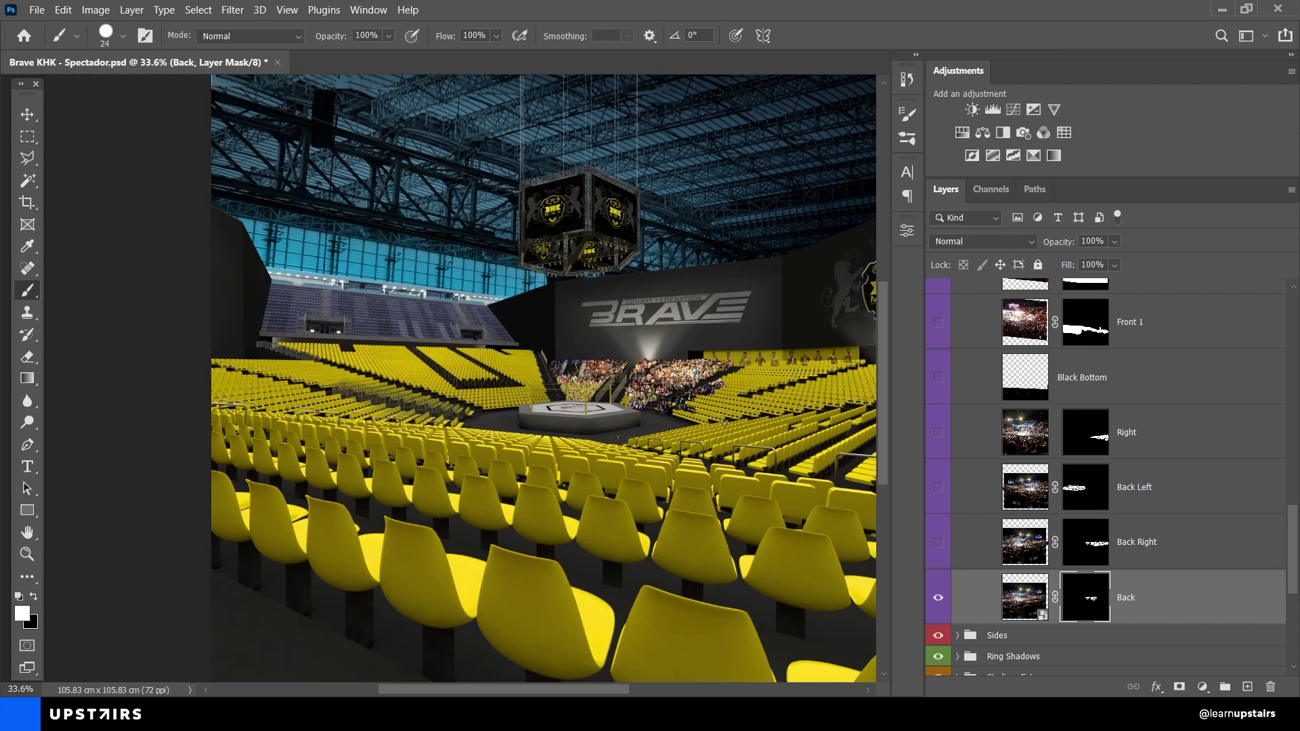
Step: Preview the Back Right layer's unmasked photo by toggling its mask off and on
key("v")
scroll(742, 402, "up", 3)
scroll(581, 375, "down", 4)
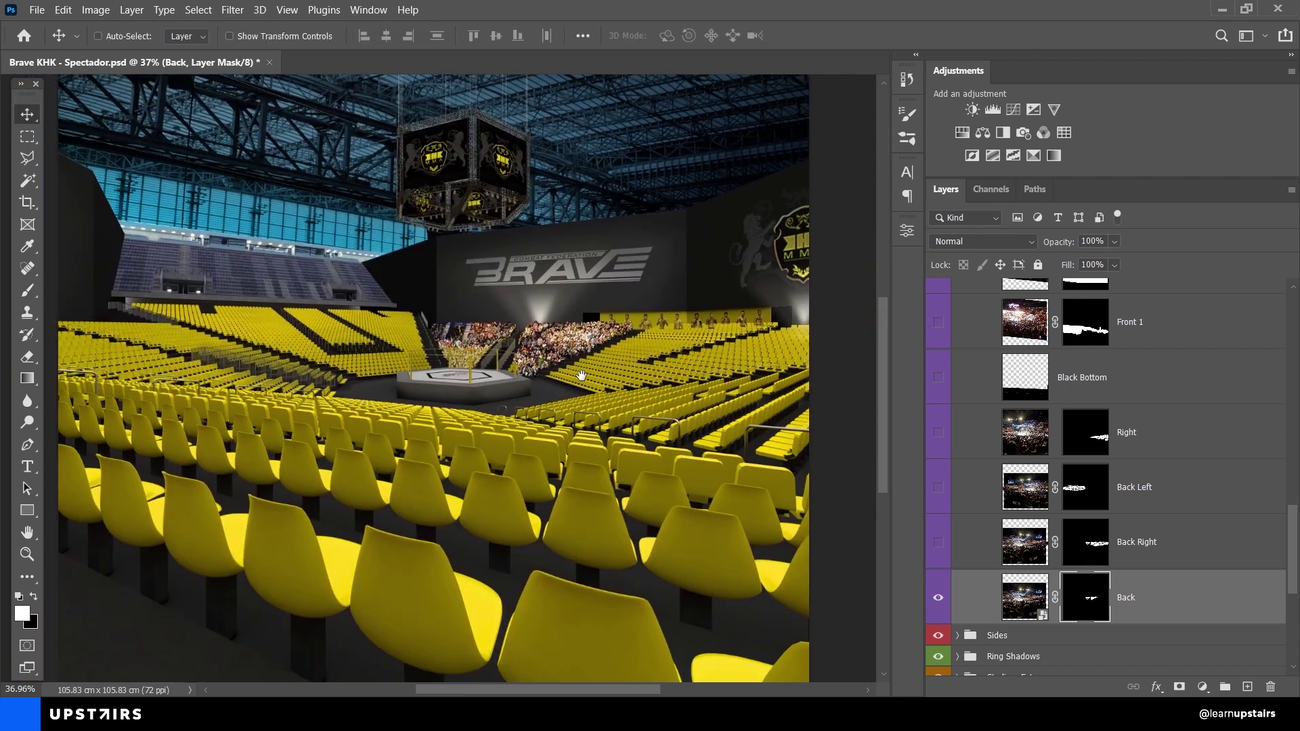
left_click_drag(581, 376, 612, 372)
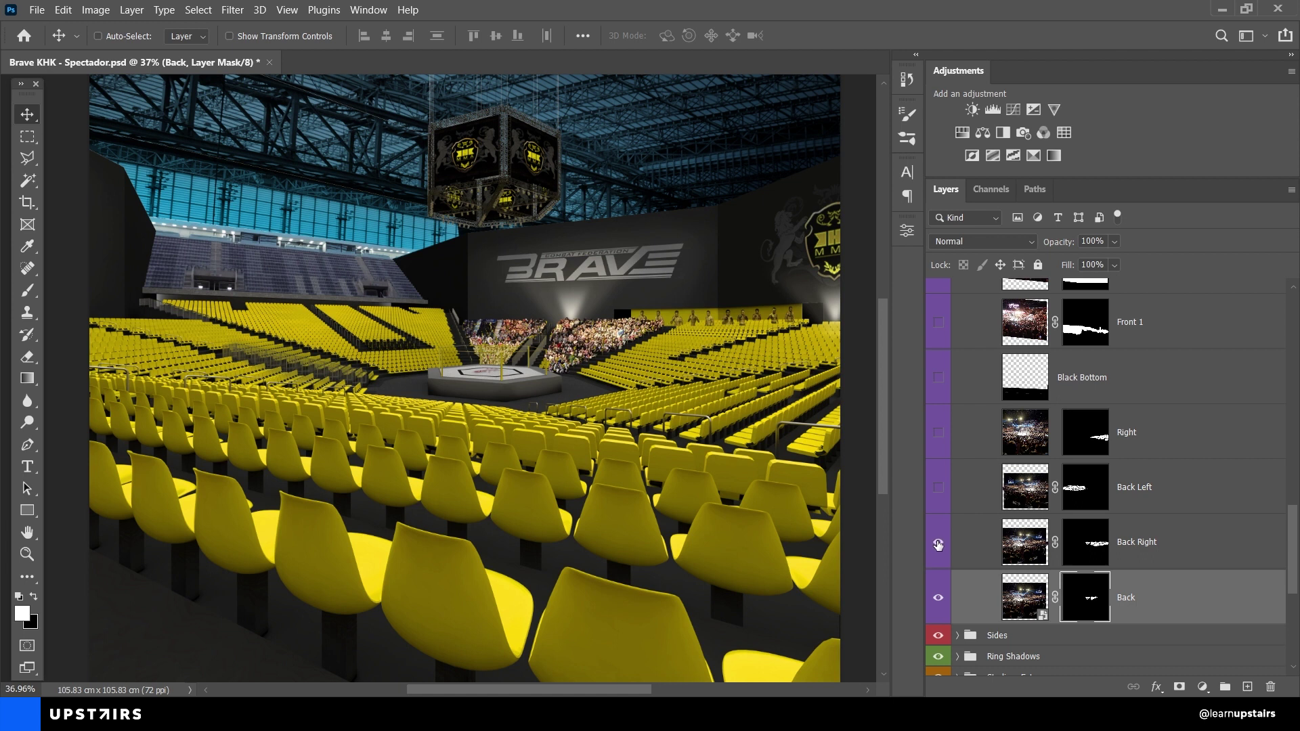
left_click(1087, 546, "shift")
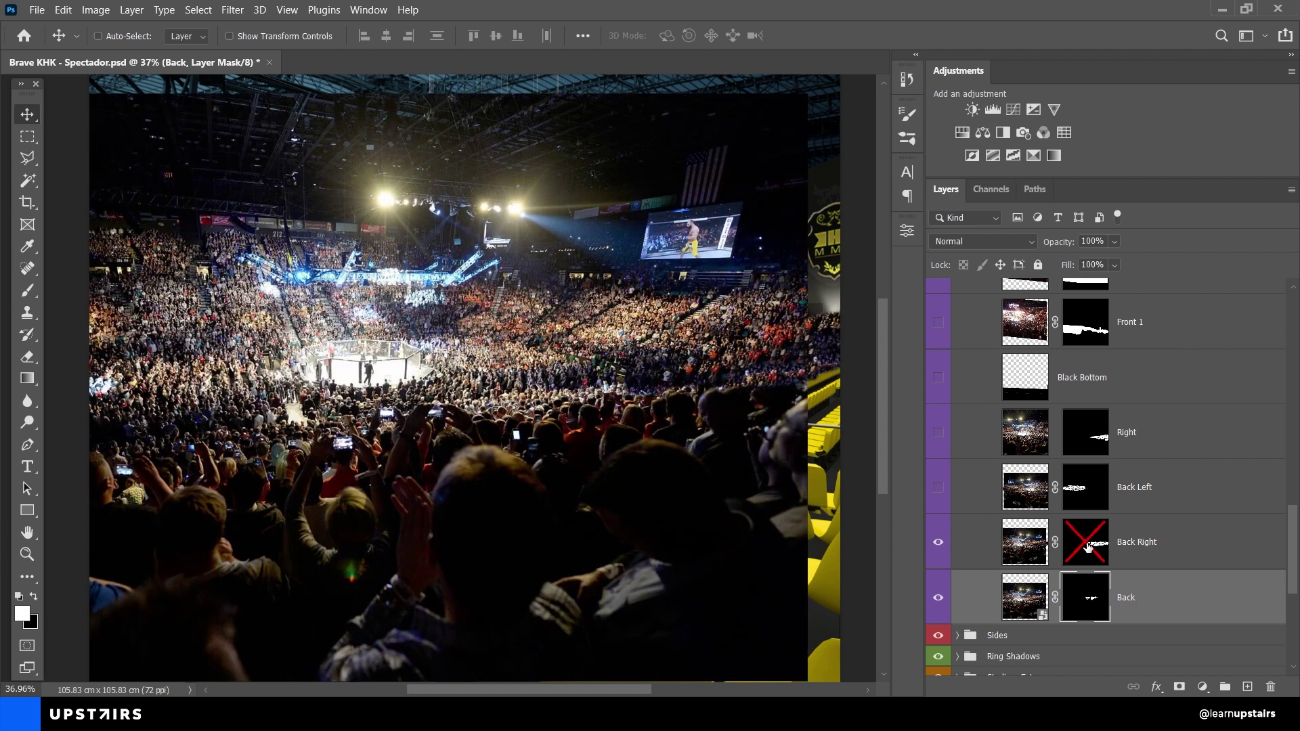
left_click(1087, 546, "shift")
Step: Show the Back Left and Right crowd layers, previewing each one's mask off and on
scroll(820, 487, "right", 3)
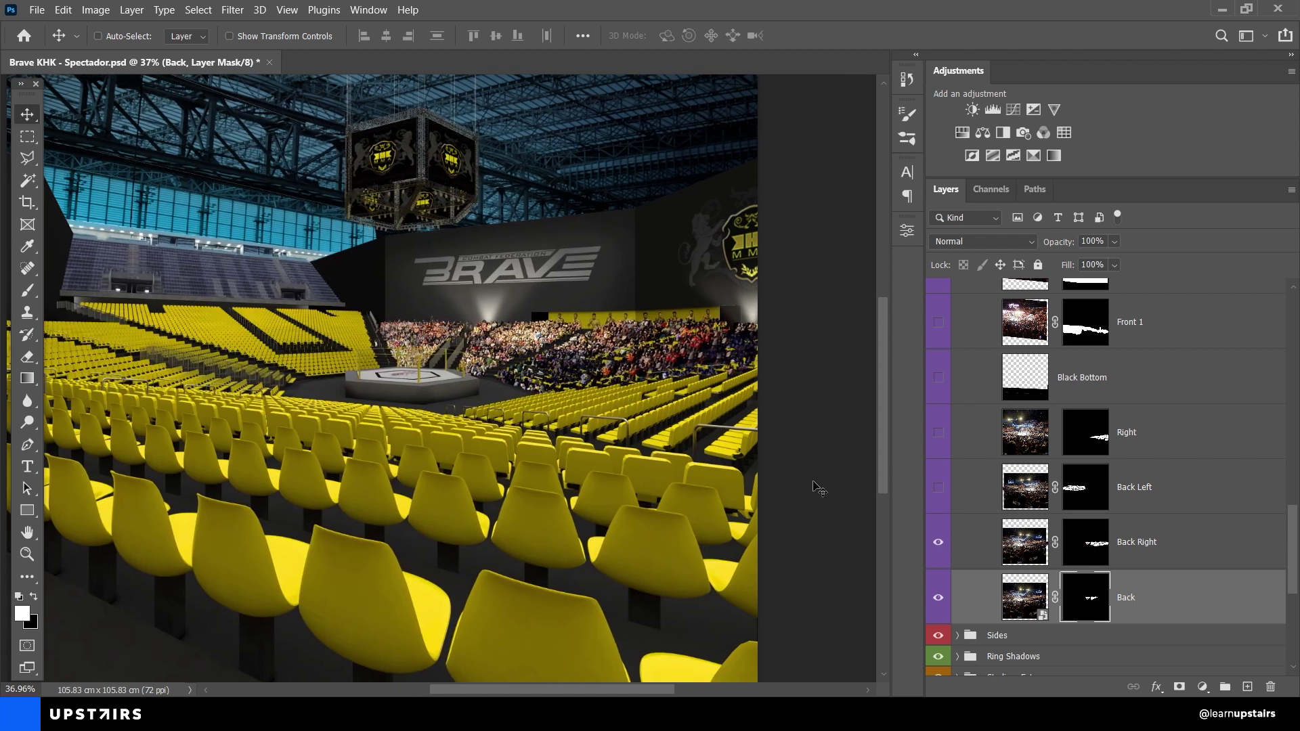
left_click(938, 487)
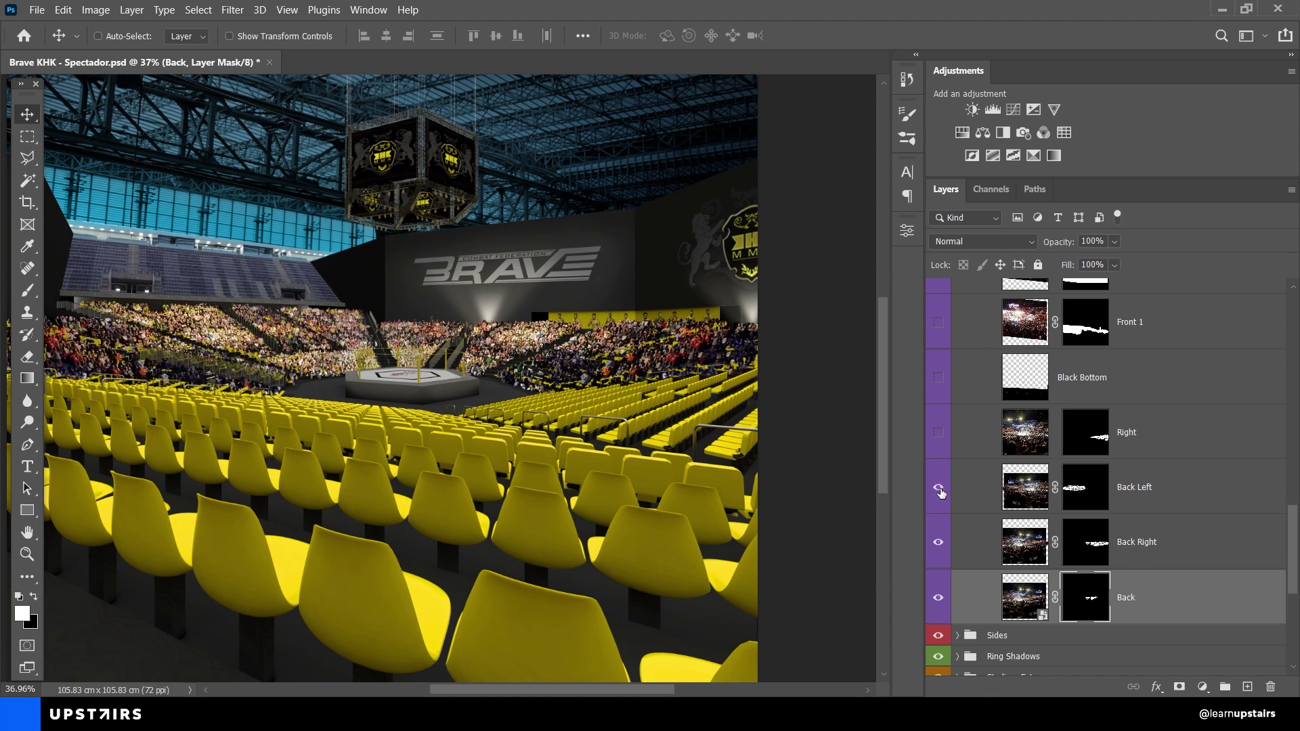
scroll(707, 476, "left", 3)
left_click(1083, 489, "shift")
left_click(1085, 489, "shift")
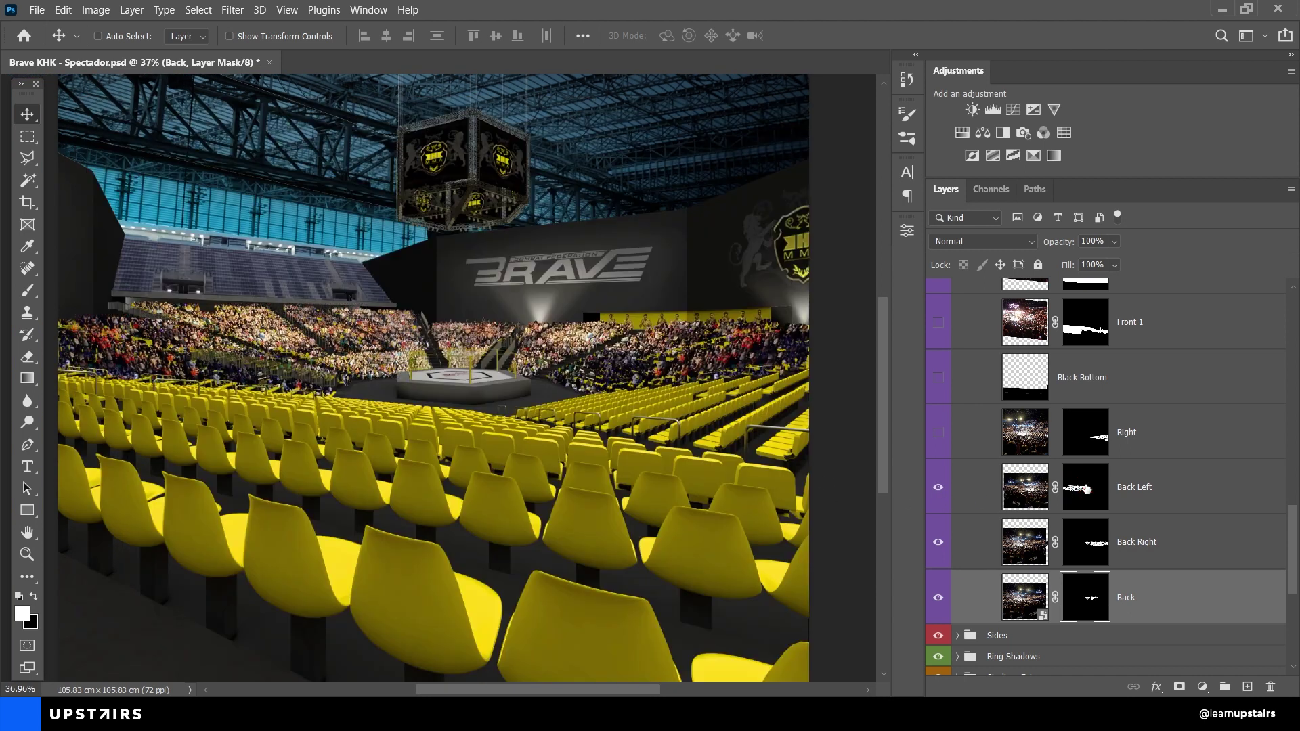
left_click(938, 433)
left_click(1084, 441, "shift")
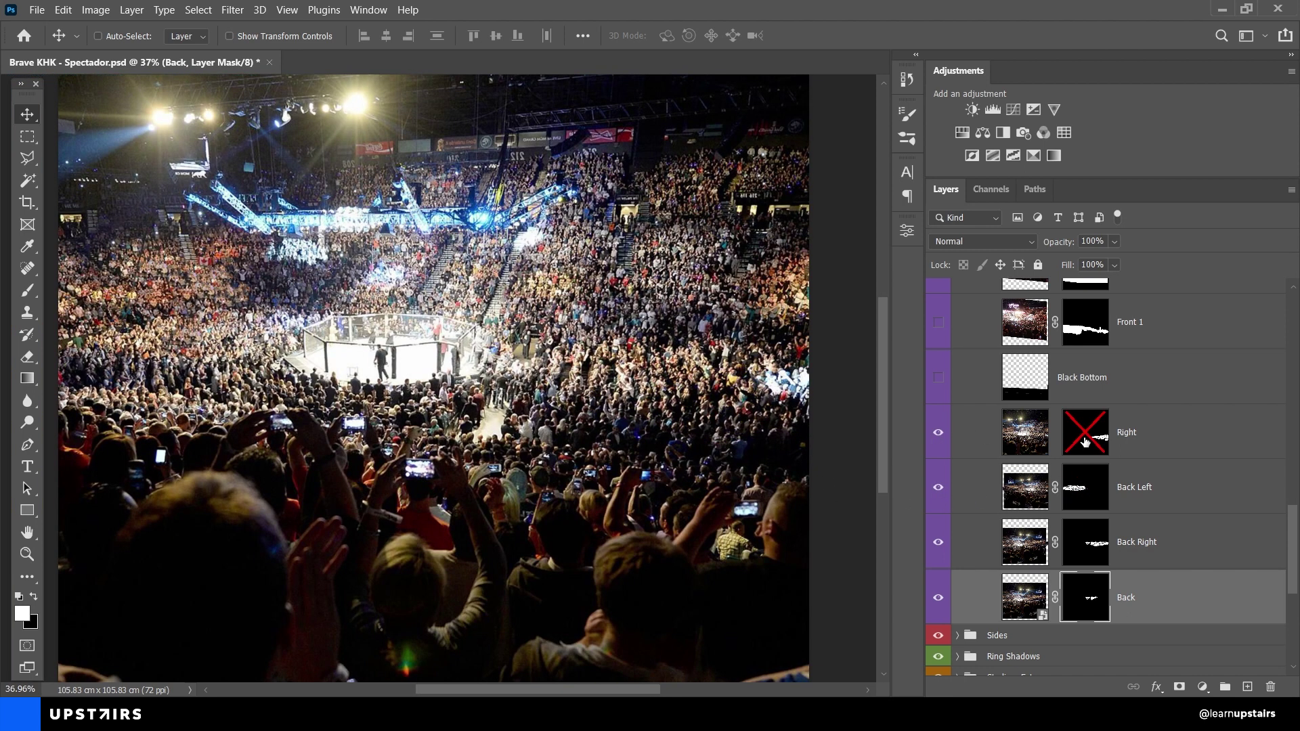
left_click(1085, 442, "shift")
scroll(662, 379, "down", 1)
scroll(994, 420, "up", 1)
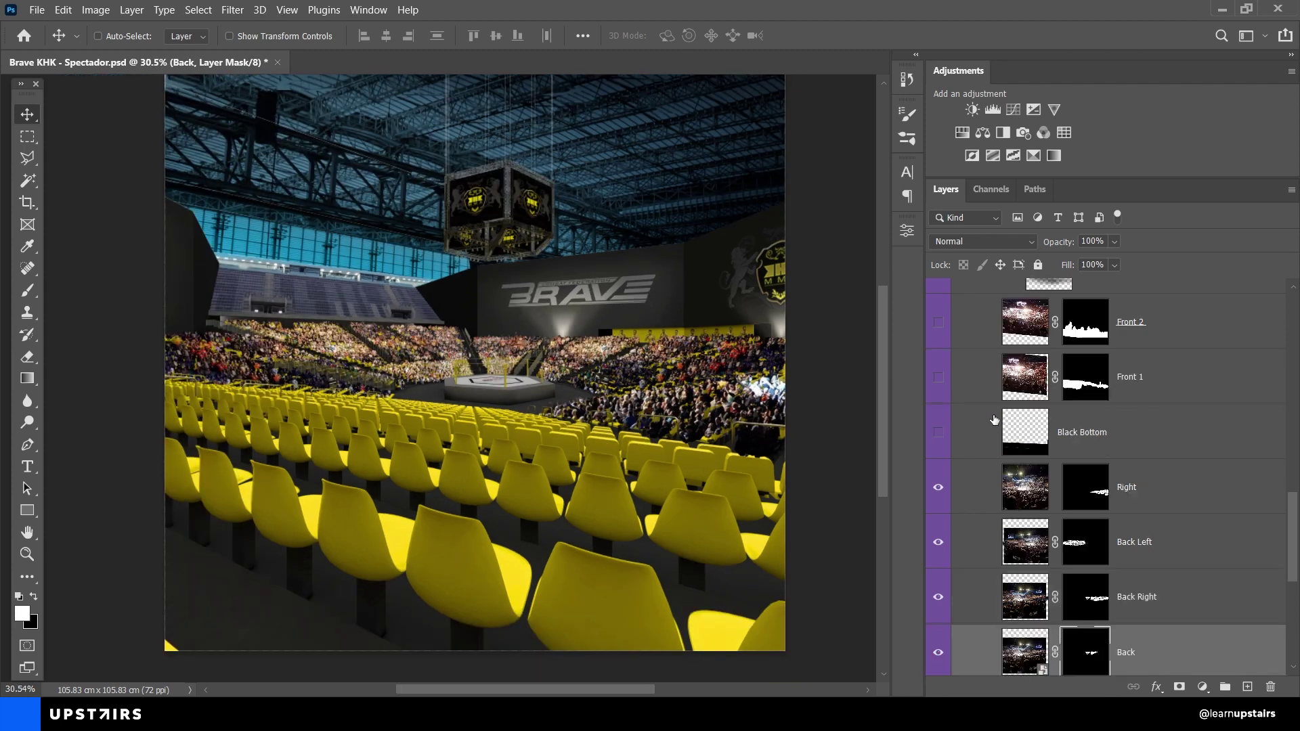
Step: Show the Front 1 crowd layer and preview its mask off and on
left_click(939, 380)
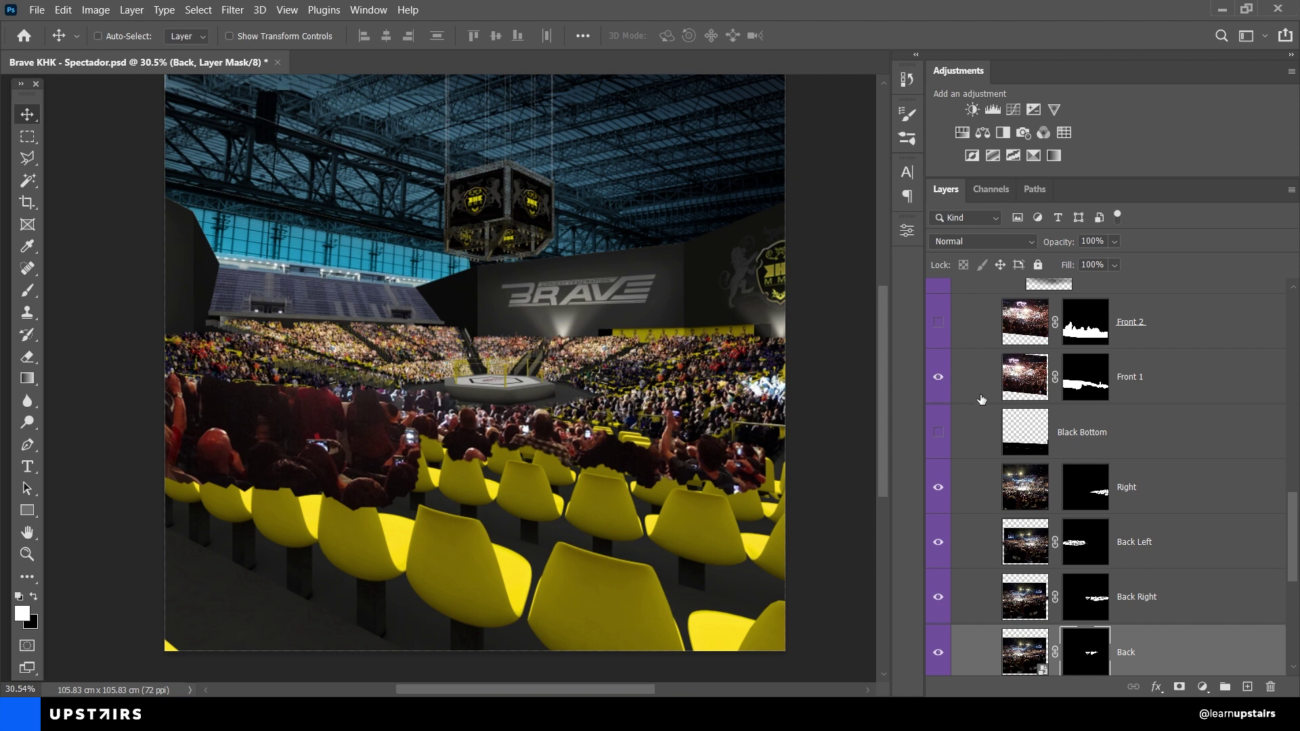
scroll(982, 400, "up", 1)
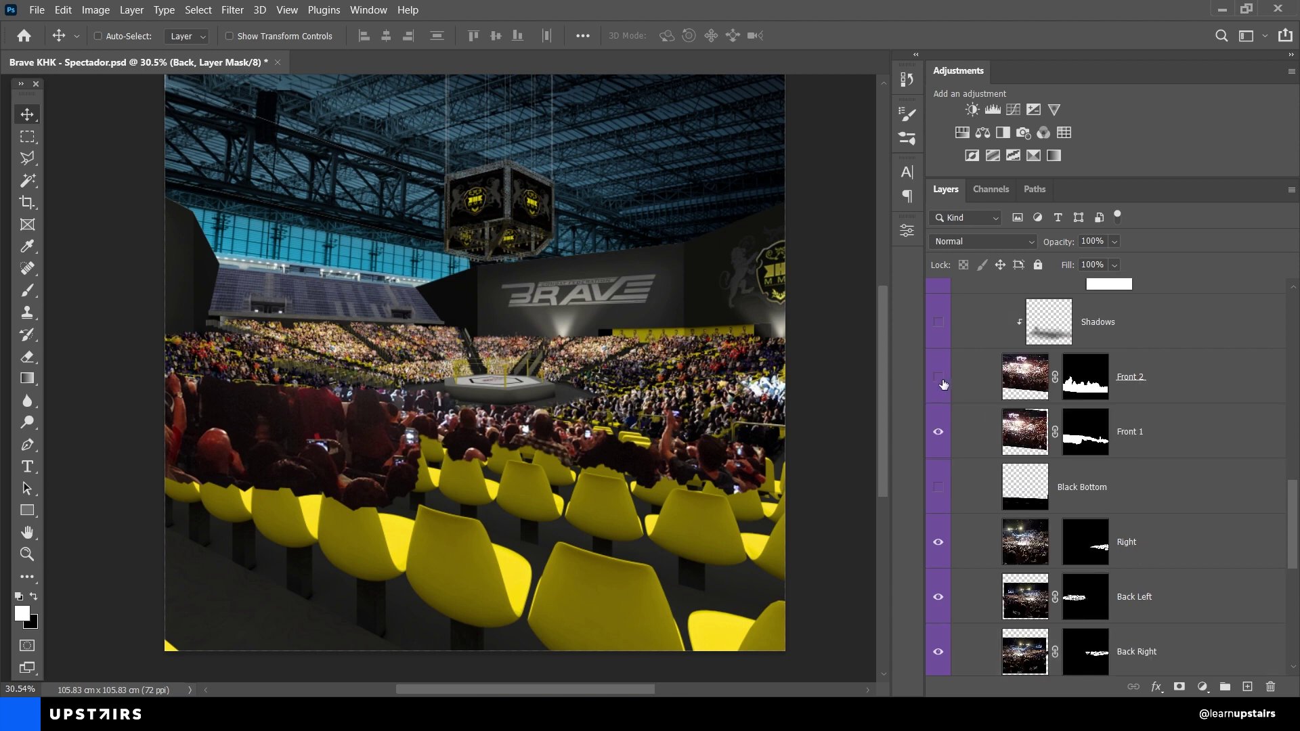
left_click(1092, 442, "shift")
left_click(1091, 443, "shift")
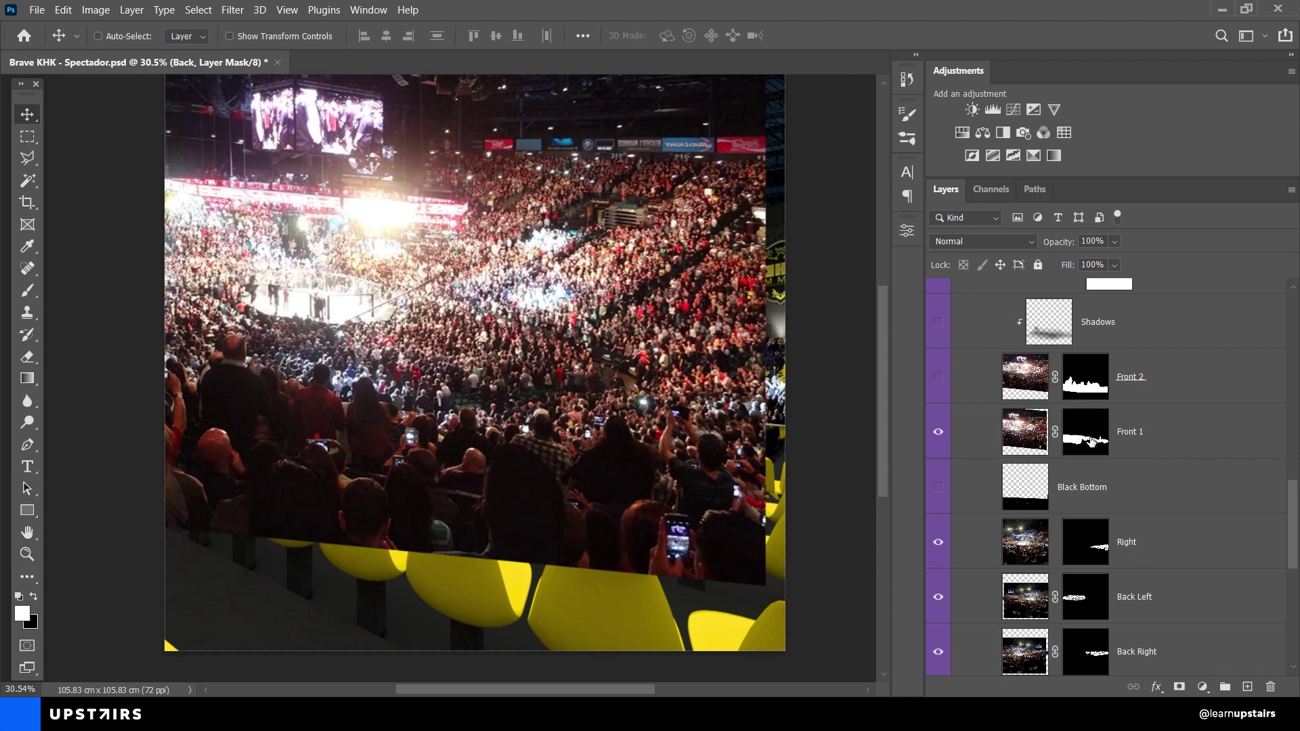
Step: Turn on Front 2, Black Bottom, Shadows and Color Balance 1 to darken the foreground
left_click(939, 377)
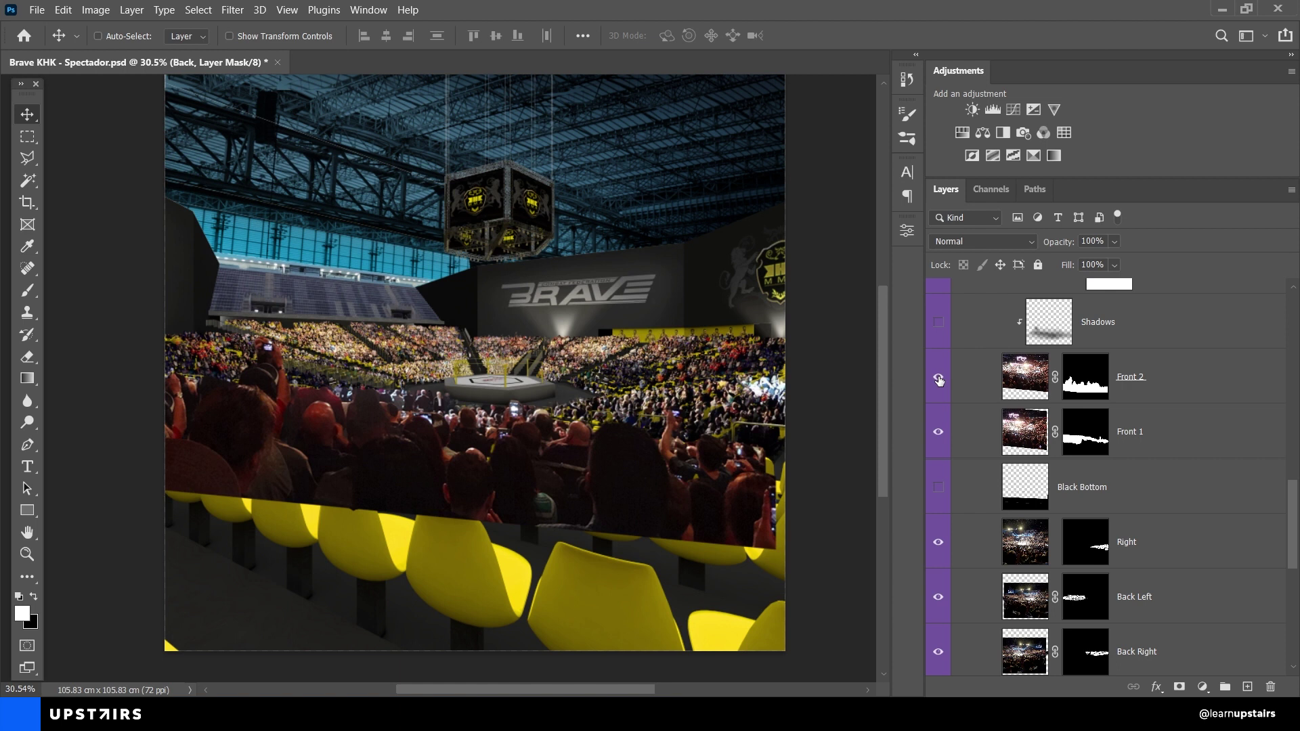
left_click(939, 487)
scroll(939, 488, "up", 1)
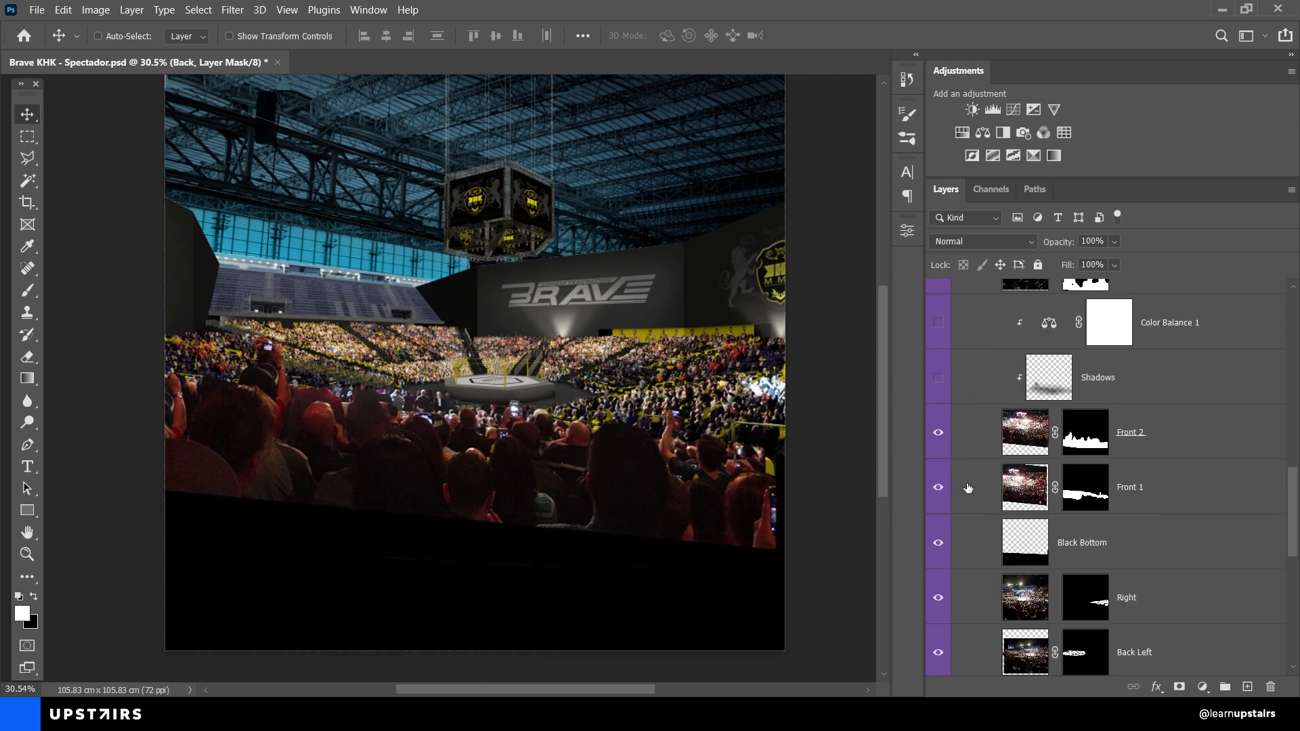
left_click(938, 384)
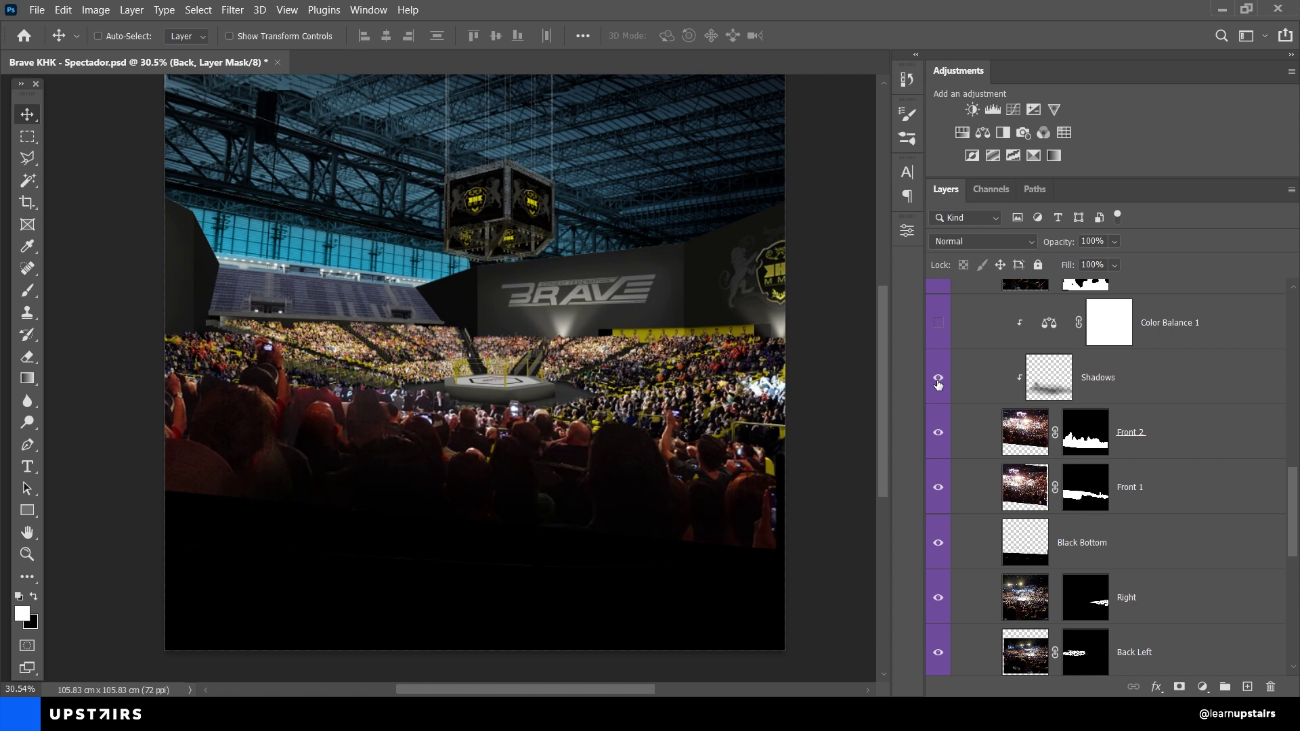
scroll(938, 383, "up", 1)
left_click(941, 390)
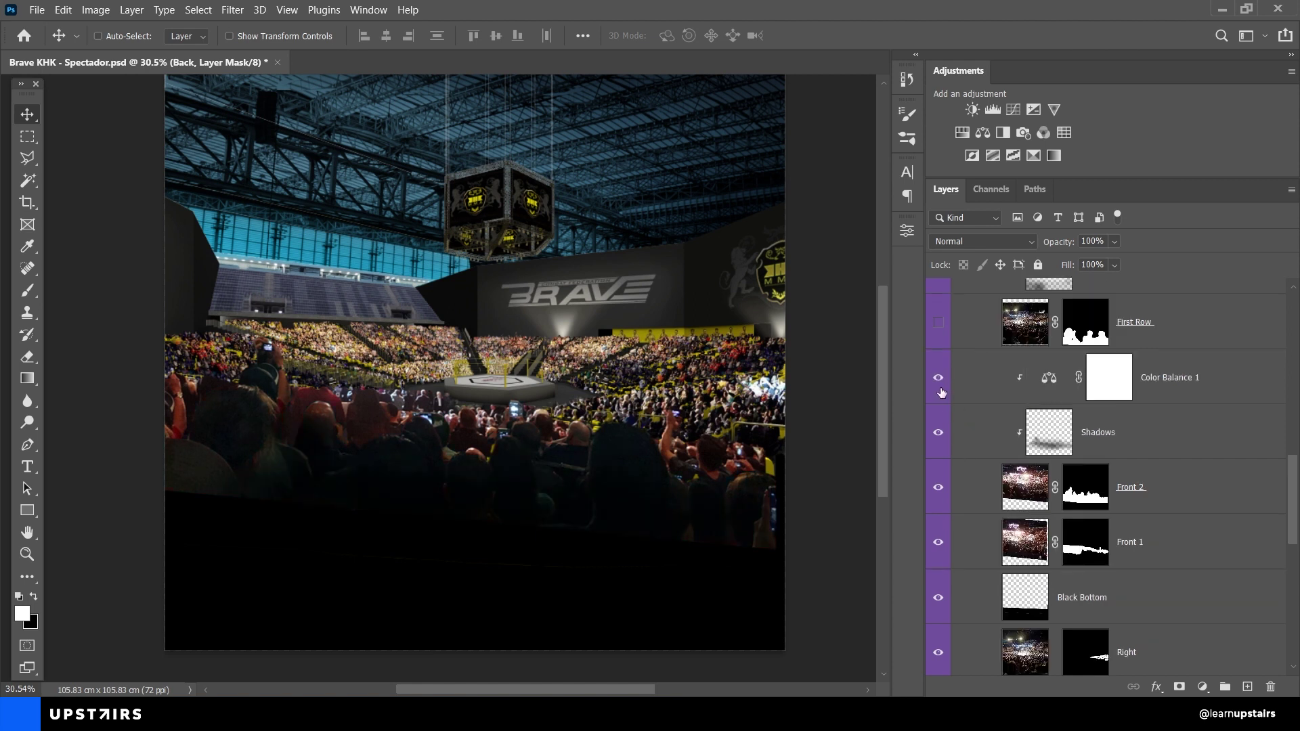
scroll(1028, 425, "up", 1)
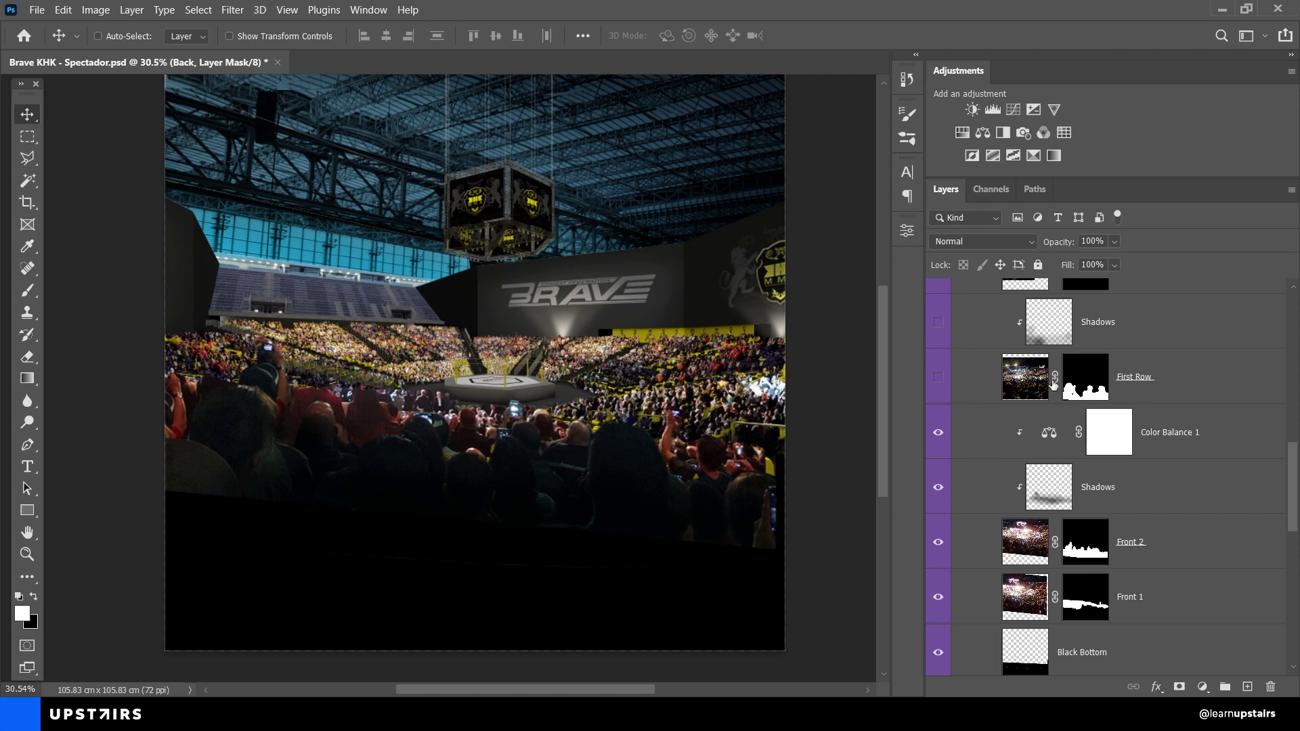
Step: Show the First Row layer, preview its mask views, and turn on its Shadows layer
left_click(1077, 386, "shift")
left_click(945, 385)
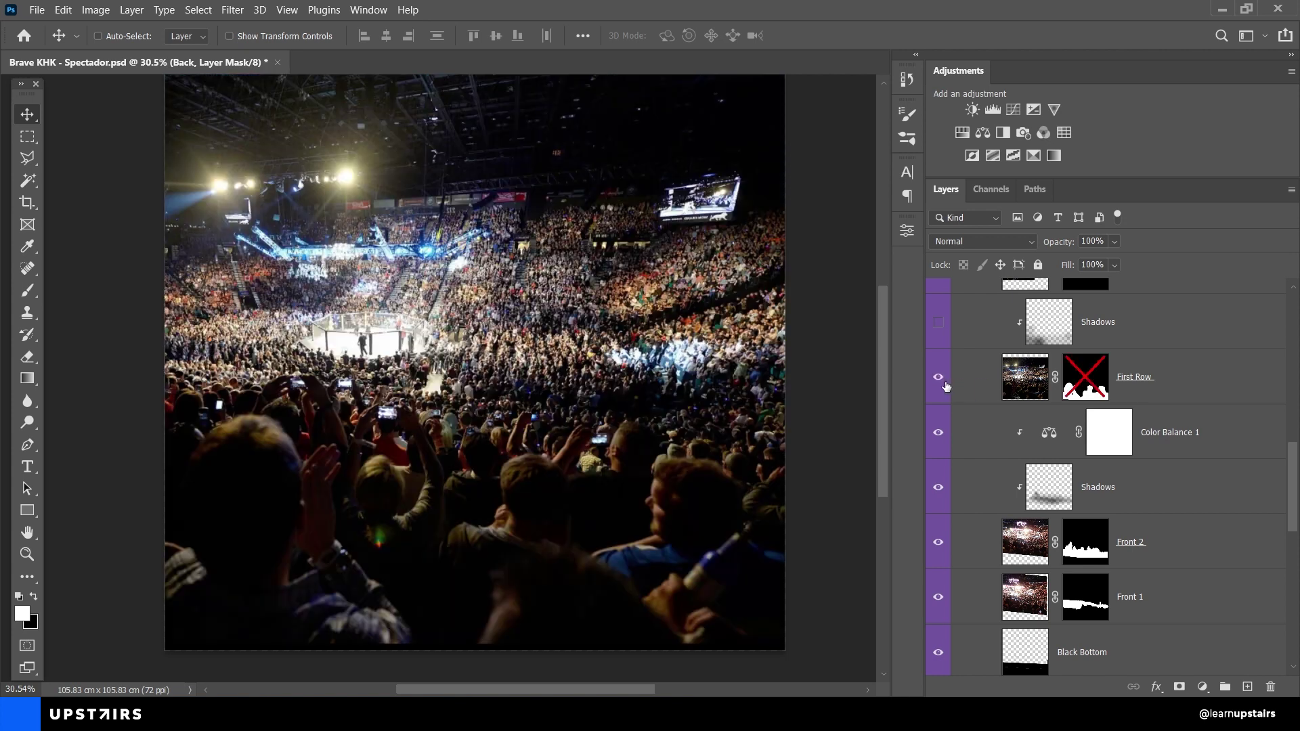
left_click(1080, 386, "shift")
left_click(1081, 387, "alt")
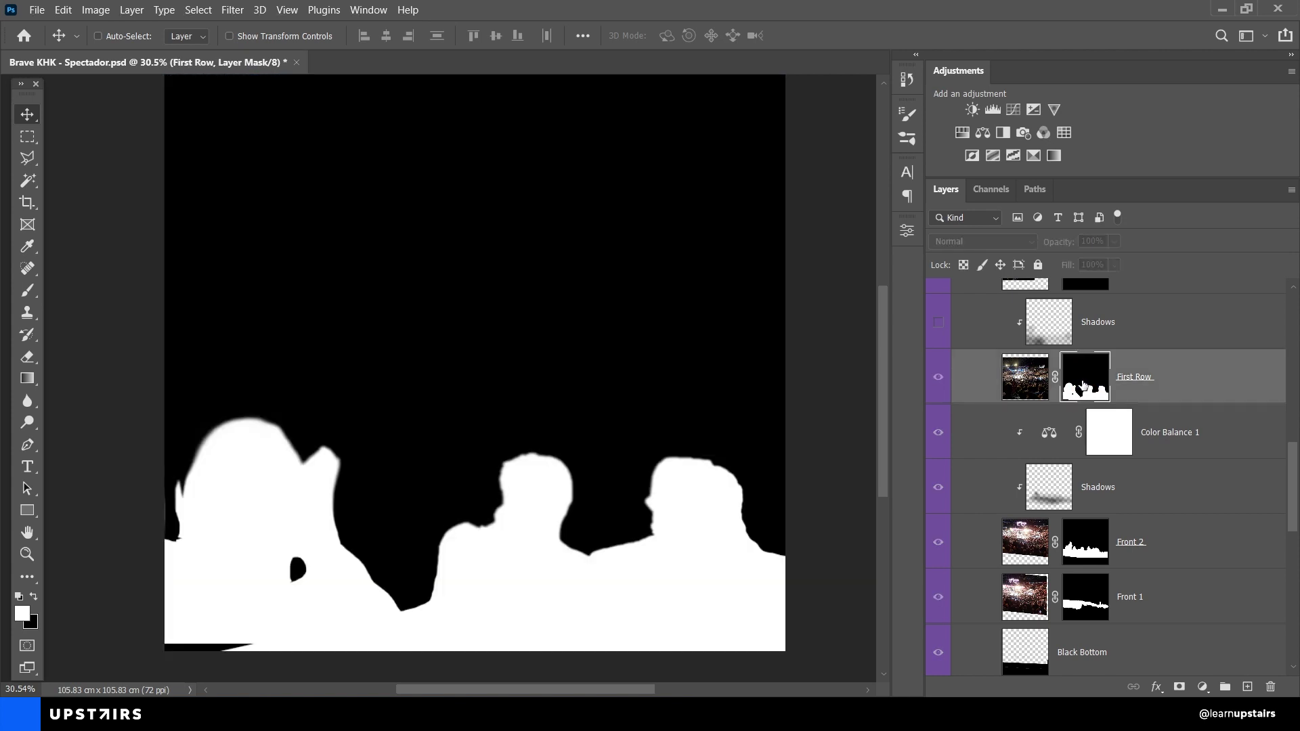
left_click(1083, 386, "alt")
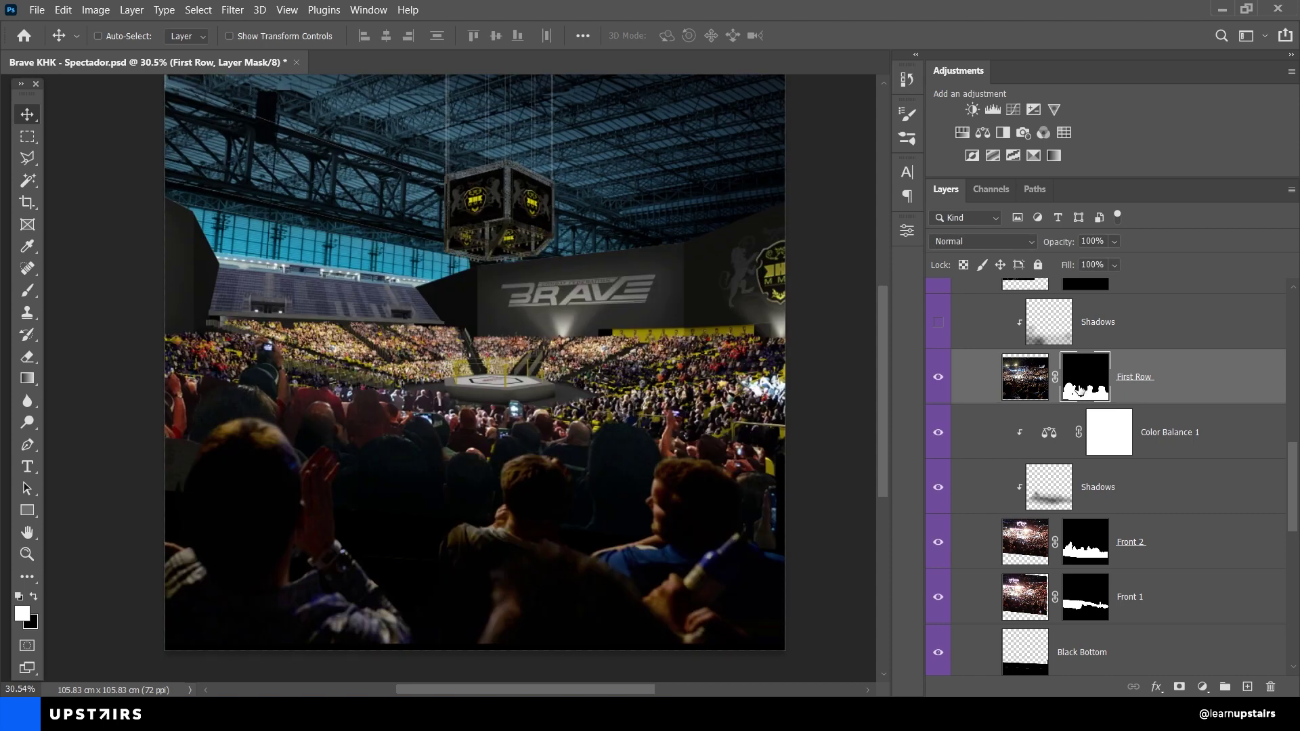
left_click(1079, 391, "ctrl")
scroll(1083, 420, "up", 1)
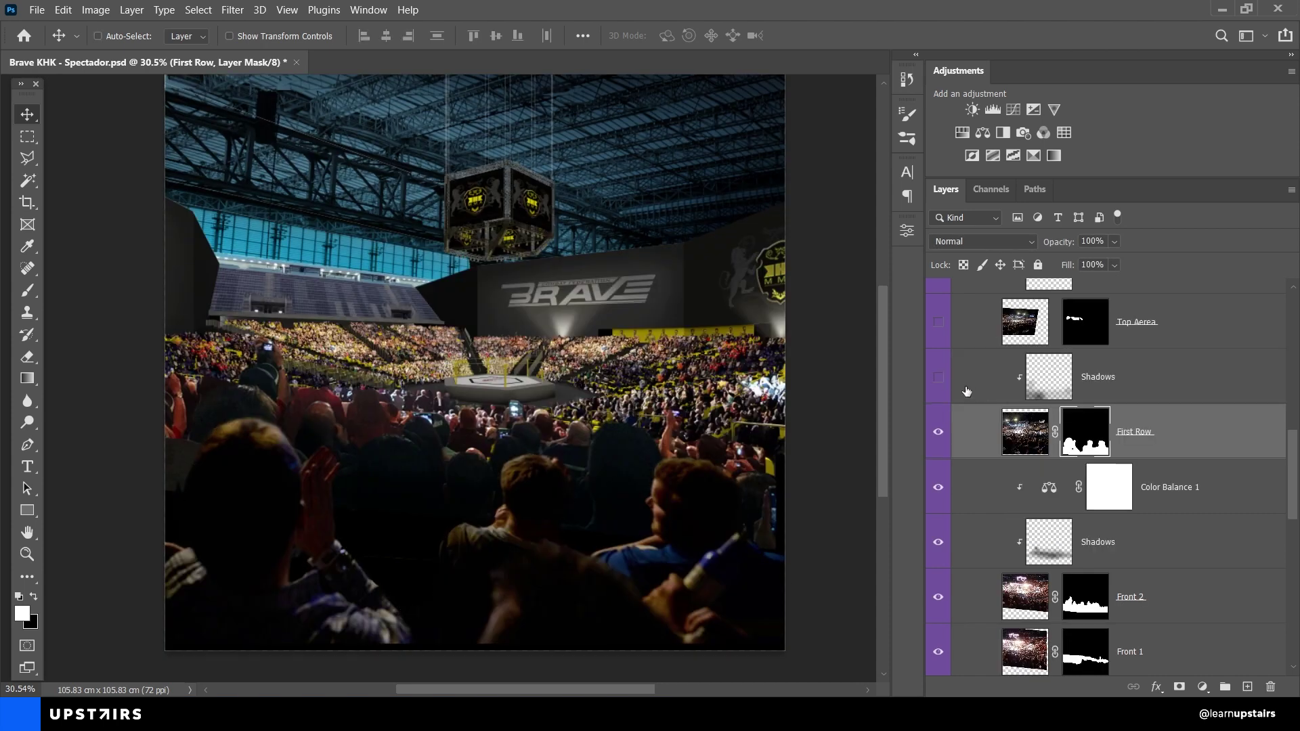
left_click(937, 384)
Step: Show the Top Aerea crowd in the upper stands and preview its mask off and on
scroll(942, 386, "up", 1)
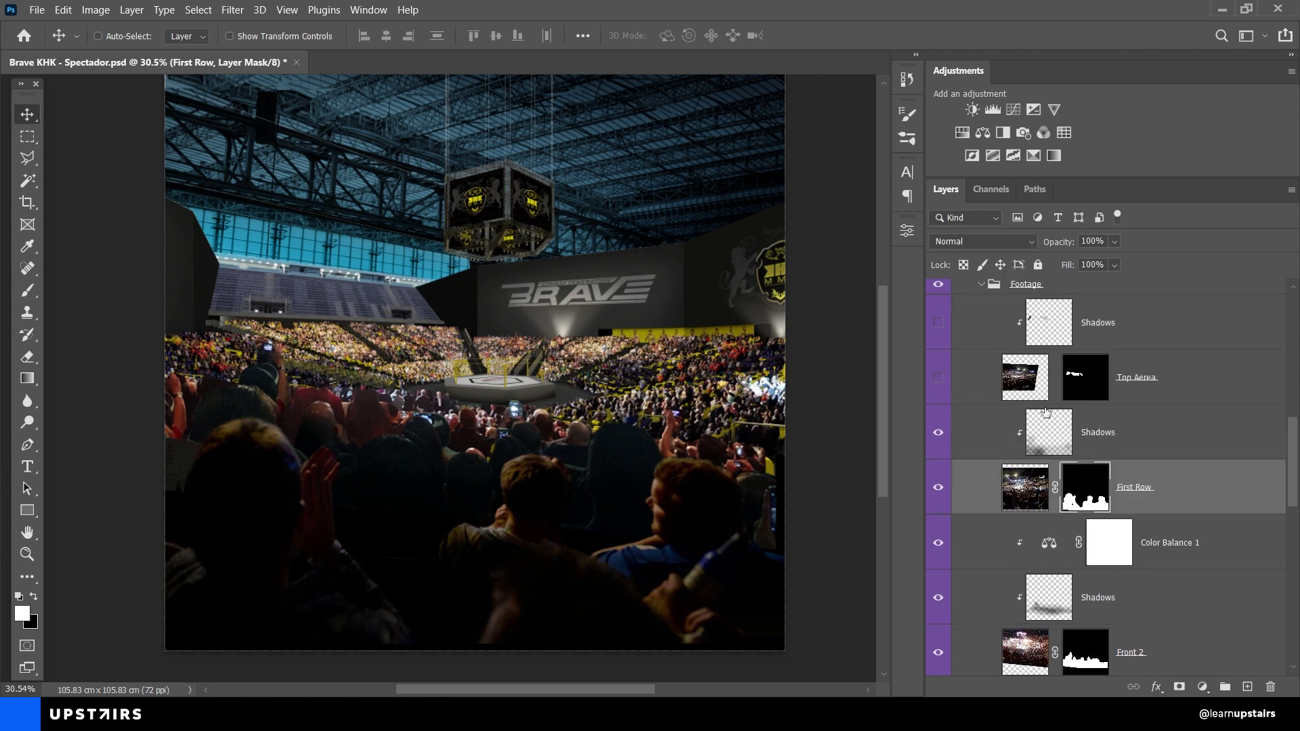
left_click_drag(285, 244, 912, 367)
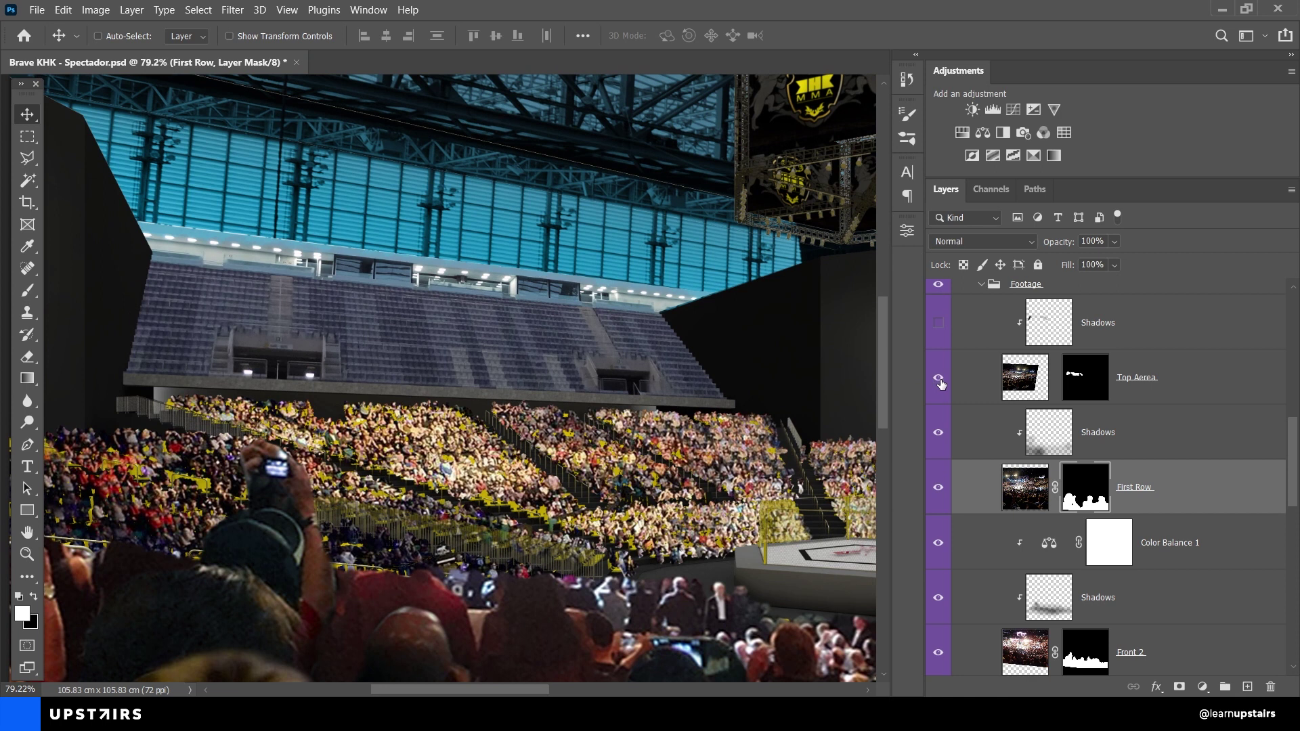
left_click(939, 379)
left_click(1101, 386, "shift")
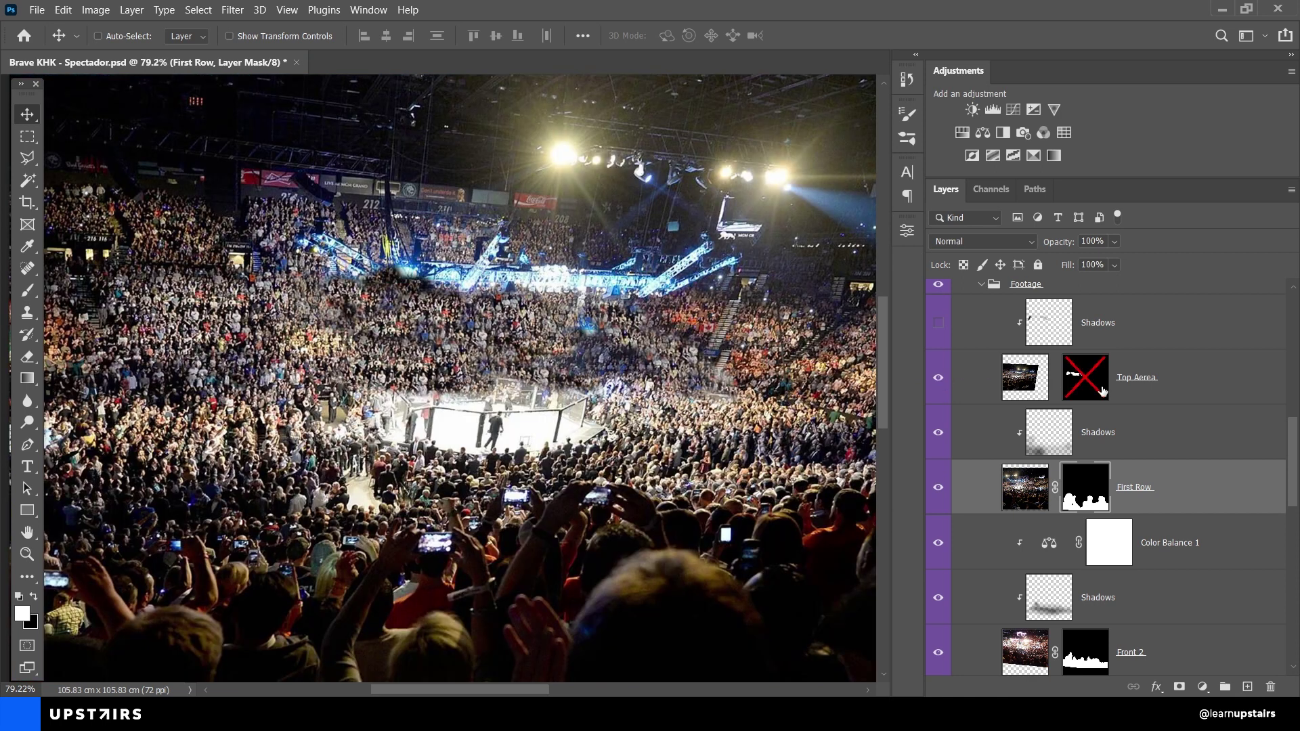
left_click(1102, 392, "shift")
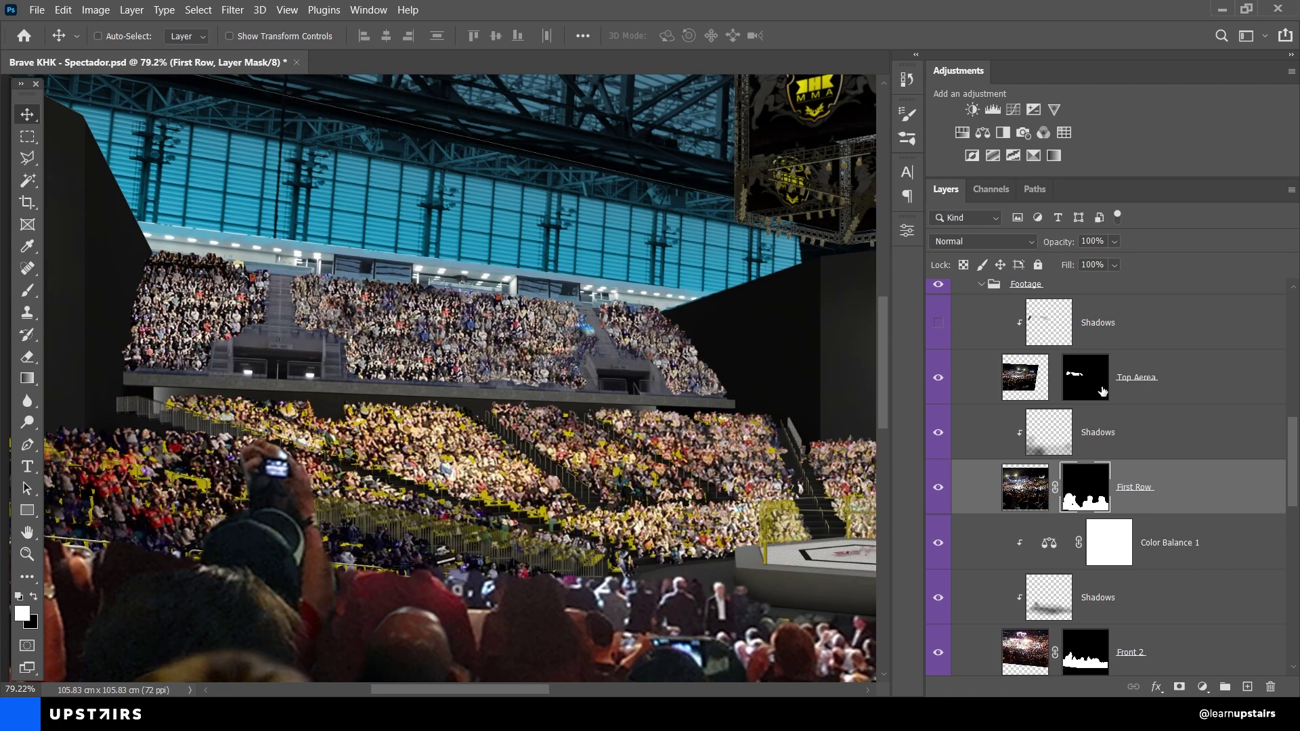
Step: Turn on the Overall Shadows layer, comparing the crowd with it hidden and shown
scroll(999, 376, "up", 2)
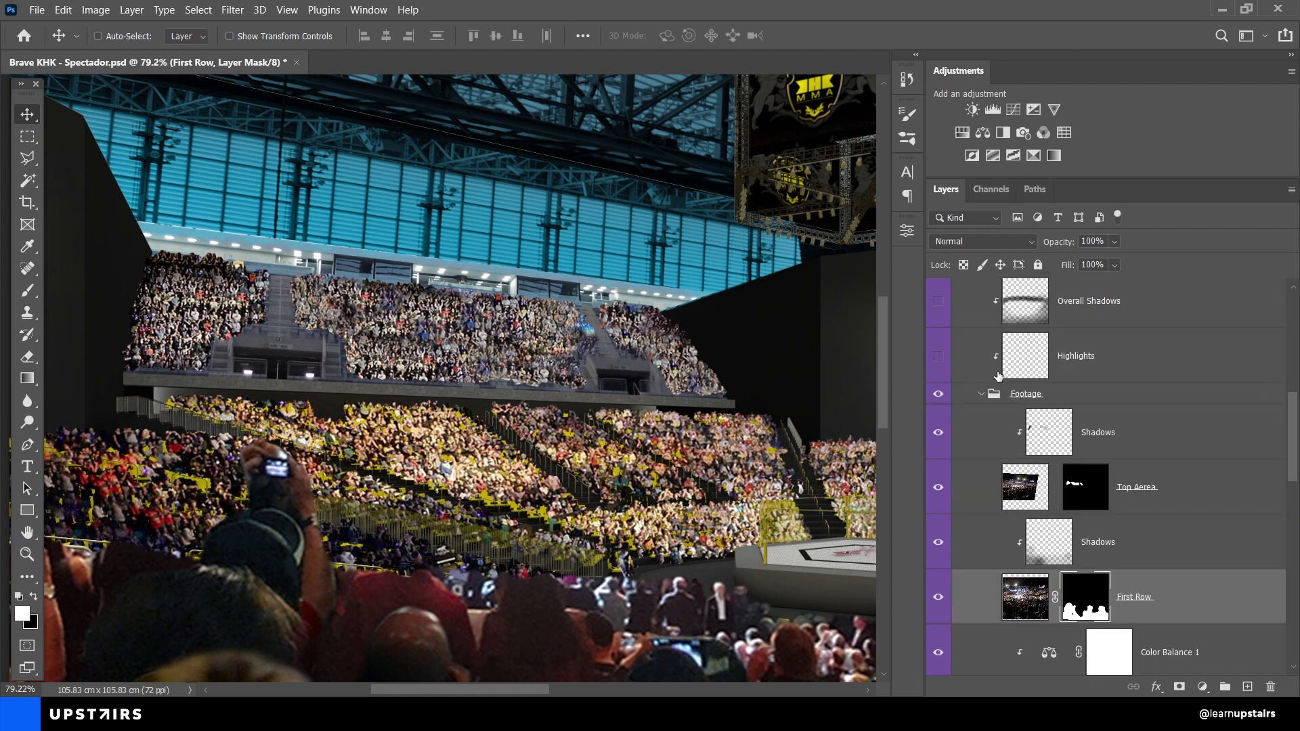
scroll(999, 376, "up", 1)
key("ctrl+minus")
key("ctrl+minus")
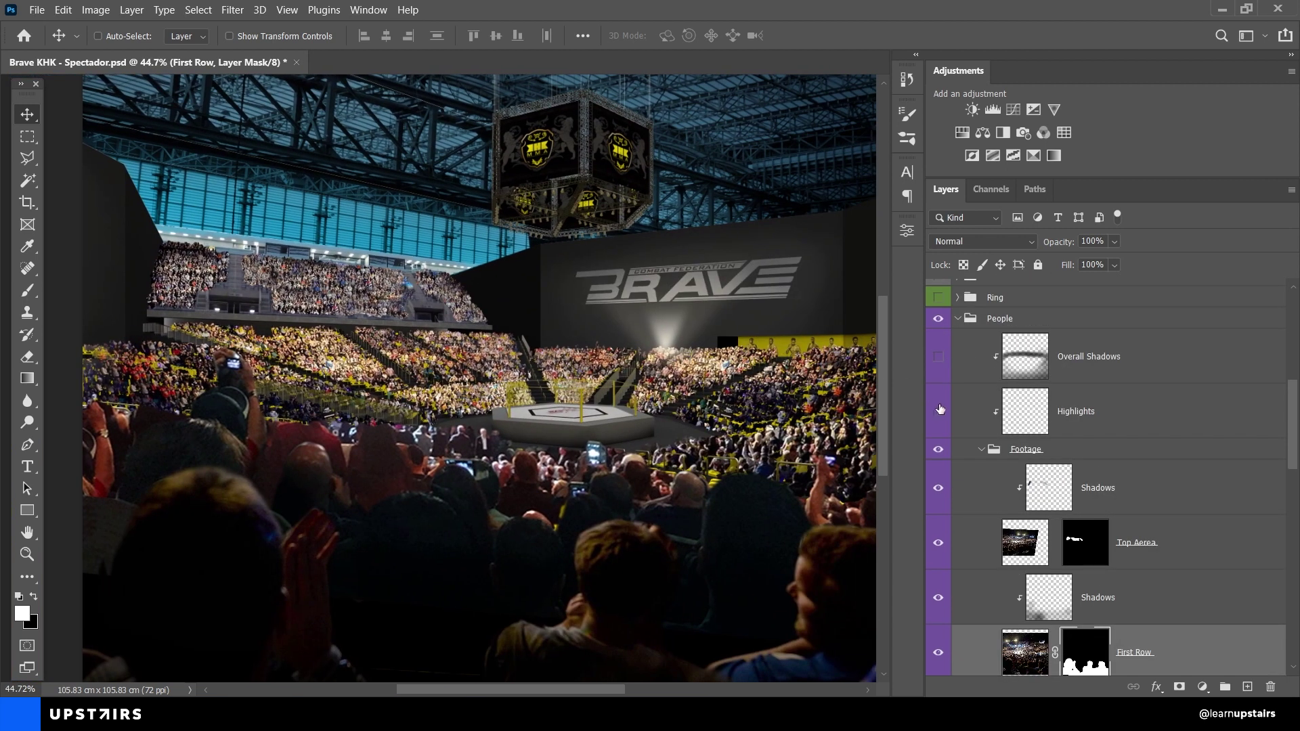
left_click(939, 360)
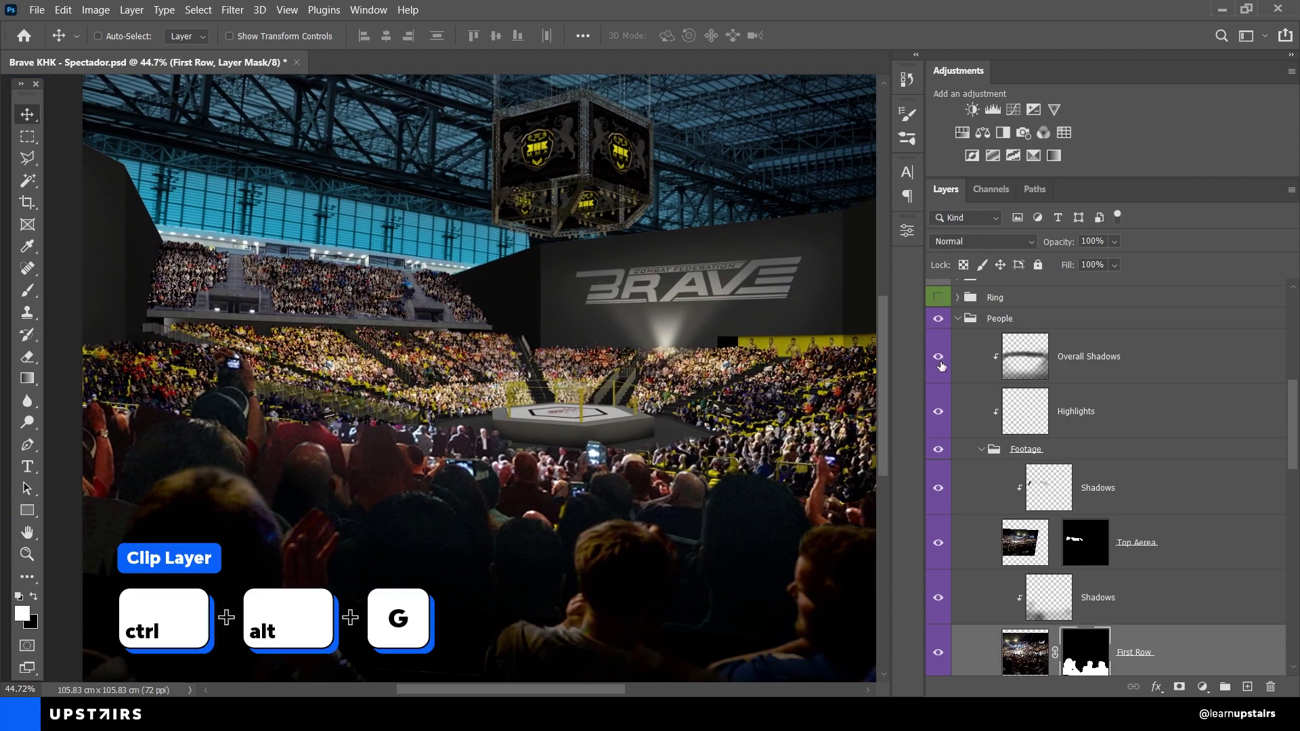
key("ctrl+minus")
left_click(940, 360)
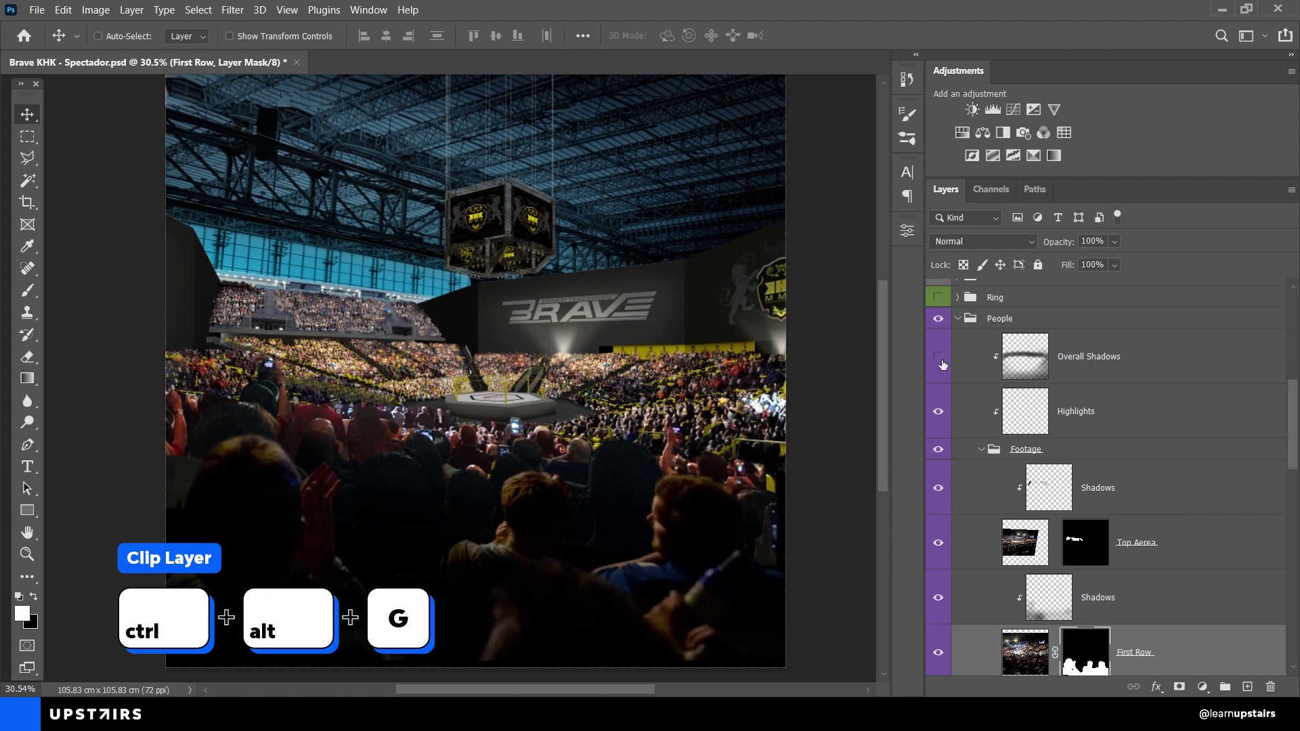
left_click(941, 362)
Step: Release and re-apply the Overall Shadows clipping mask with Ctrl+Alt+G
left_click(1053, 367)
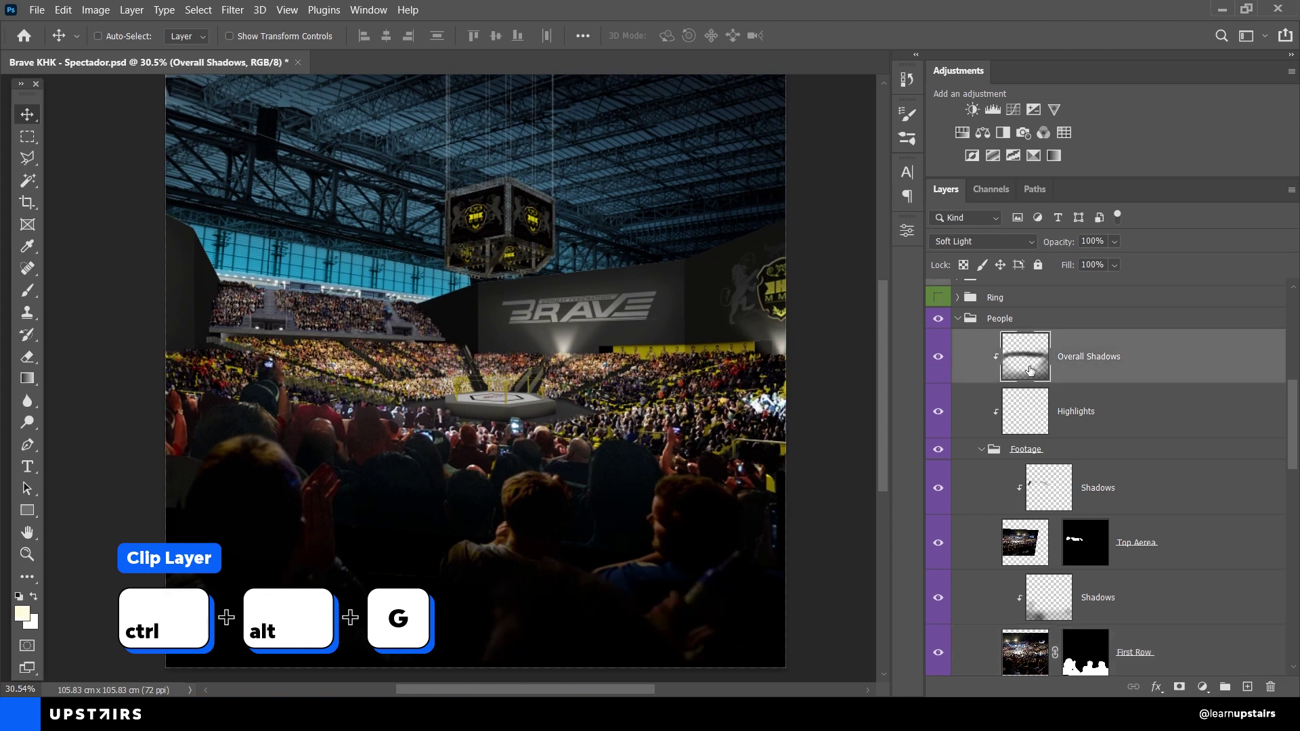
key("ctrl+alt+g")
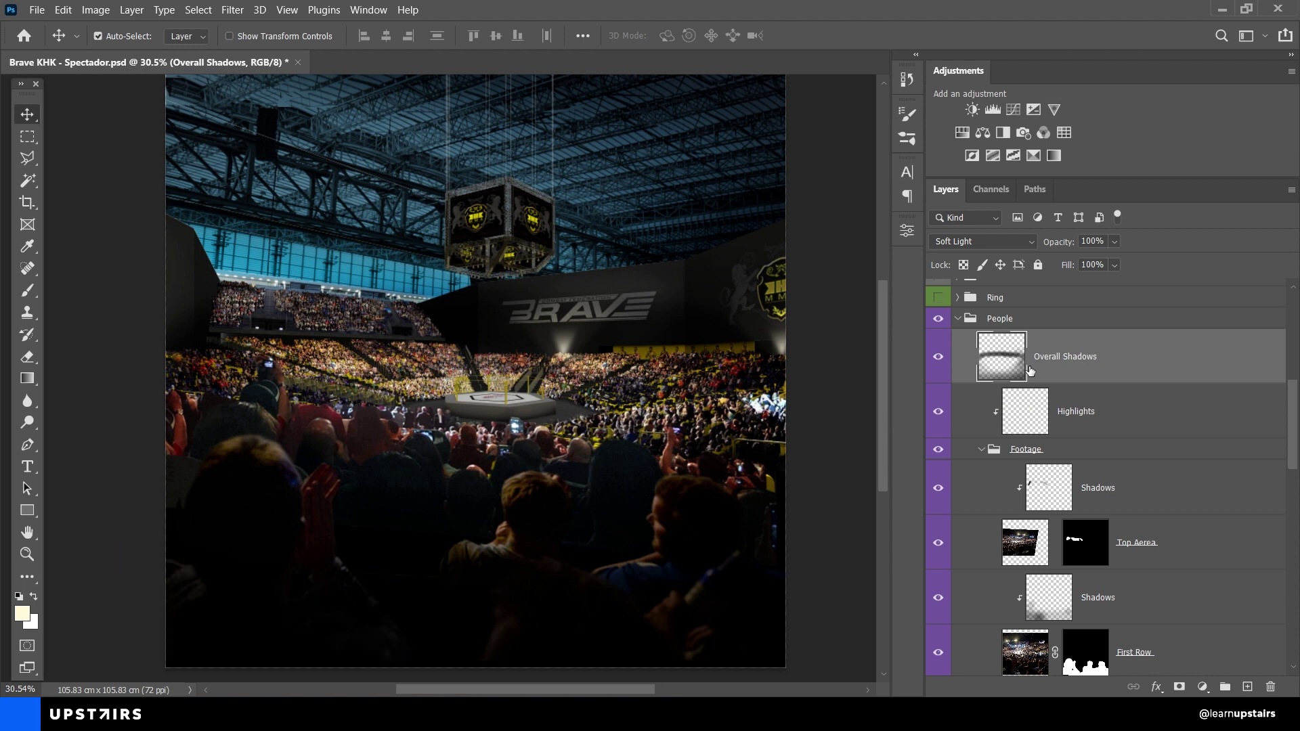
key("ctrl+alt+g")
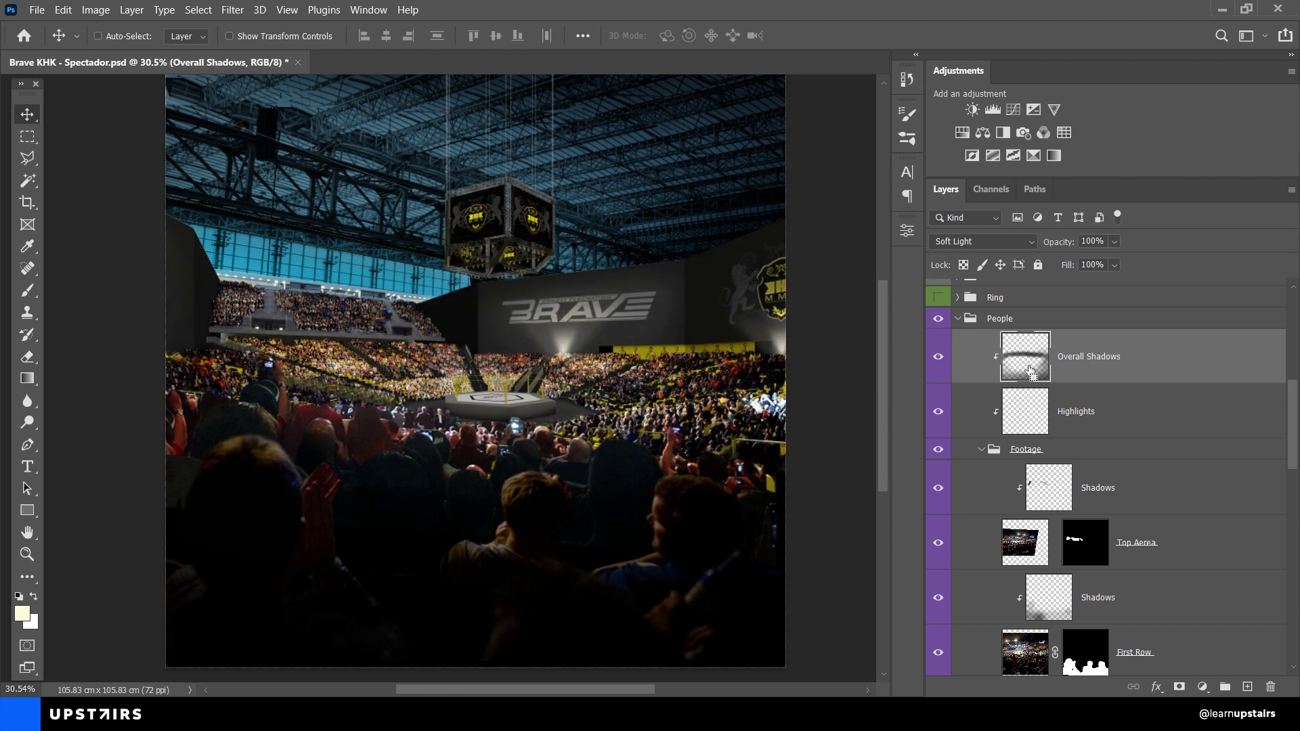
key("ctrl+alt+g")
key("ctrl+alt+g")
key("ctrl+alt+g")
key("ctrl+alt+g")
Step: Compare the stands without the People group, collapse it, and expand the Ring group
left_click(947, 323)
left_click(948, 324)
left_click(957, 319)
scroll(977, 465, "up", 3)
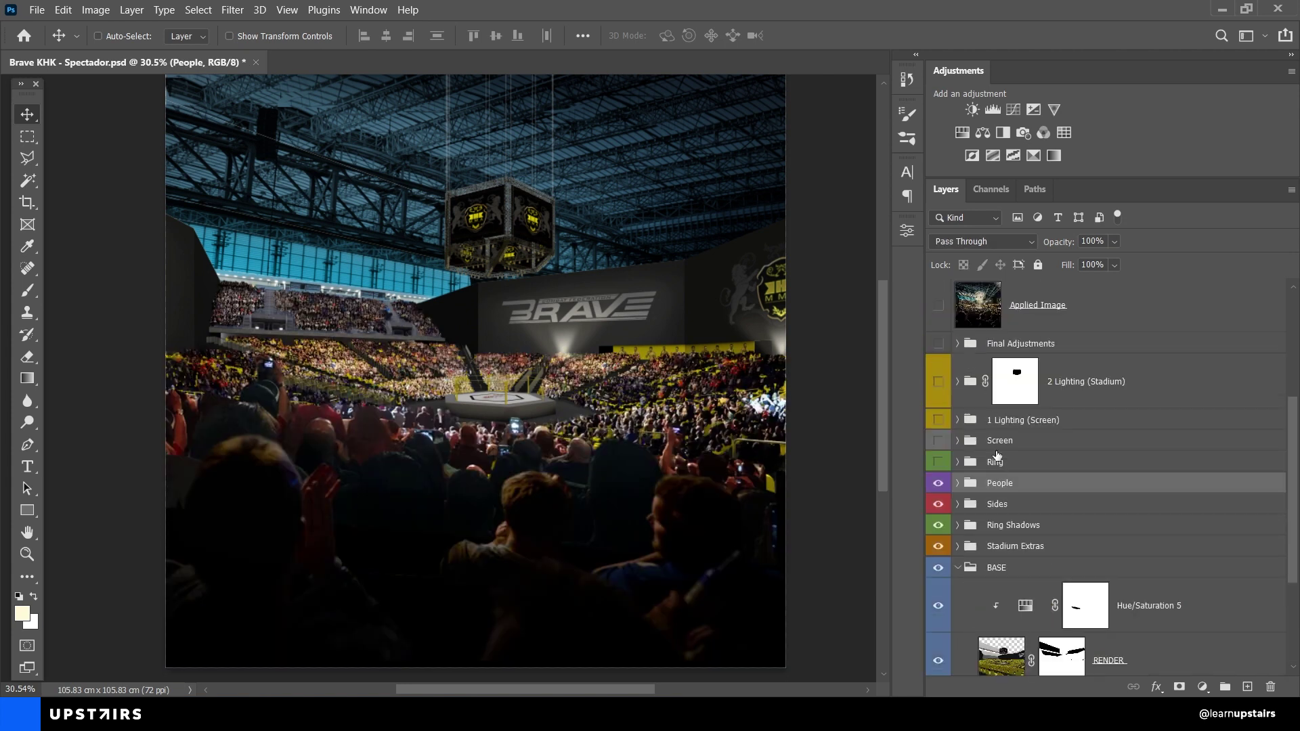
left_click(977, 465)
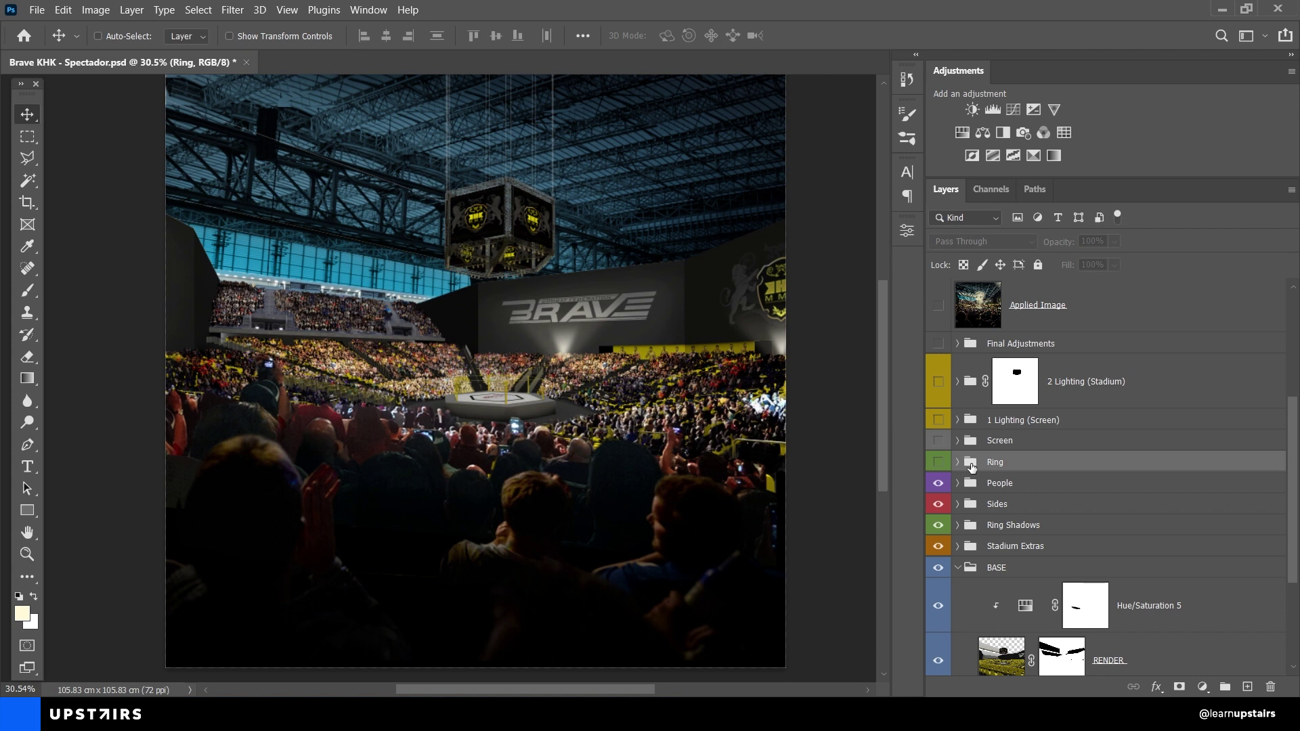
left_click(1014, 441)
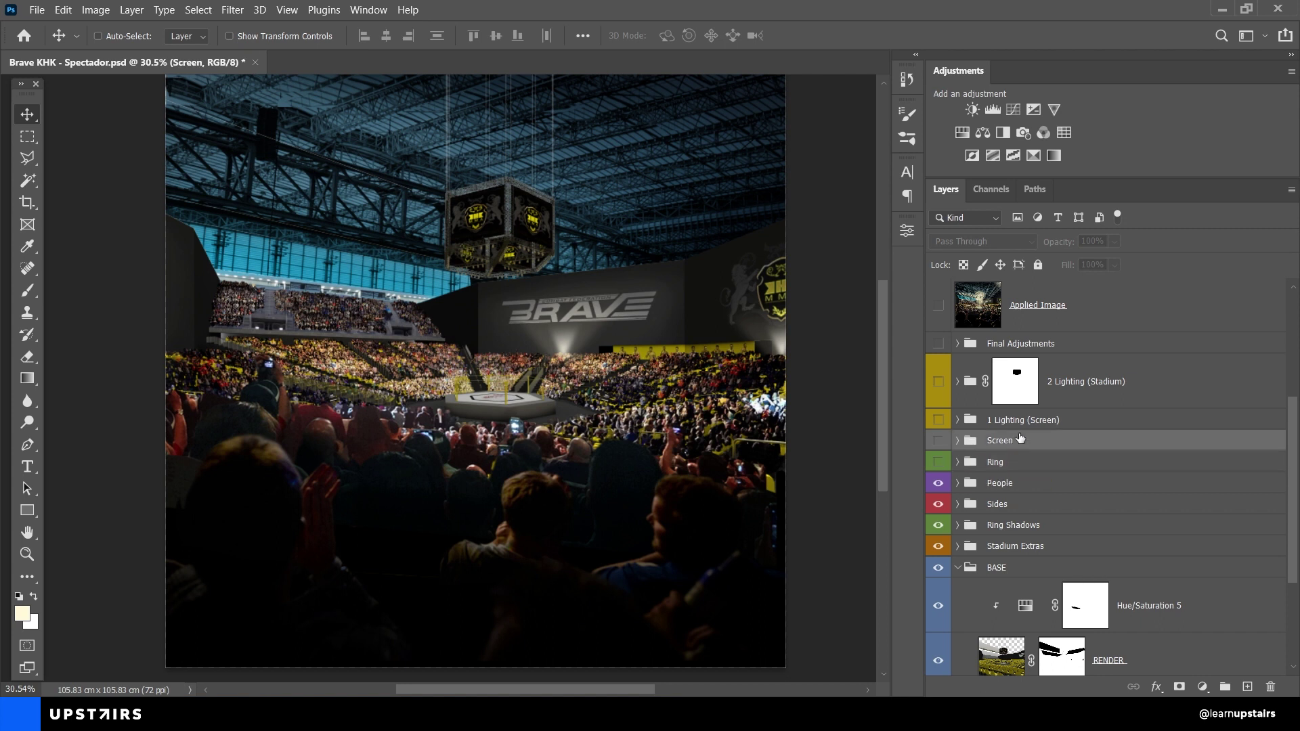
left_click(1027, 422)
left_click(1064, 358)
left_click(1064, 353)
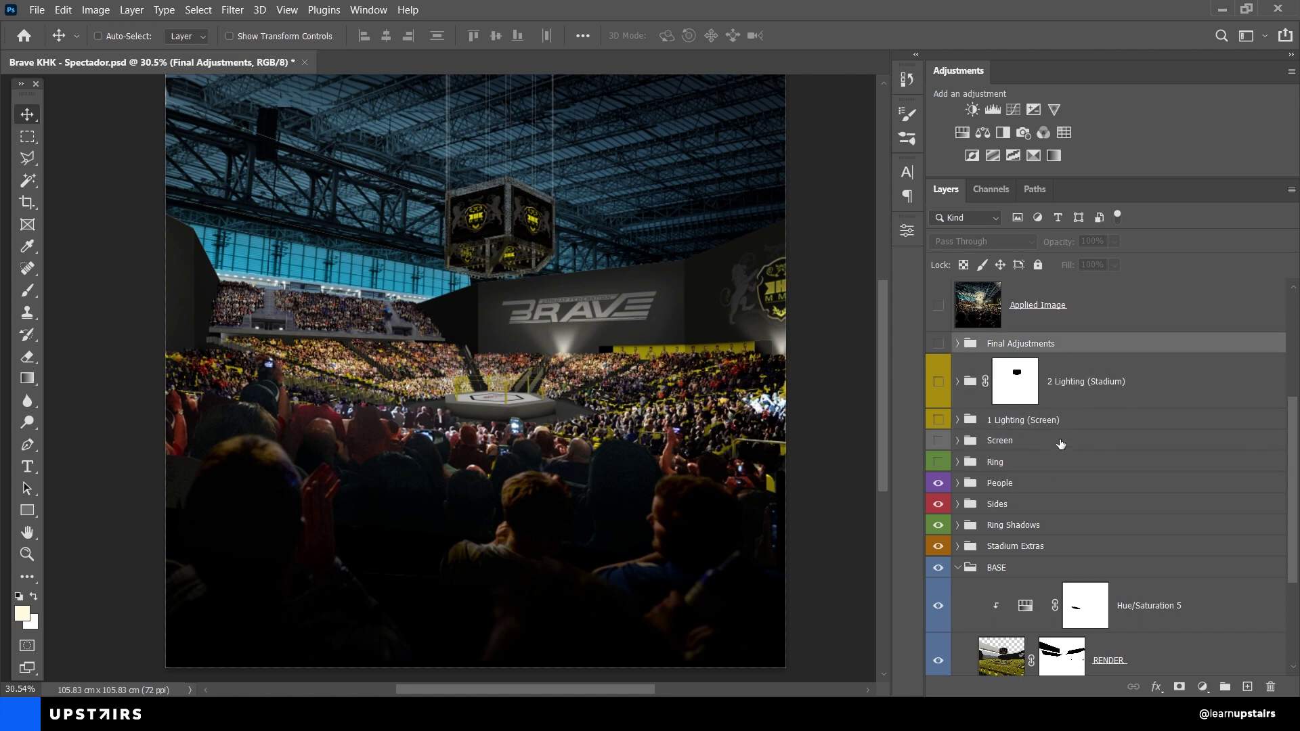
left_click(1019, 467)
left_click(958, 463)
scroll(961, 480, "down", 5)
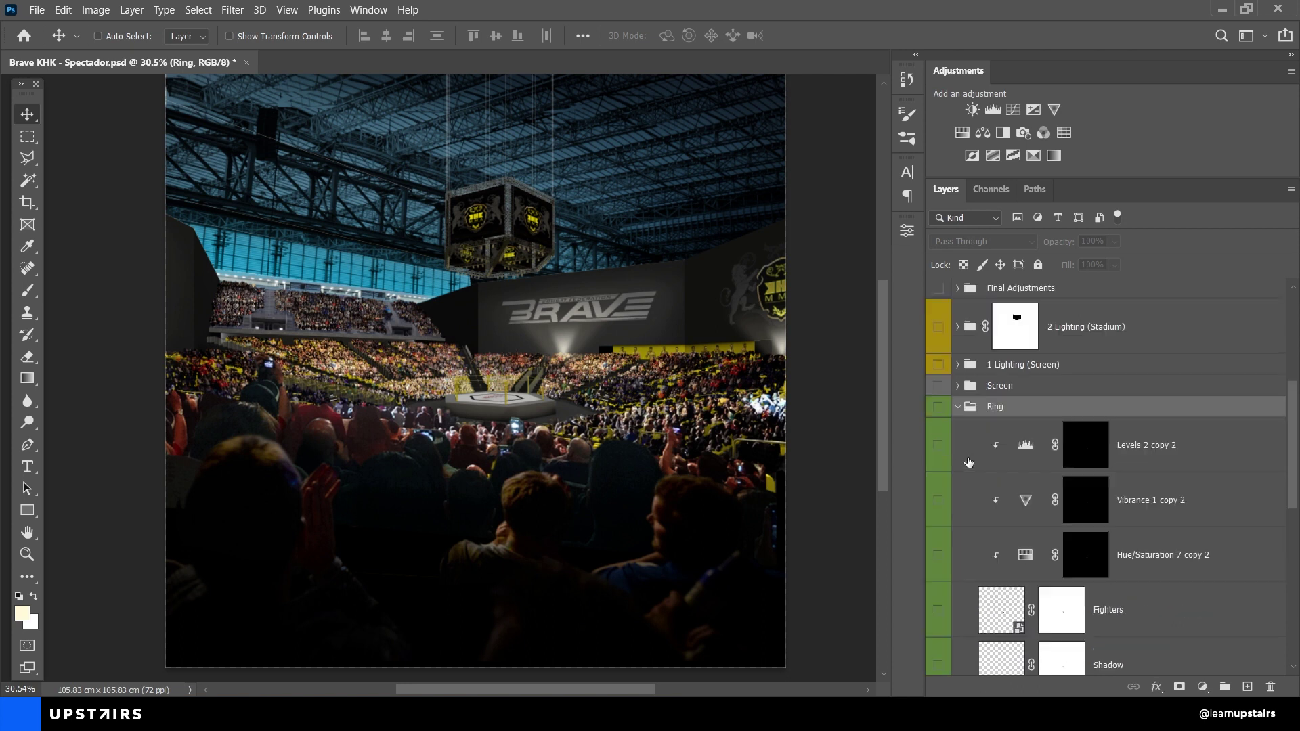
Step: Turn on the Ring Floor layer, comparing the brightened floor with it hidden
left_click(938, 500)
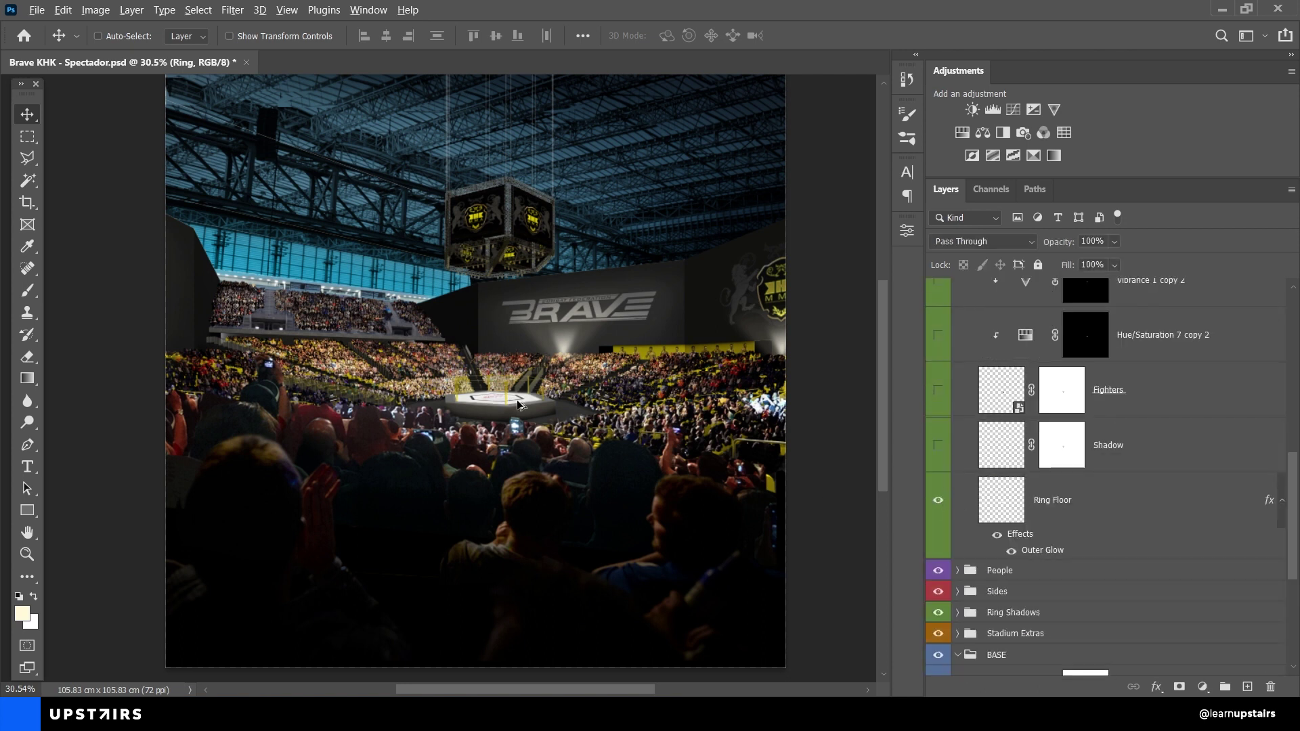
key("ctrl+plus")
left_click(936, 500)
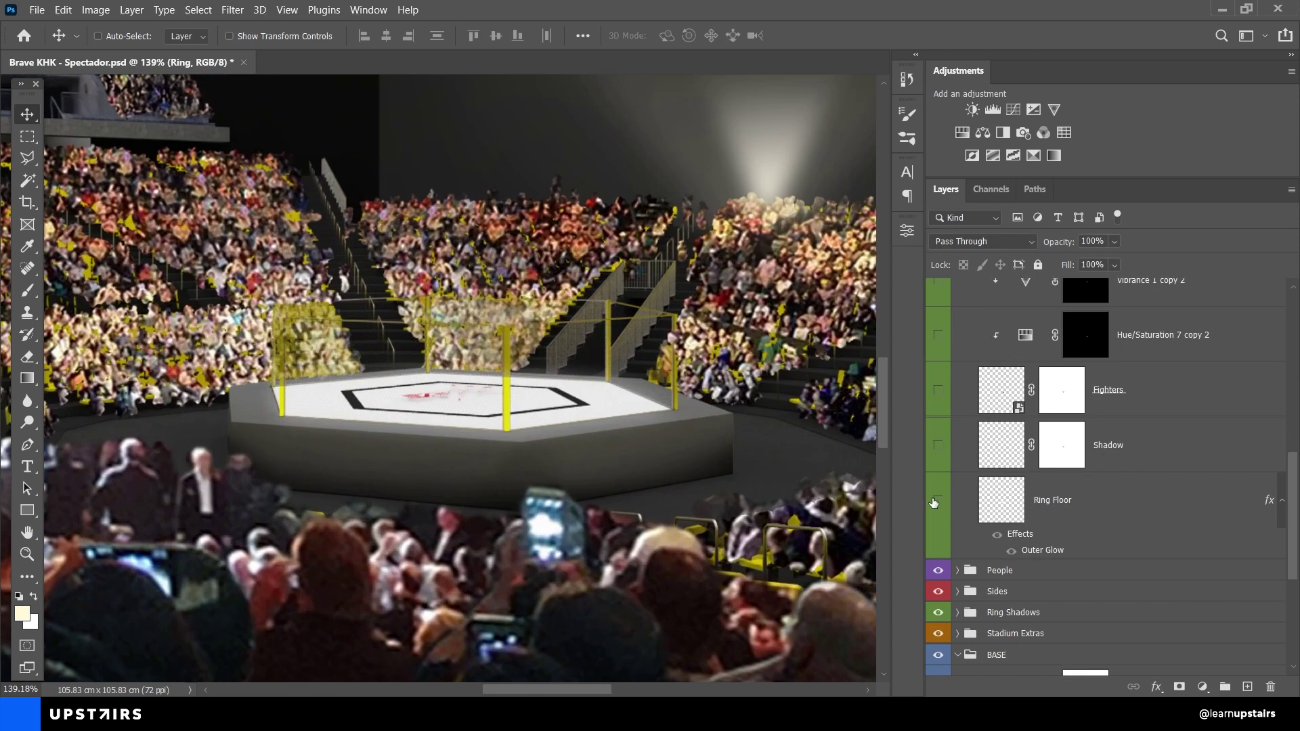
left_click(936, 502)
left_click(937, 501)
Step: Check the Ring Floor's Outer Glow layer style, then show the Fighters layer
right_click(1036, 500)
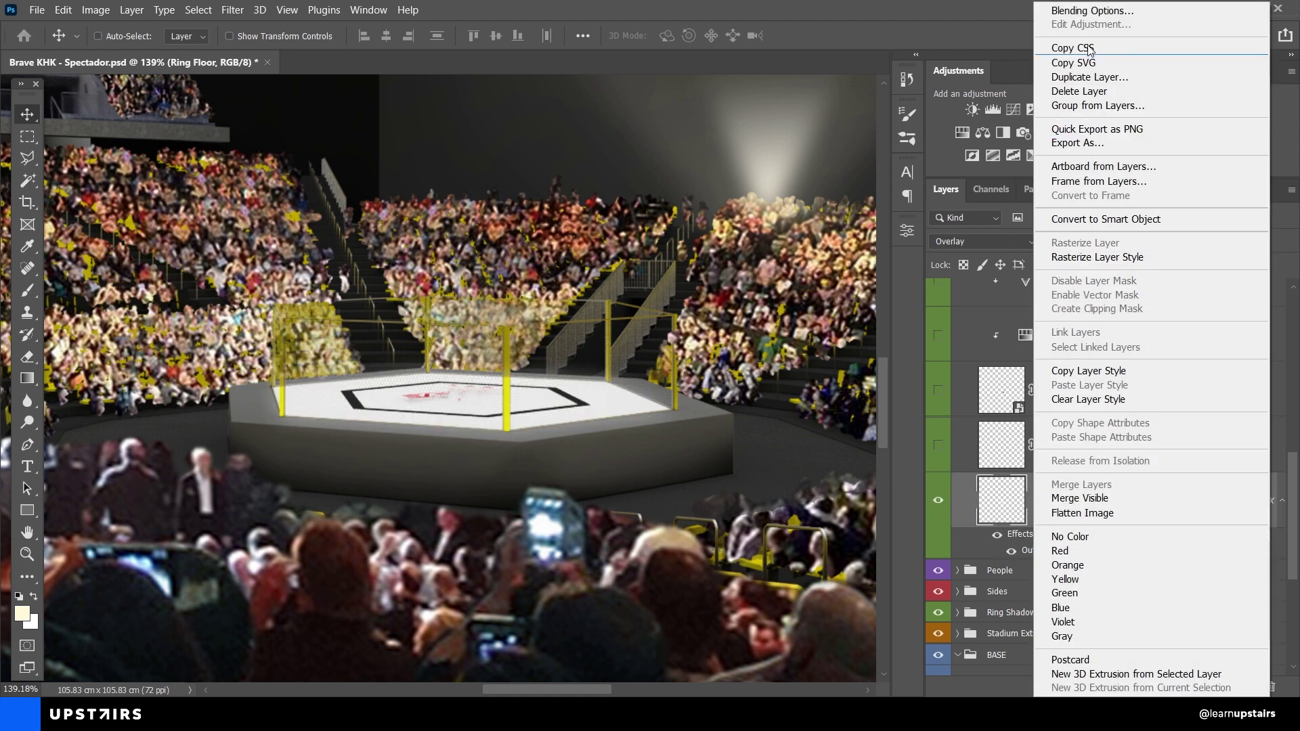
left_click(1001, 156)
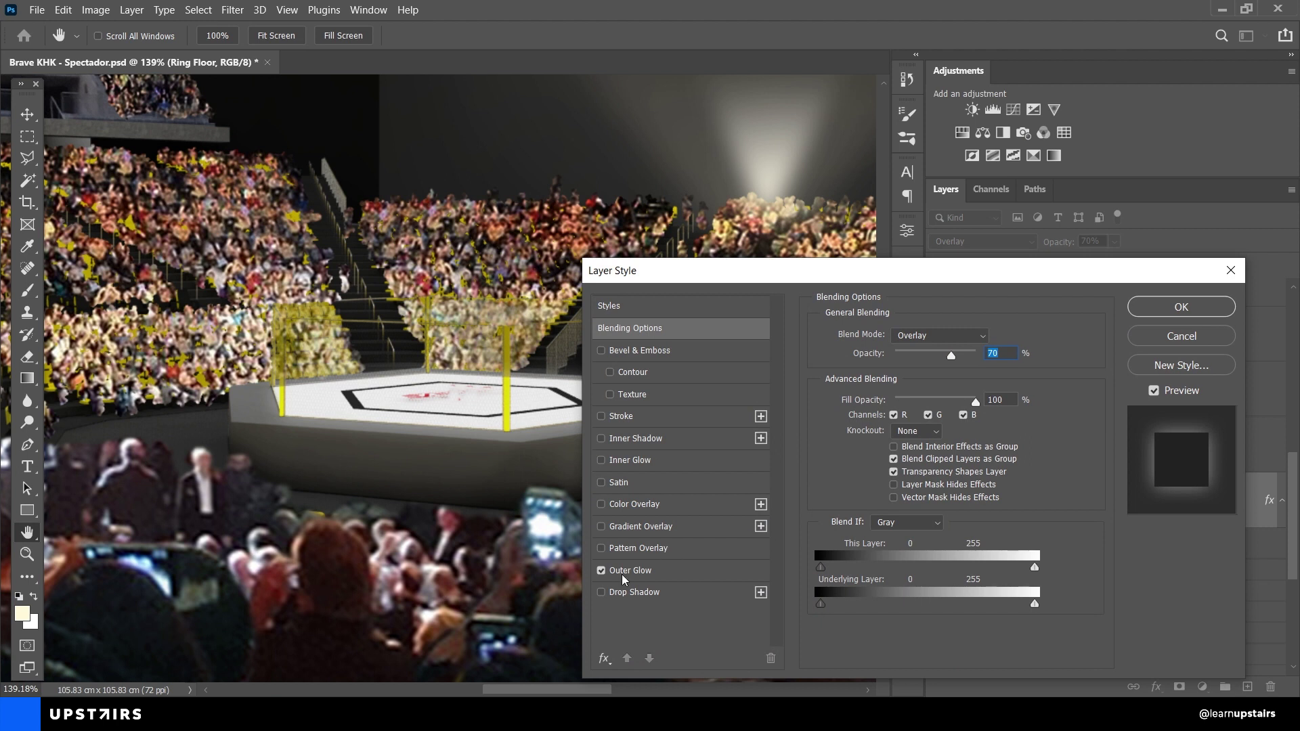
left_click(690, 576)
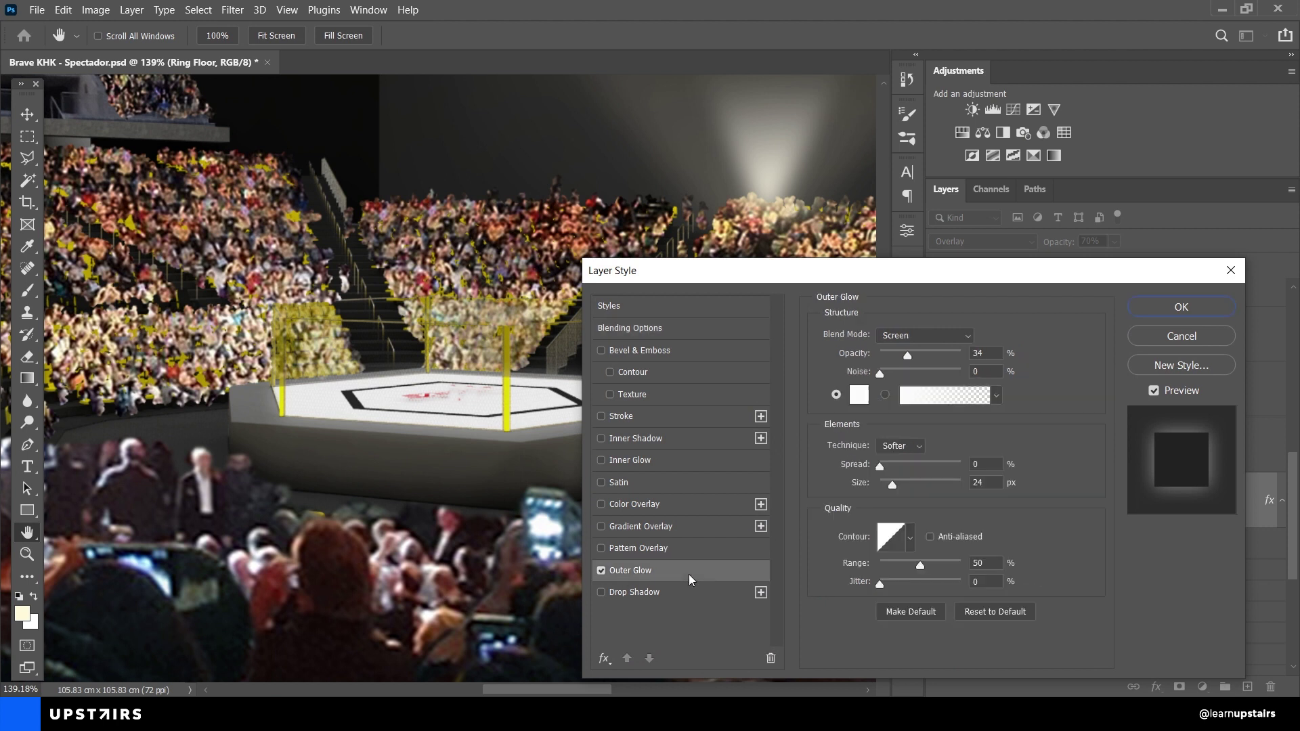
left_click(1134, 343)
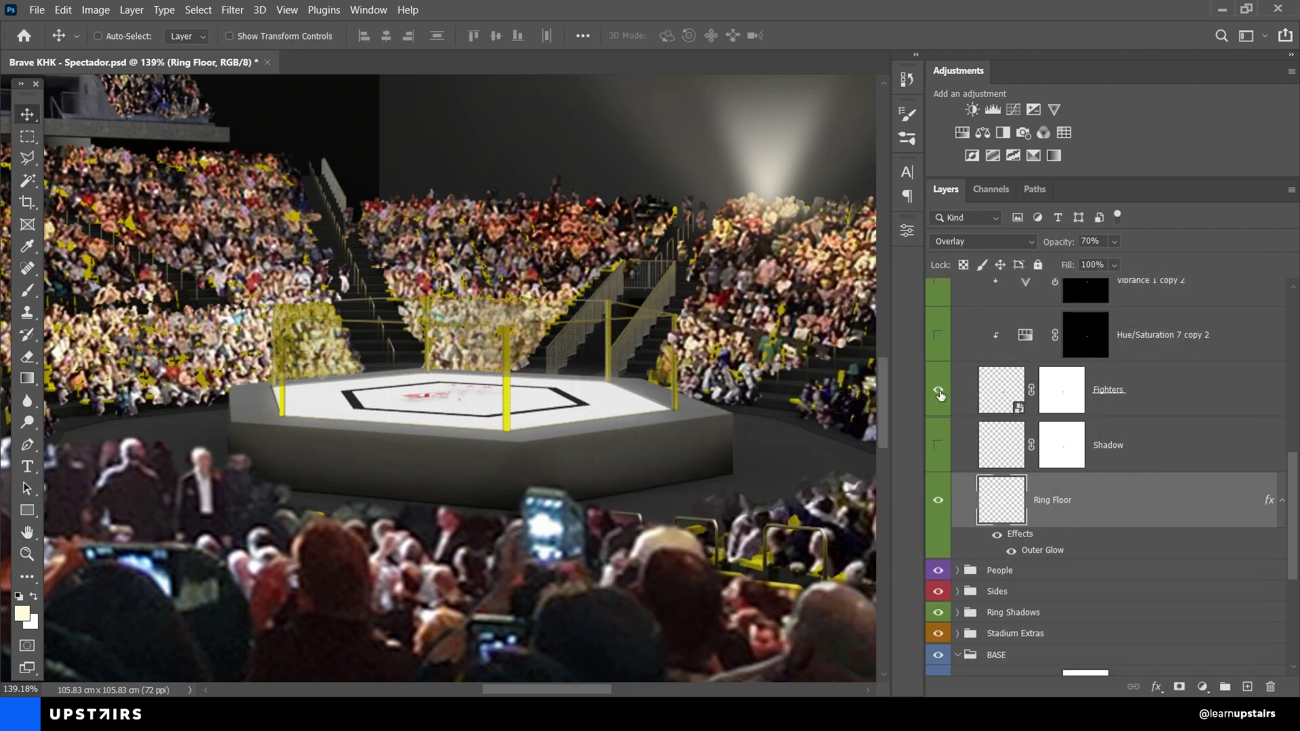
left_click(939, 390)
scroll(418, 535, "up", 5)
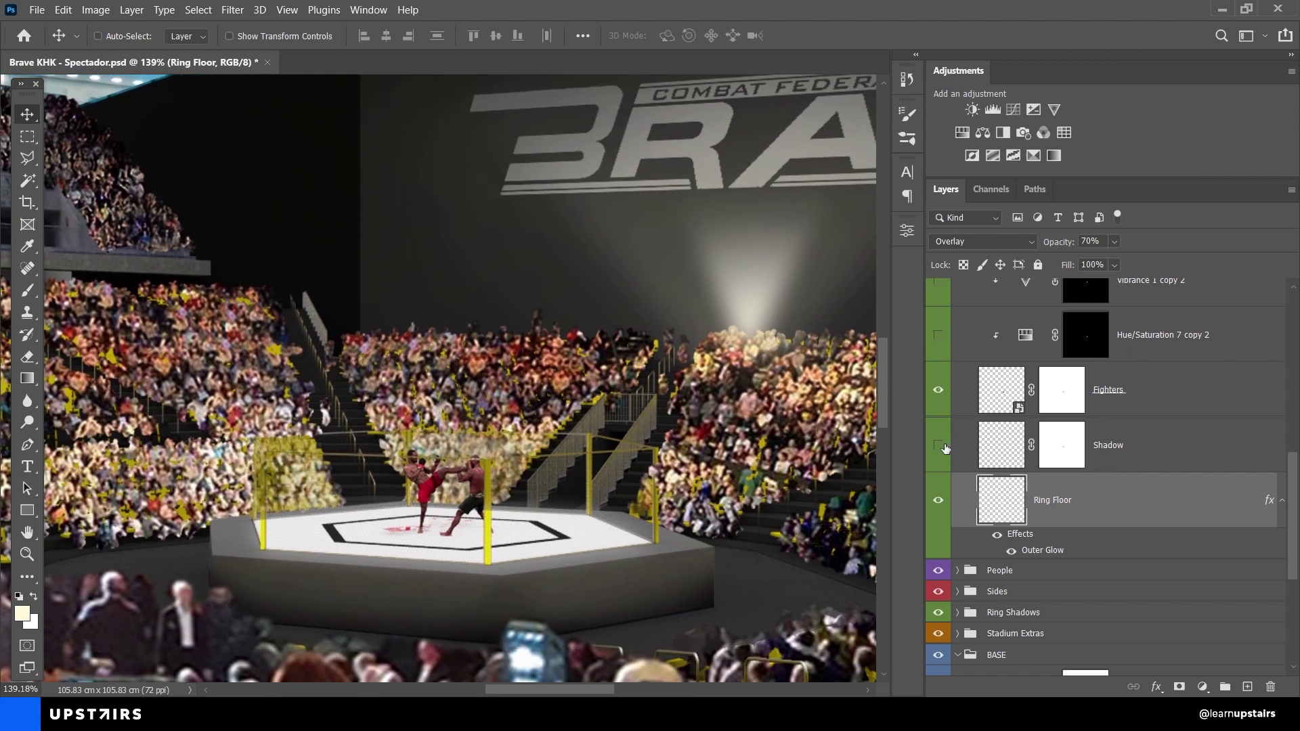
Step: Turn on the Hue/Saturation 7 copy 2 adjustment so one fighter's shorts turn blue
scroll(993, 422, "up", 2)
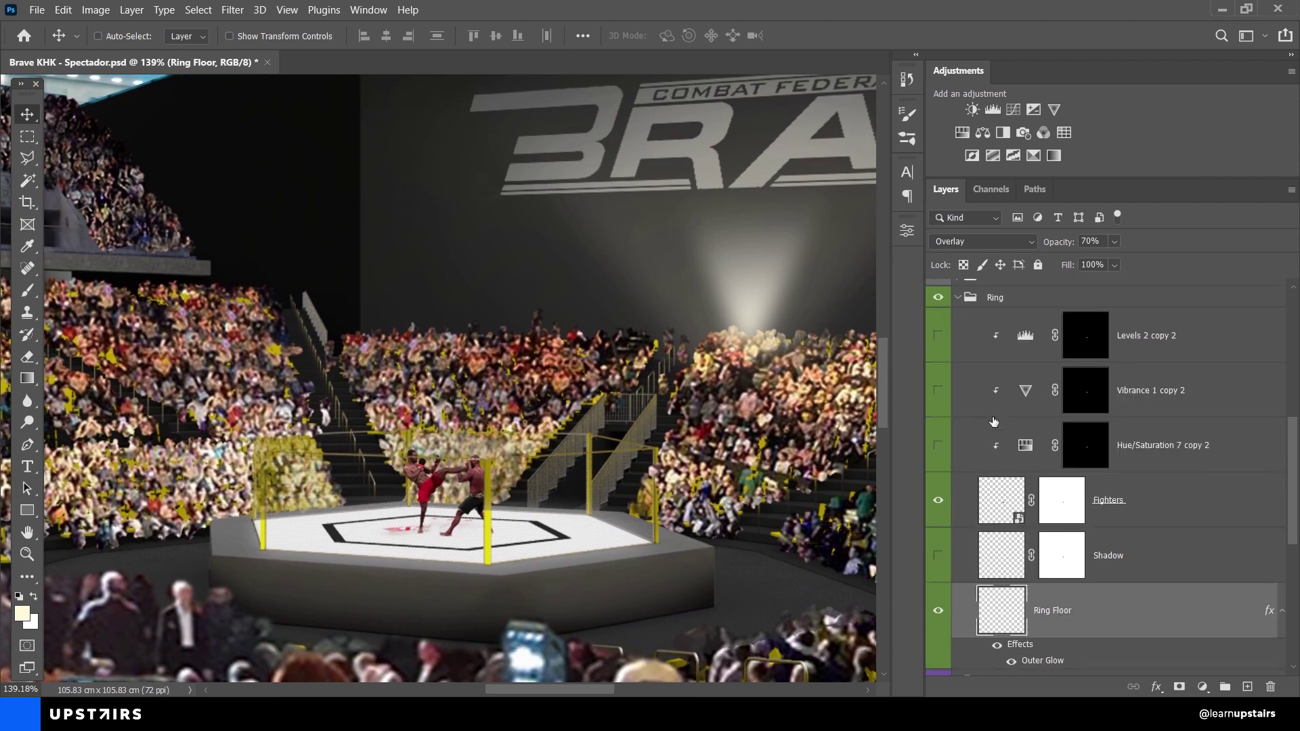
left_click(938, 445)
scroll(477, 540, "up", 3)
scroll(458, 534, "down", 5)
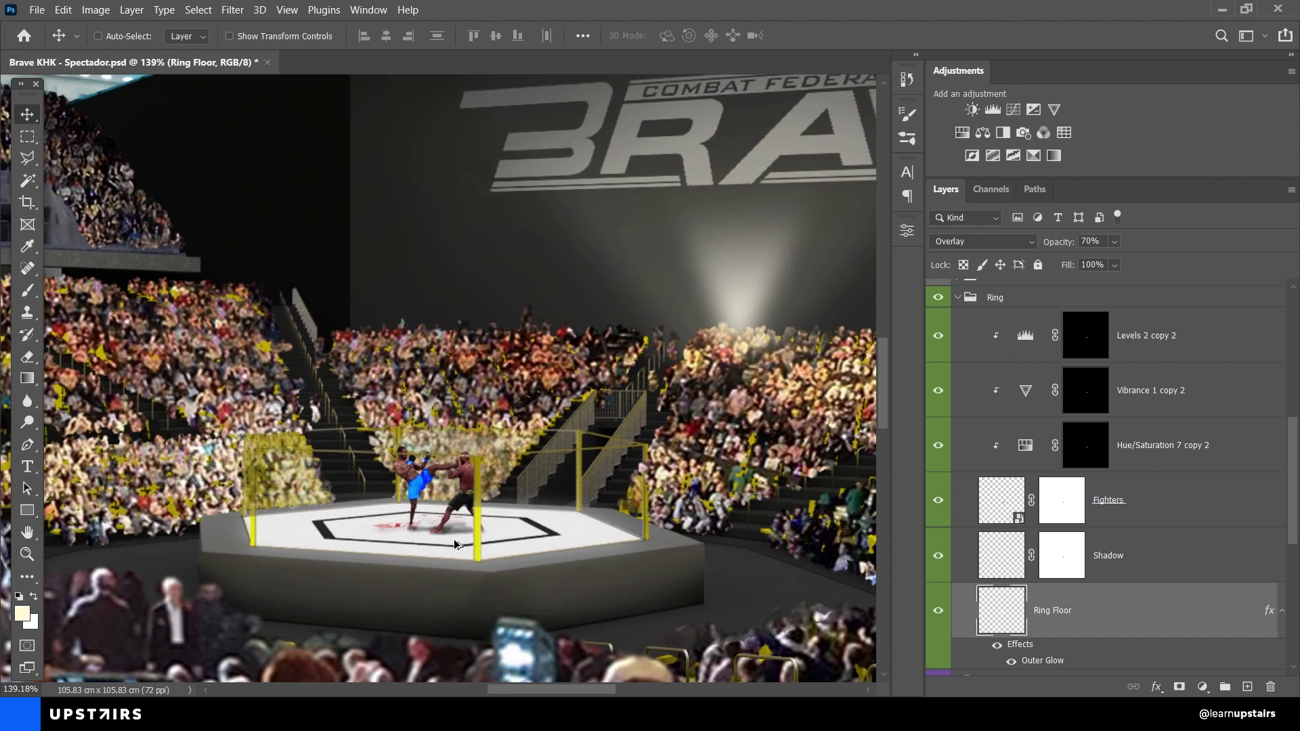
scroll(1019, 502, "up", 2)
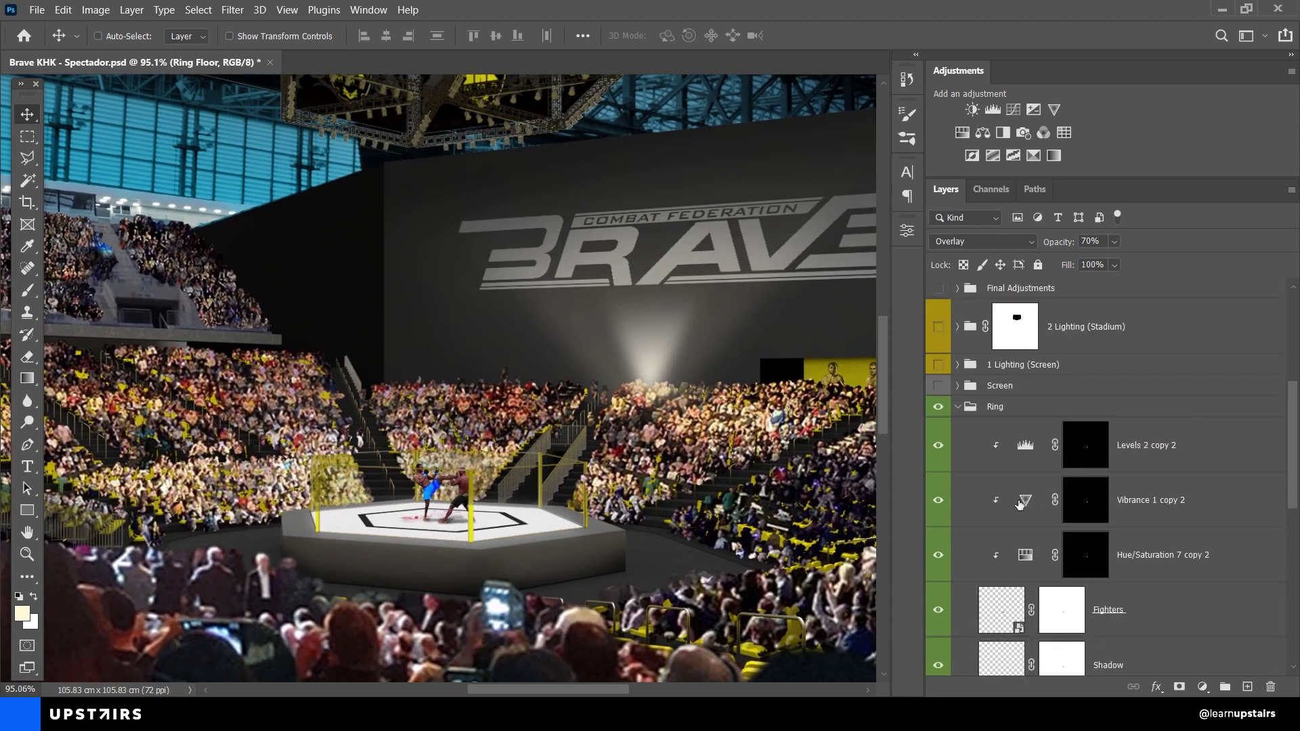
scroll(478, 449, "down", 3)
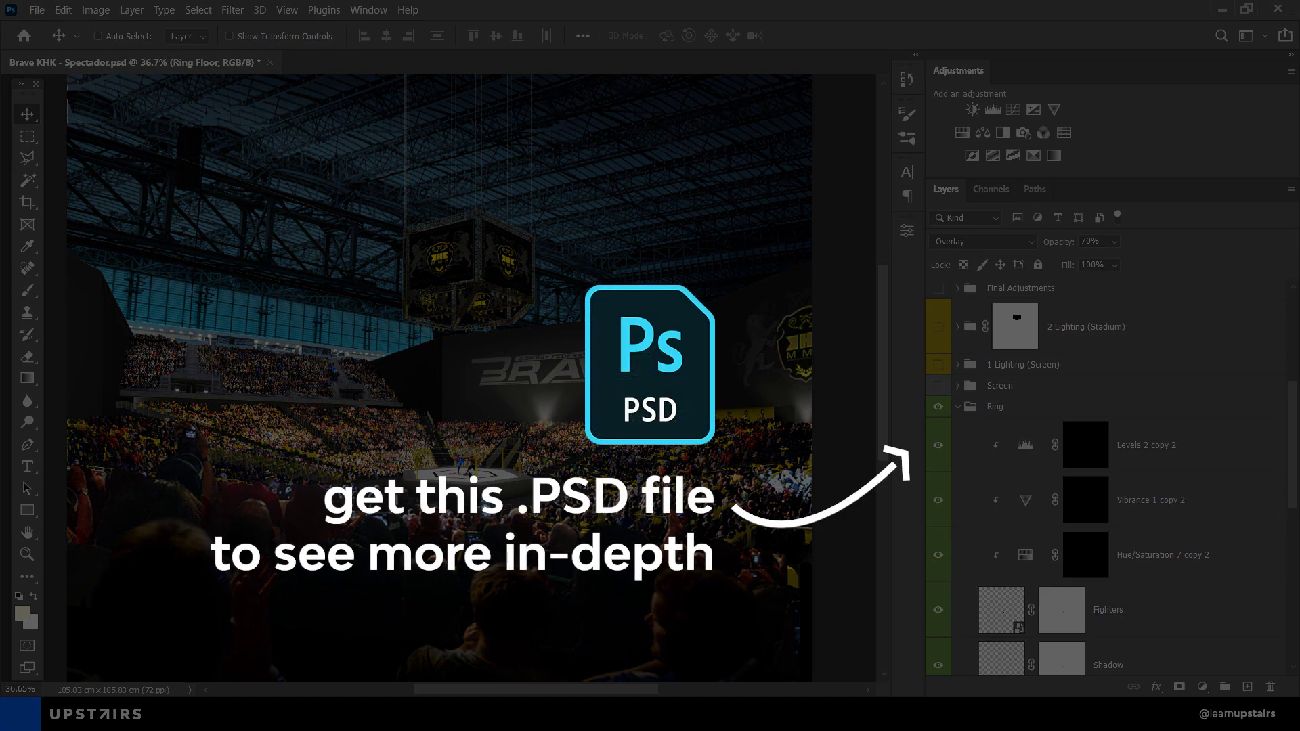
Step: Collapse the expanded Ring group in the Layers panel
scroll(474, 477, "up", 4)
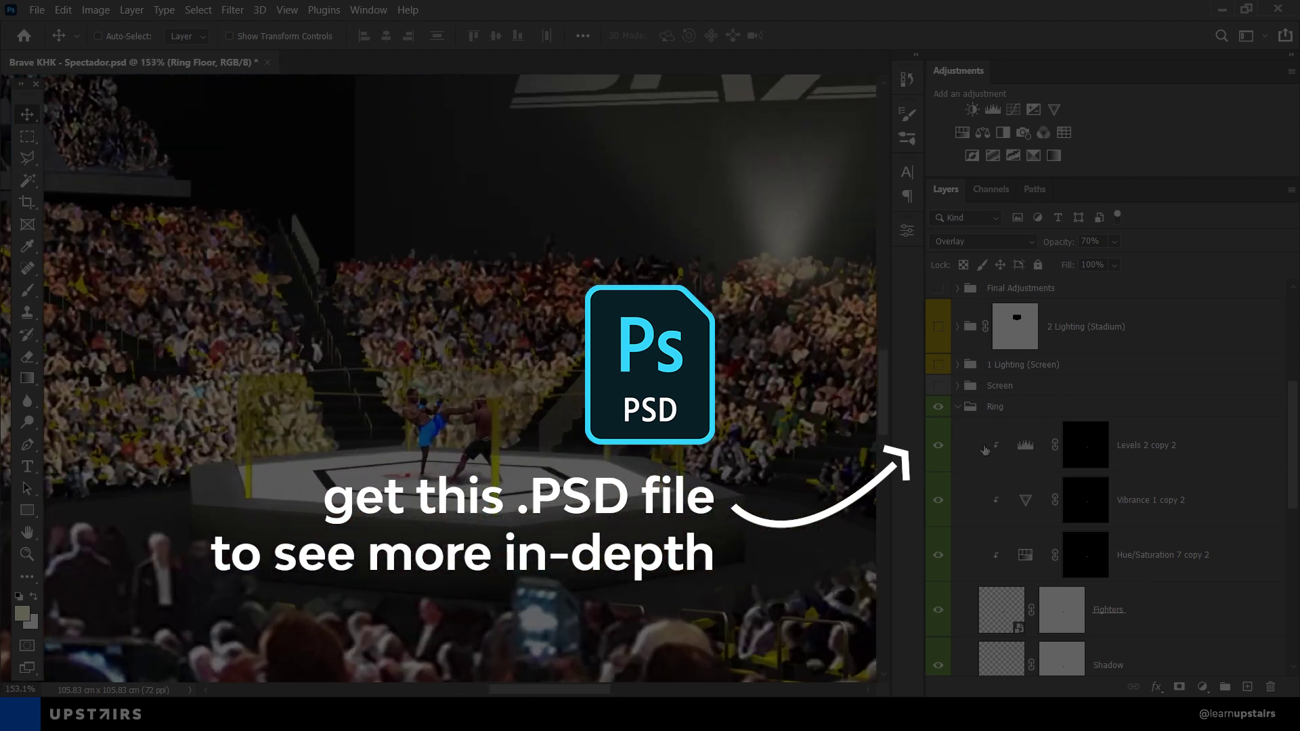
left_click(957, 407)
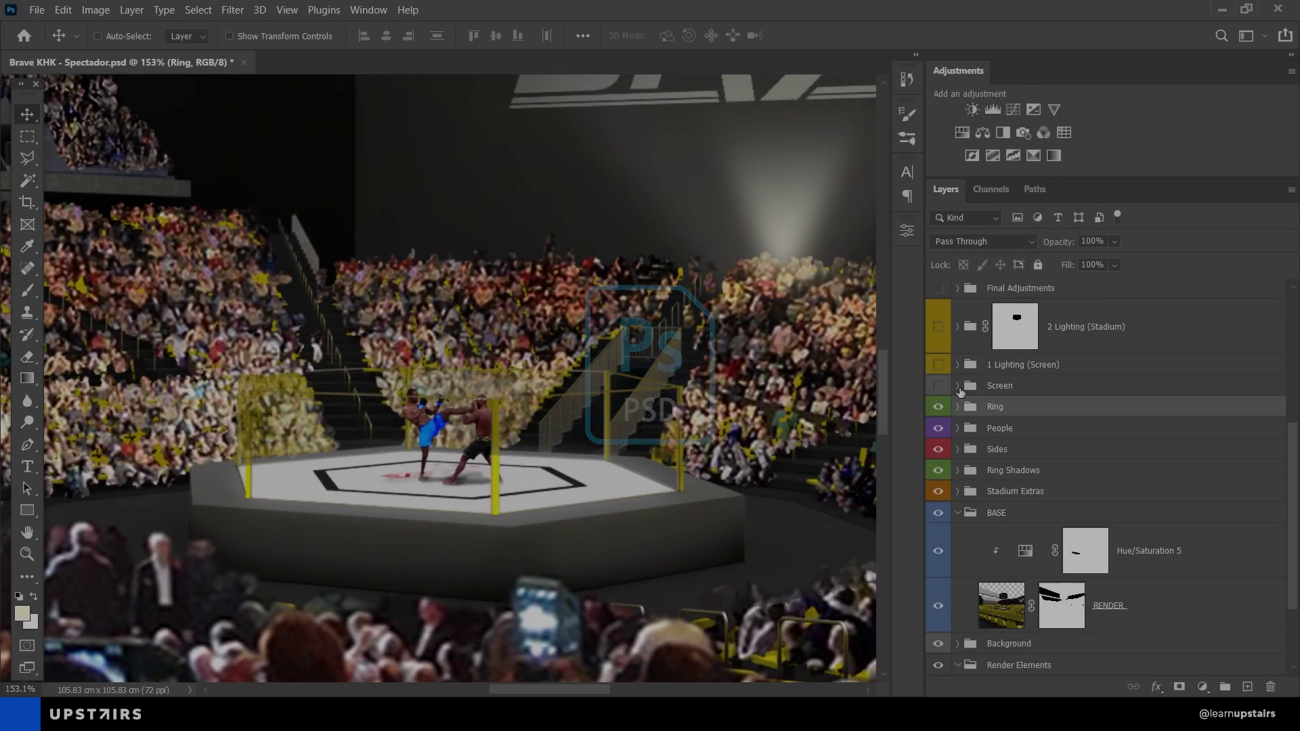
Step: Expand the Screen group and turn on the Simple Glow and Screen Back layers
left_click(958, 385)
scroll(474, 406, "down", 4)
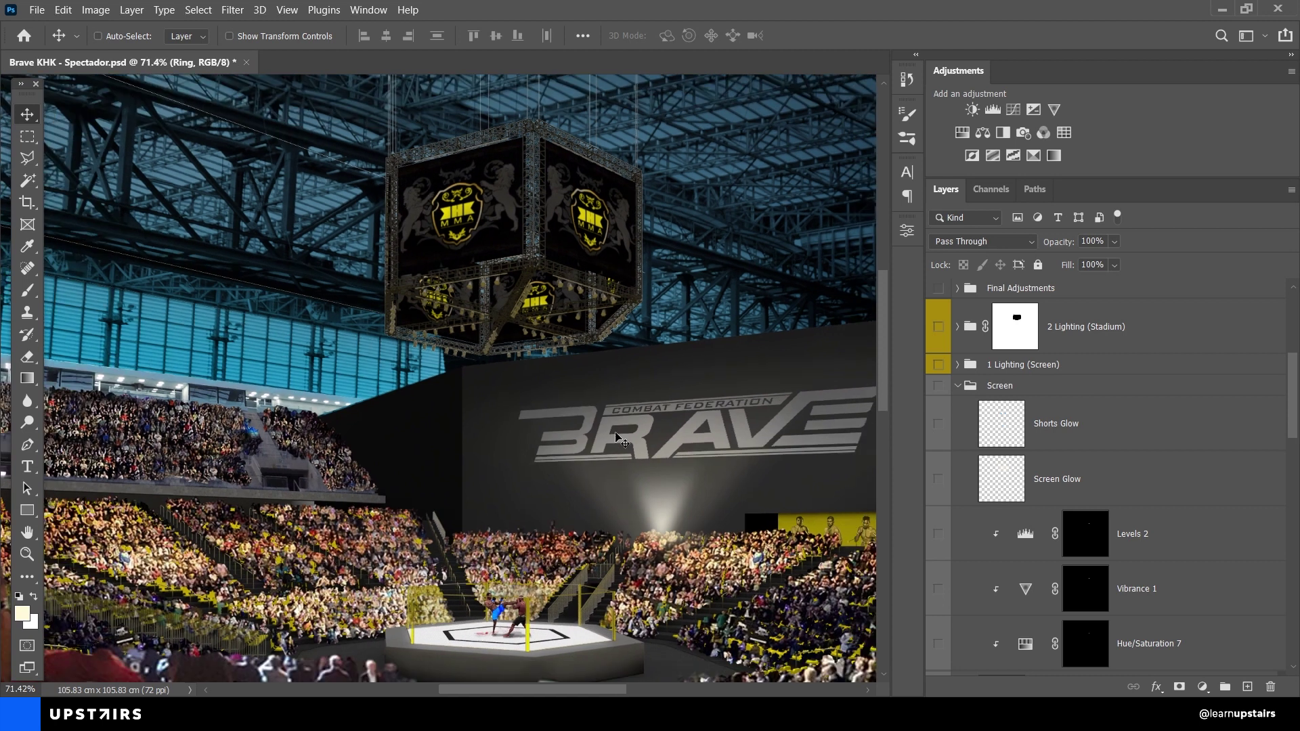
scroll(1058, 460, "down", 6)
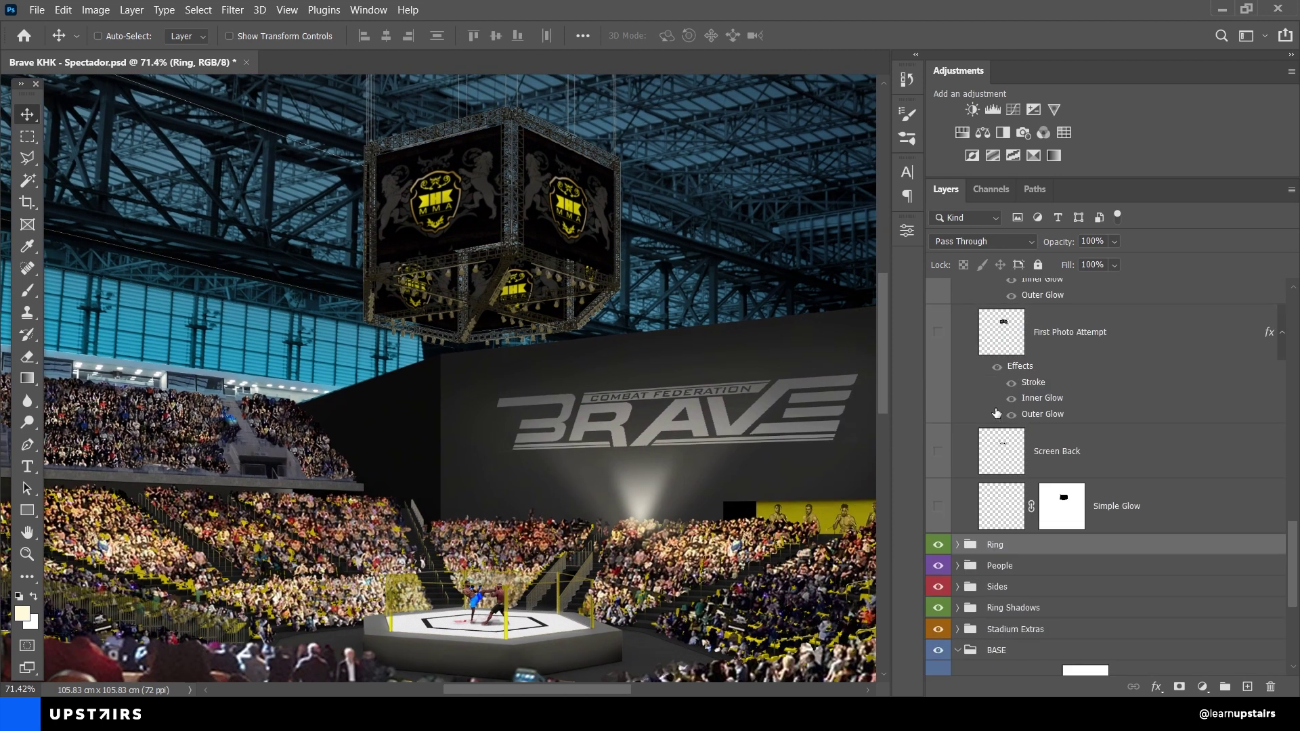
left_click(995, 501)
left_click(938, 508)
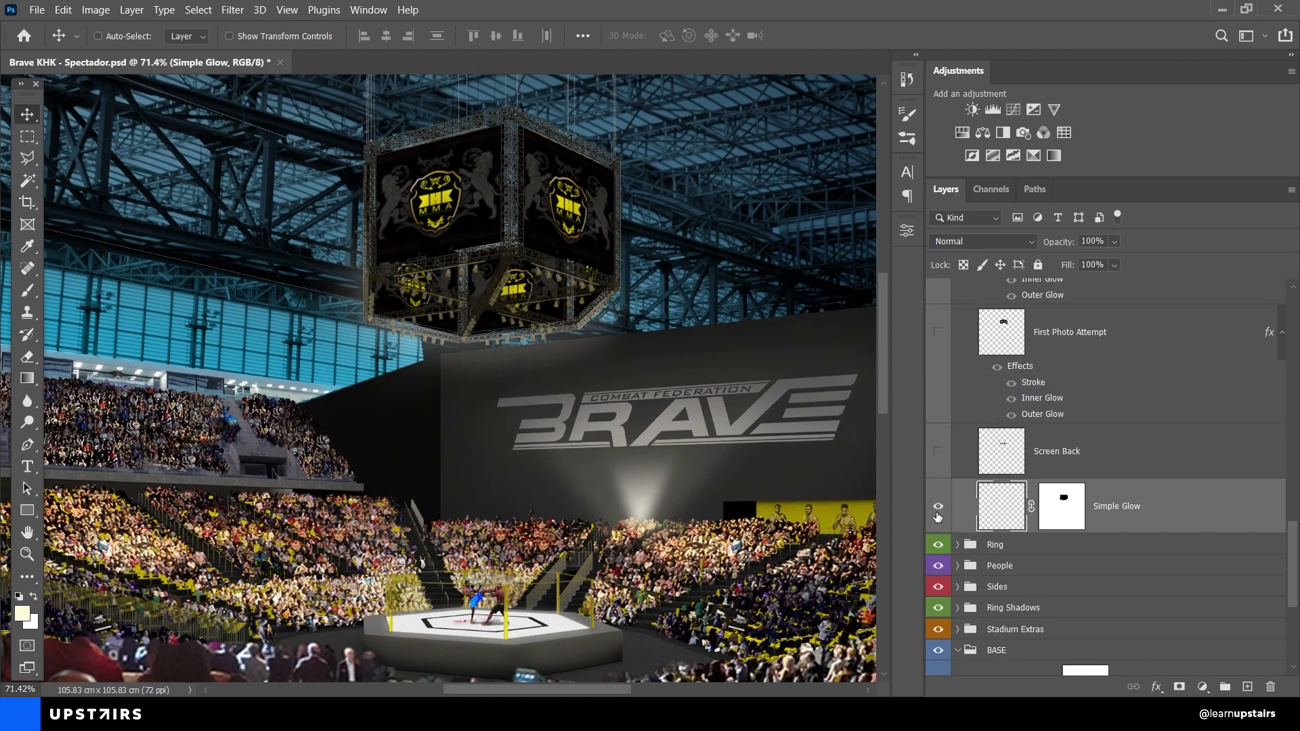
left_click(939, 454)
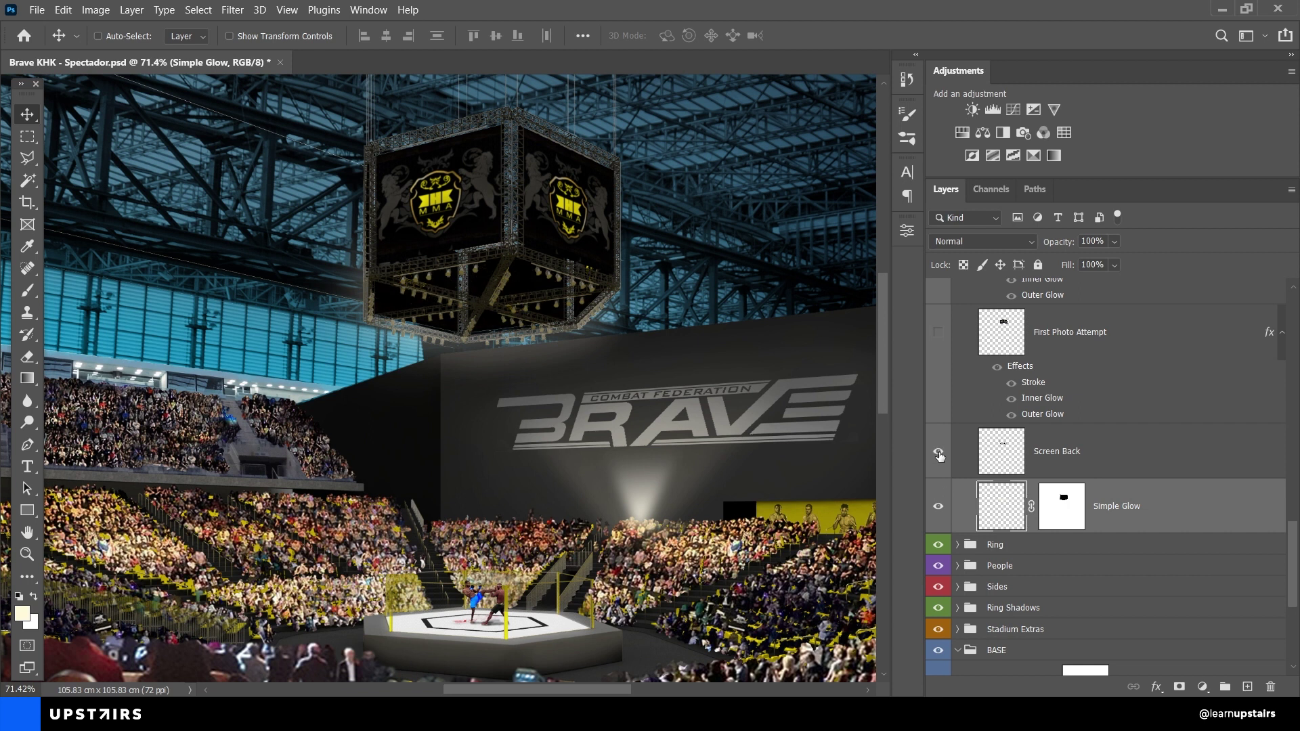
scroll(941, 455, "up", 1)
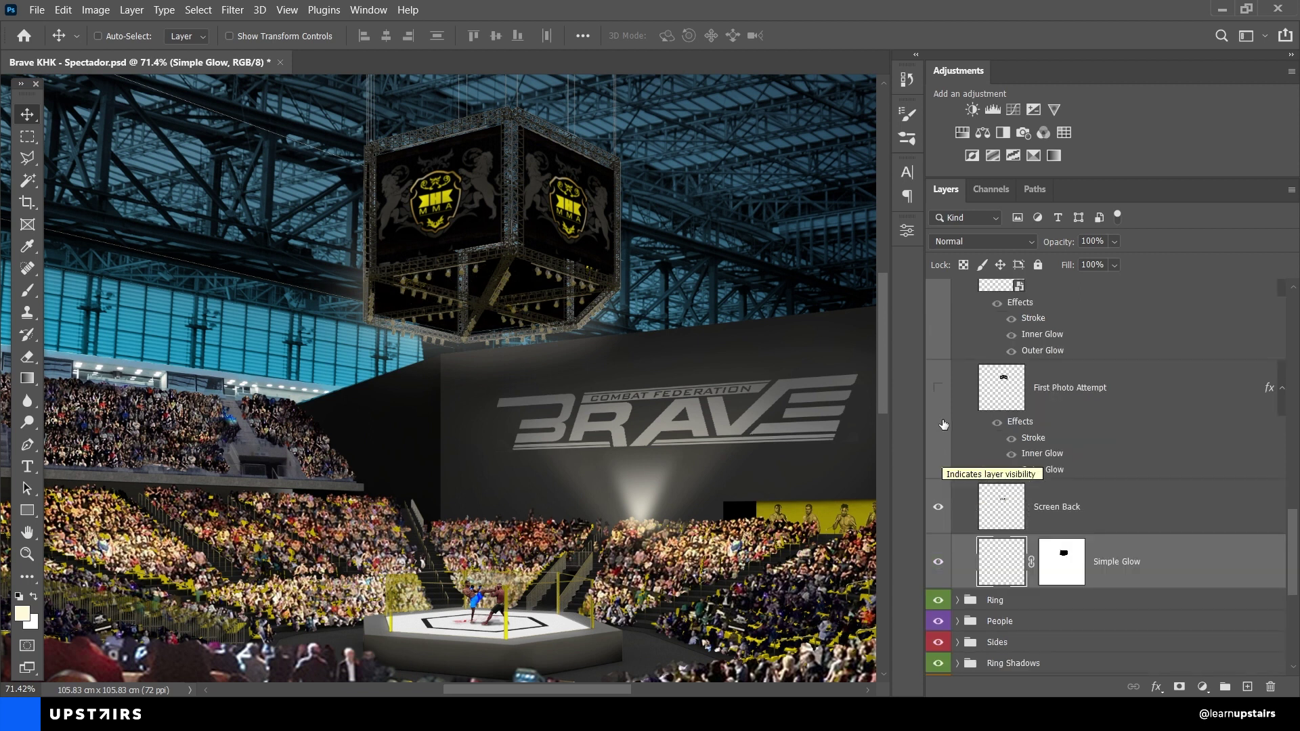
Step: Show First Photo Attempt, Fighters Photo Left and Vibrance 1 copy on the cube screens
left_click(939, 388)
scroll(958, 453, "up", 2)
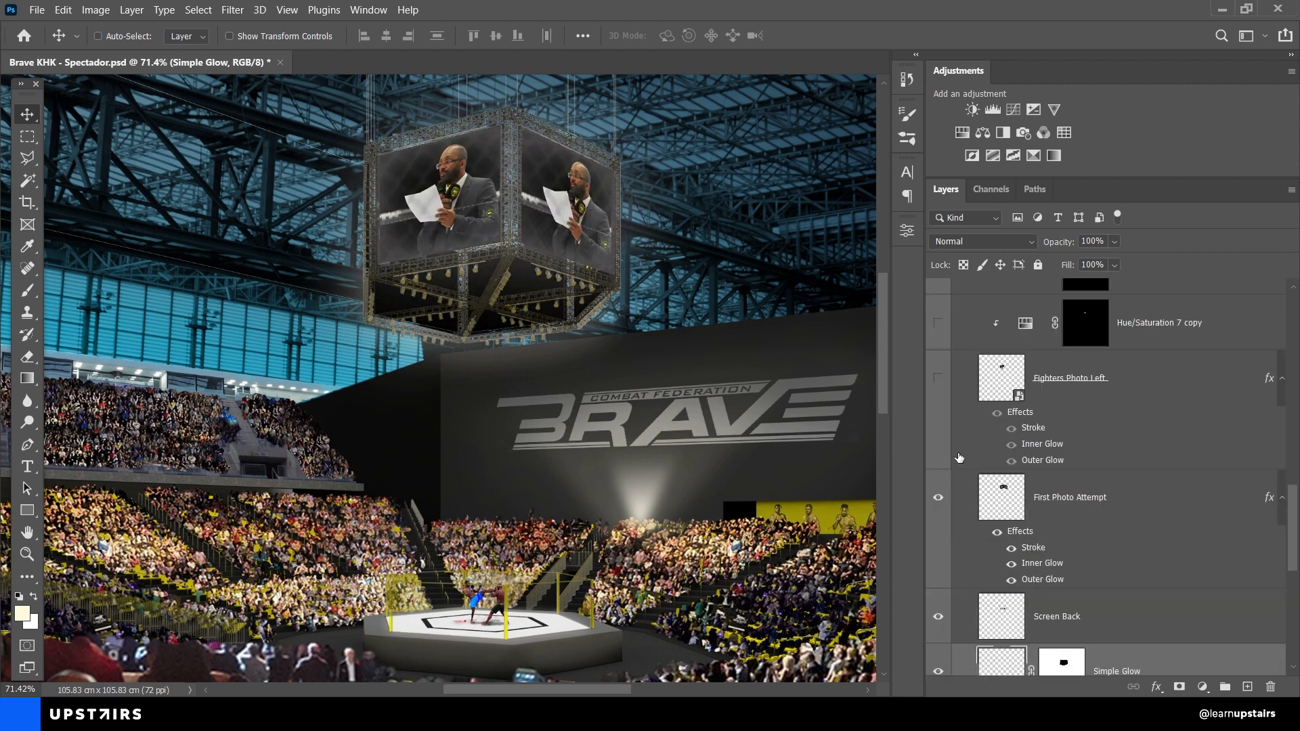
left_click(940, 379)
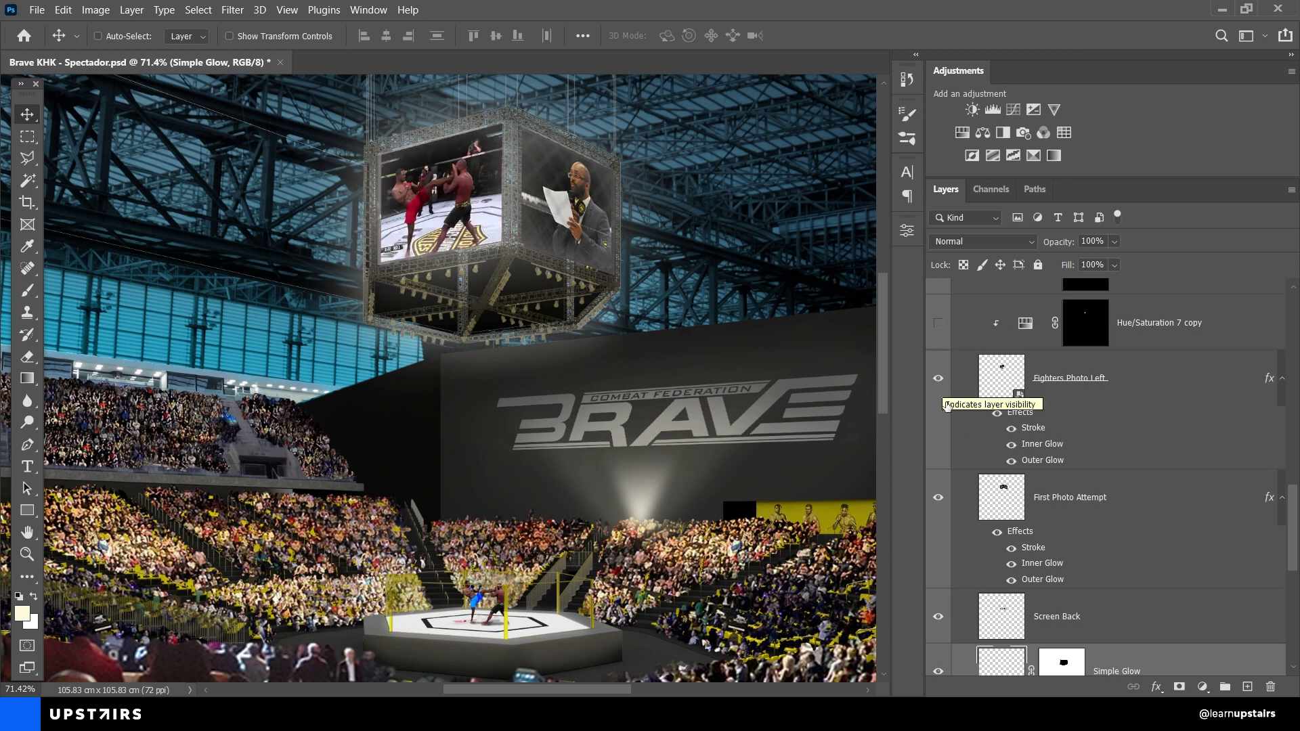
scroll(983, 455, "up", 1)
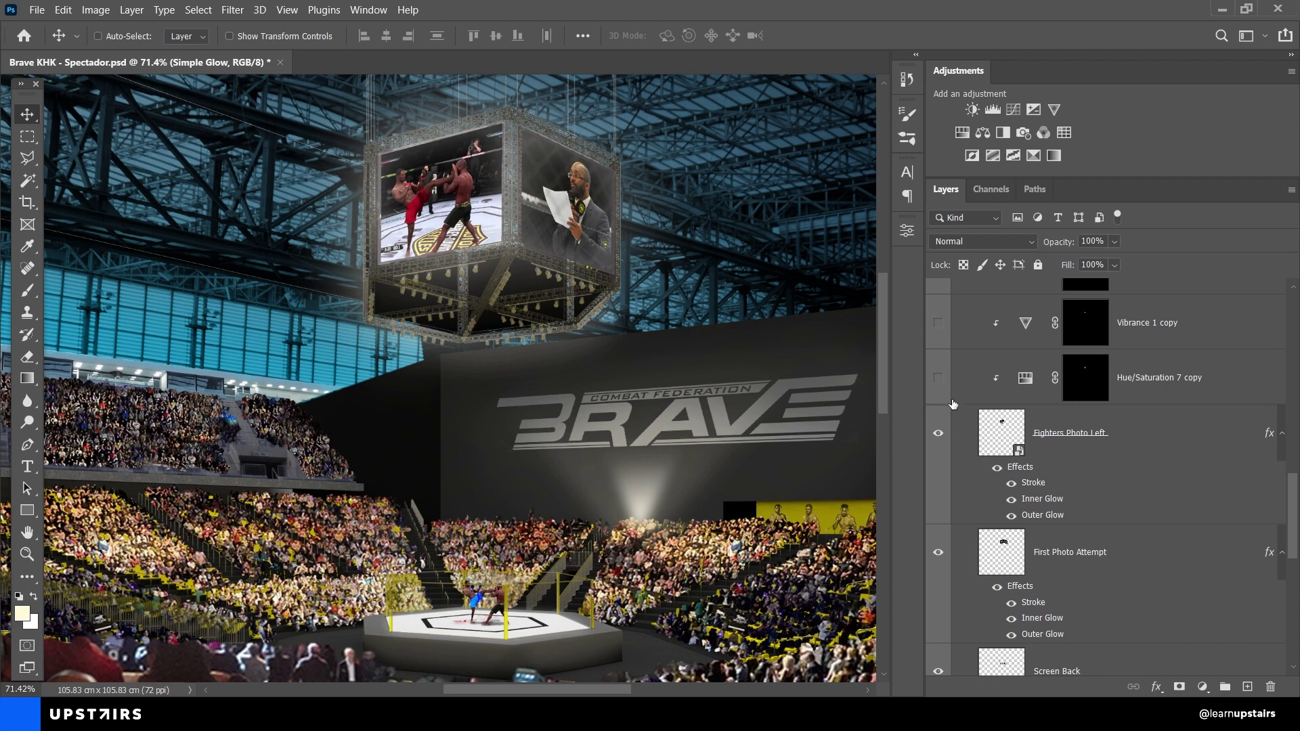
scroll(948, 391, "up", 1)
left_click(938, 379)
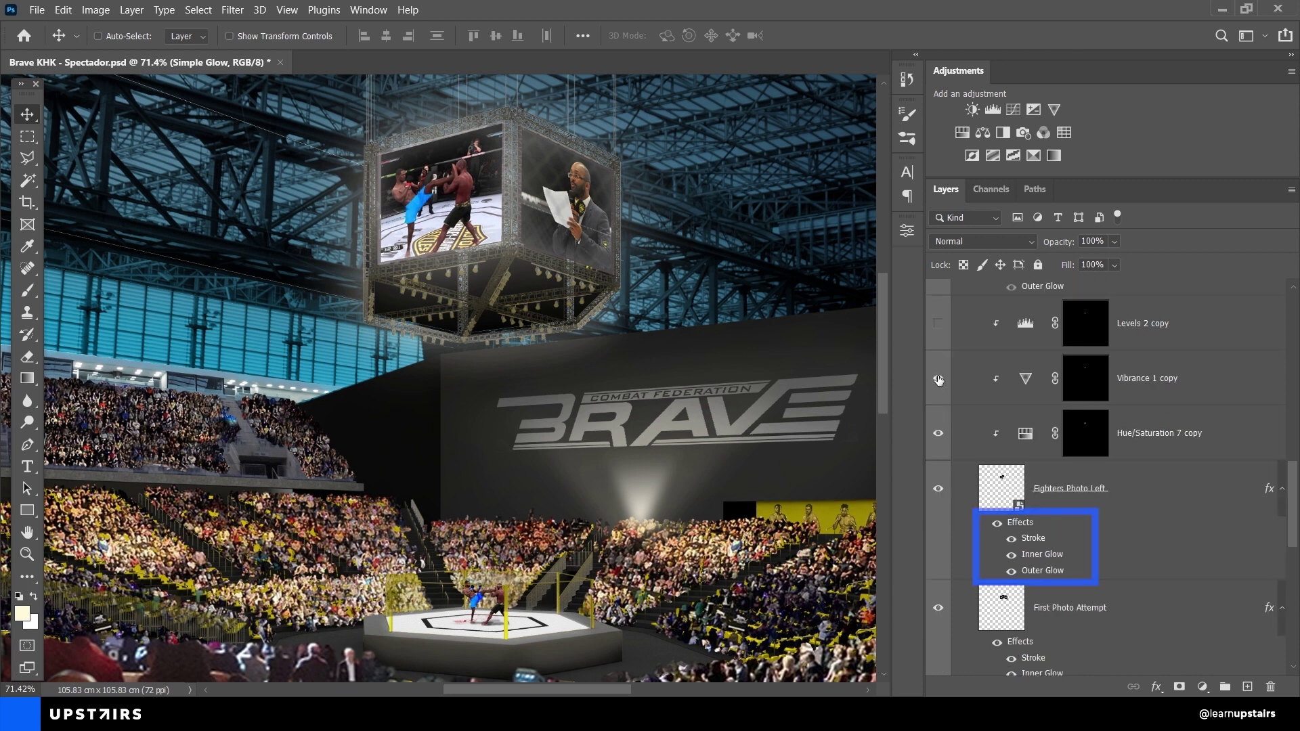
scroll(953, 366, "down", 1)
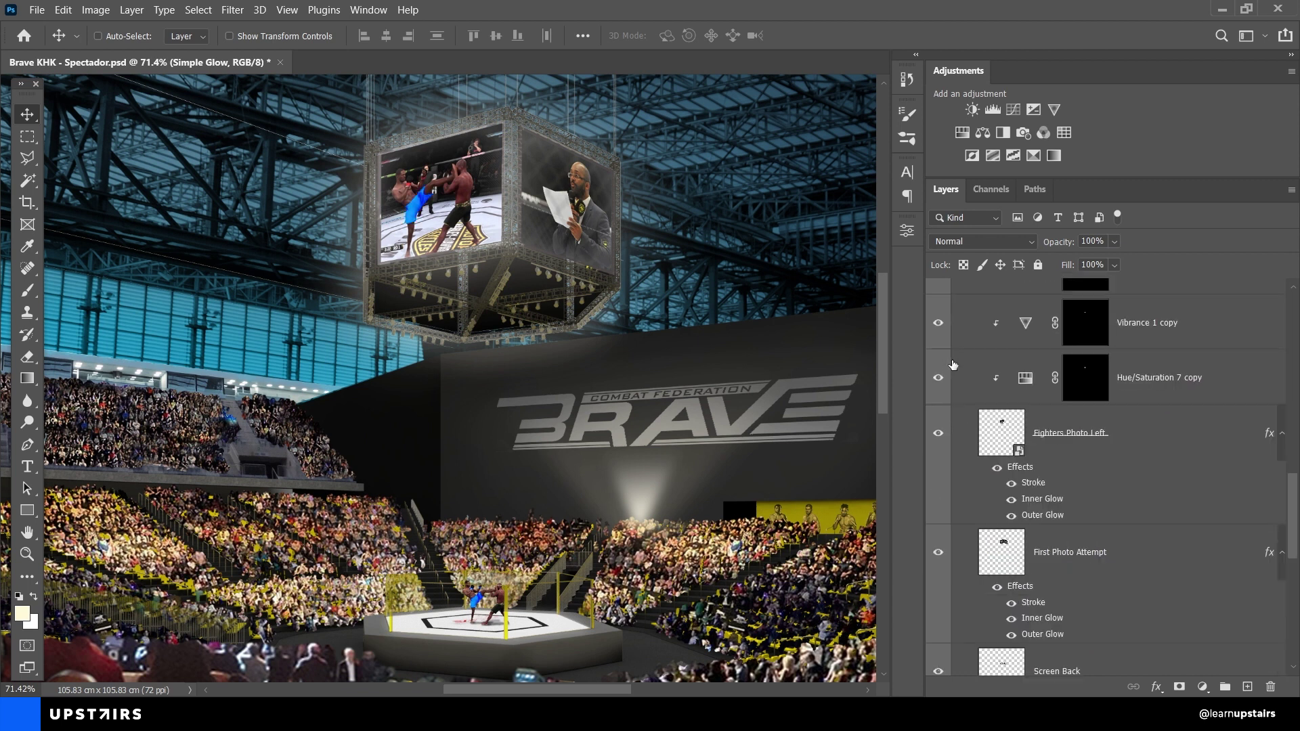
Step: Review Fighters Photo Left's Stroke, Inner Glow and Outer Glow layer styles
right_click(969, 439)
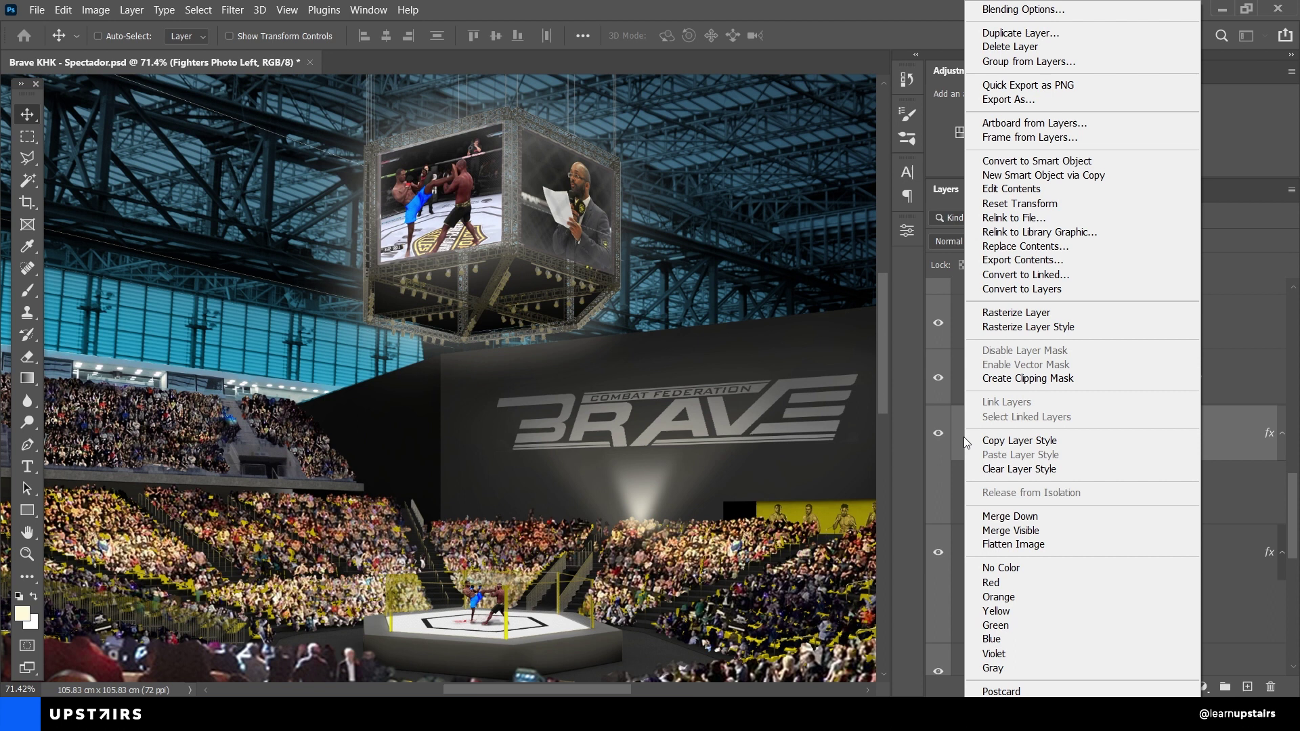
left_click(1033, 10)
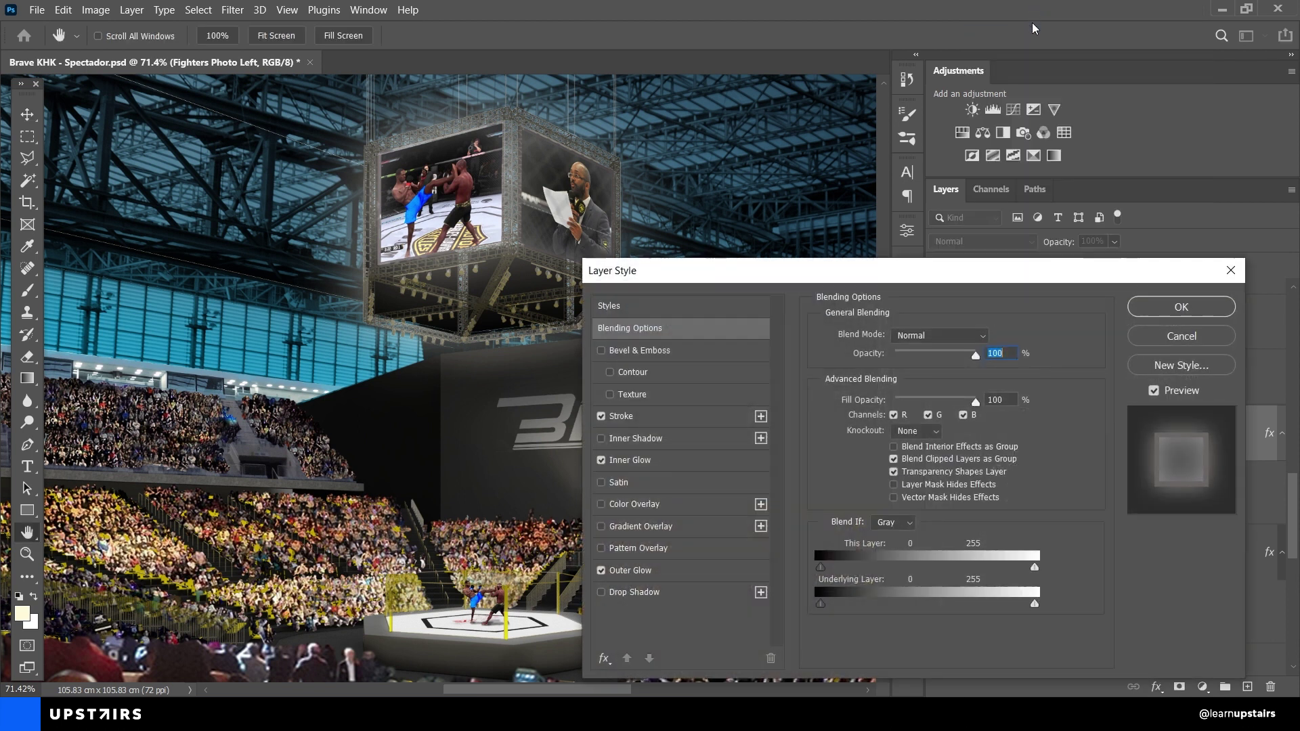
left_click(629, 418)
left_click(623, 463)
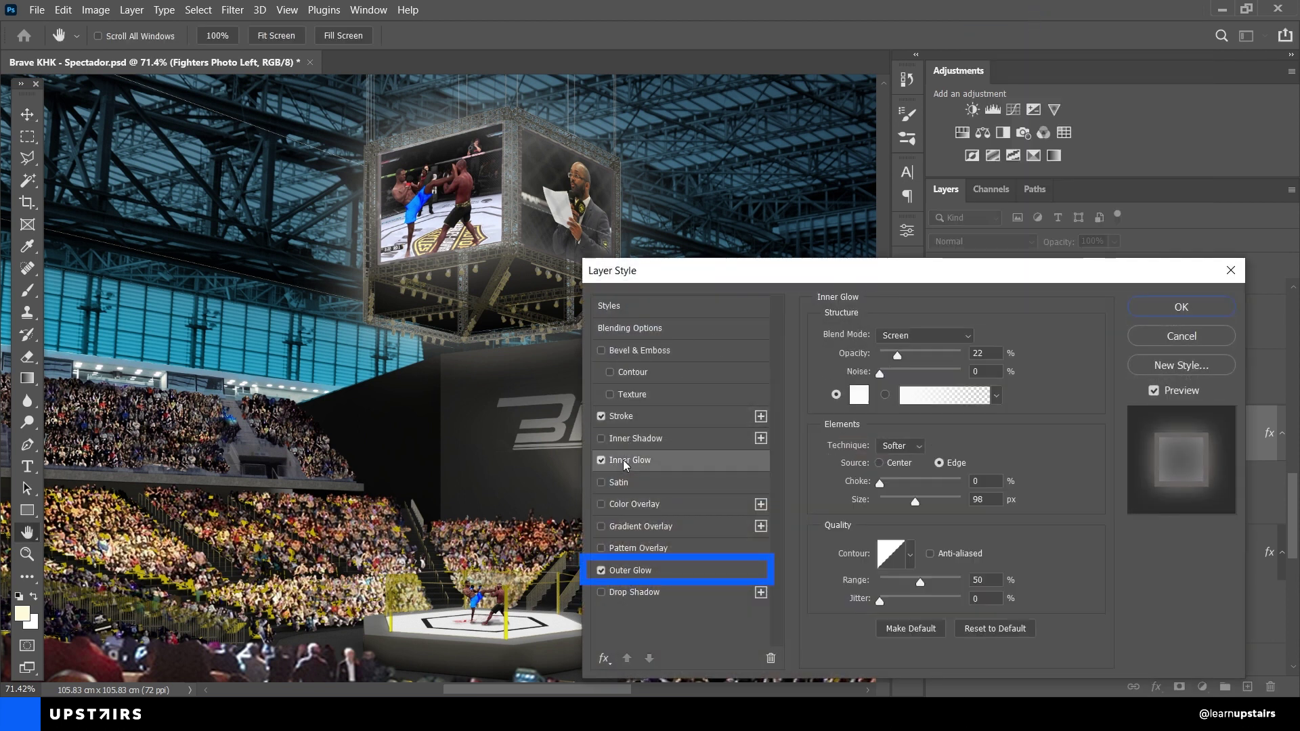
left_click(631, 573)
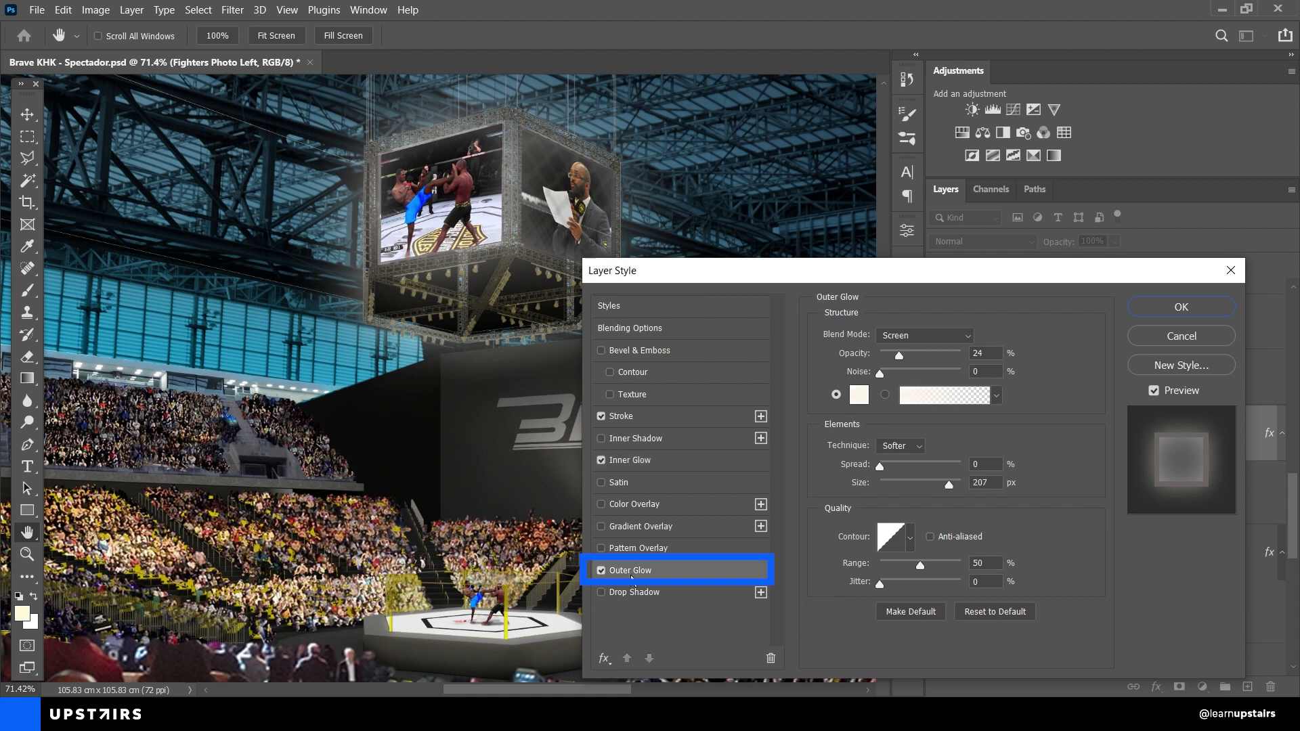
left_click(1181, 307)
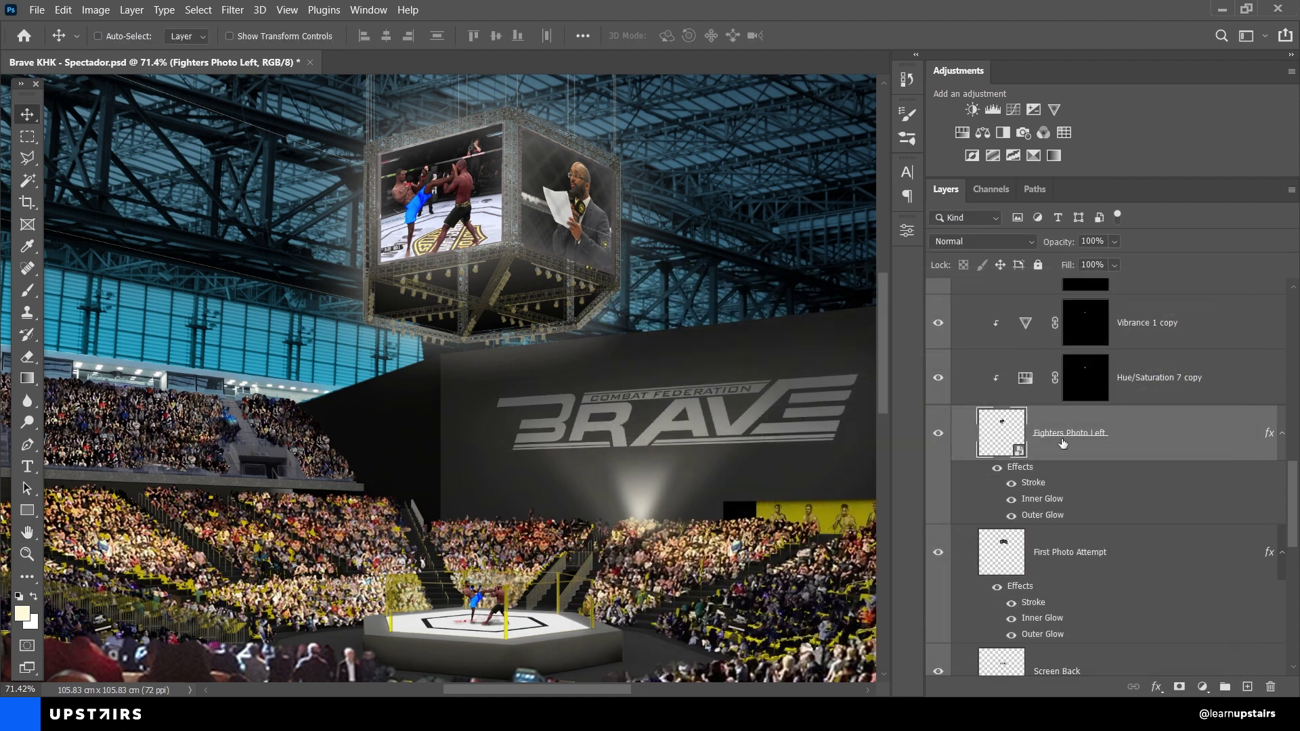
scroll(1037, 466, "up", 5)
Step: Show Fighters Photo Right with its colour adjustments, Levels 2 and Screen Glow
left_click(938, 537)
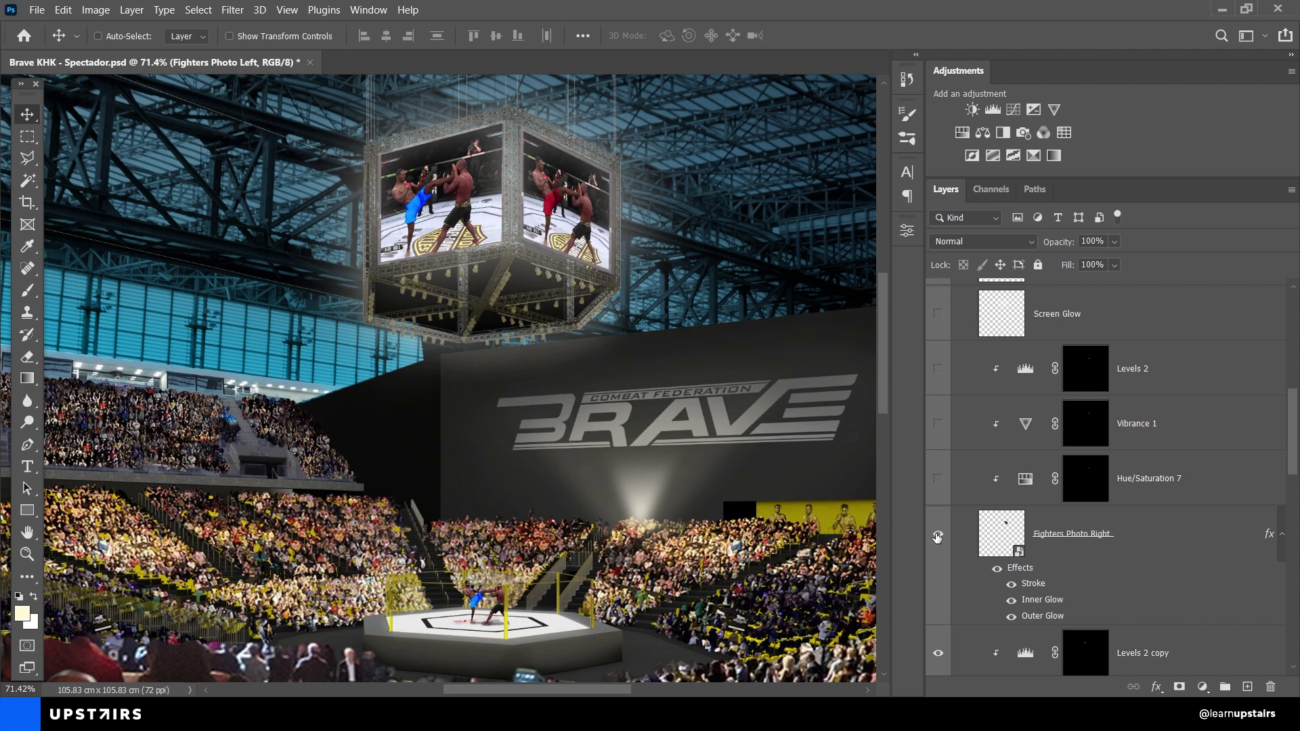
left_click_drag(942, 487, 938, 368)
scroll(939, 380, "up", 2)
left_click(938, 427)
left_click(939, 426)
left_click(939, 426)
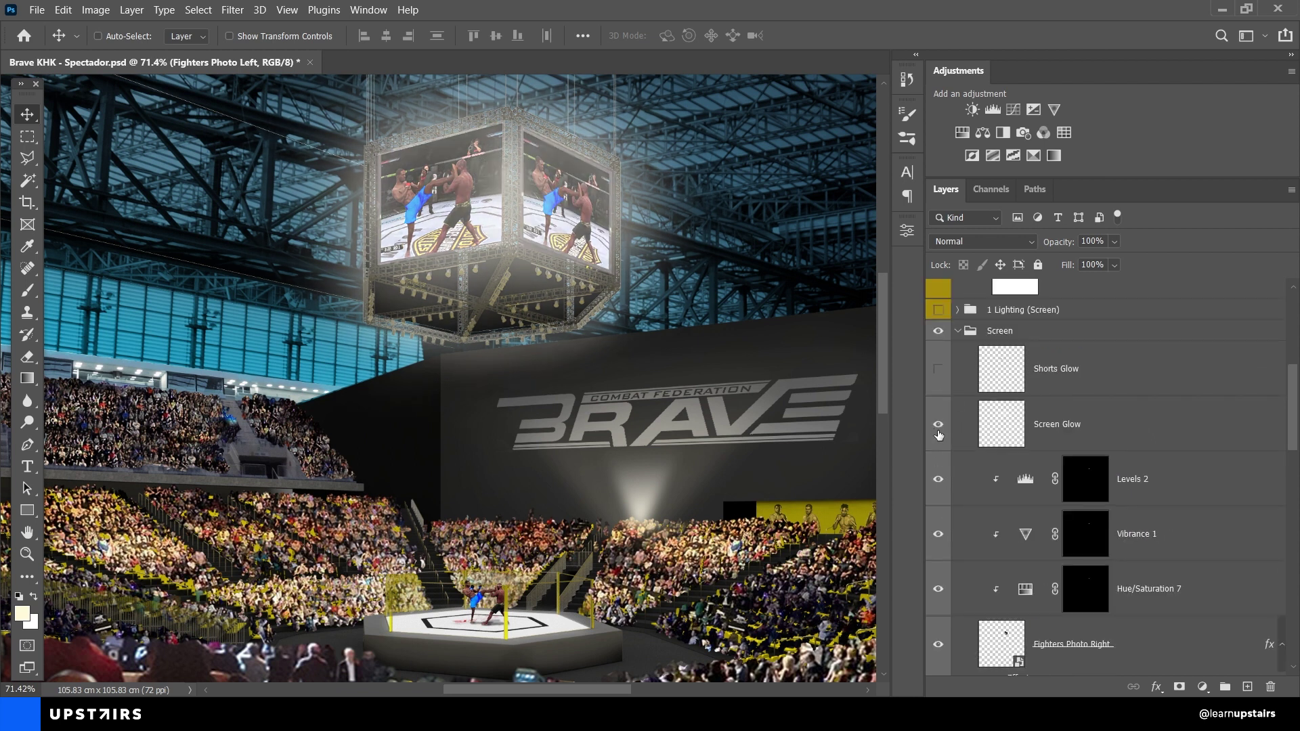
Step: Turn on Shorts Glow to brighten the blue shorts, comparing it off and on
left_click(938, 370)
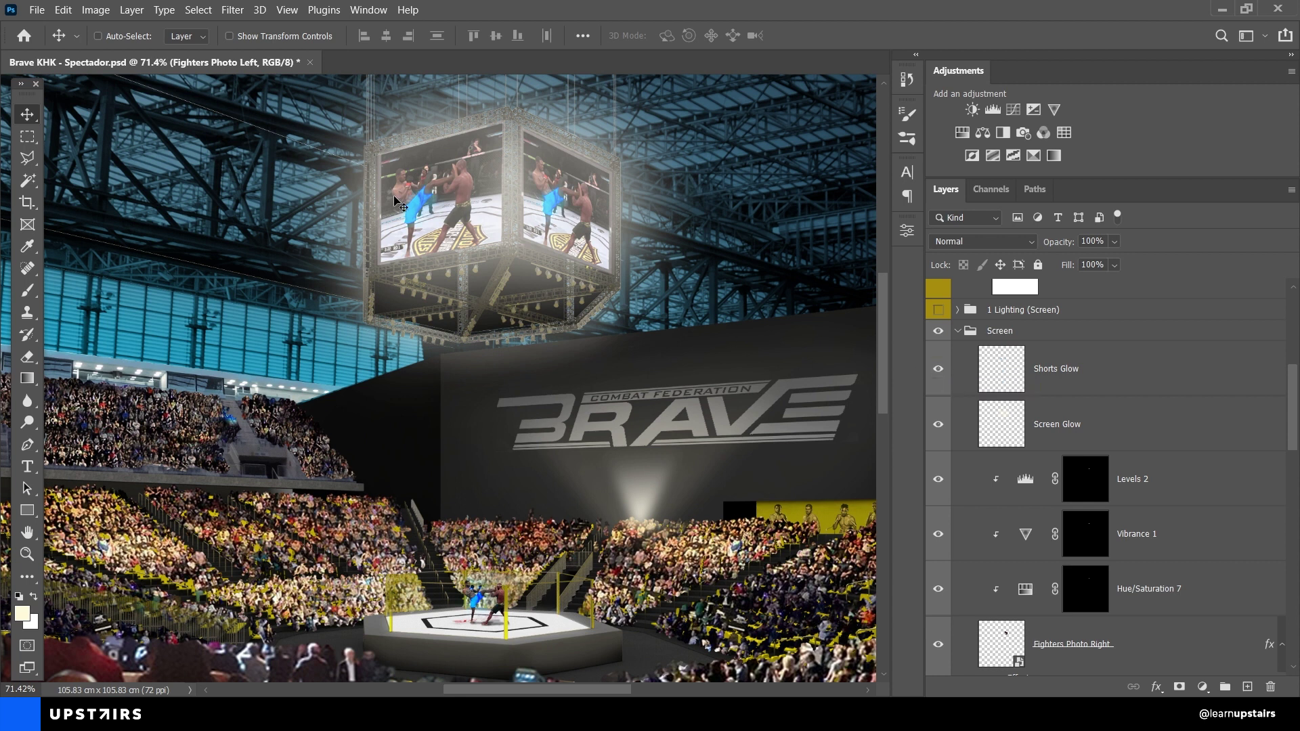
scroll(398, 196, "up", 3)
left_click(947, 372)
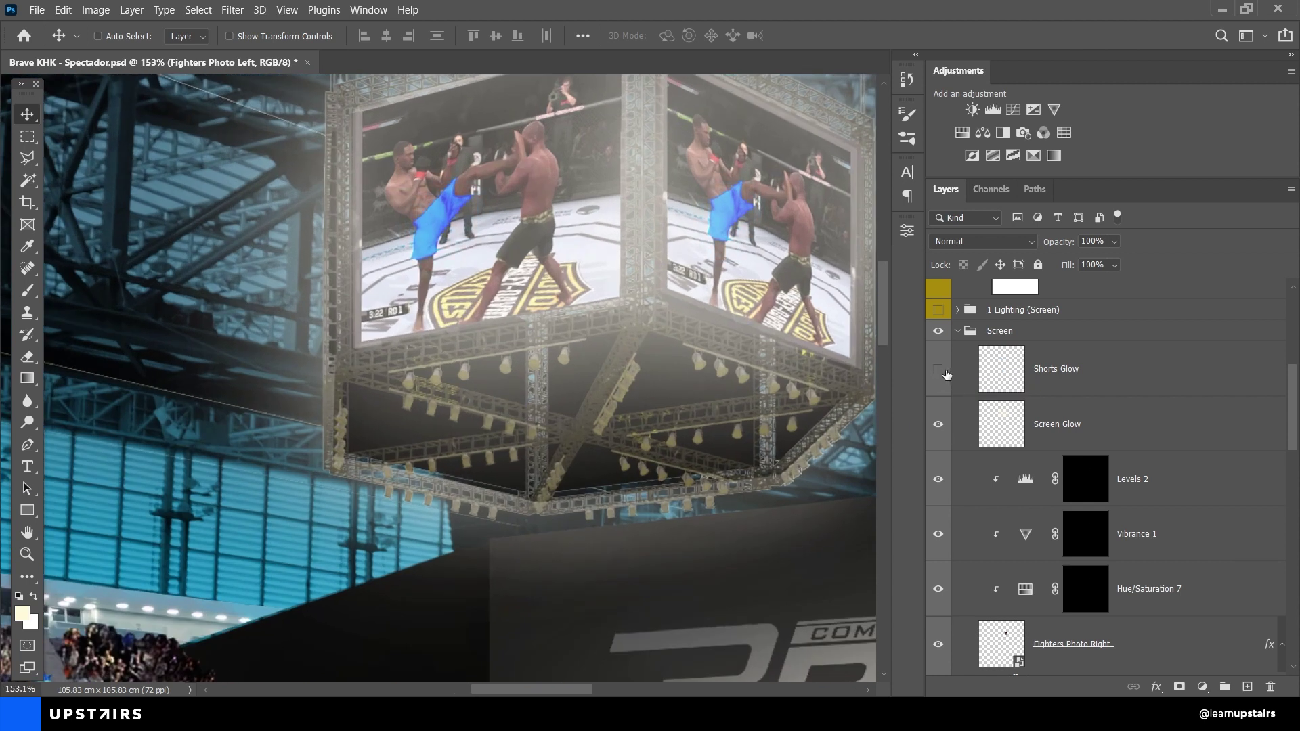
left_click(948, 371)
scroll(738, 372, "down", 3)
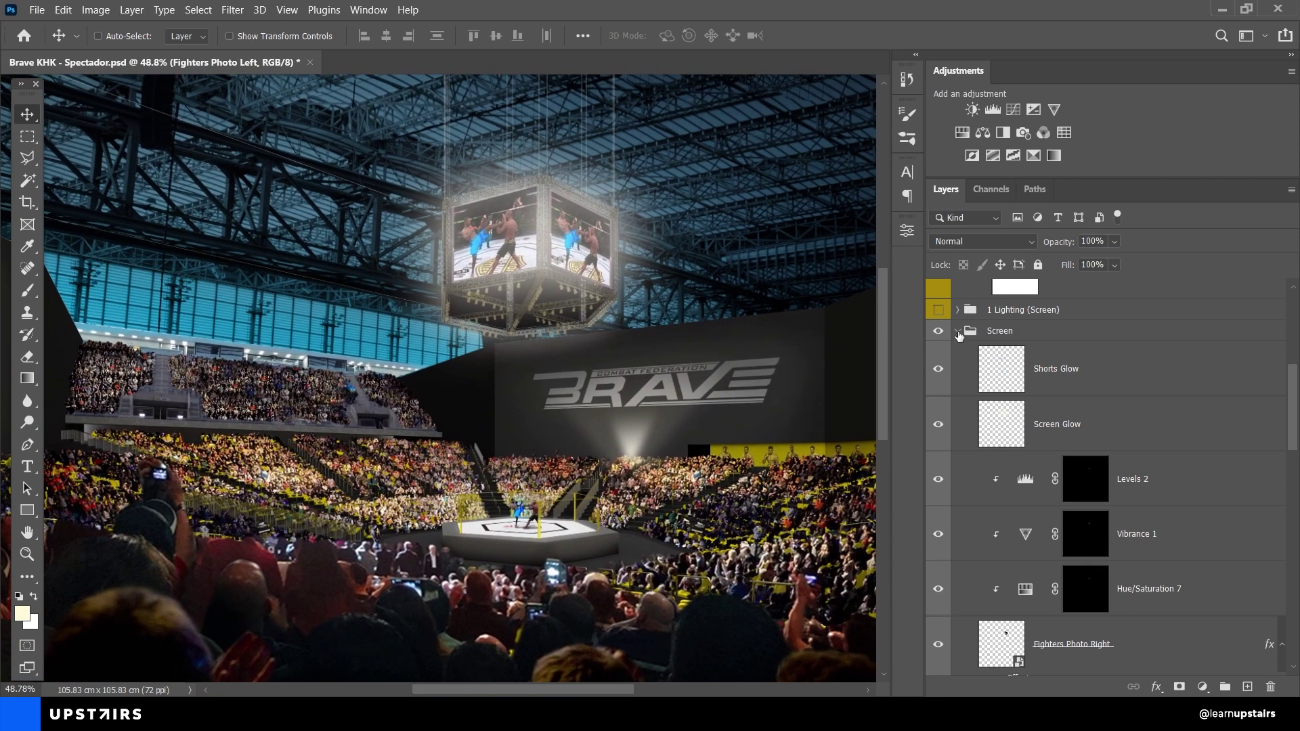
Step: Collapse the Screen group, then expand the 1 Lighting (Screen) group and make it visible
left_click(958, 332)
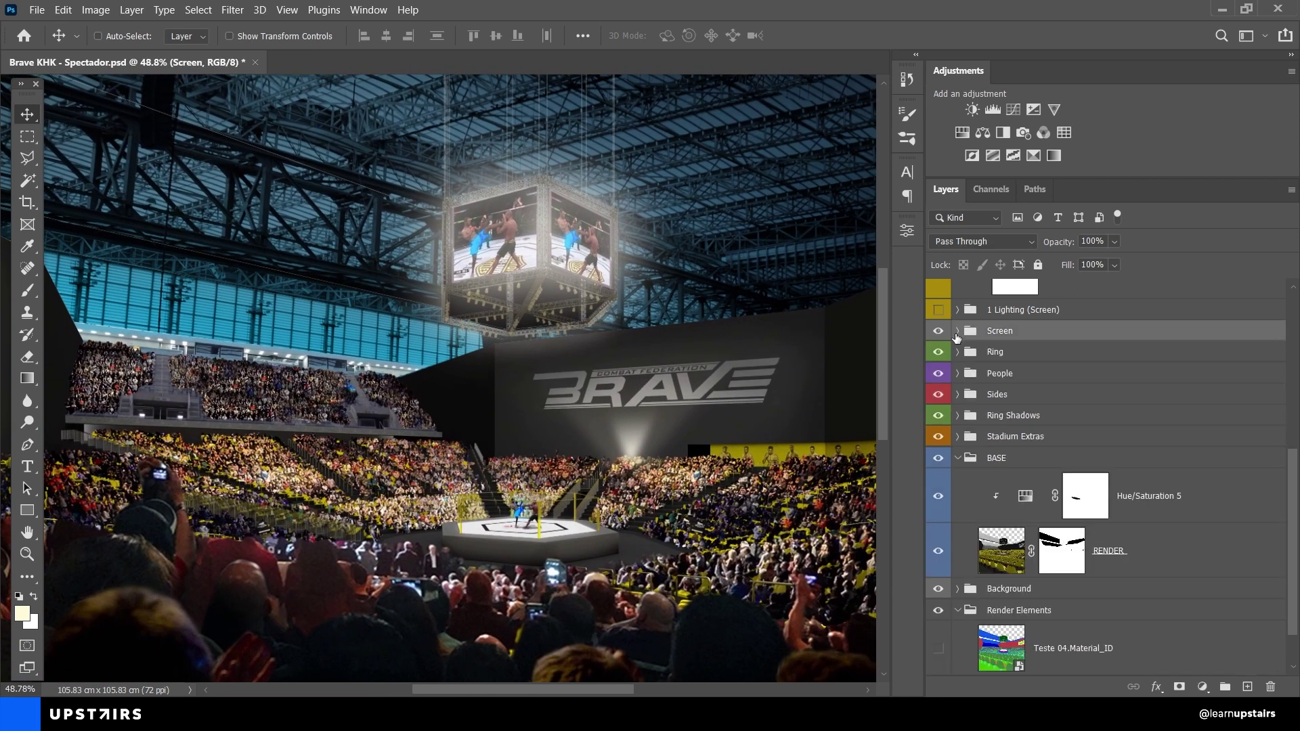
scroll(962, 352, "up", 3)
left_click(958, 474)
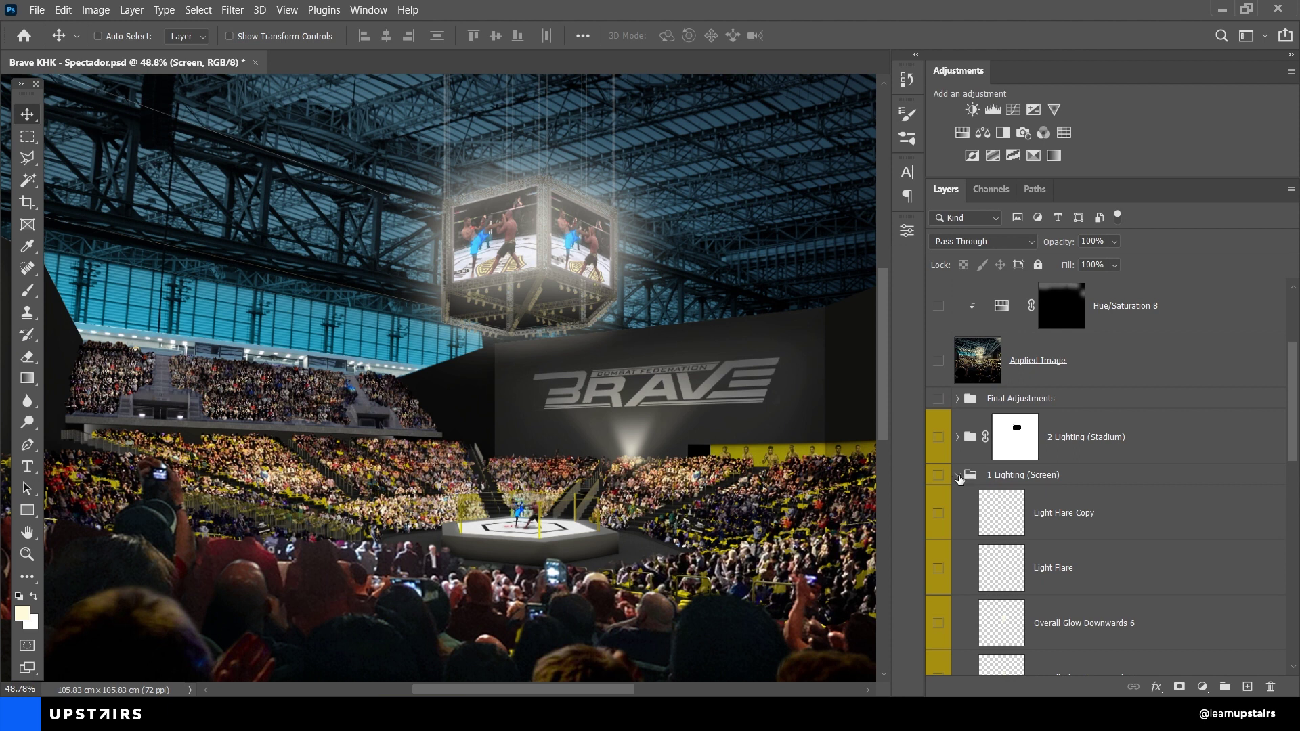
left_click(939, 474)
scroll(942, 482, "down", 5)
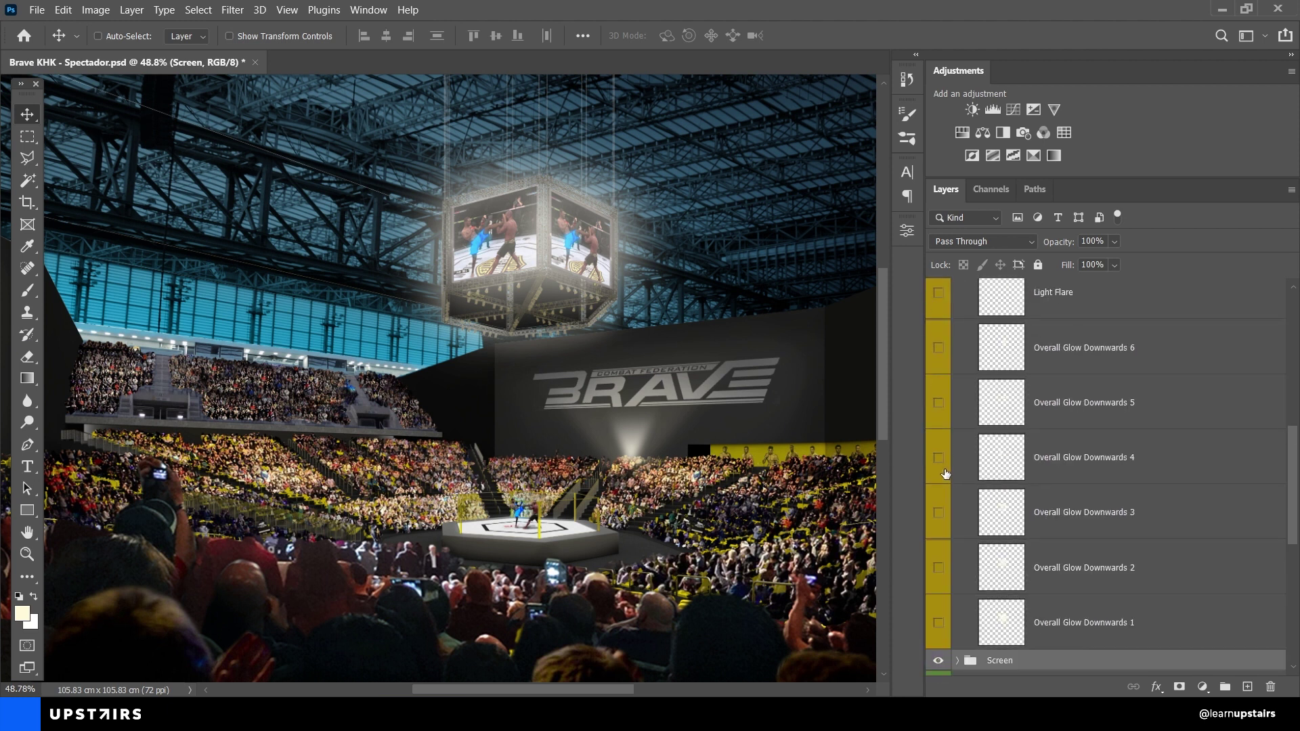
Step: Turn on Overall Glow Downwards 1, 2 and 3
left_click(955, 630)
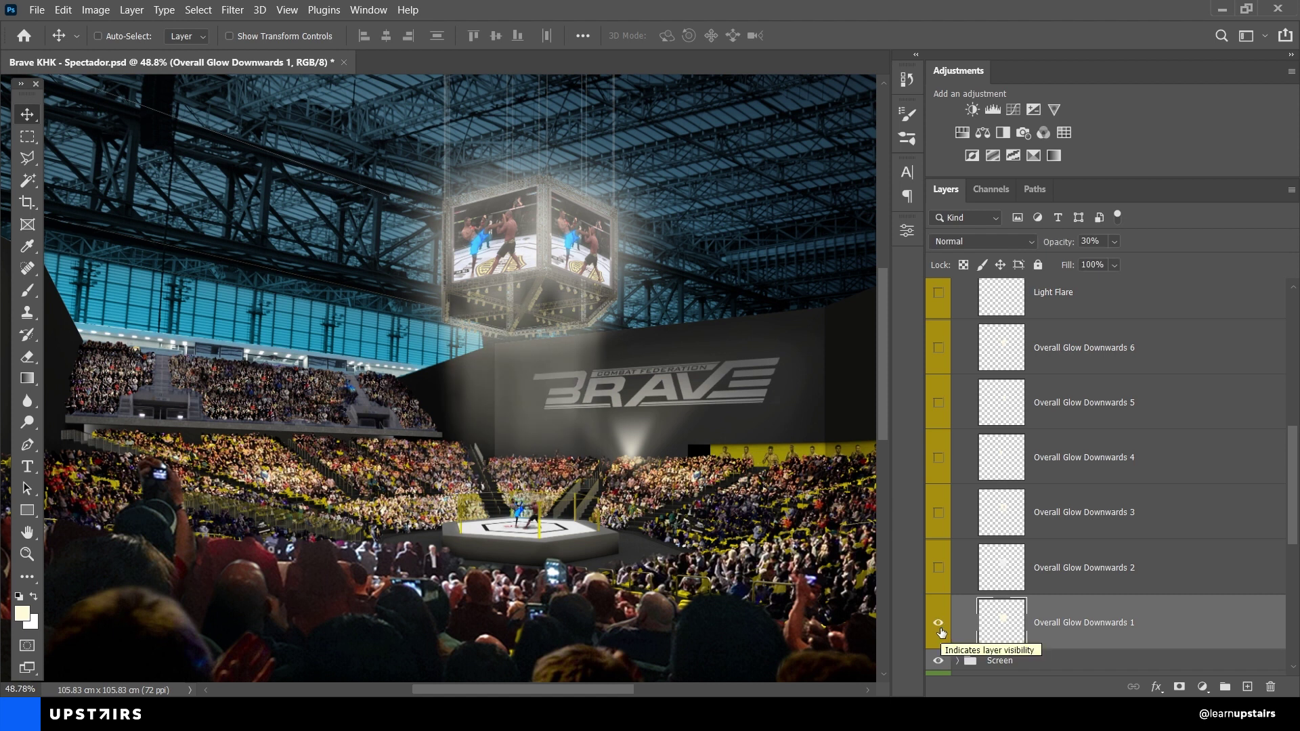
scroll(962, 630, "up", 1)
scroll(962, 630, "up", 1)
scroll(963, 630, "down", 2)
left_click(948, 622)
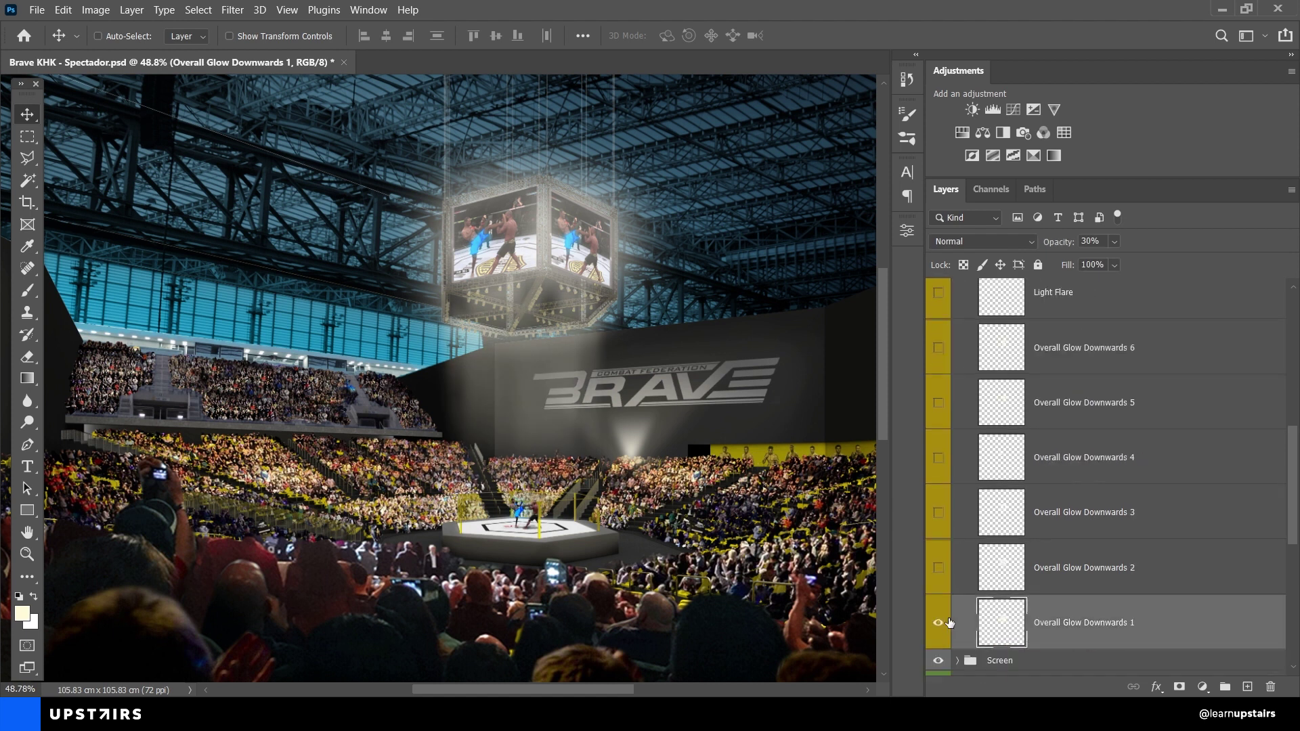
left_click(948, 572)
left_click(940, 515)
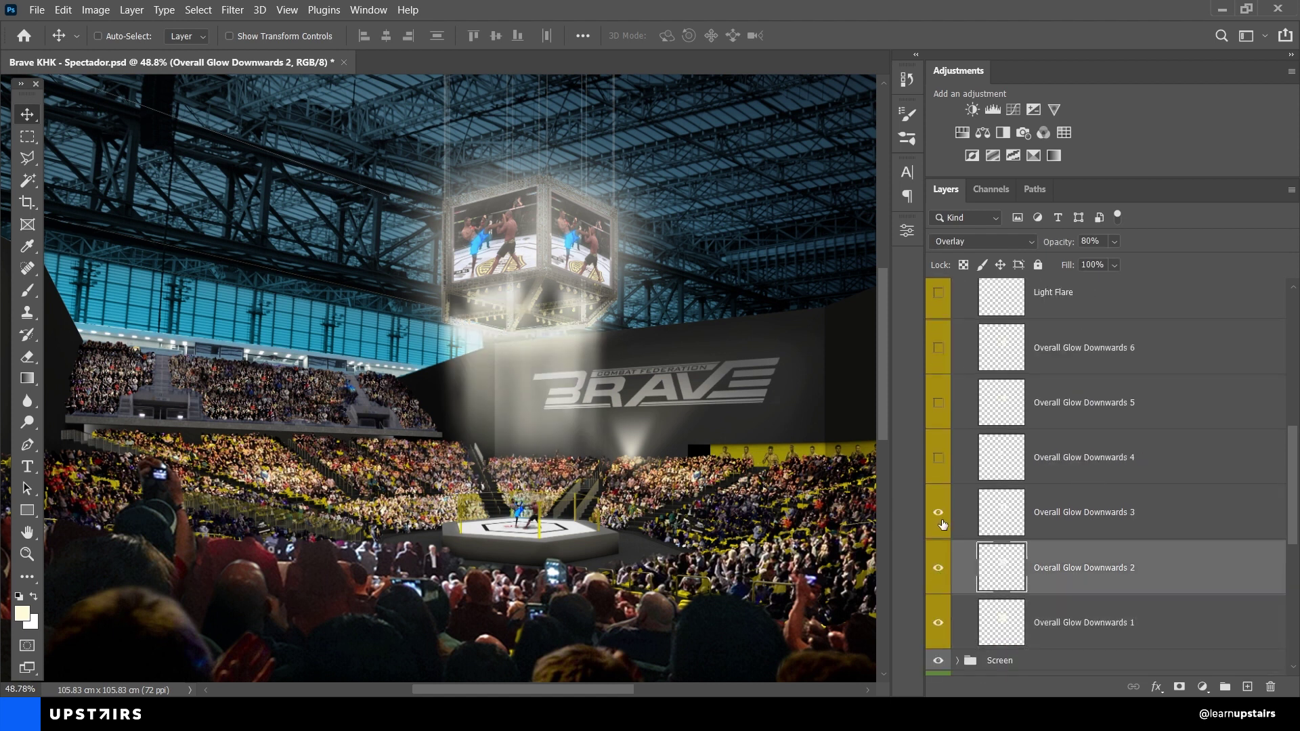
Step: Turn on Overall Glow Downwards 4, 5 and 6 to cast beams down from the cube
left_click(962, 520)
left_click(939, 459)
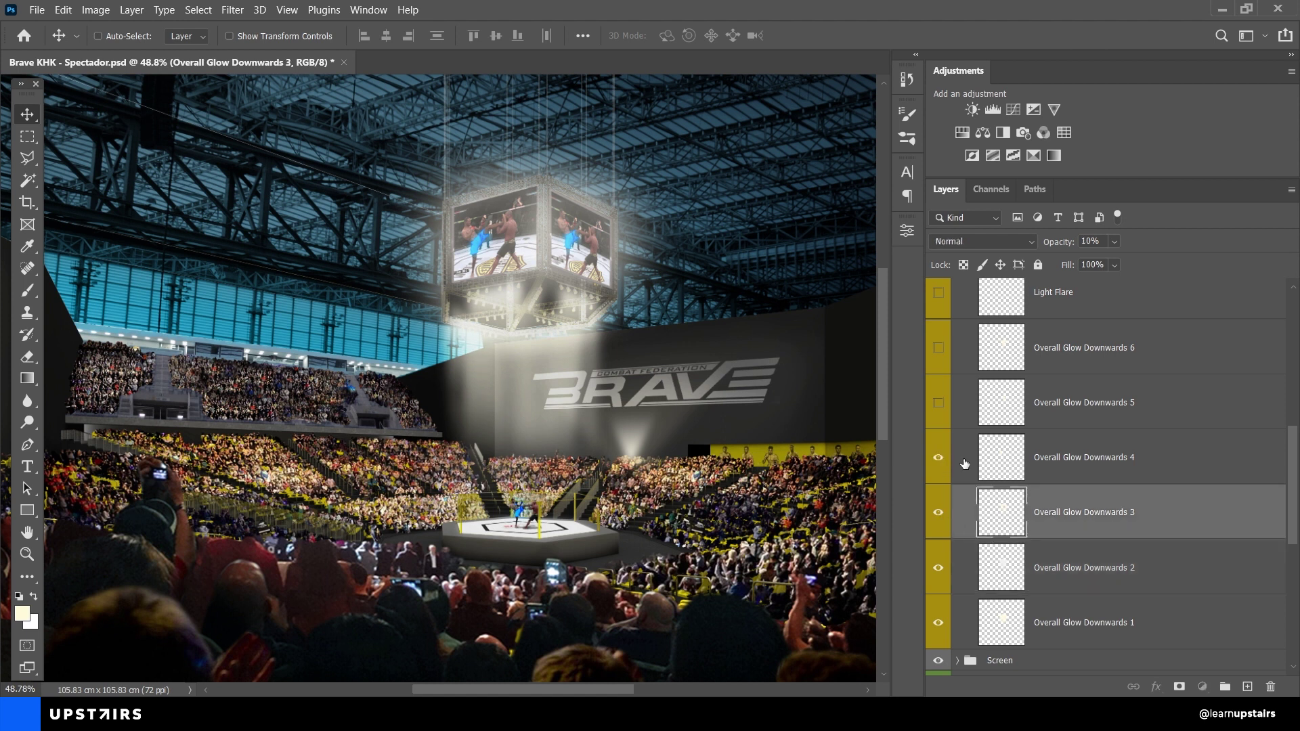
left_click(965, 464)
left_click(939, 406)
left_click(965, 403)
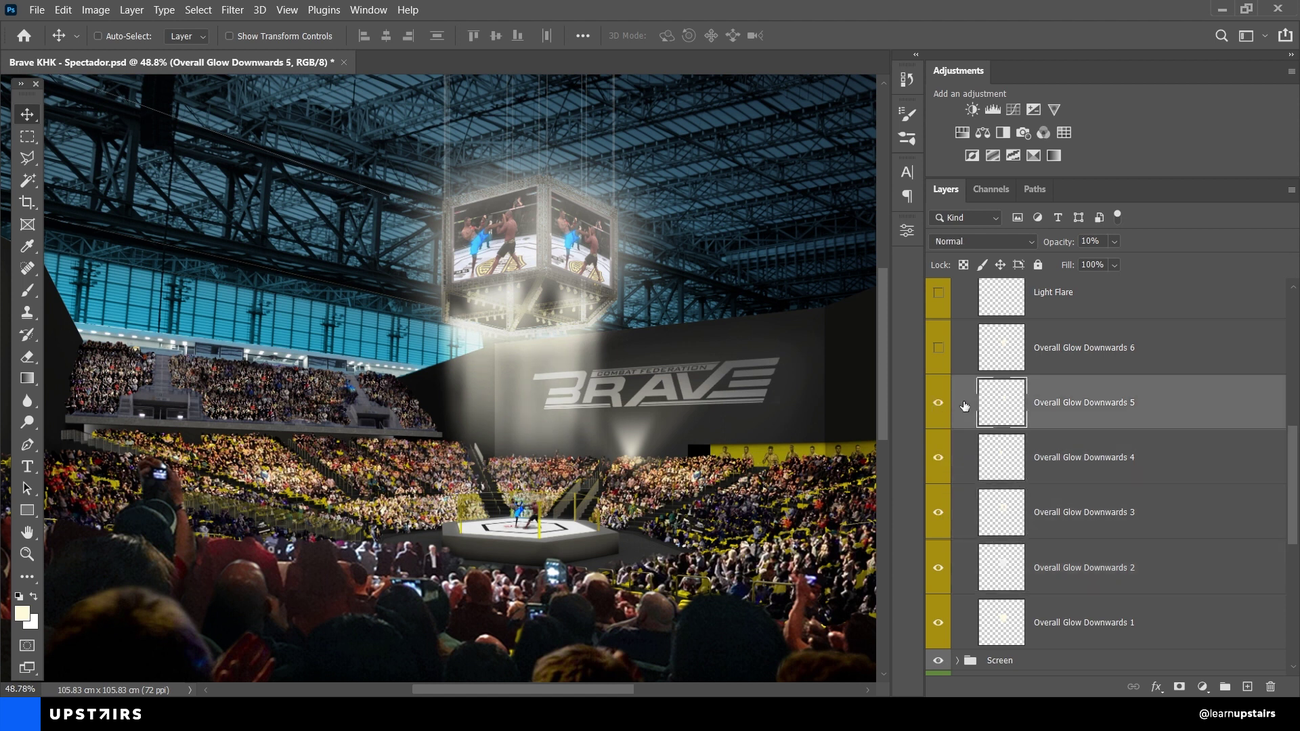
scroll(942, 404, "up", 1)
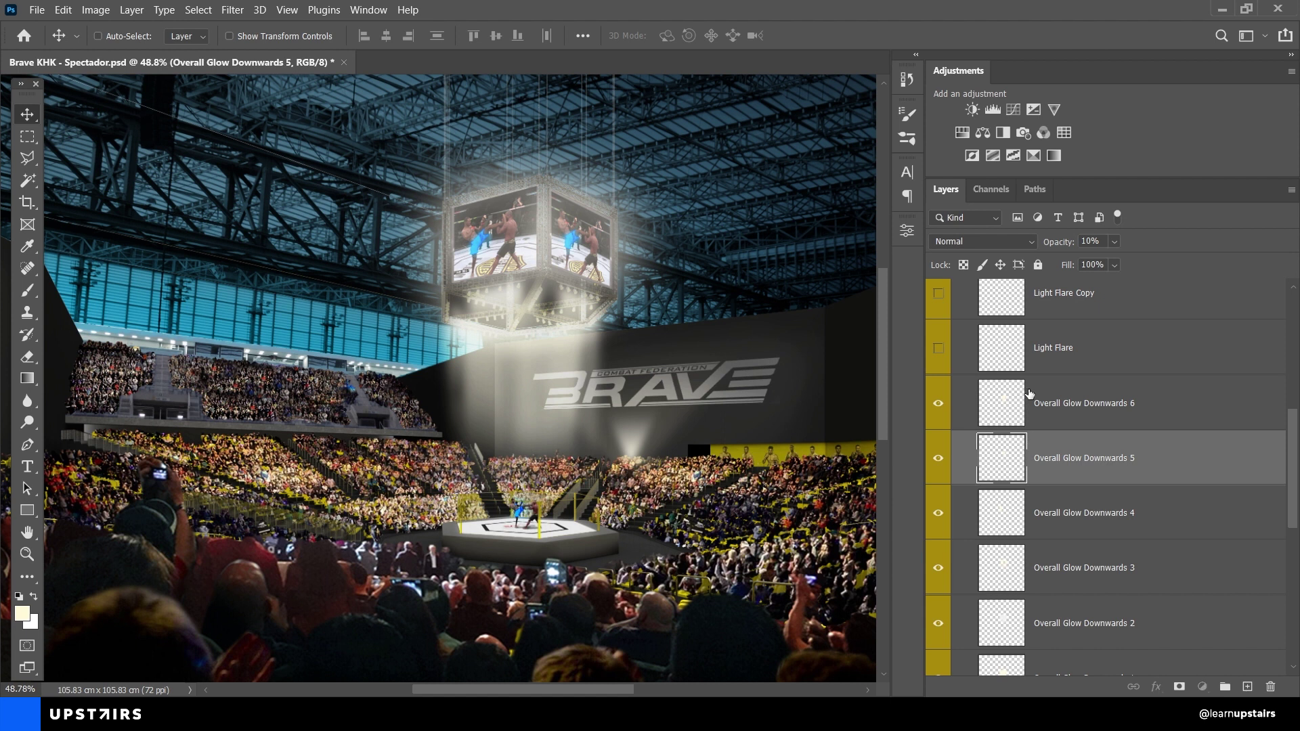
left_click(985, 400)
scroll(1049, 449, "up", 1)
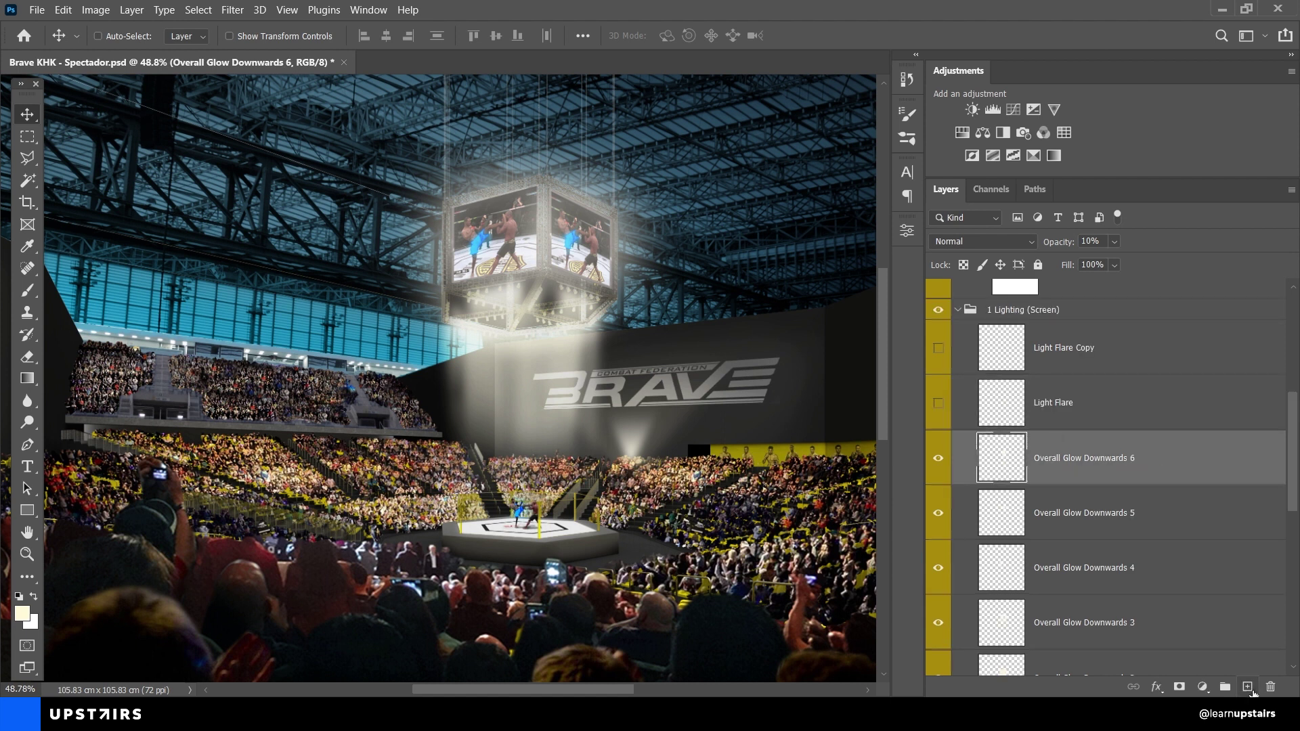
Step: Add a new layer above the glows and set up a soft 200 px brush at 4% opacity
left_click(1252, 692)
key("b")
scroll(474, 441, "up", 3)
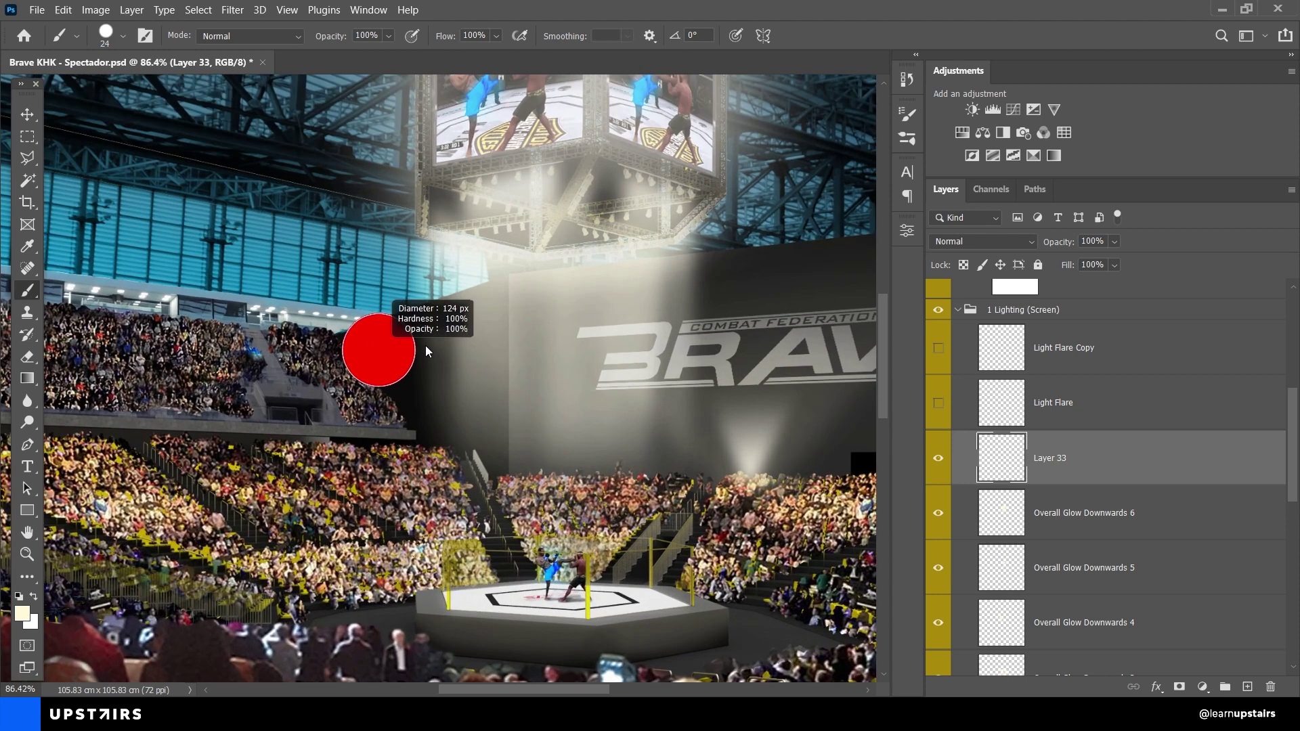
left_click_drag(426, 351, 434, 396)
left_click_drag(334, 459, 352, 468)
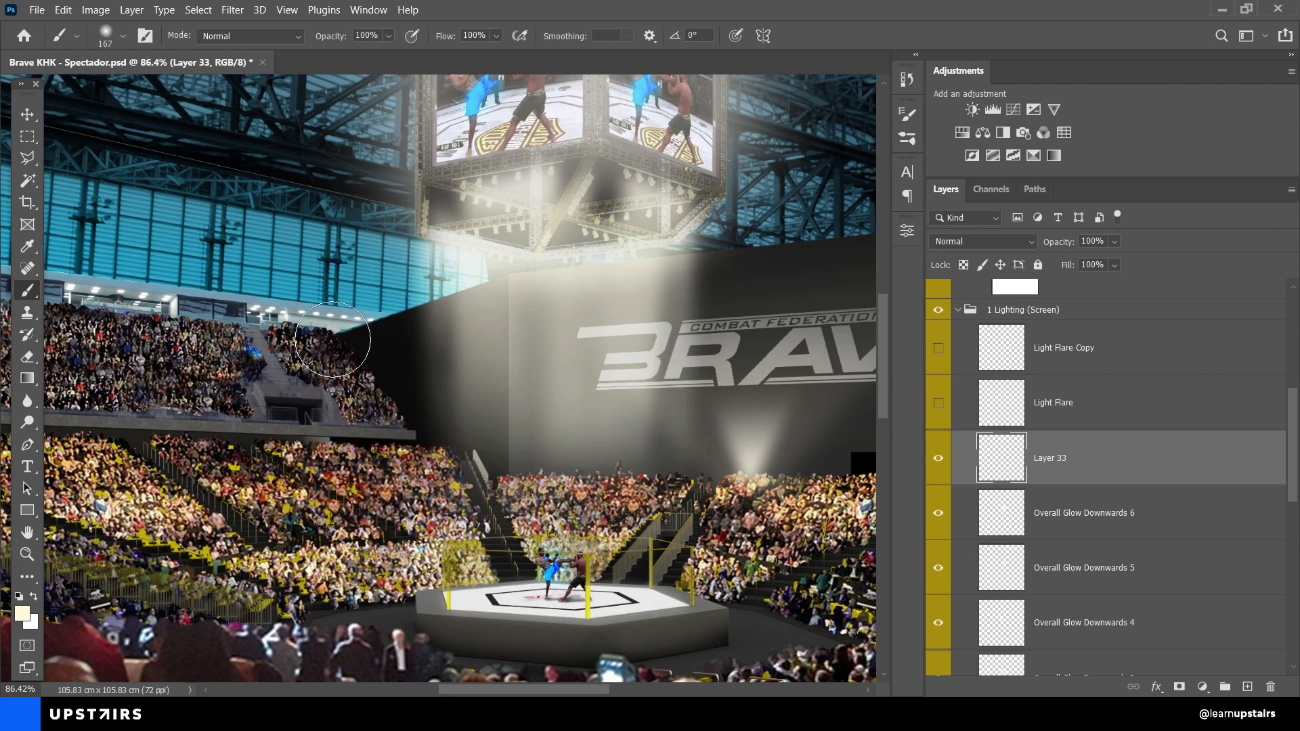
right_click(332, 338)
left_click_drag(278, 379, 322, 368)
left_click(388, 36)
left_click_drag(407, 55, 331, 54)
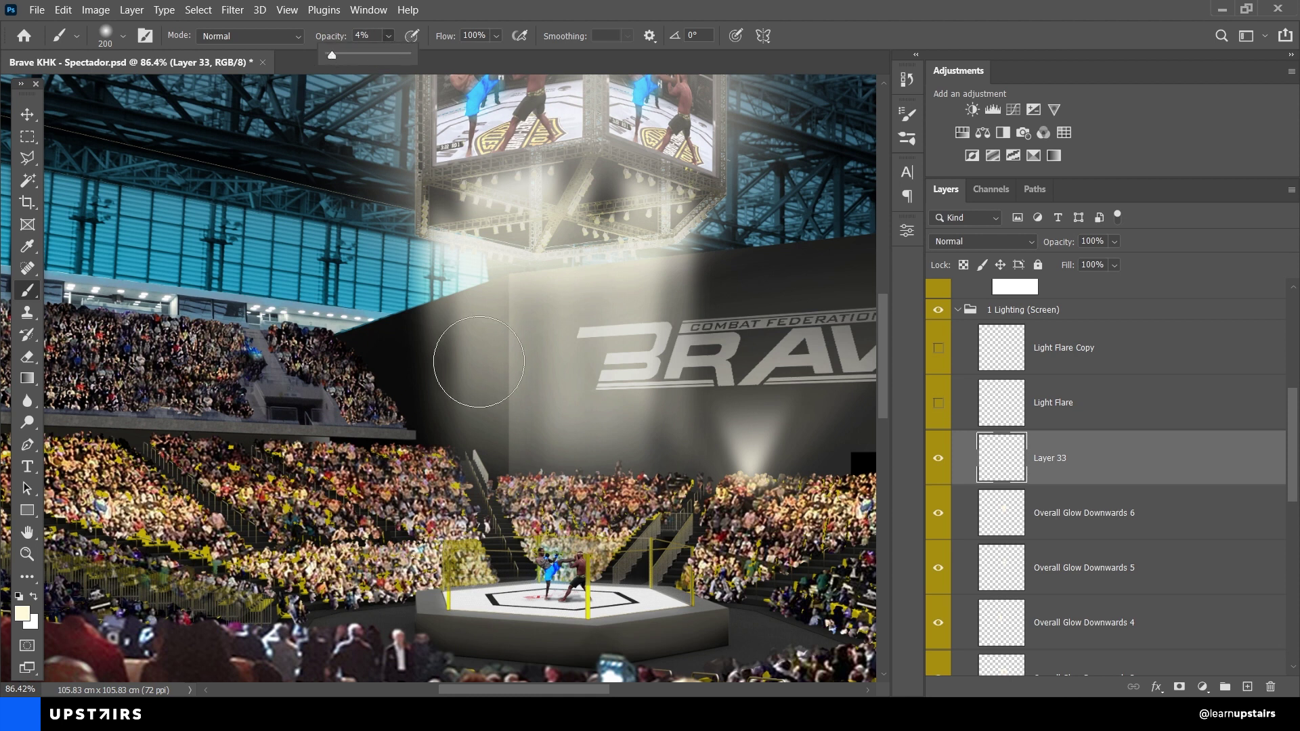
left_click(379, 339)
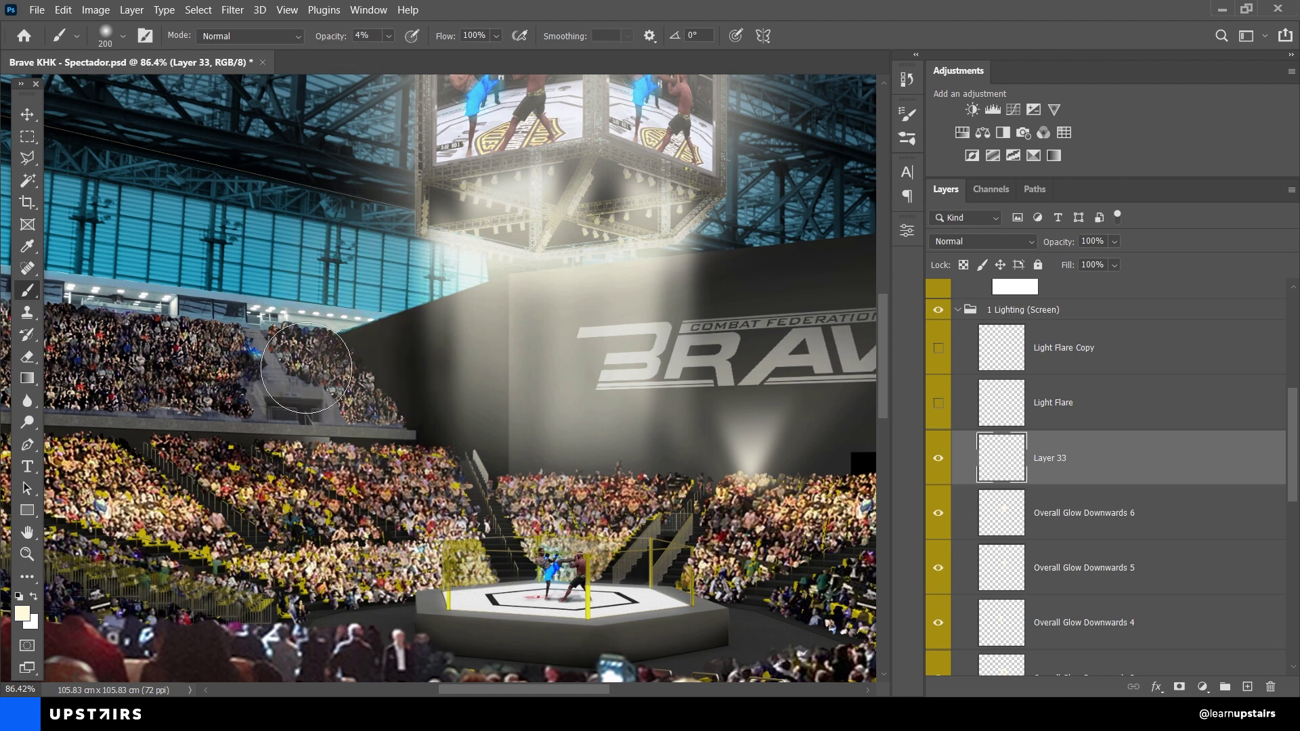
Step: Paint a faint haze over the upper-left stands, then undo the strokes
mouse_move(306, 368)
left_mouse_down()
mouse_move(325, 259)
mouse_move(342, 257)
mouse_move(320, 300)
mouse_move(350, 291)
mouse_move(333, 283)
mouse_move(317, 307)
mouse_move(335, 285)
mouse_move(323, 289)
mouse_move(372, 298)
mouse_move(306, 347)
mouse_move(359, 341)
mouse_move(325, 363)
mouse_move(354, 318)
mouse_move(307, 325)
mouse_move(362, 290)
mouse_move(305, 308)
mouse_move(237, 439)
mouse_move(304, 398)
mouse_move(336, 535)
mouse_move(310, 411)
left_mouse_up()
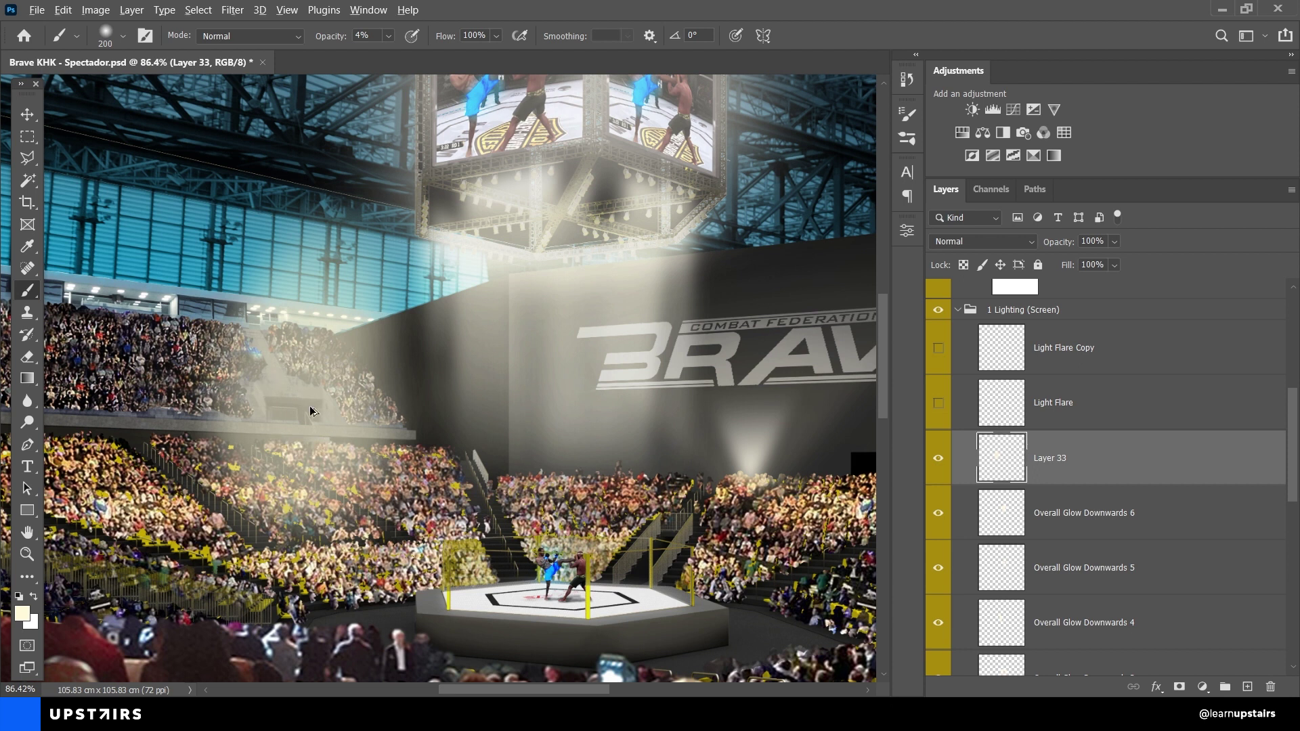
key("ctrl+z")
key("ctrl+z")
key("ctrl+z")
key("ctrl+z")
key("ctrl+z")
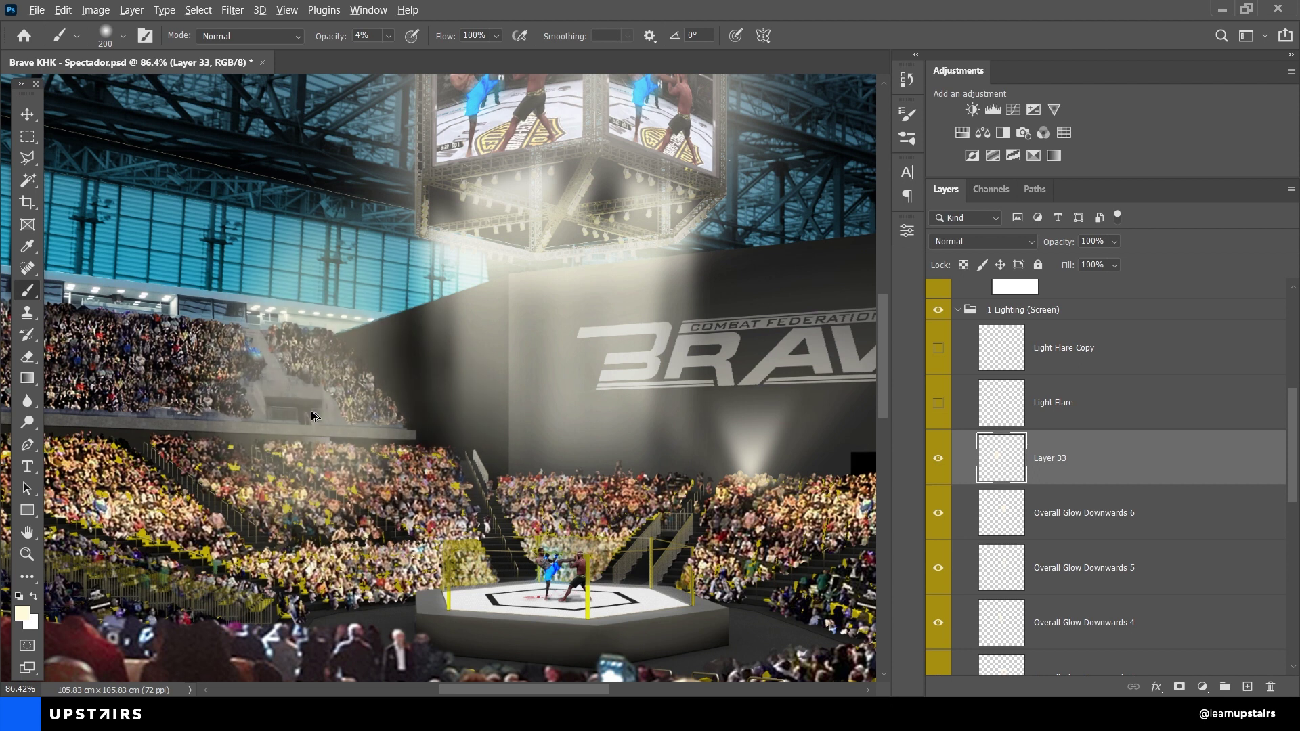
key("ctrl+z")
key("ctrl+z")
key("ctrl+z")
key("ctrl+z")
key("ctrl+z")
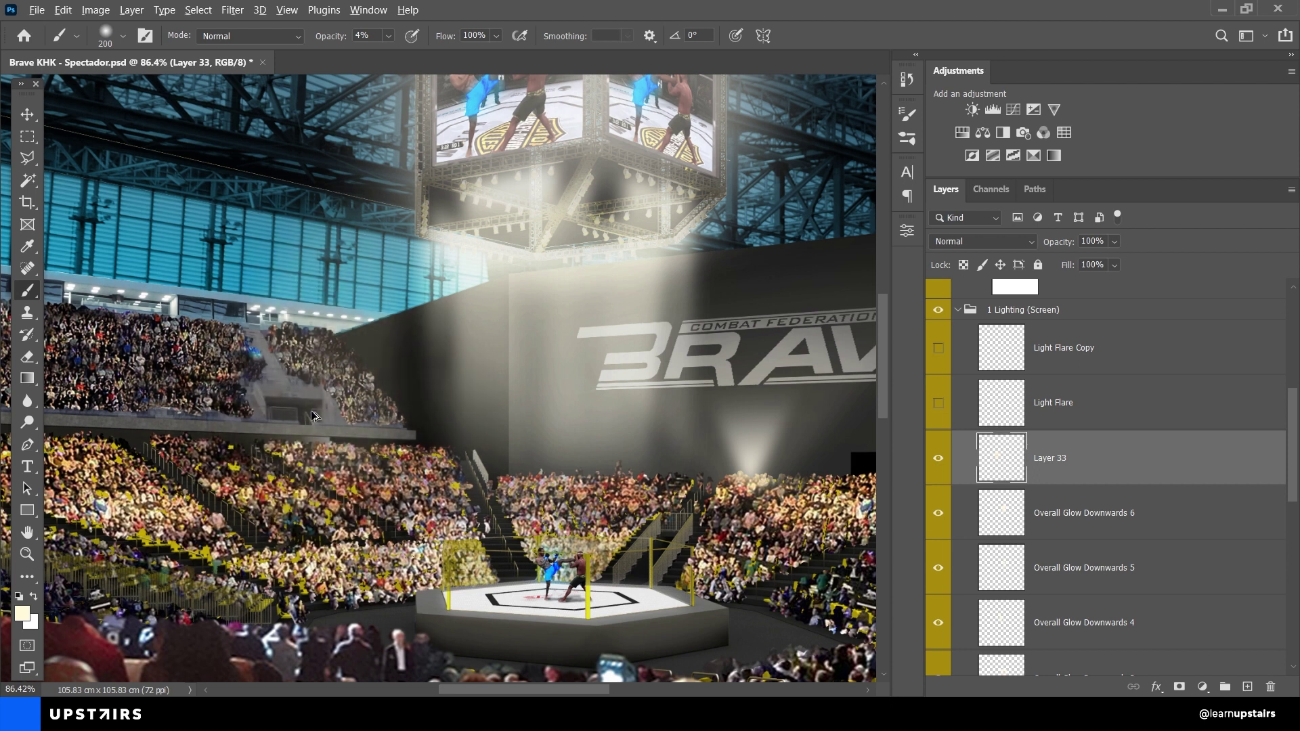
key("ctrl+z")
key("ctrl+z")
key("ctrl+z")
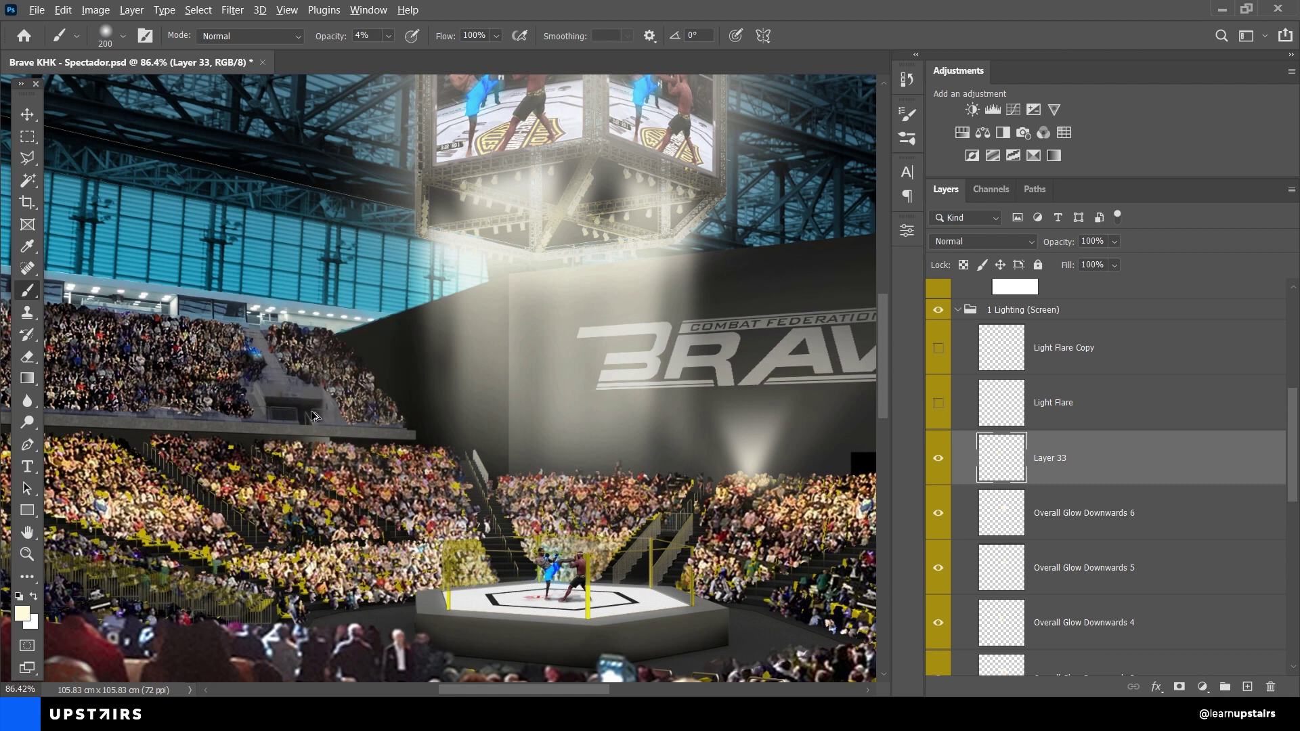
key("ctrl+z")
key("ctrl+z")
key("ctrl+z")
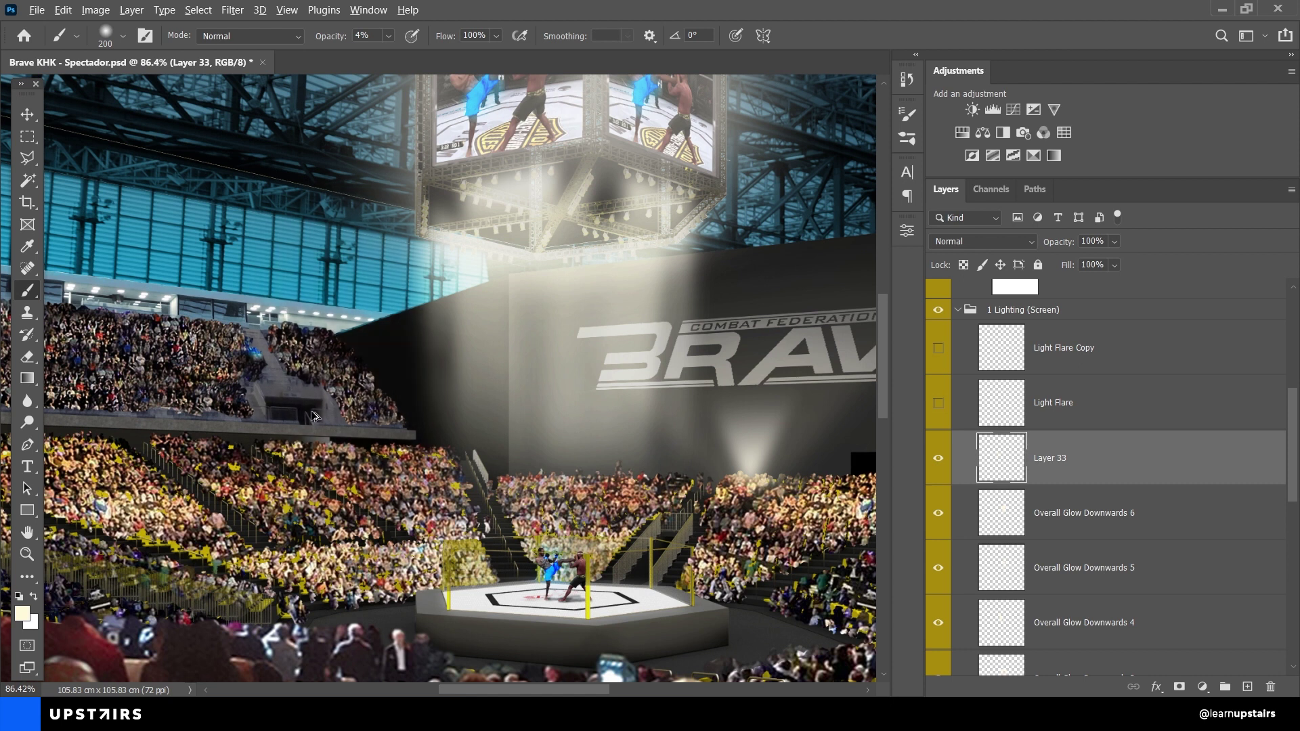
key("v")
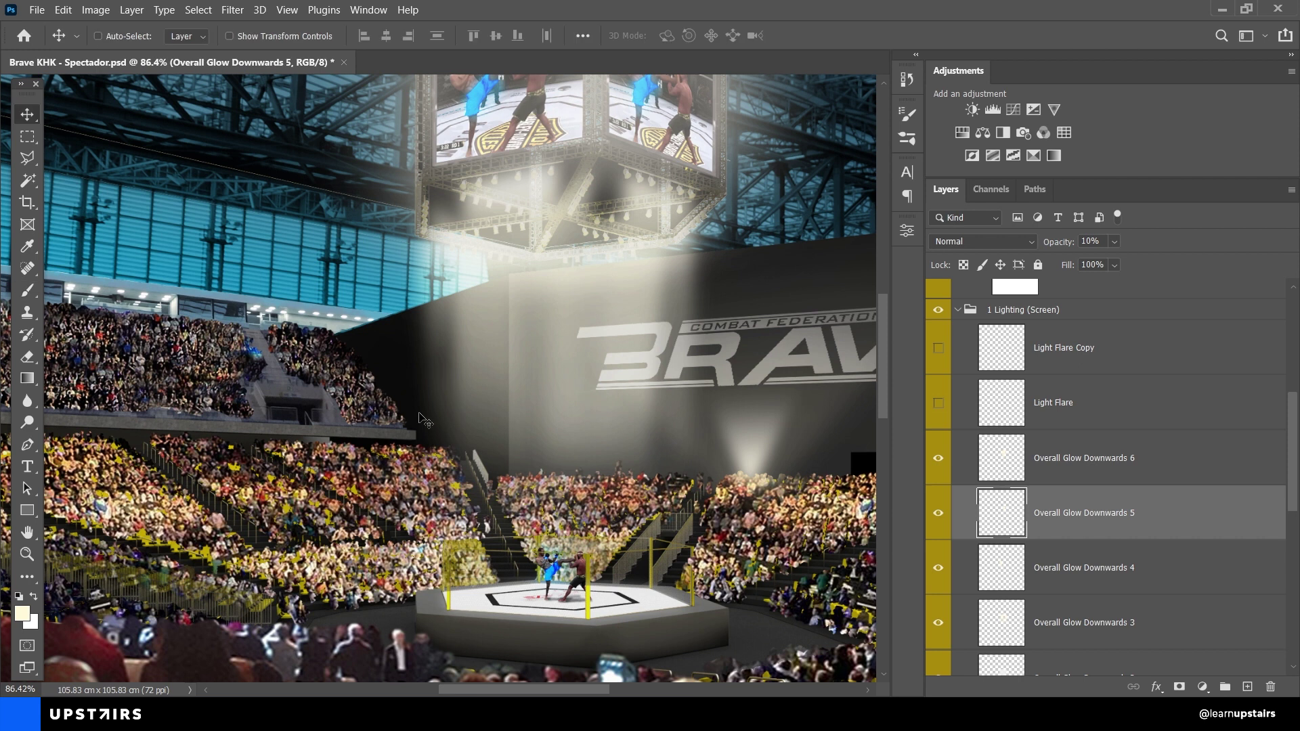
scroll(446, 339, "down", 3)
left_click_drag(650, 307, 549, 444)
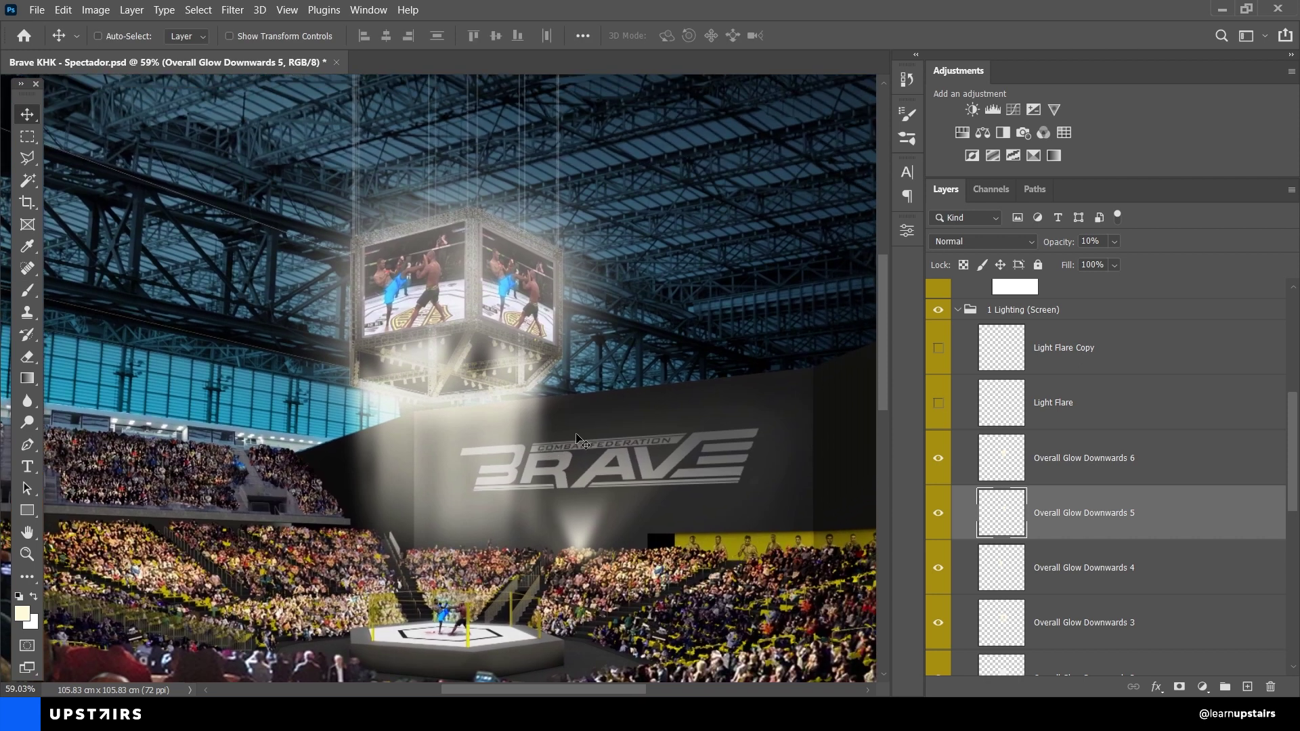
left_click(1050, 477)
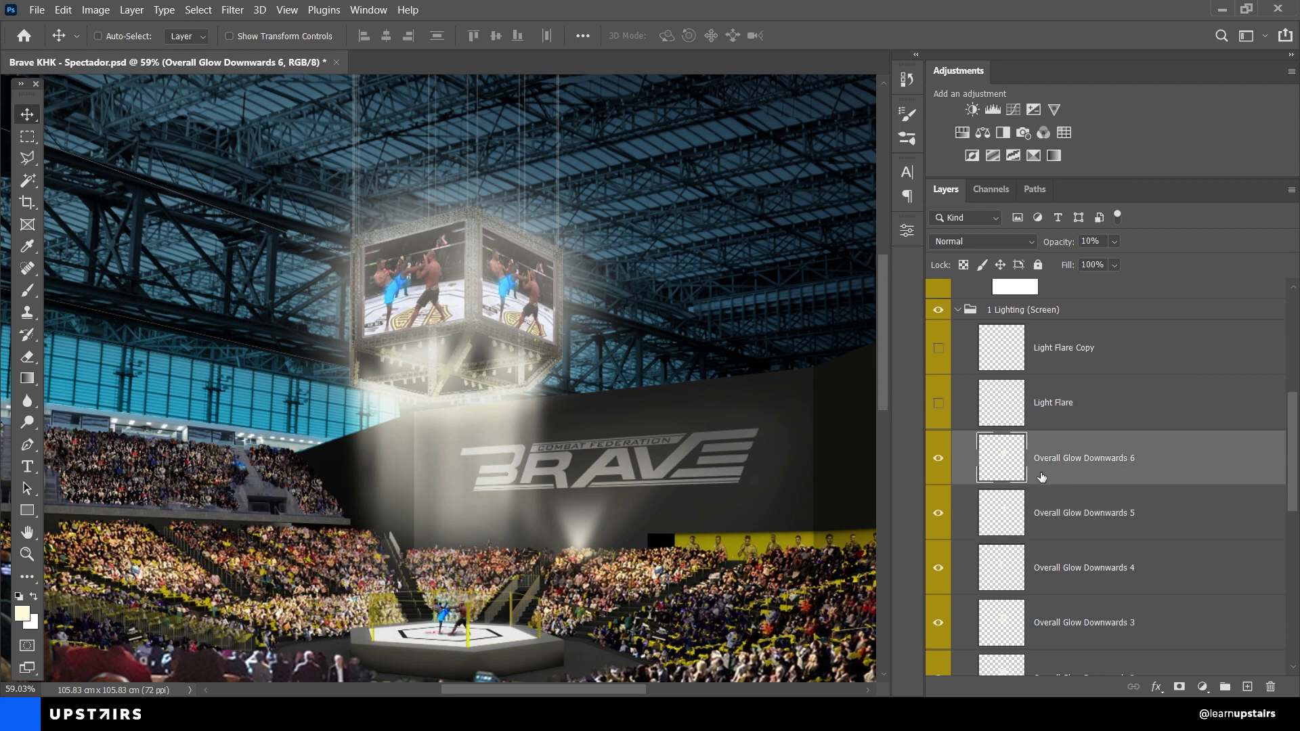
scroll(429, 348, "up", 5)
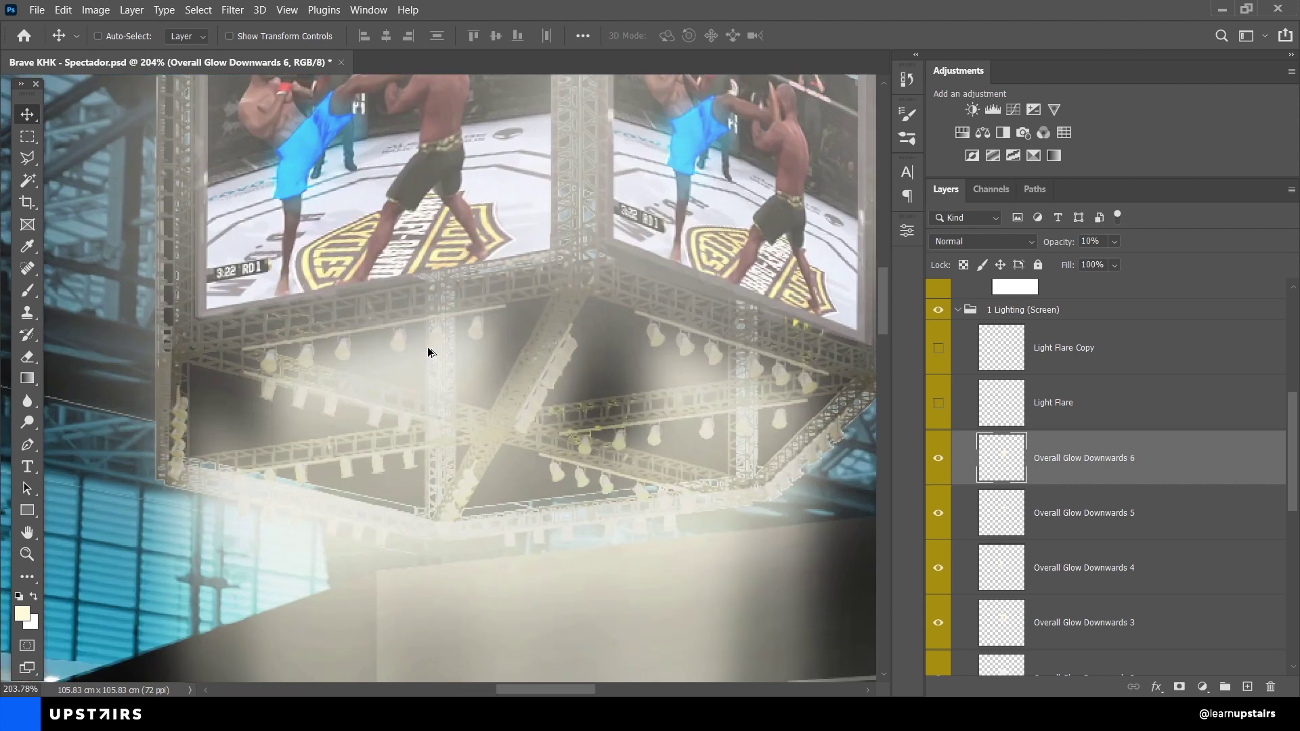
Step: Show the Light Flare layer and open the Light Flare Effects Volume 2 image result
left_click(1038, 410)
left_click(940, 405)
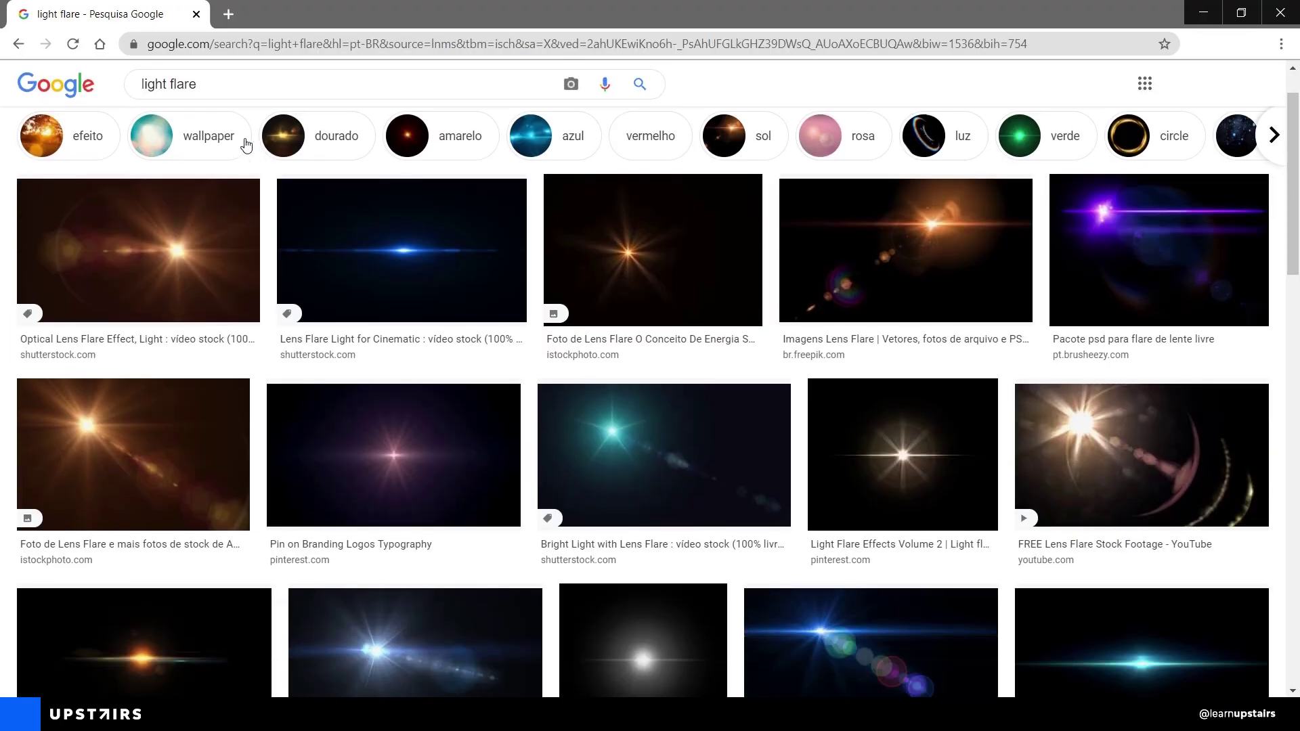
scroll(816, 440, "down", 2)
left_click(815, 441)
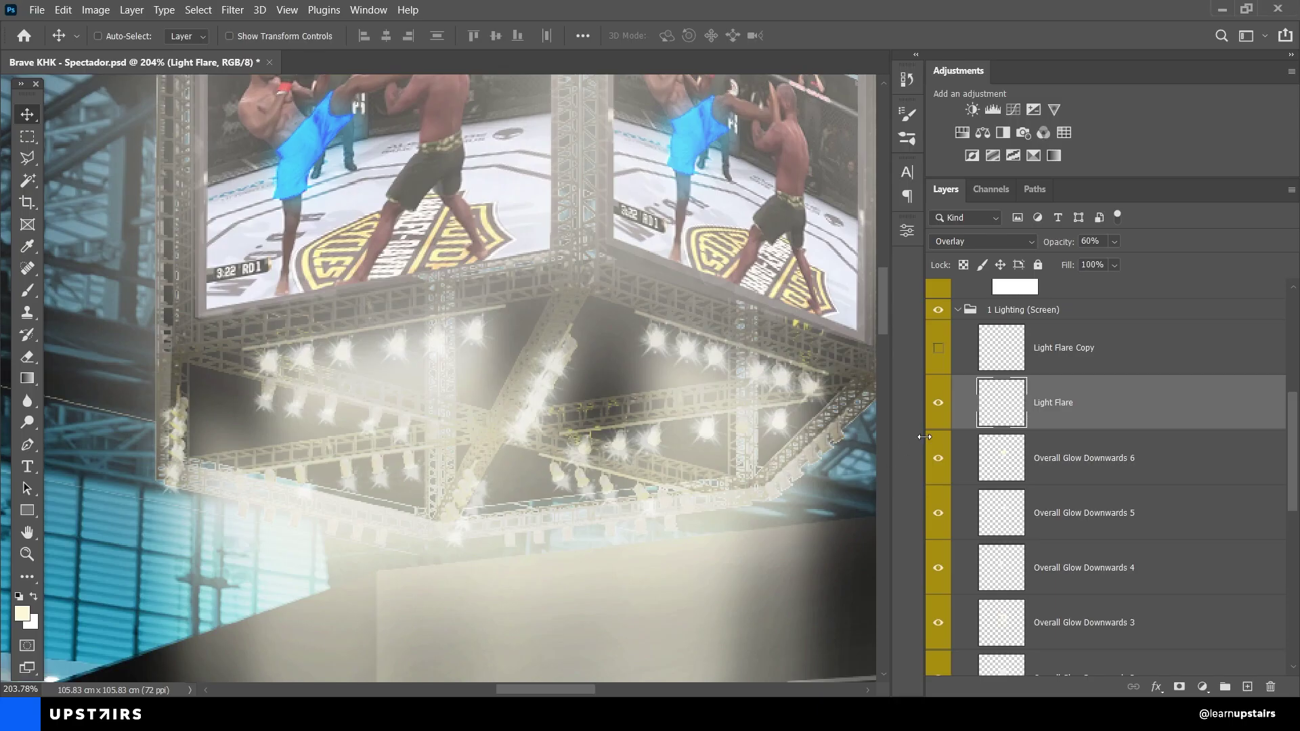
Step: Turn on the Light Flare Copy layer, toggling it once to compare
left_click(939, 348)
left_click(939, 348)
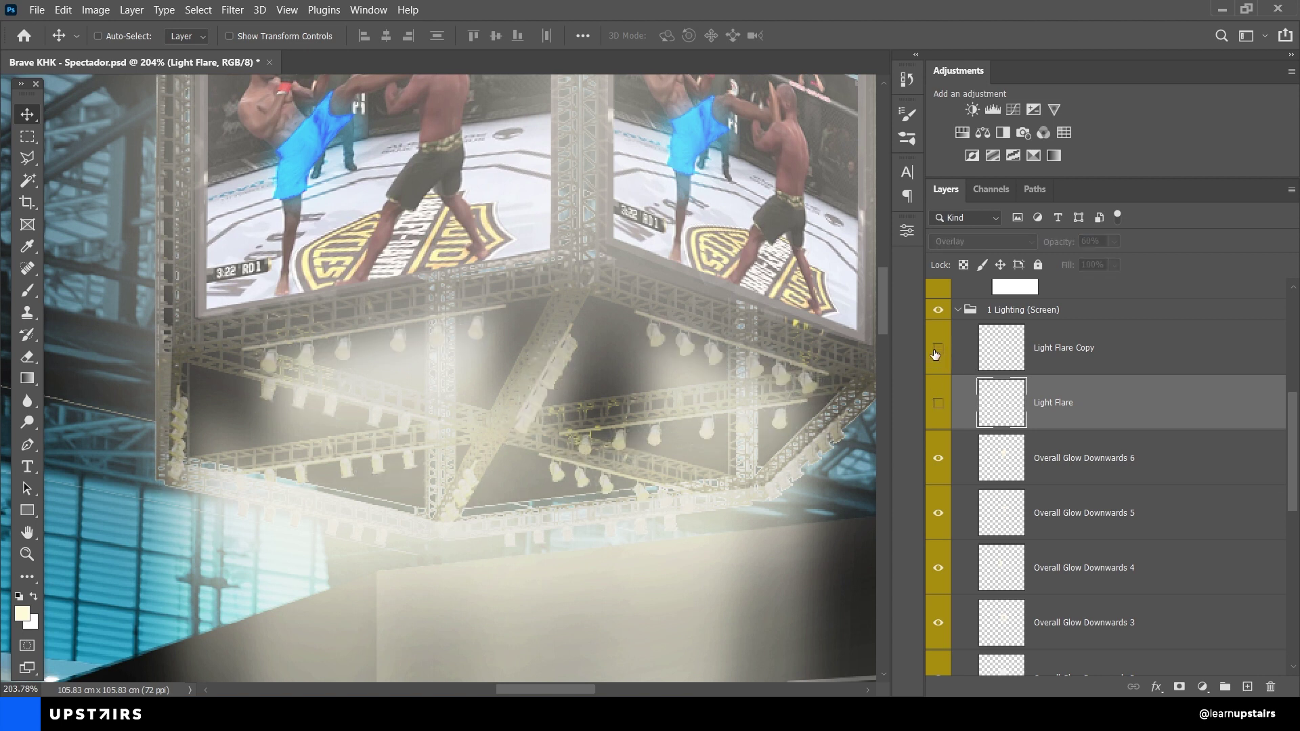
left_click(938, 348)
scroll(581, 389, "down", 8)
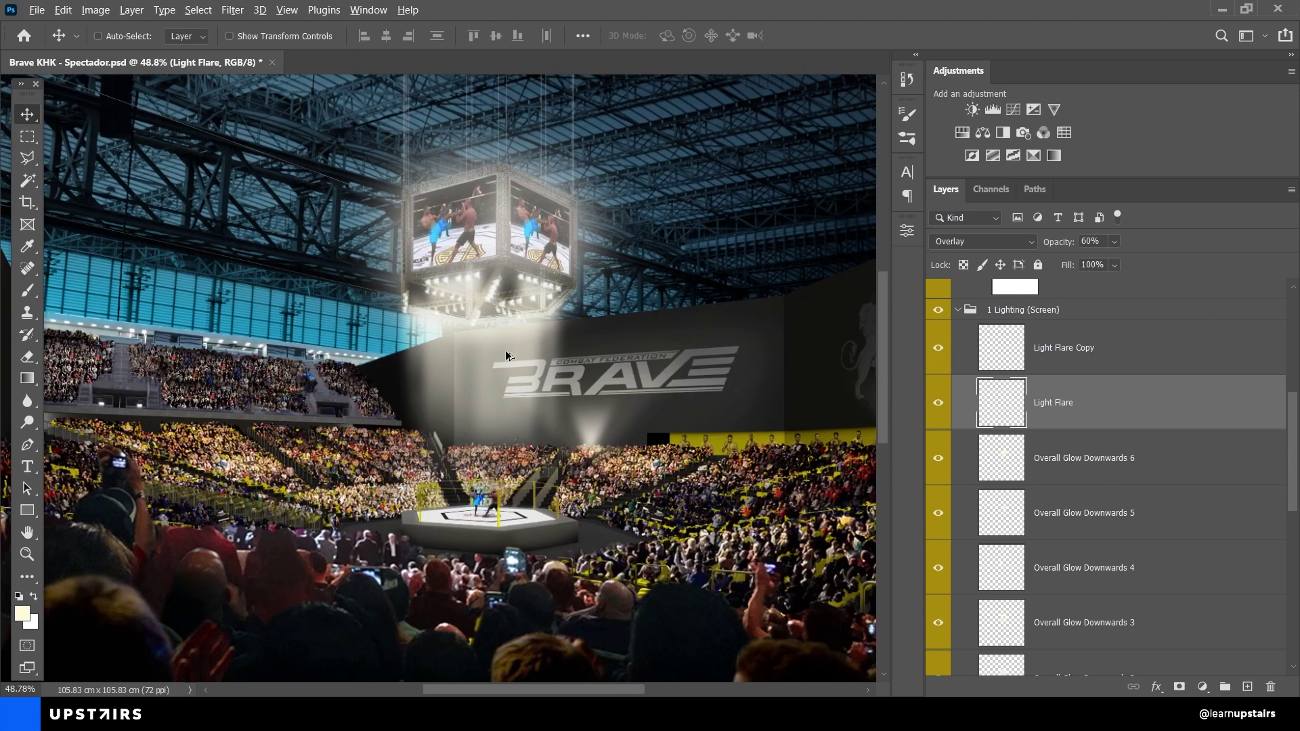
scroll(508, 355, "up", 3)
Step: Collapse 1 Lighting (Screen), toggle it to compare, then target the 2 Lighting (Stadium) mask
left_click(957, 310)
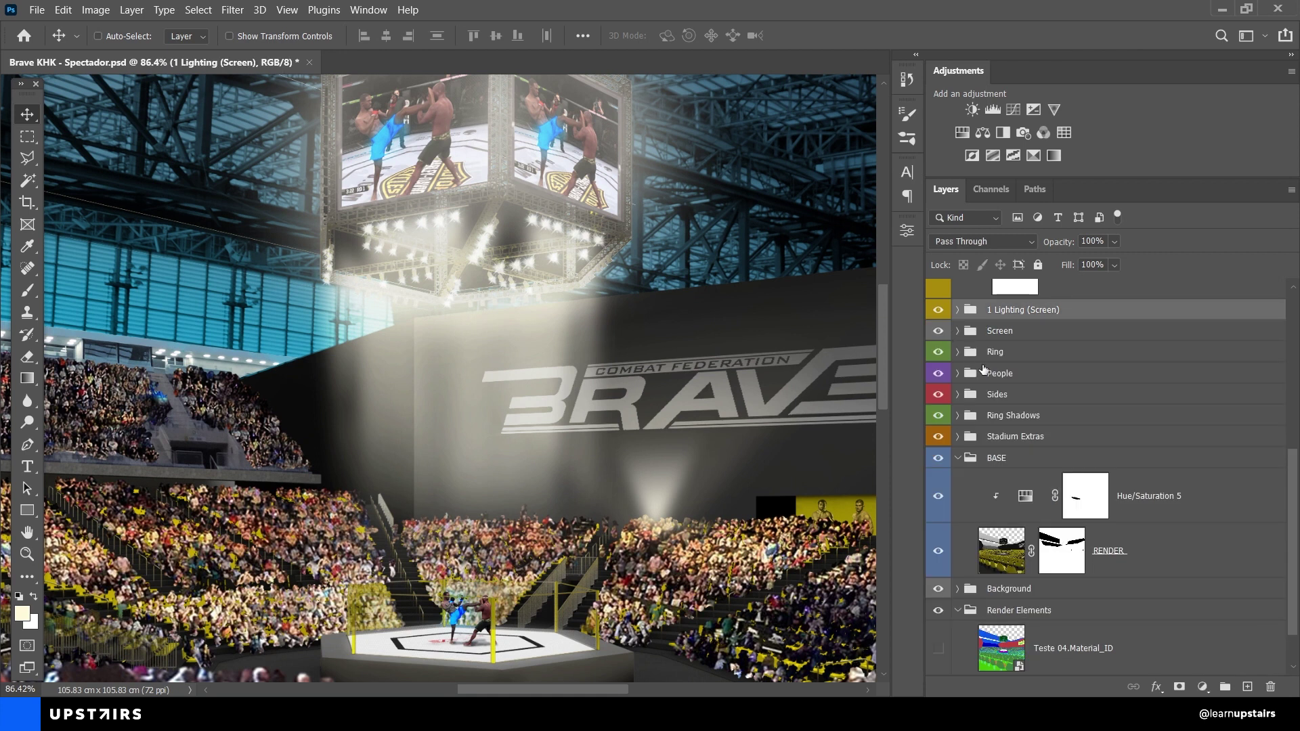
scroll(1016, 364, "up", 2)
left_click(938, 421)
left_click(938, 420)
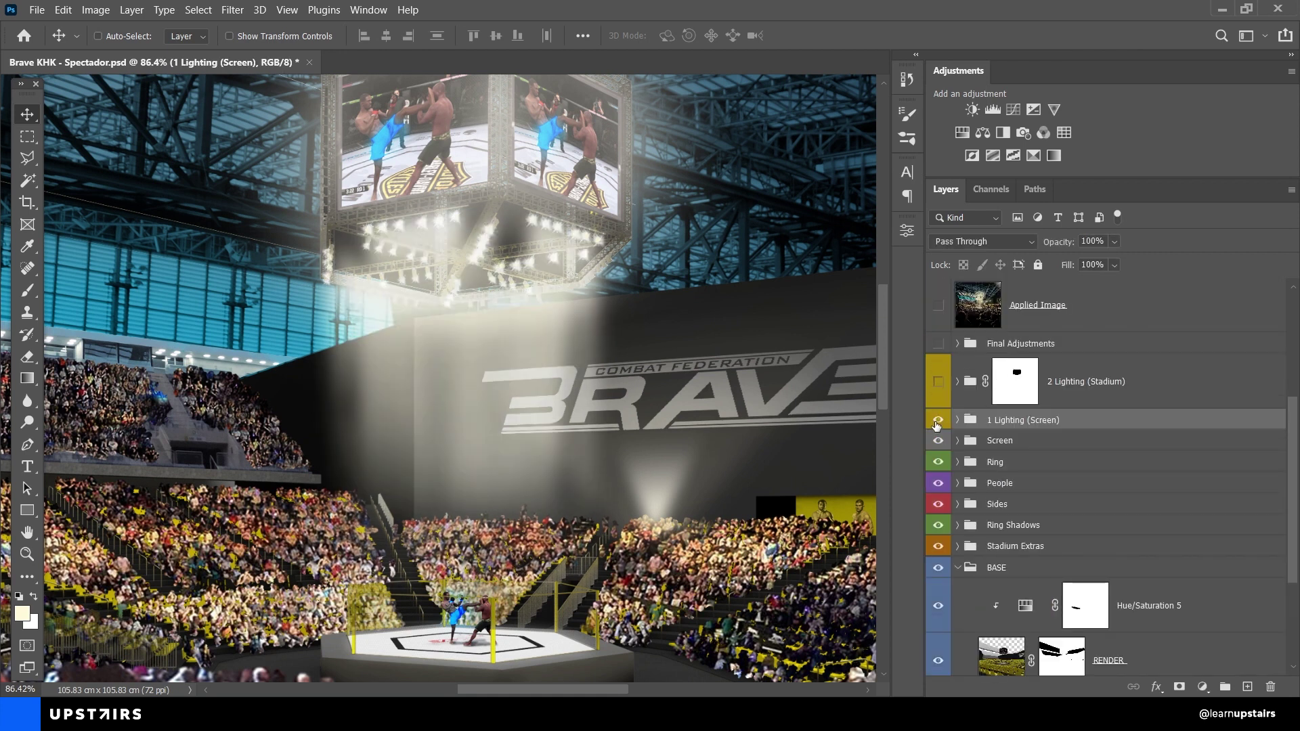
left_click(938, 421)
left_click(937, 420)
left_click(938, 421)
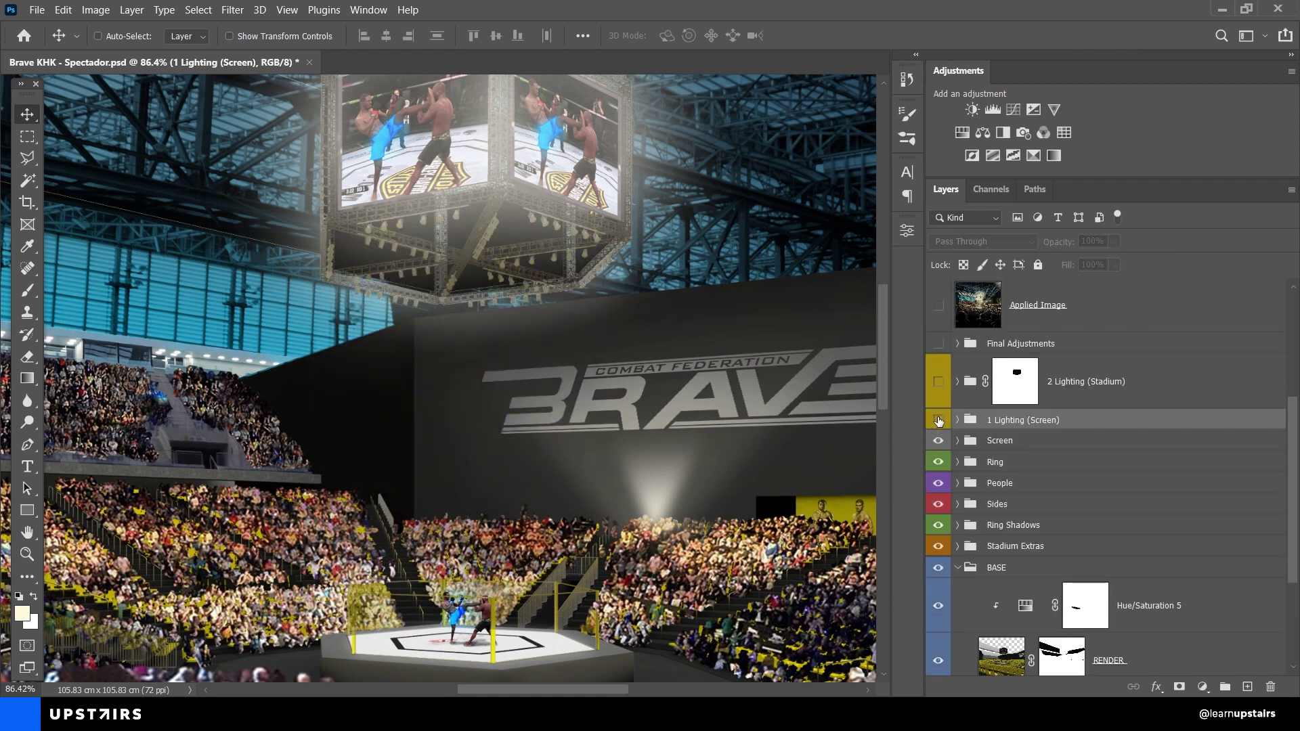
left_click(938, 420)
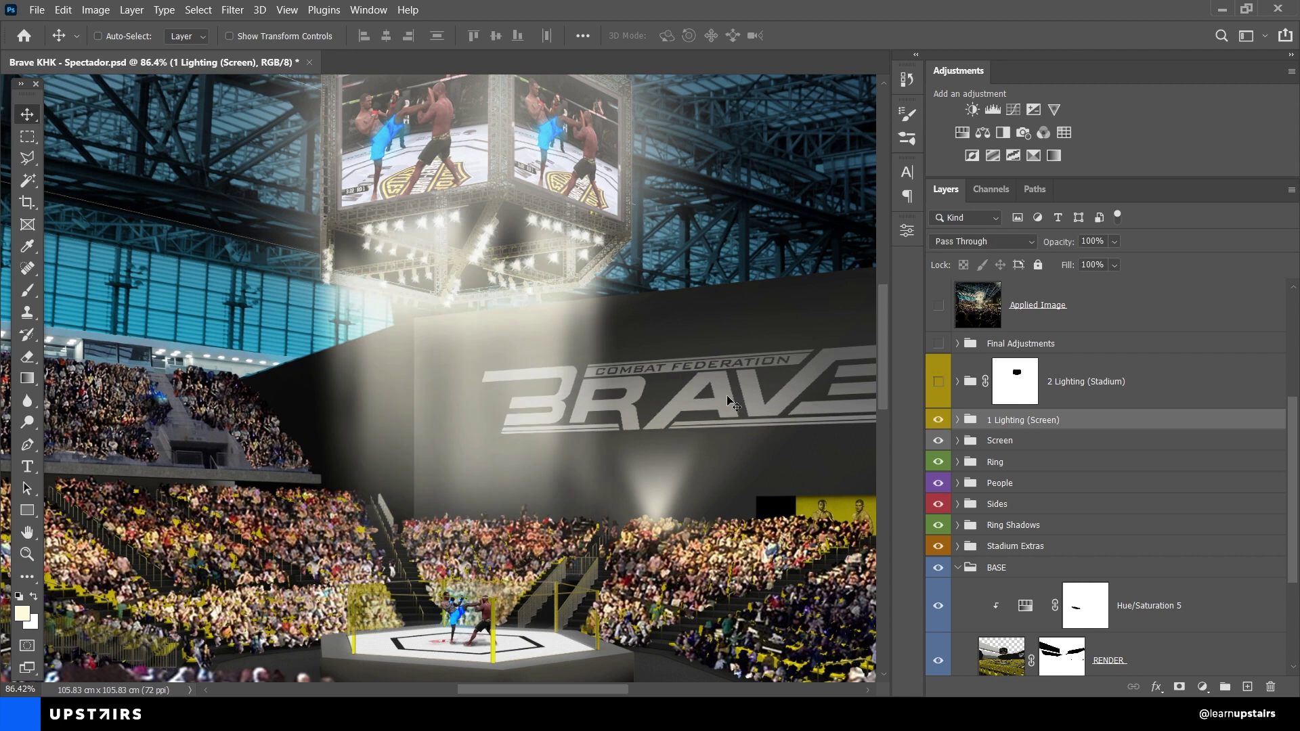
left_click(965, 382)
scroll(656, 351, "down", 3)
left_click_drag(717, 328, 656, 365)
Step: Expand 2 Lighting (Stadium) and turn on the Light Beams Left layer
left_click(957, 382)
scroll(956, 384, "down", 4)
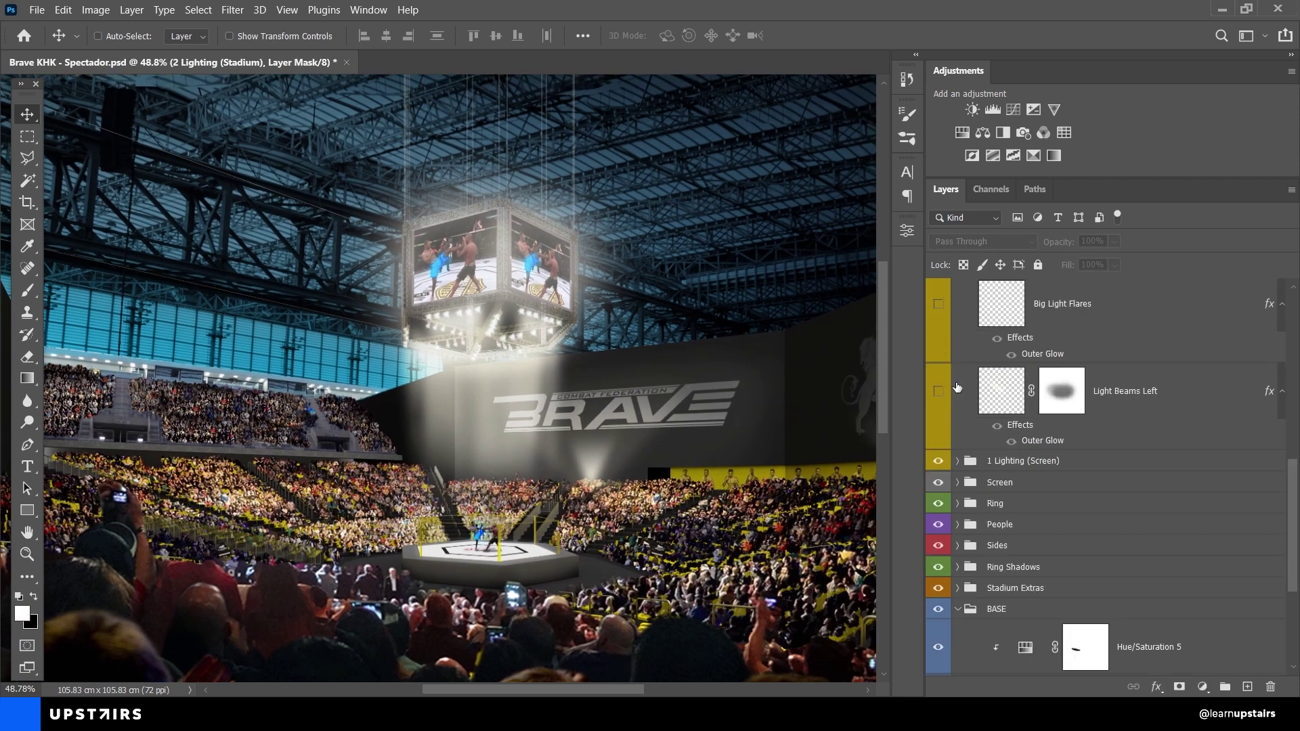
left_click(938, 391)
left_click_drag(406, 333, 586, 356)
scroll(371, 351, "up", 6)
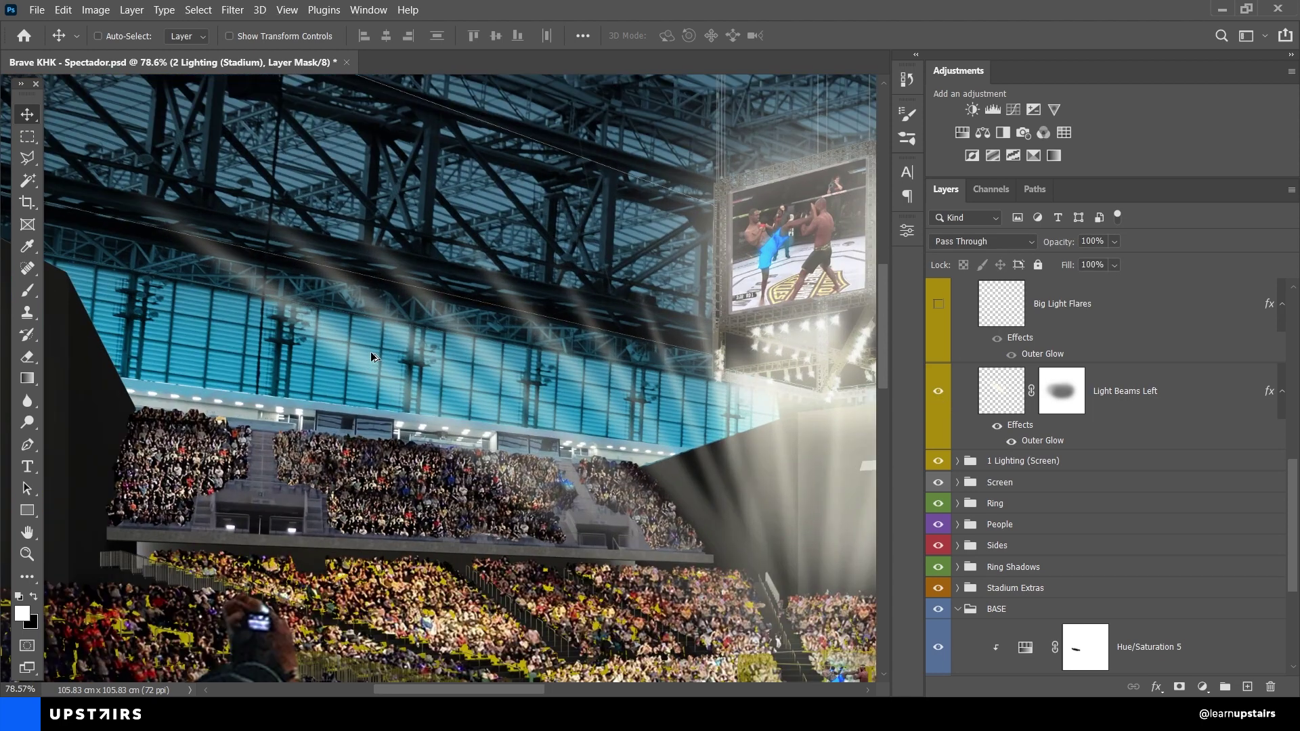
scroll(215, 243, "down", 4)
scroll(215, 243, "down", 2)
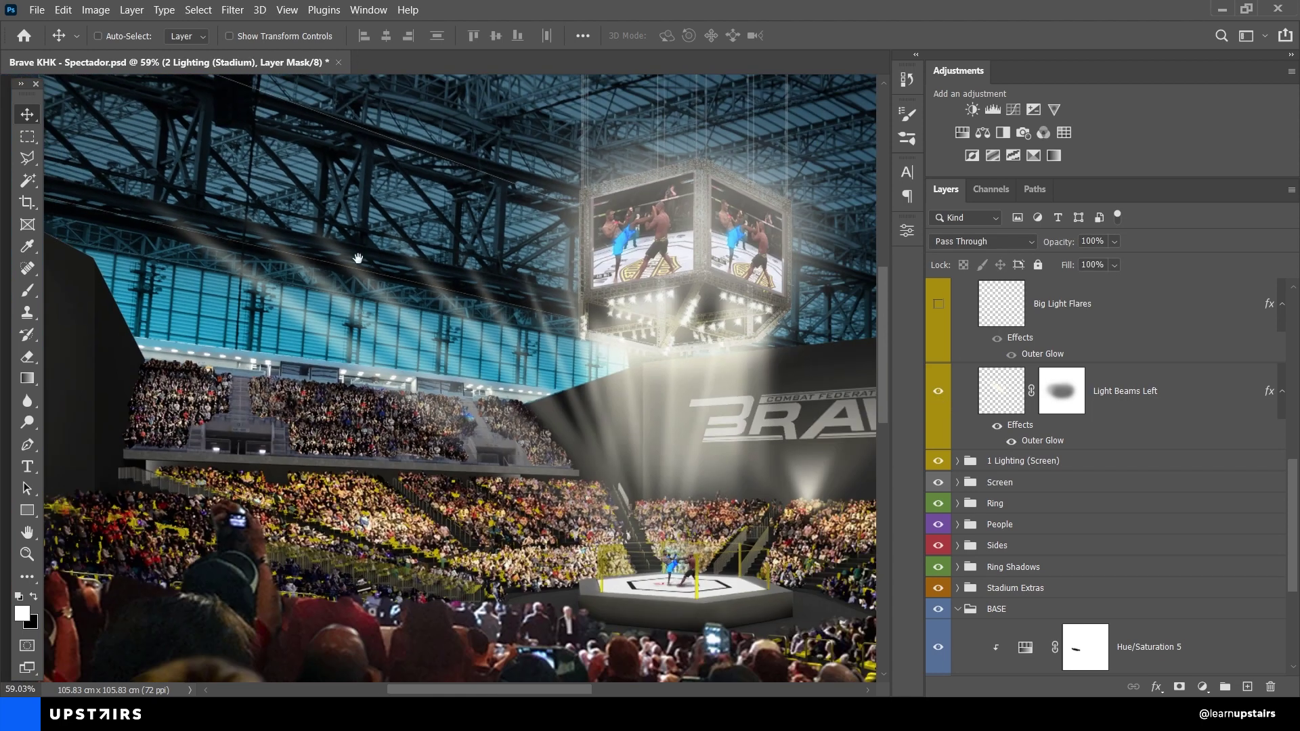
key("ctrl+2")
Step: On a new layer, draw a thin beam from upper left to the ring and fill it cream
key("ctrl+shift+alt+n")
key("l")
left_click(93, 230)
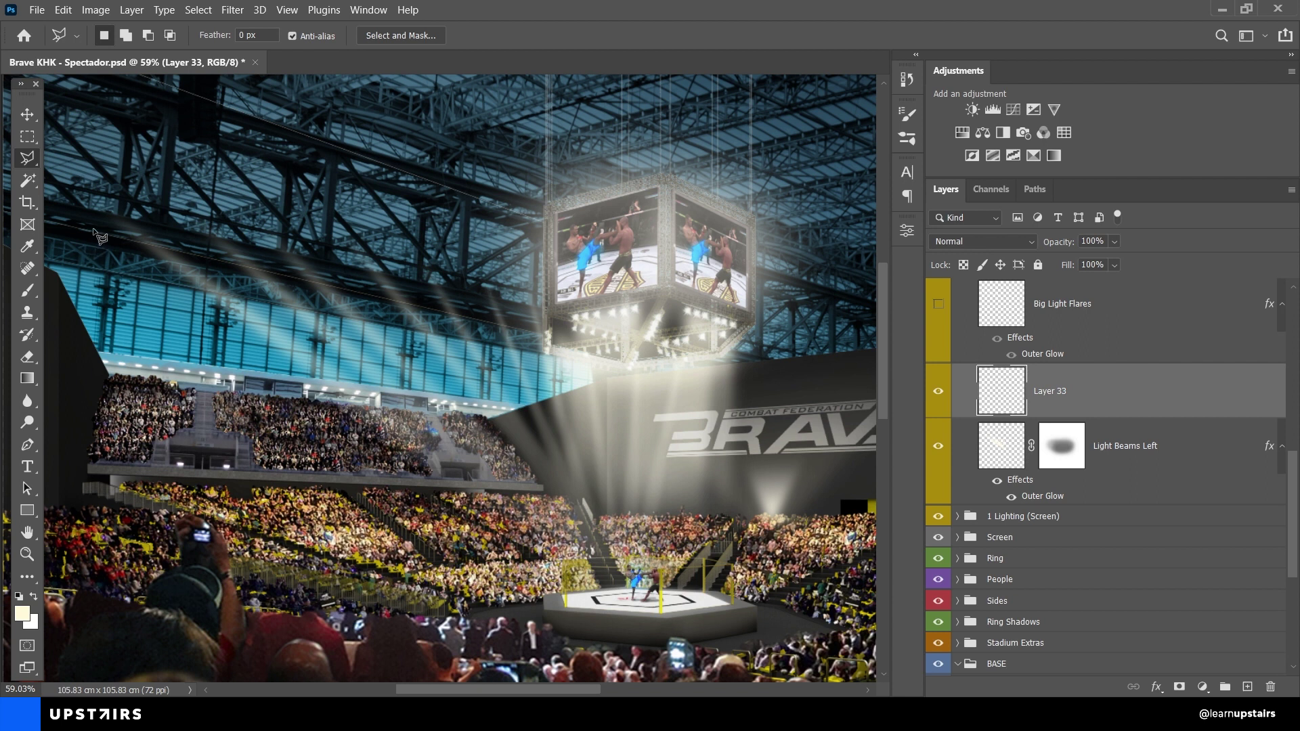
left_click(562, 583)
left_click(93, 232)
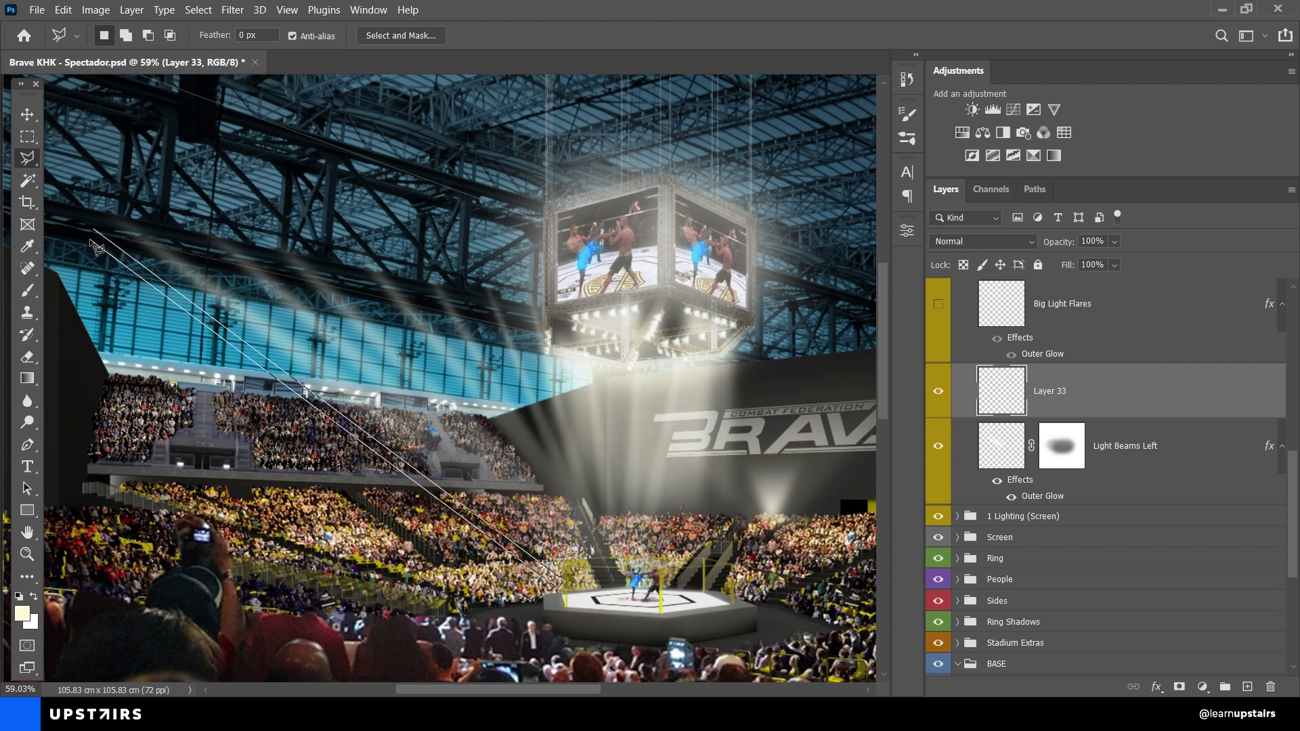
key("alt+BackSpace")
key("ctrl+d")
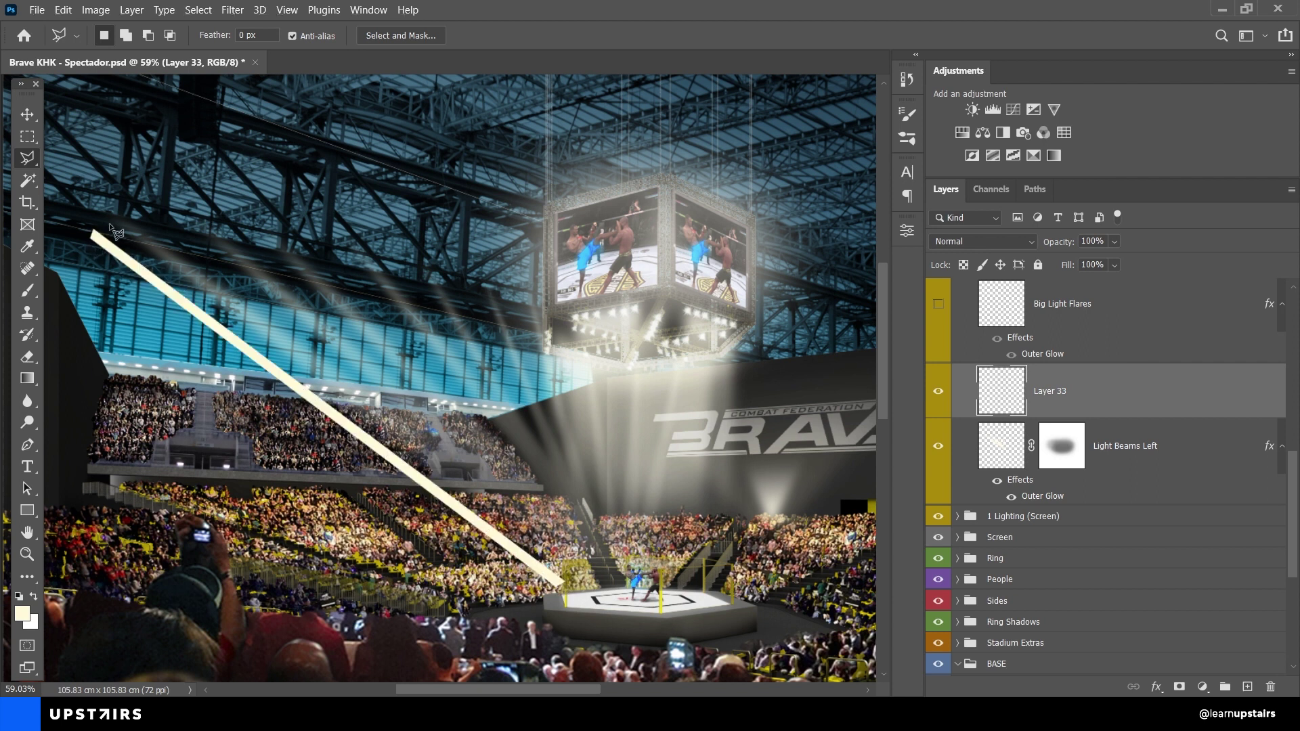
Step: Soften the beam with a Gaussian Blur and toggle Layer 33 to compare
left_click(231, 11)
mouse_move(363, 213)
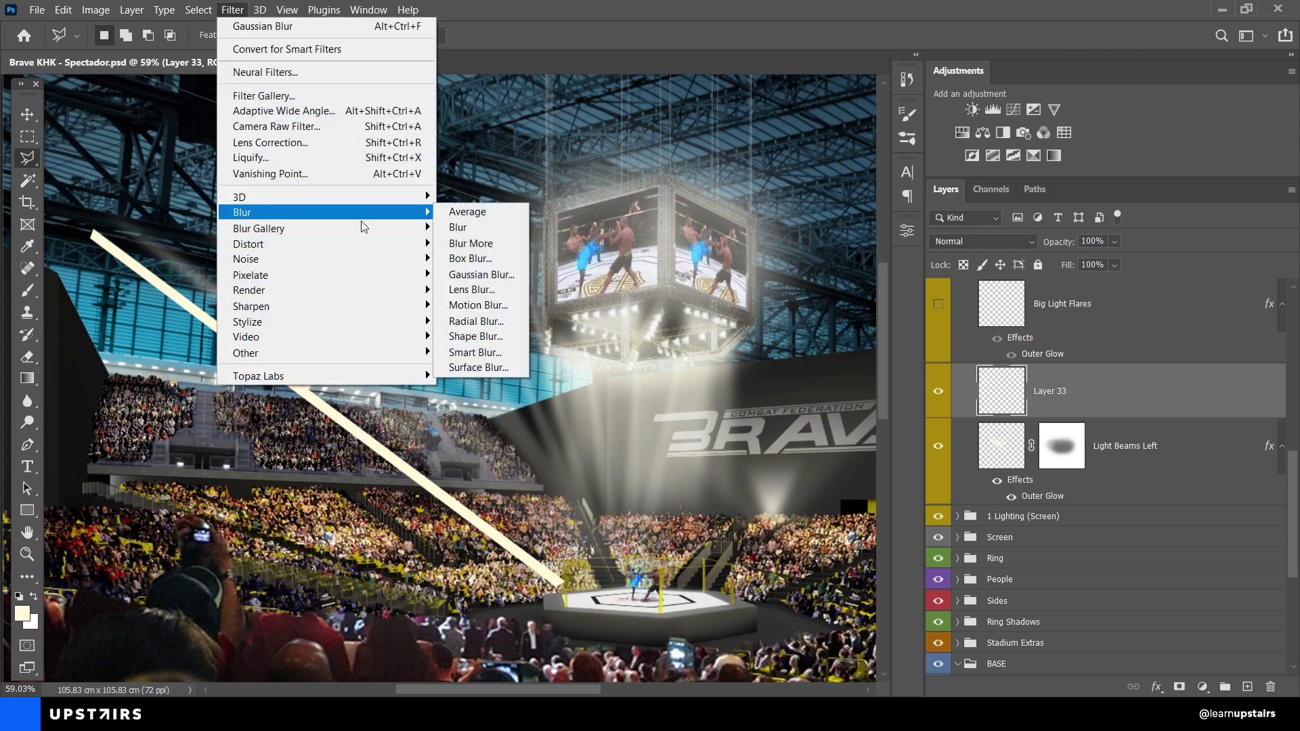
left_click(529, 279)
mouse_move(572, 479)
left_mouse_down()
mouse_move(614, 476)
mouse_move(581, 475)
left_mouse_up()
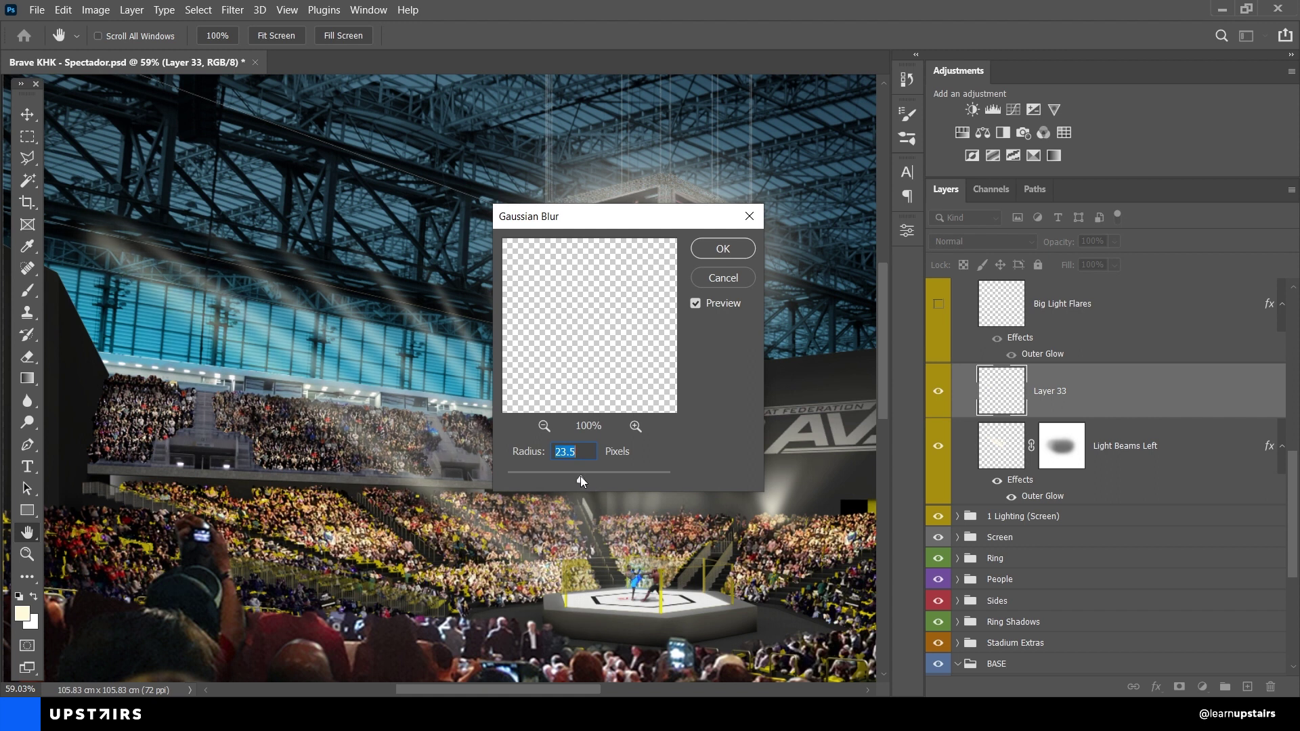
left_click(722, 249)
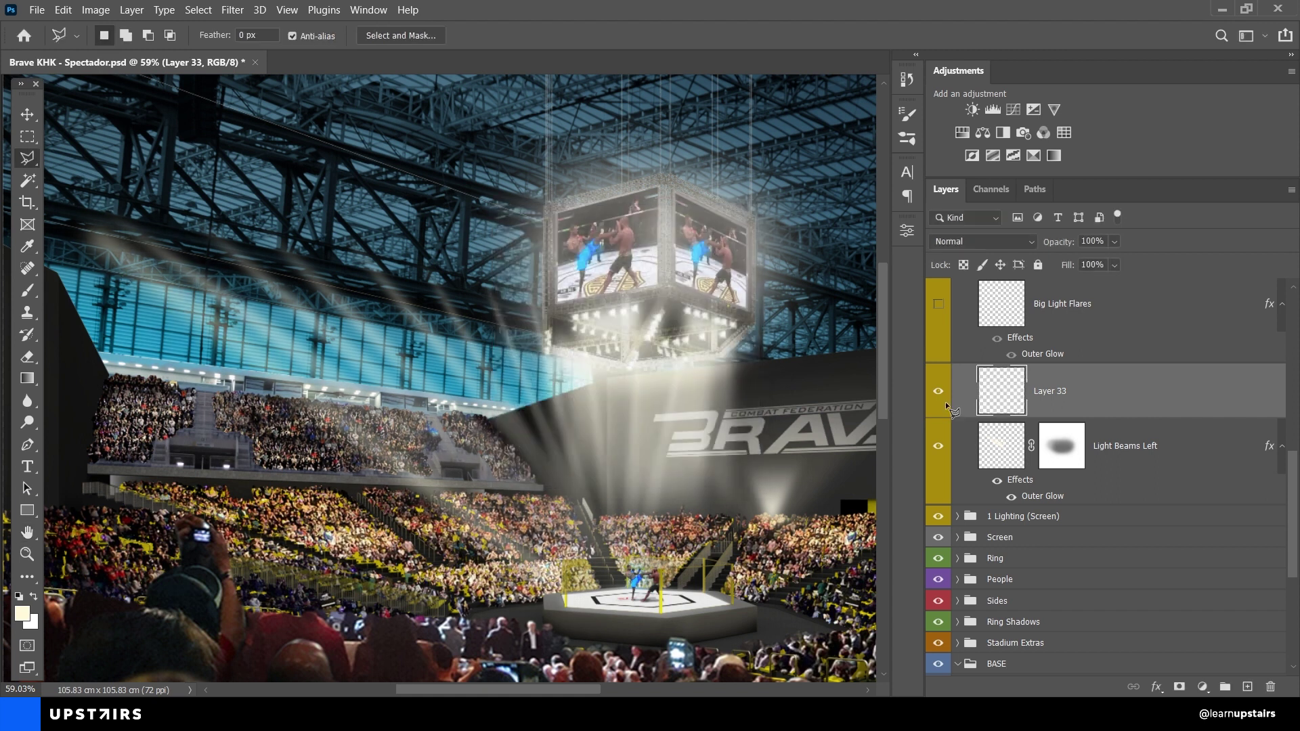
left_click(938, 394)
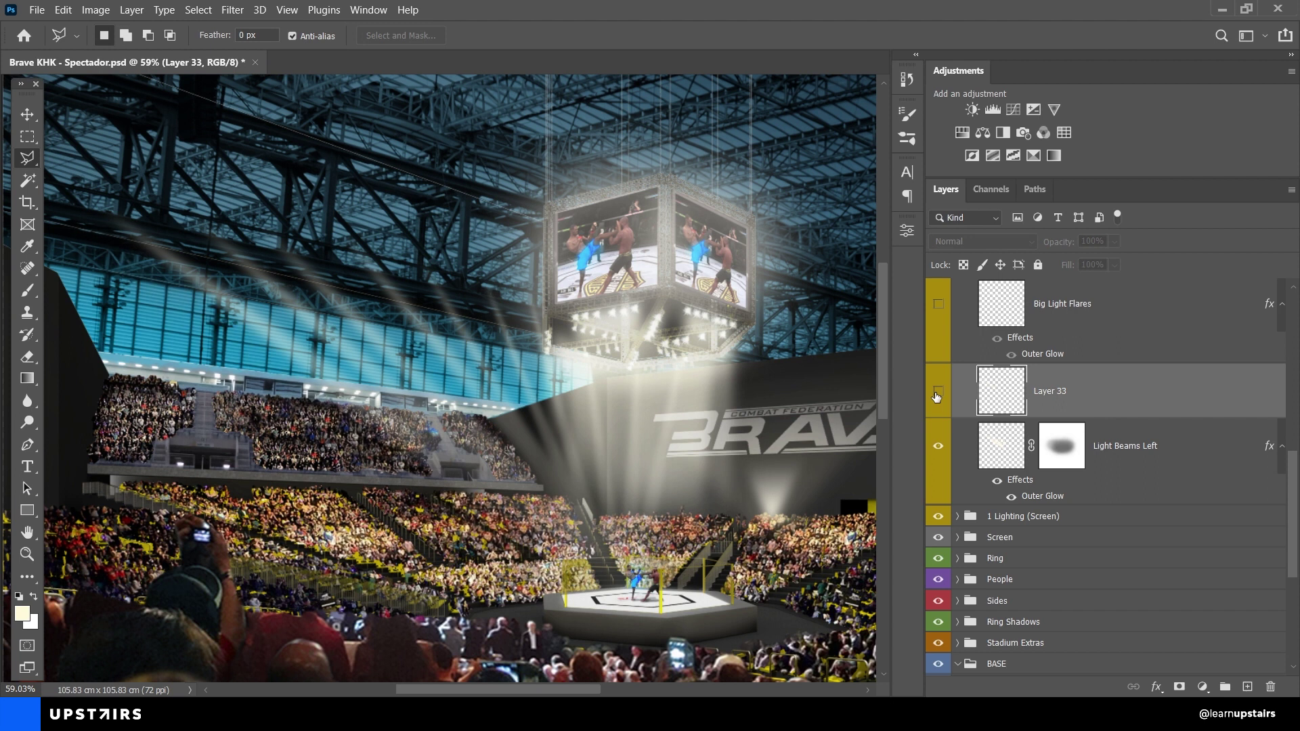
left_click(938, 396)
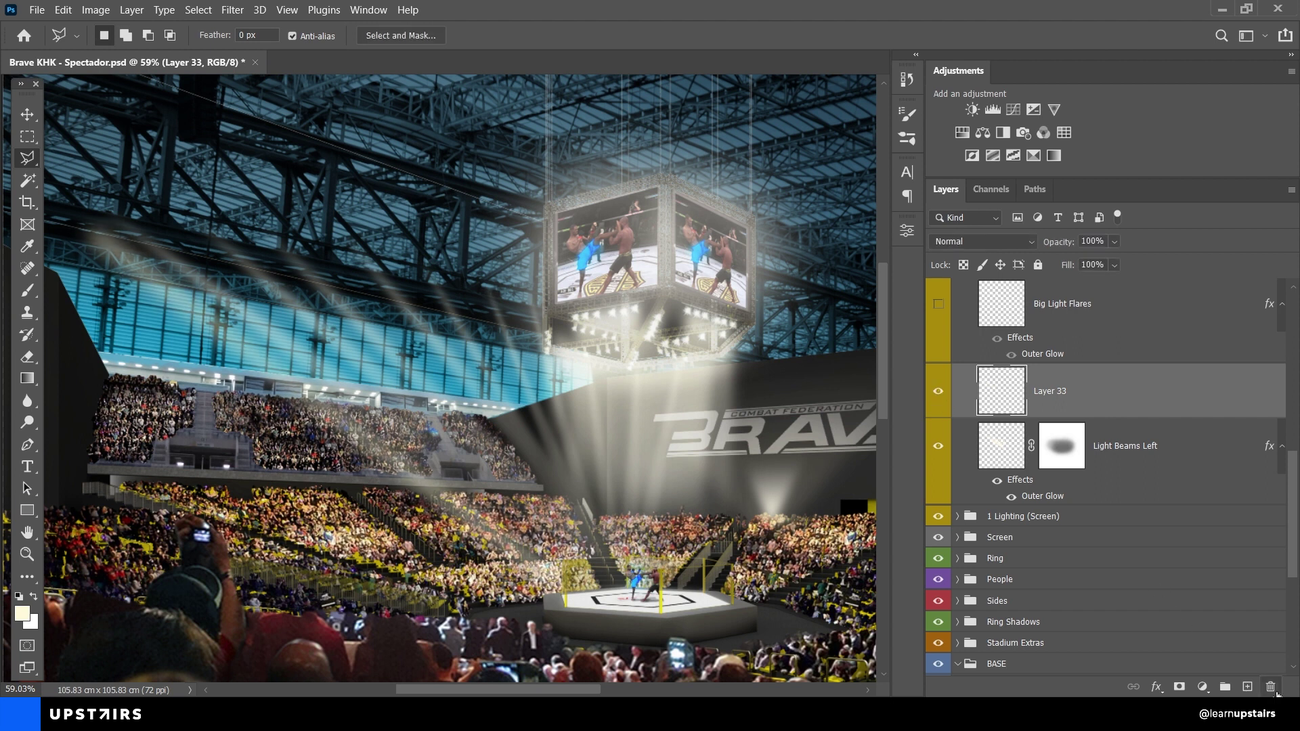
Step: Merge the new beam into Light Beams Left and turn on Big Light Flares and Glow Effect
key("ctrl+e")
scroll(1038, 482, "up", 2)
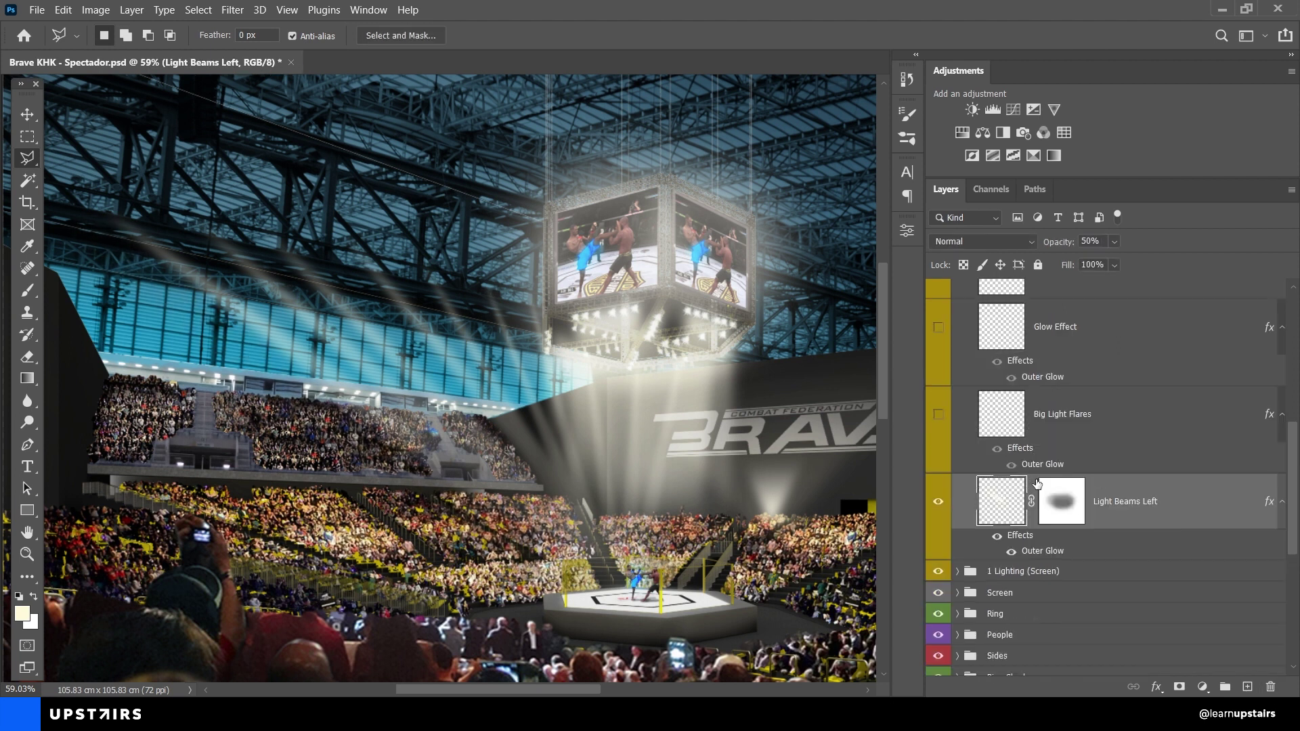
left_click(938, 416)
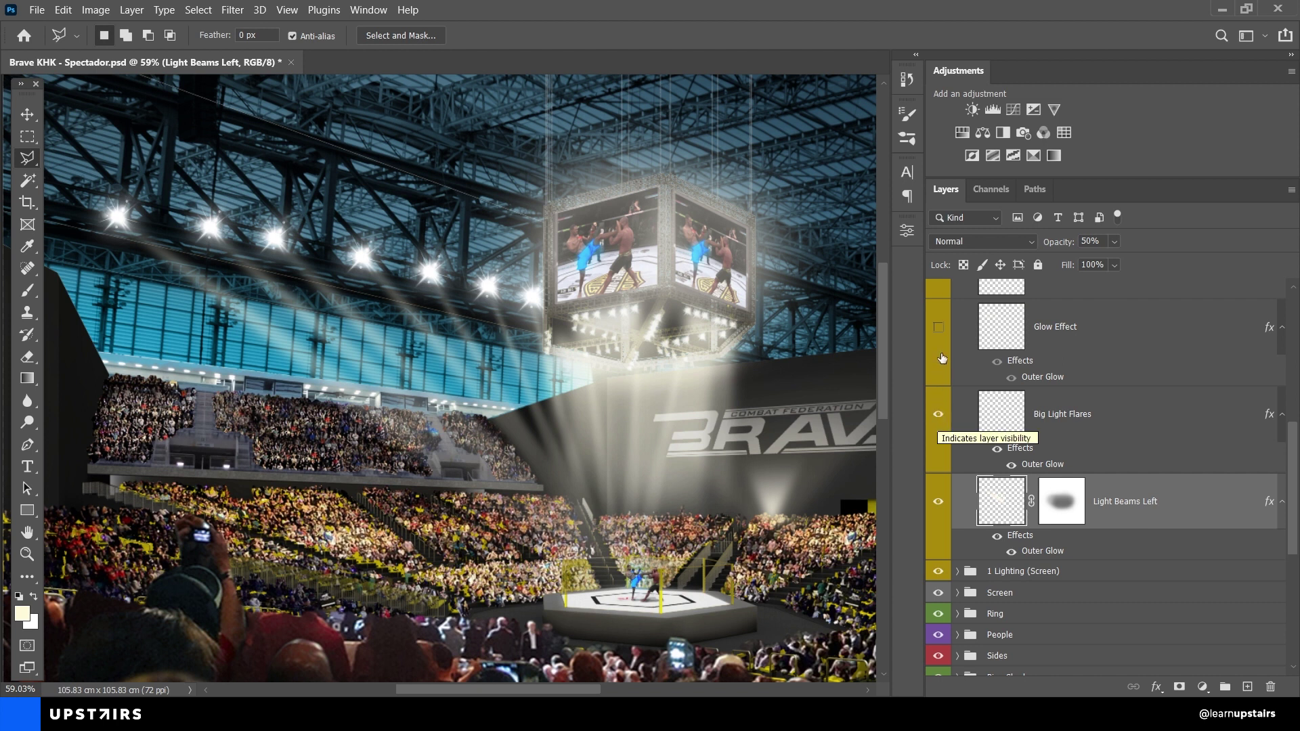
left_click(939, 331)
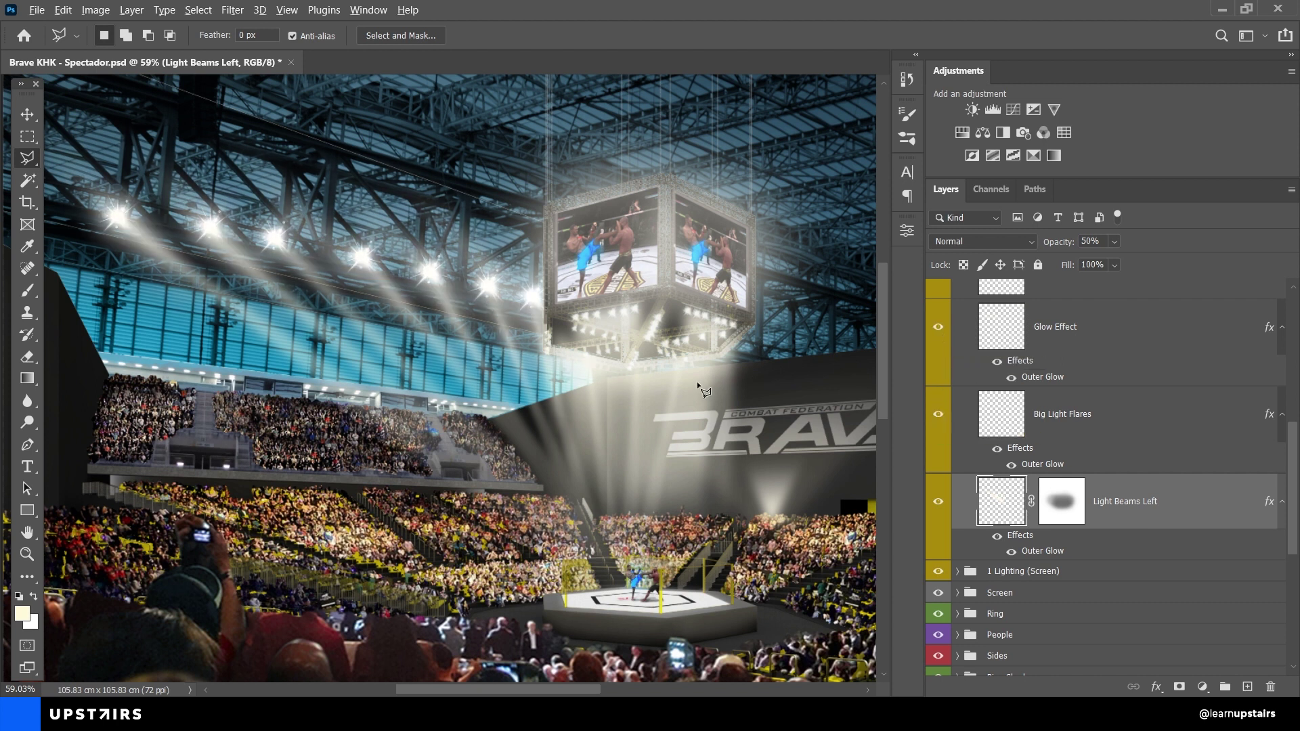
Step: Turn on the Light Beams Right layer at 40% opacity
scroll(696, 381, "down", 3)
scroll(941, 436, "up", 4)
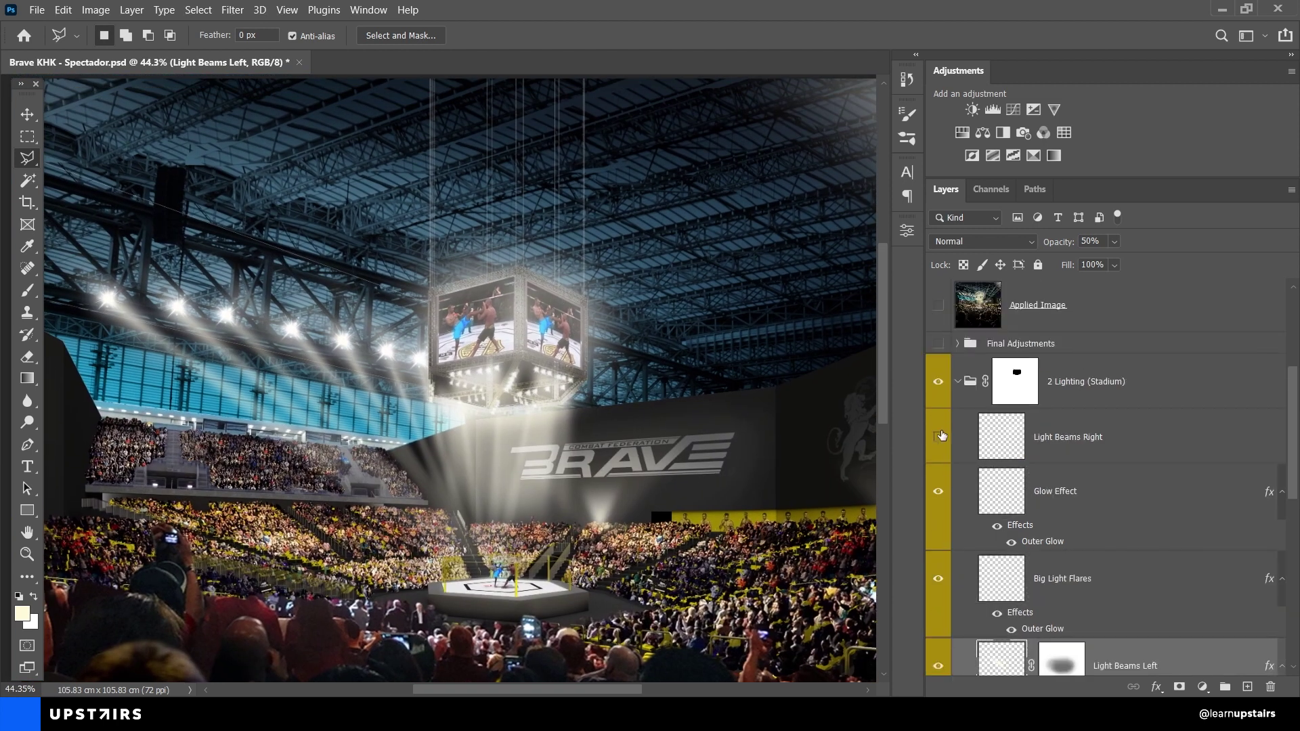
left_click(940, 438)
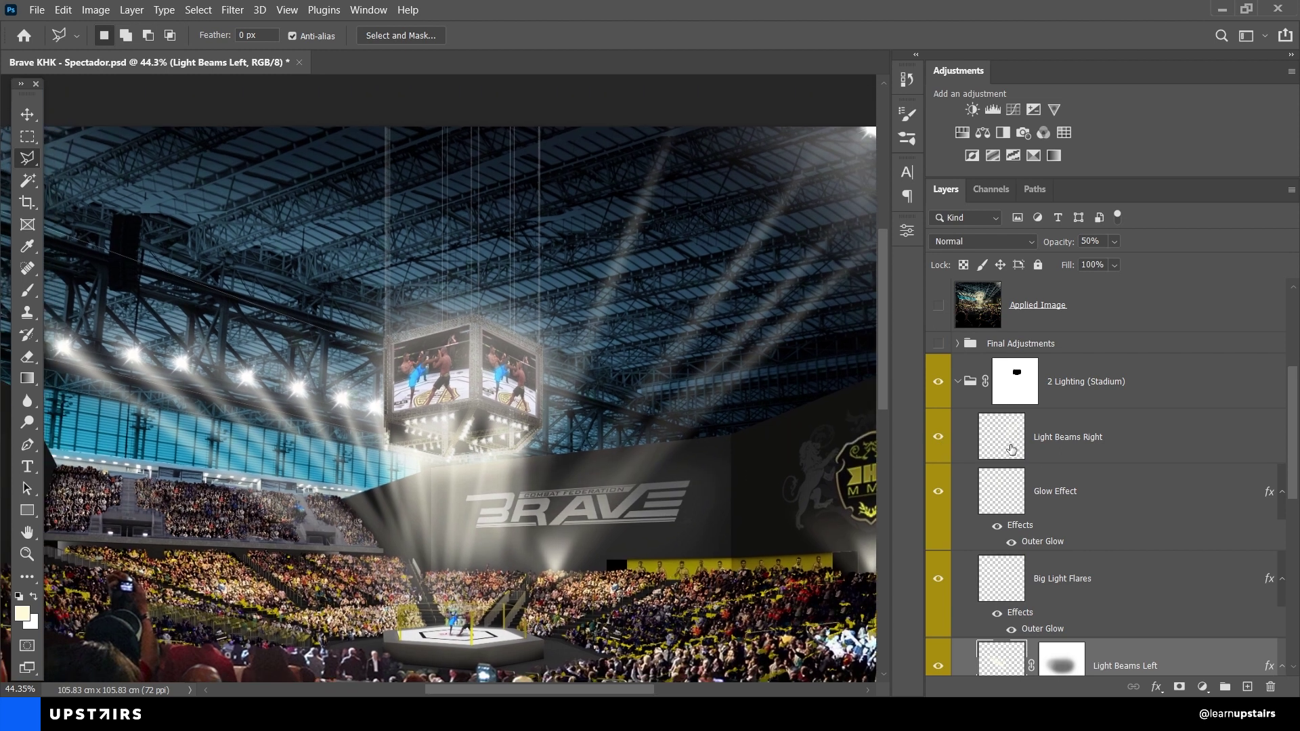
left_click(1010, 449)
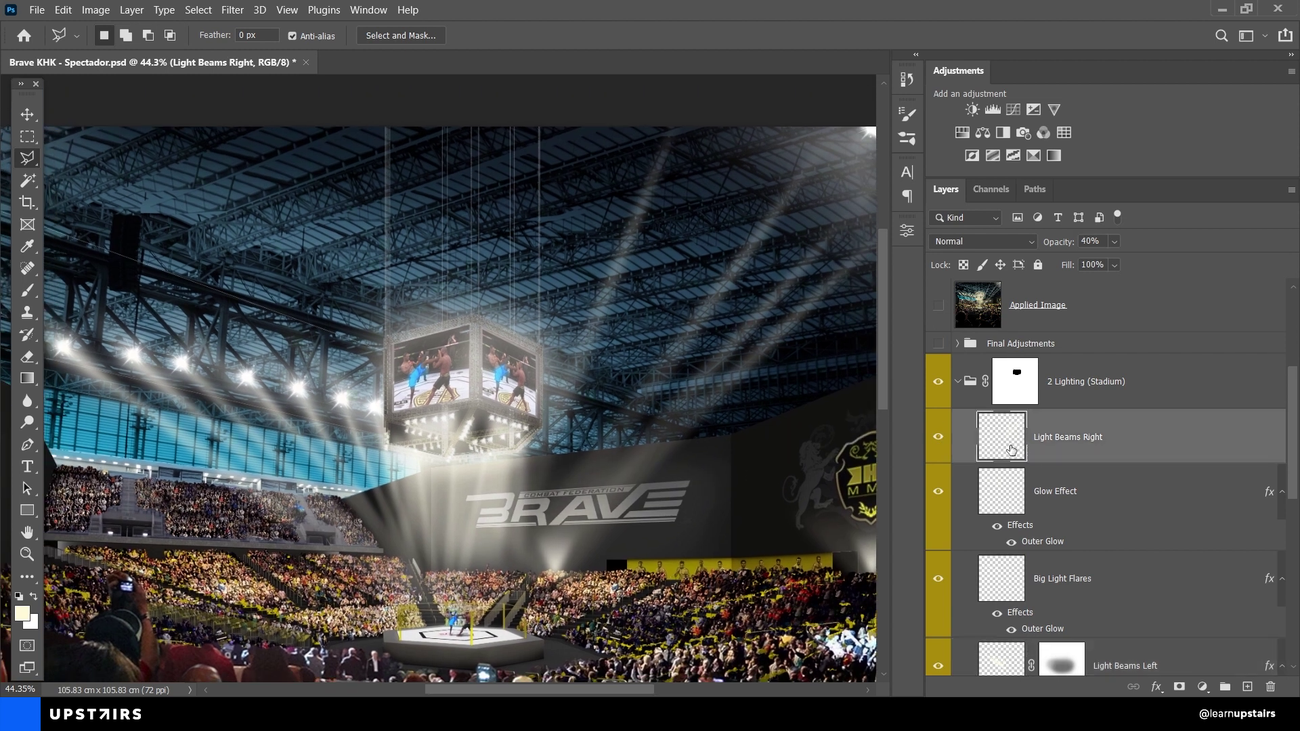
Step: Target the 2 Lighting (Stadium) mask and zoom in close on the hanging screen cube
left_click(1015, 381)
left_click_drag(519, 443, 562, 348)
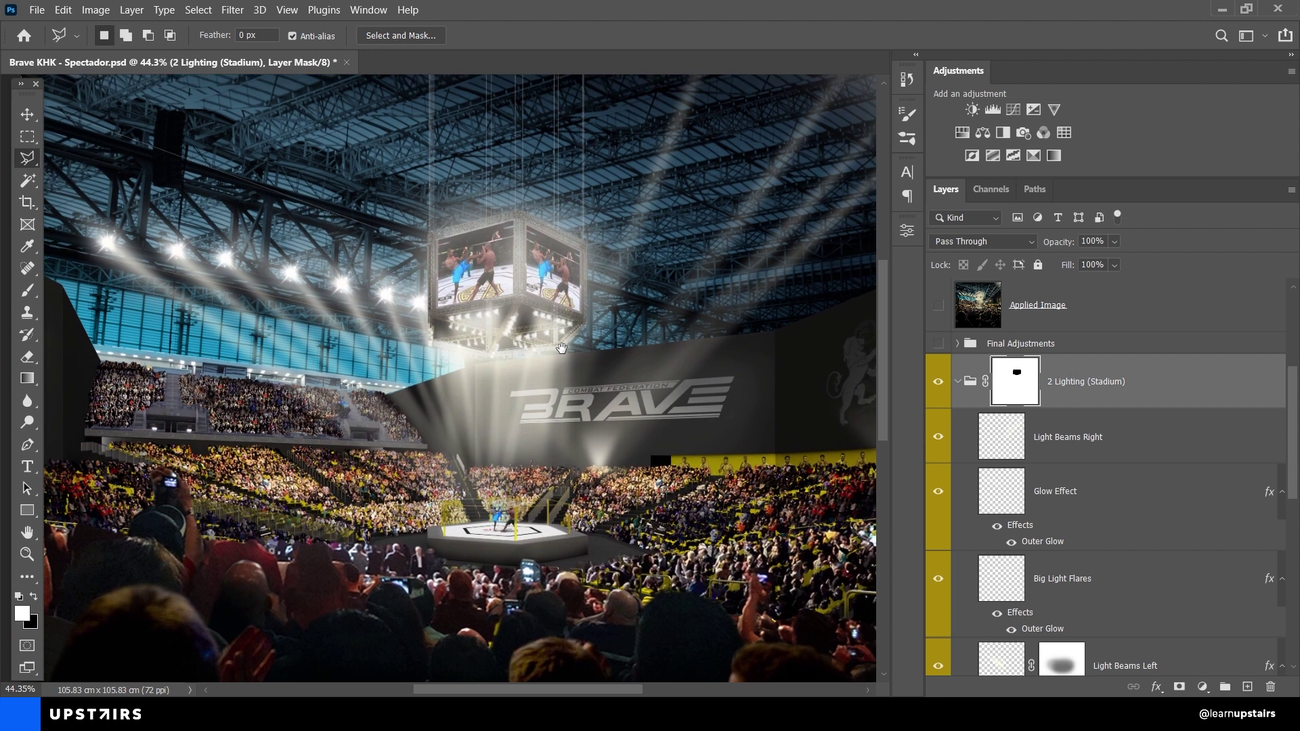
key("v")
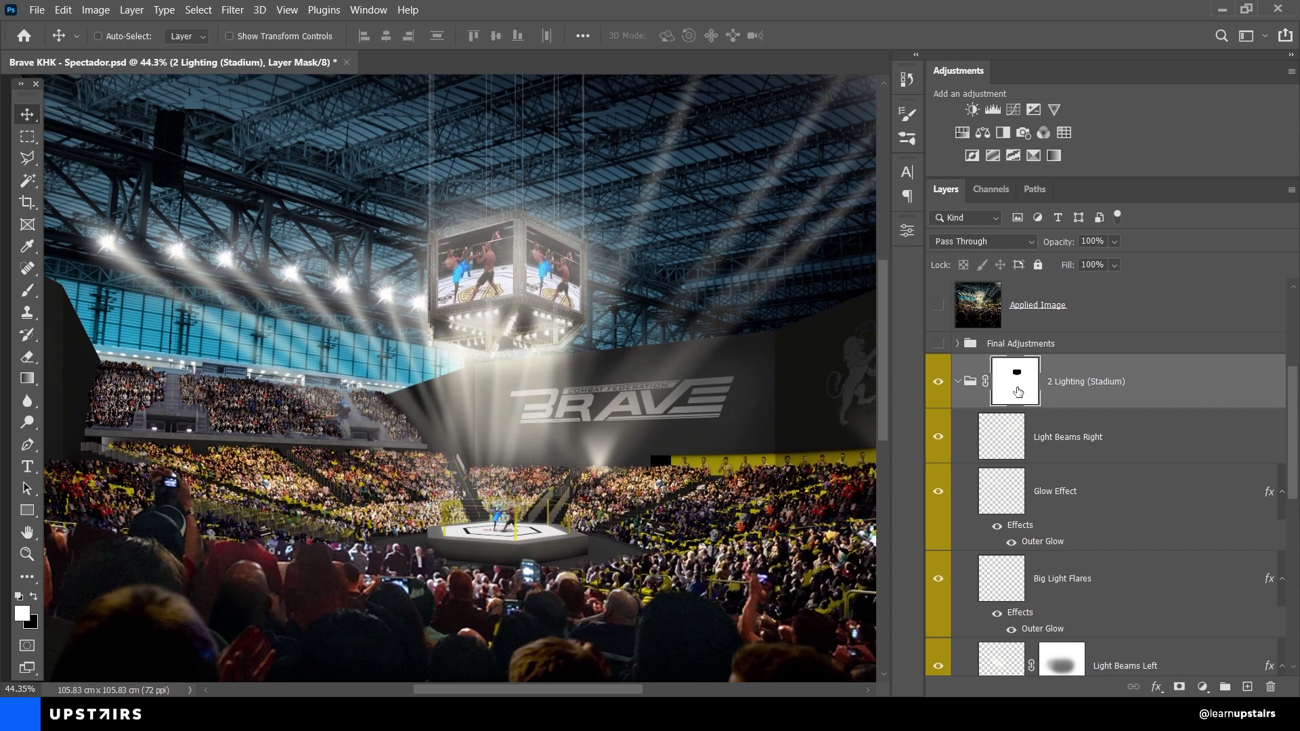
left_click_drag(478, 325, 836, 383)
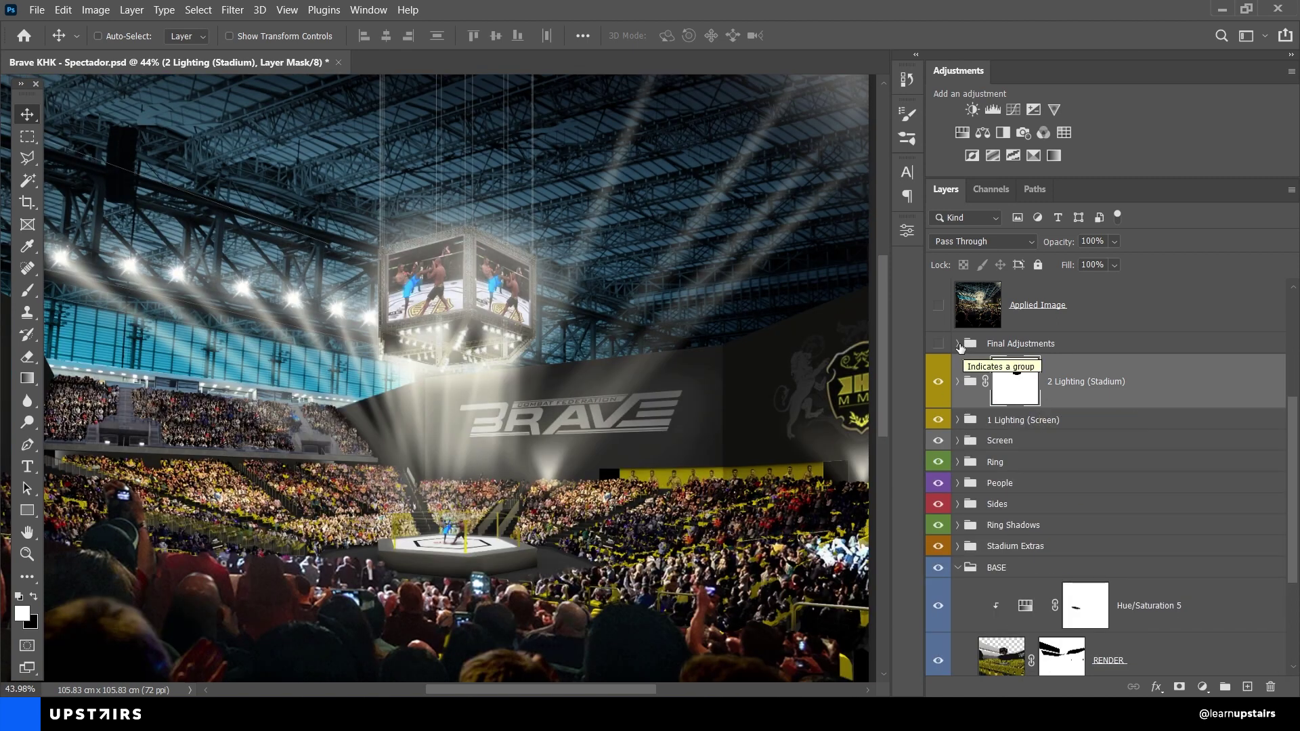
Step: Expand Final Adjustments, fit the image, and turn on Soft Vignette 1, 2 and Final Glow
left_click(958, 344)
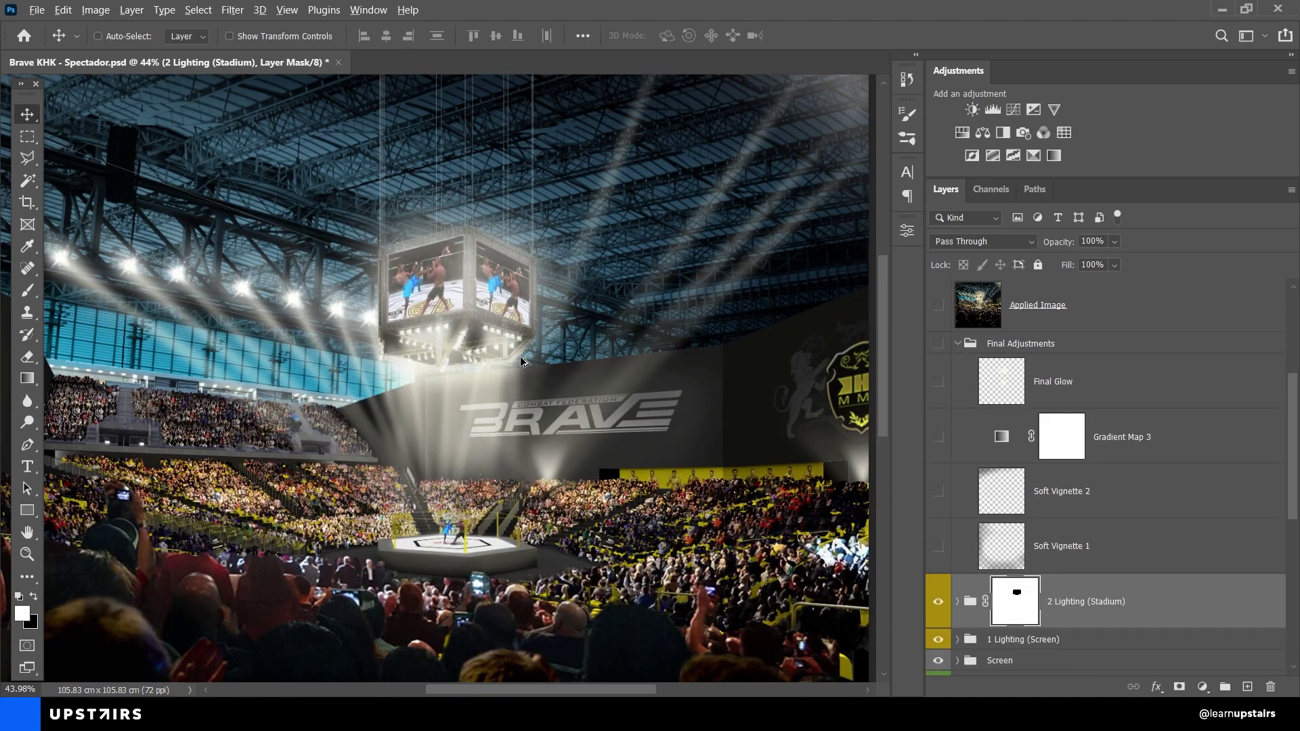
key("ctrl+0")
left_click(938, 546)
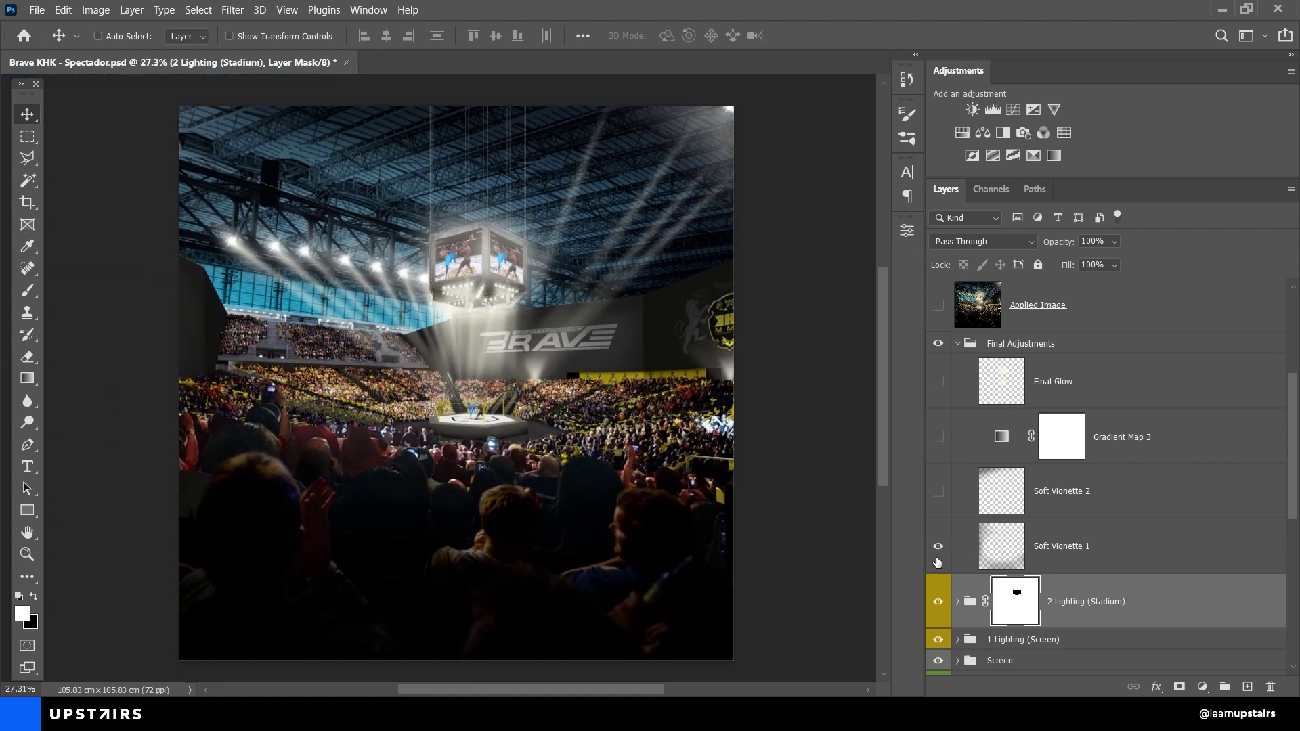
left_click(1009, 557)
left_click(938, 491)
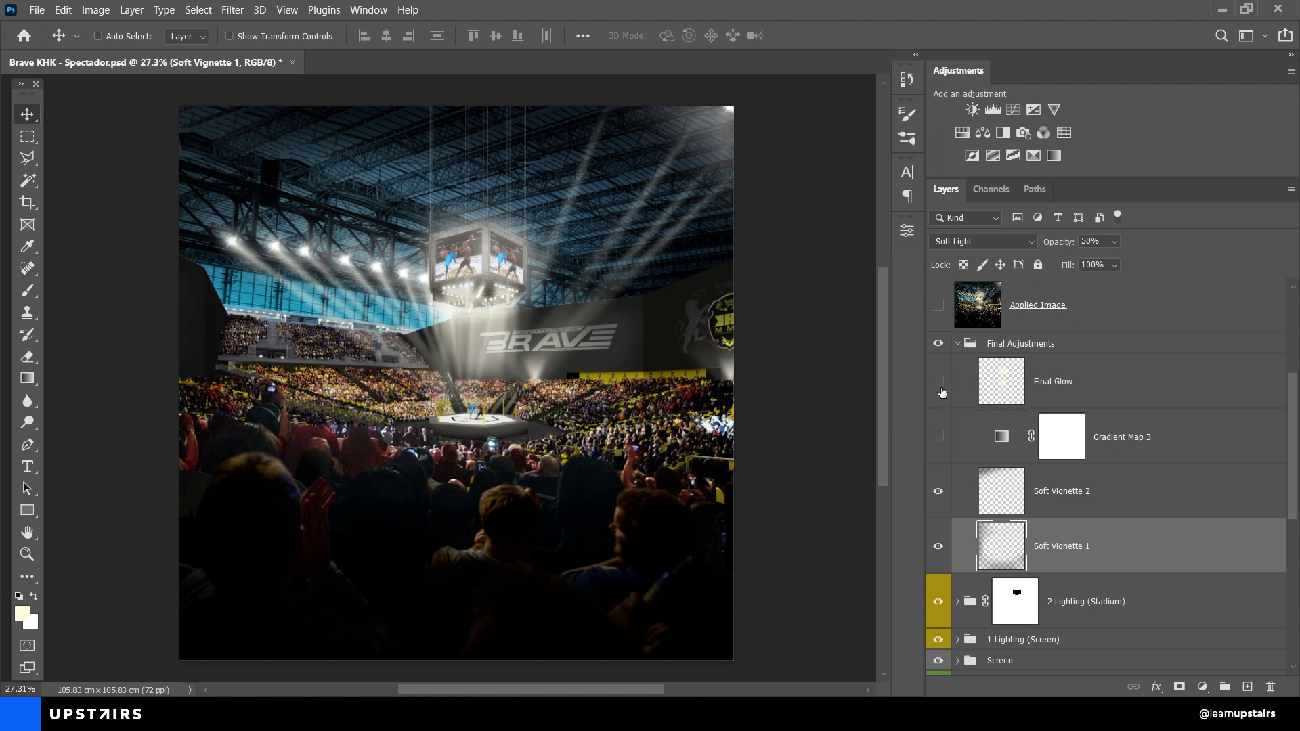
left_click(938, 382)
left_click(942, 393)
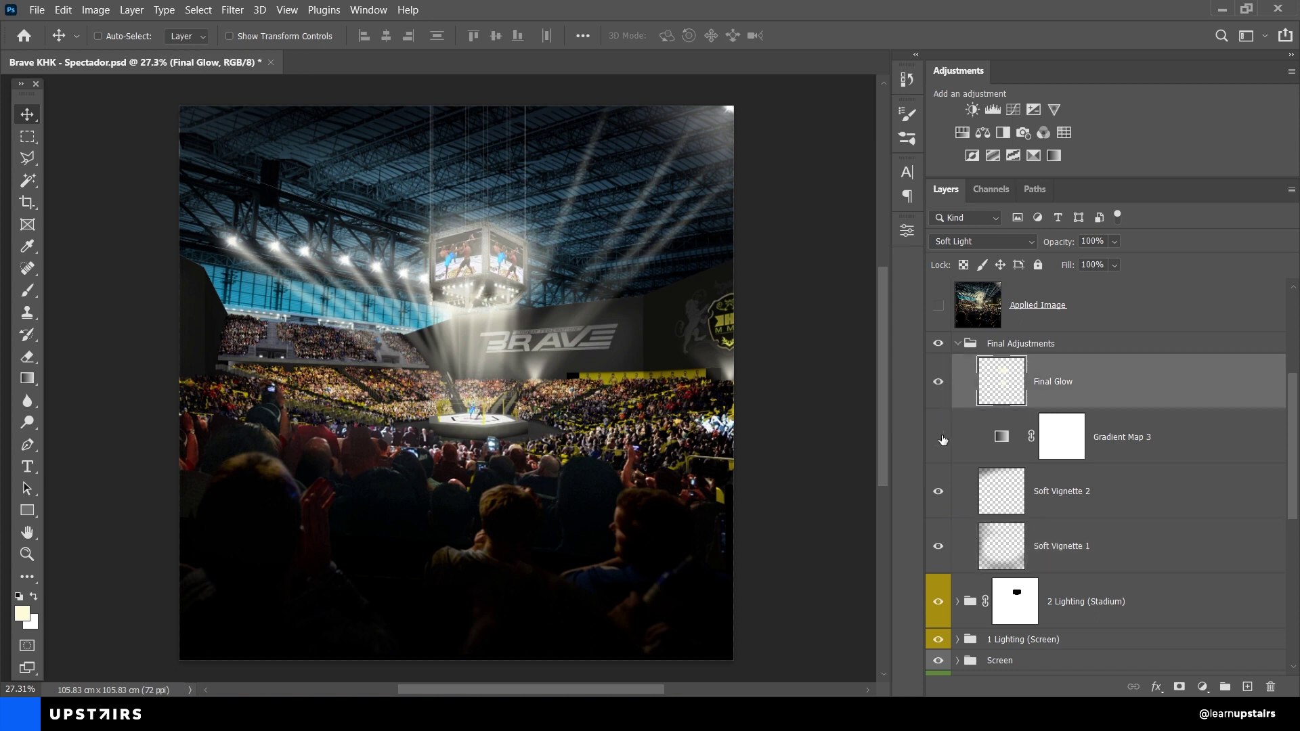
Step: Inspect the 30% Color Gradient Map 3, turn it on and toggle it to compare
left_click(1007, 445)
double_click(1007, 441)
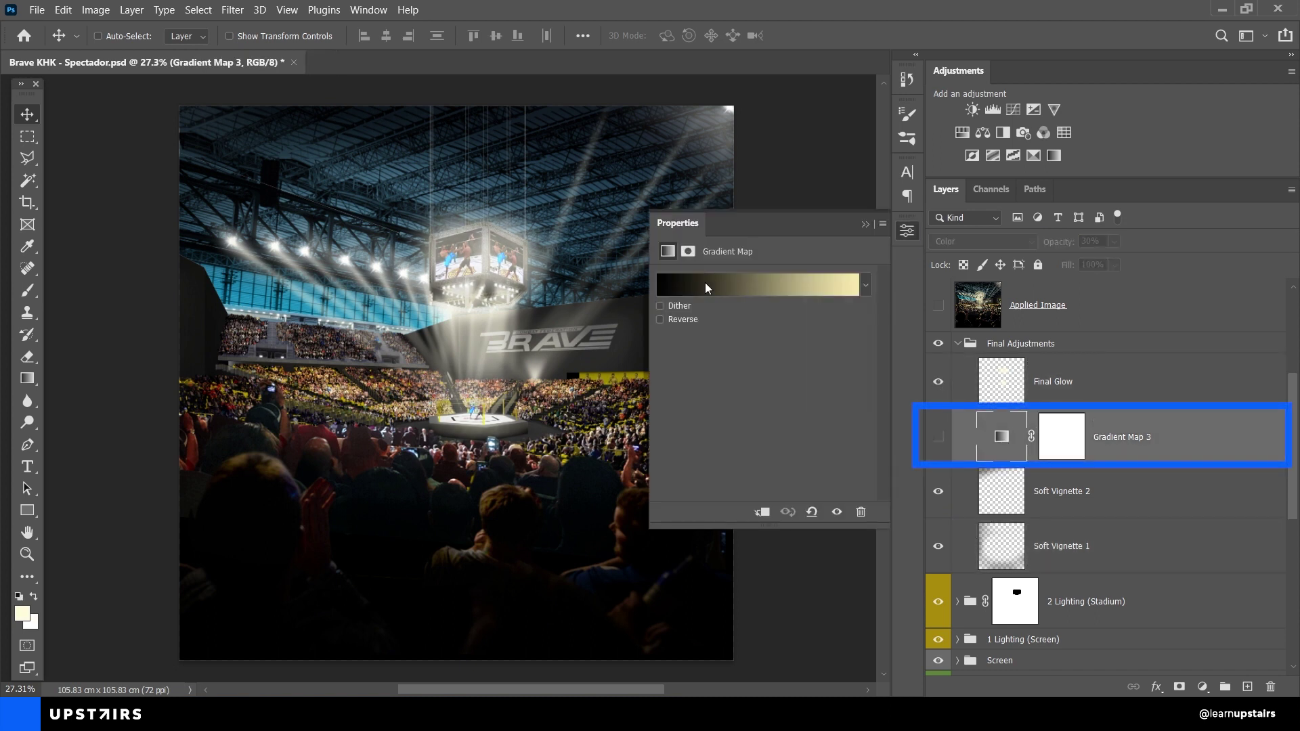
left_click(866, 224)
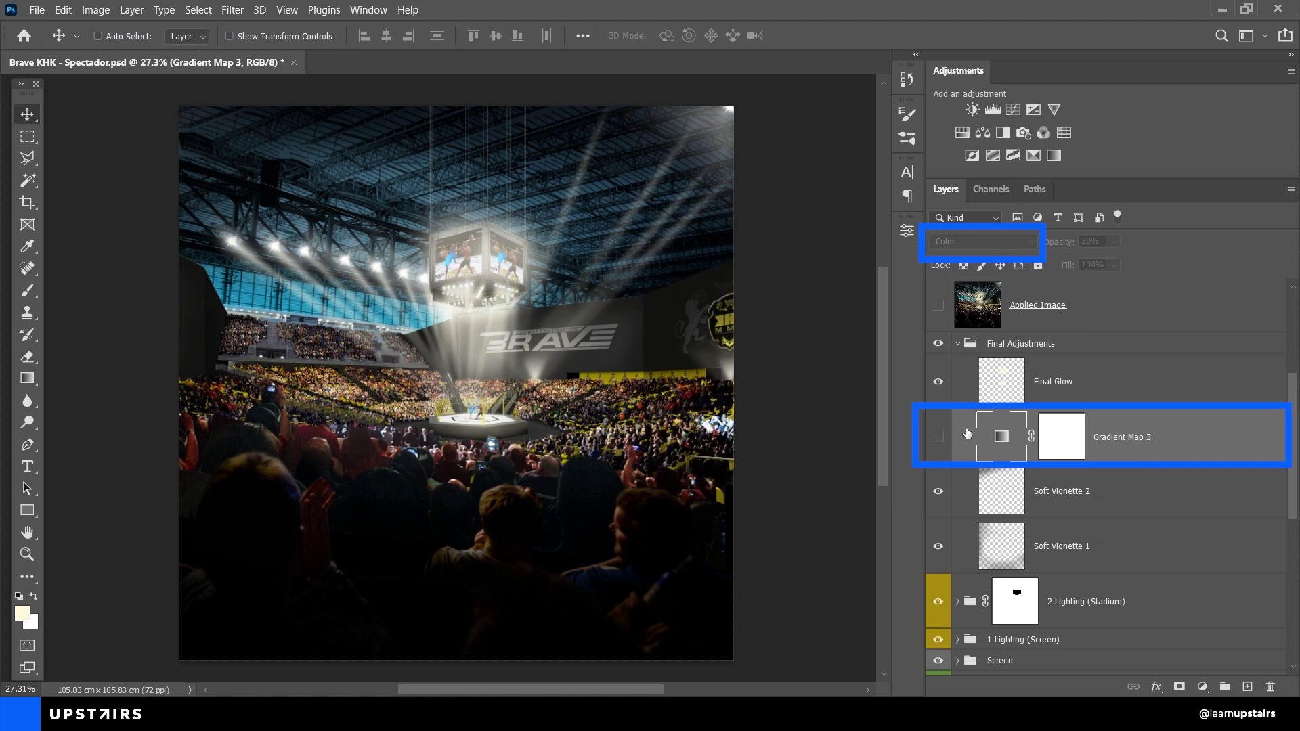
left_click(940, 437)
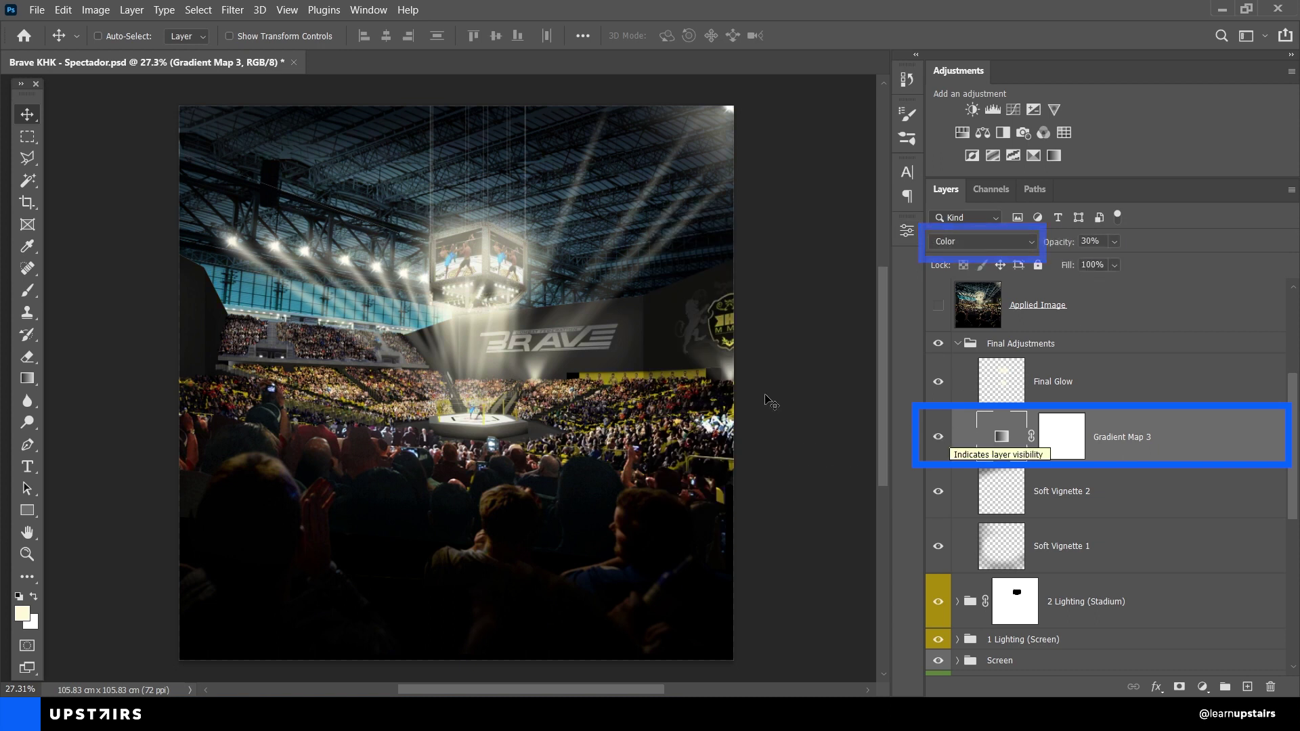
left_click(937, 444)
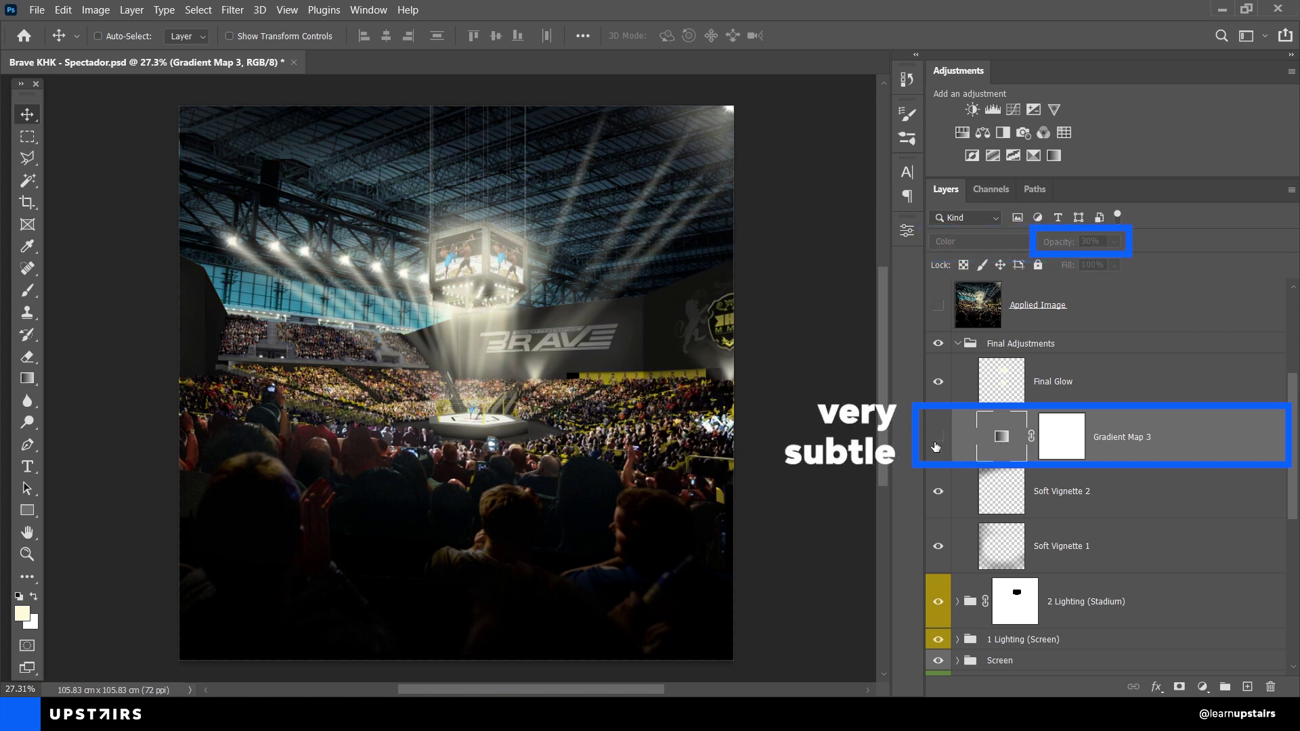
left_click(937, 444)
left_click(939, 444)
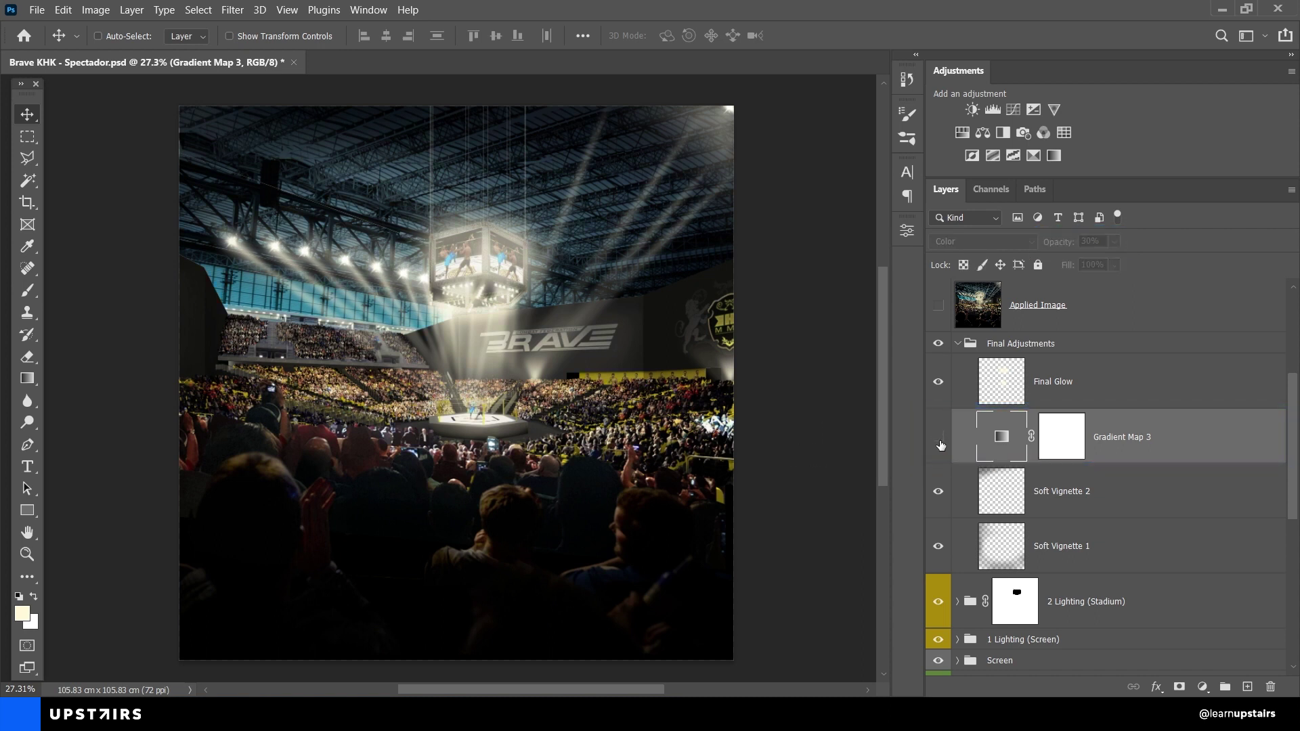
left_click(939, 444)
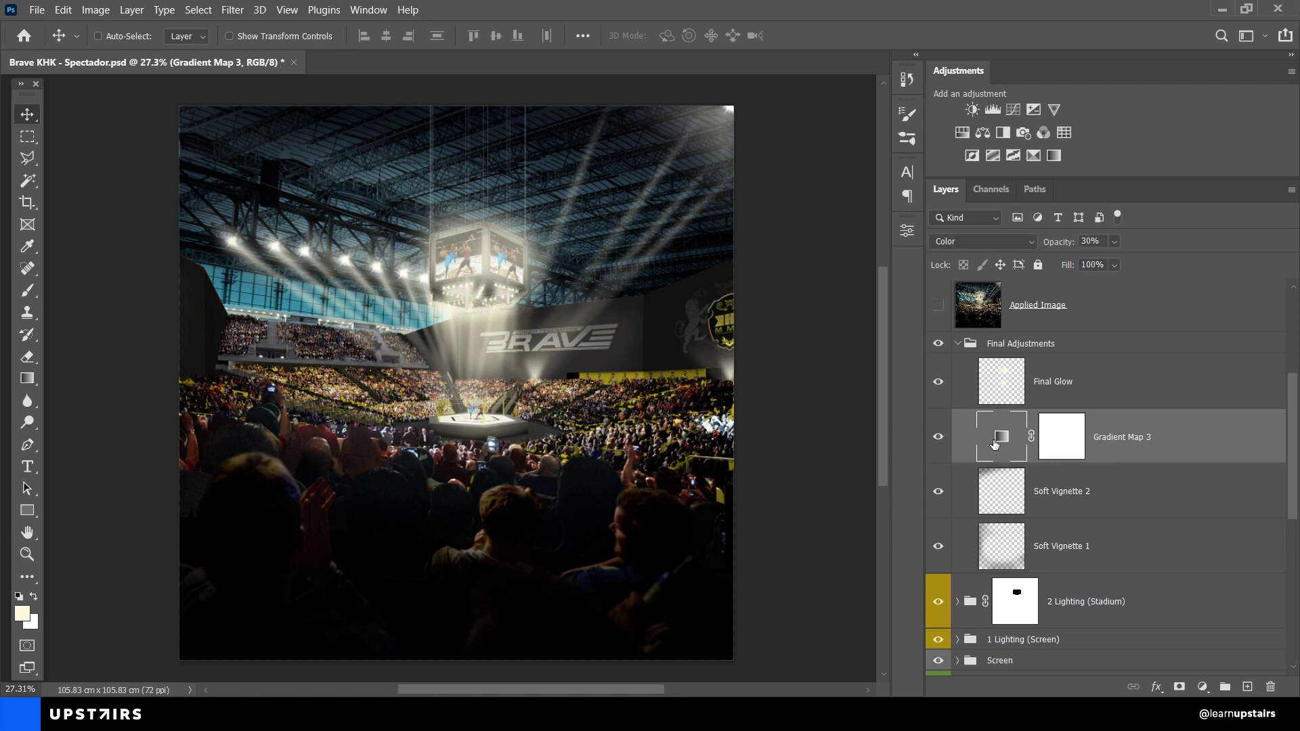
Step: Collapse Final Adjustments, select Applied Image, and check the Filter menu without applying anything
left_click(957, 343)
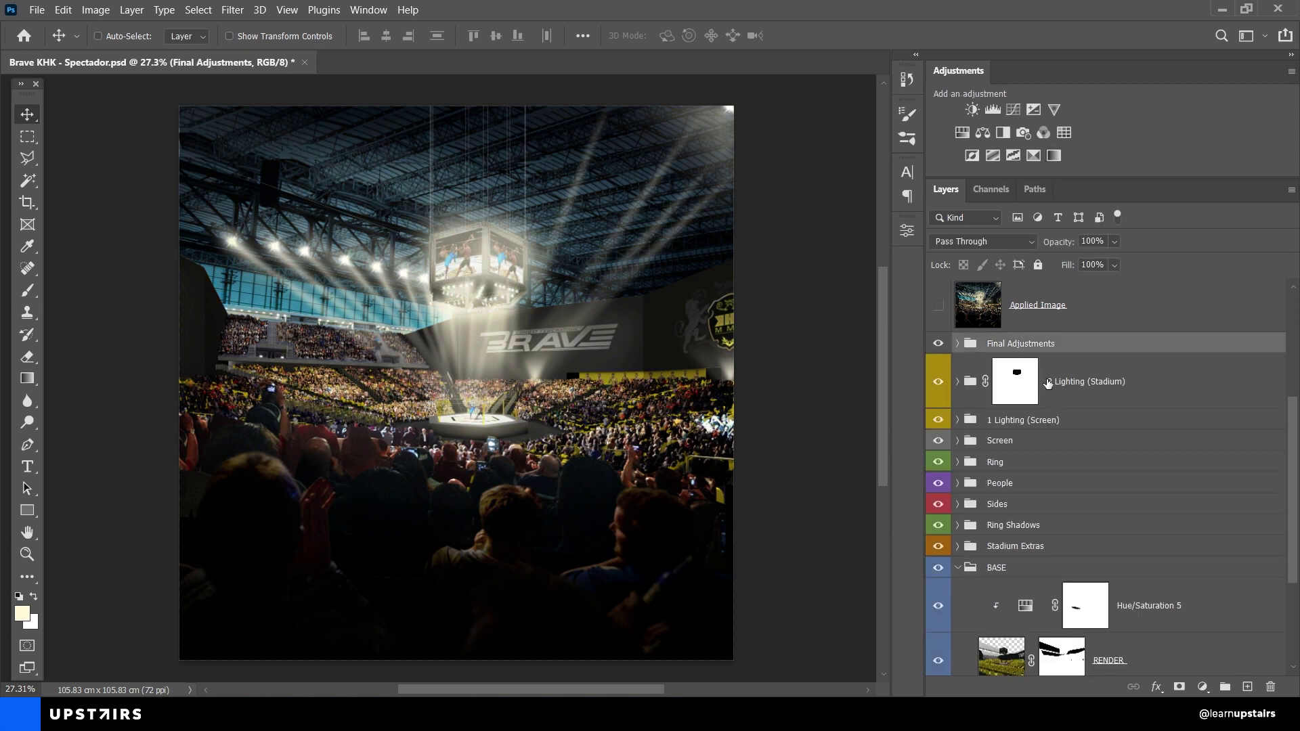
scroll(1035, 530, "up", 4)
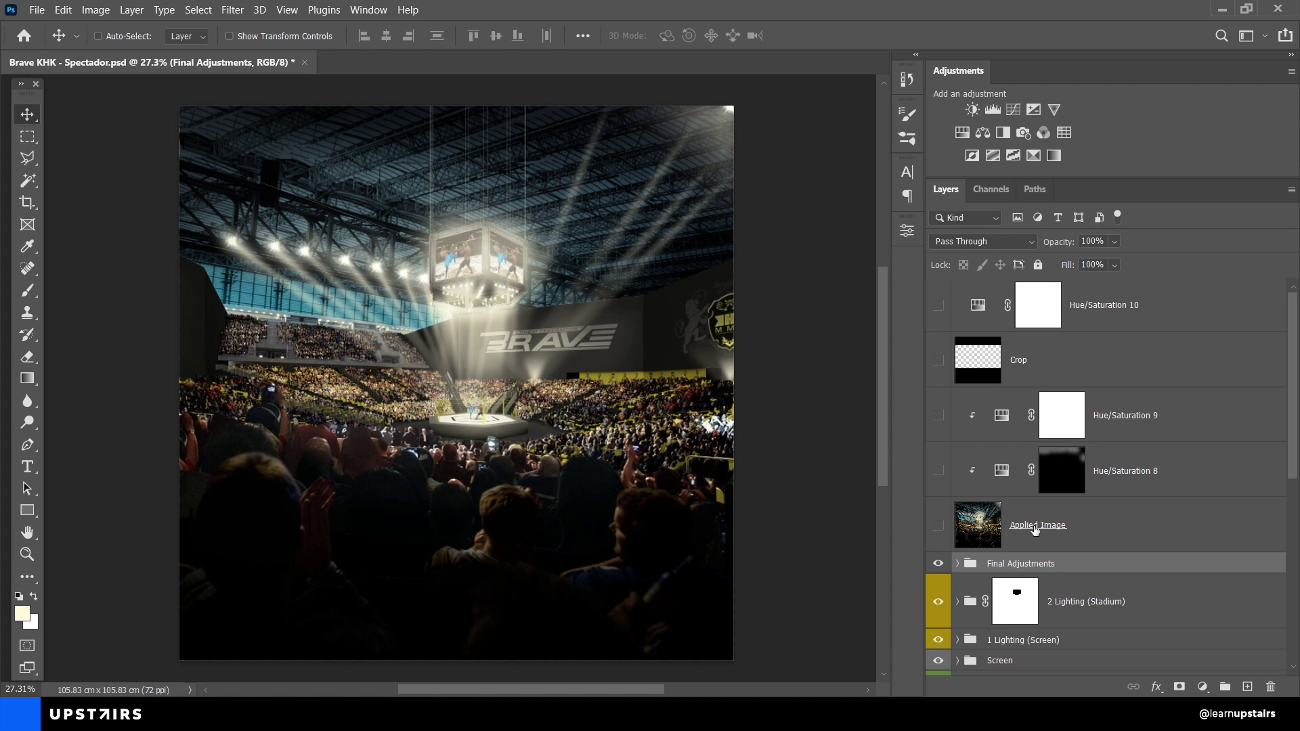
left_click(1035, 530)
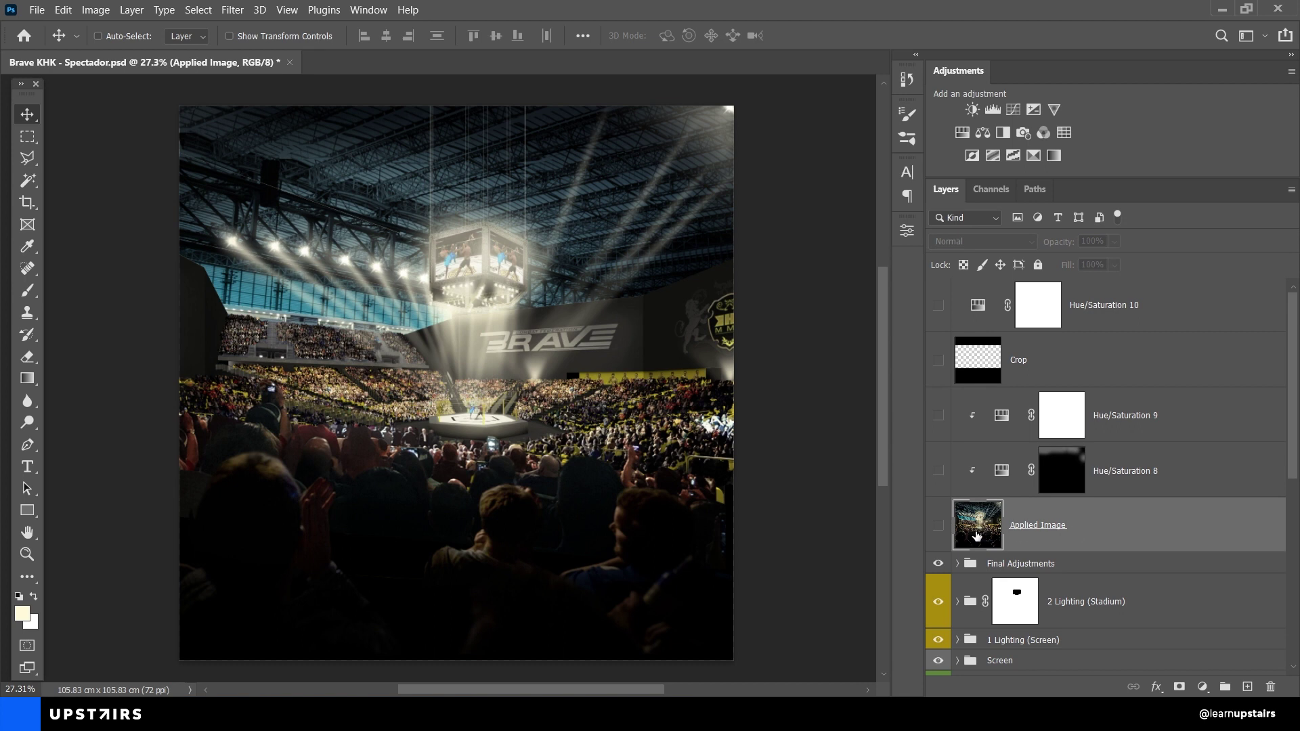
left_click(244, 14)
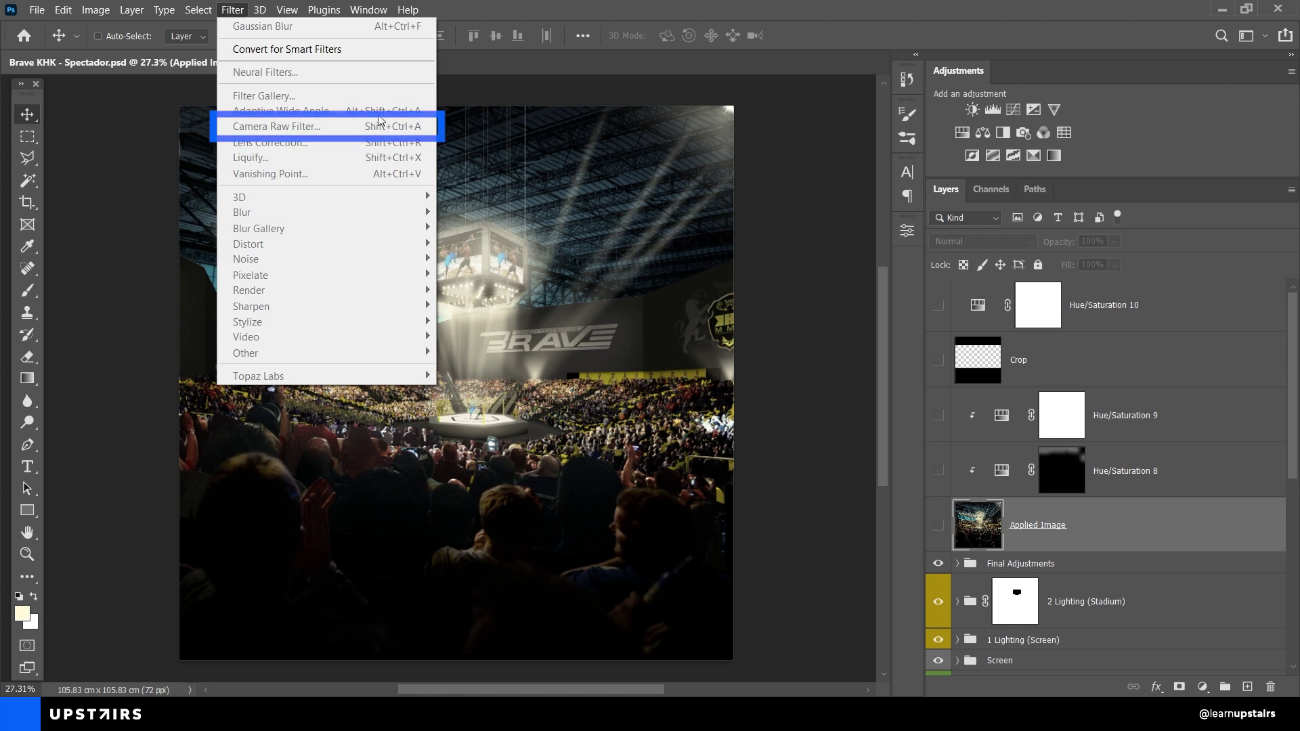
left_click(327, 131)
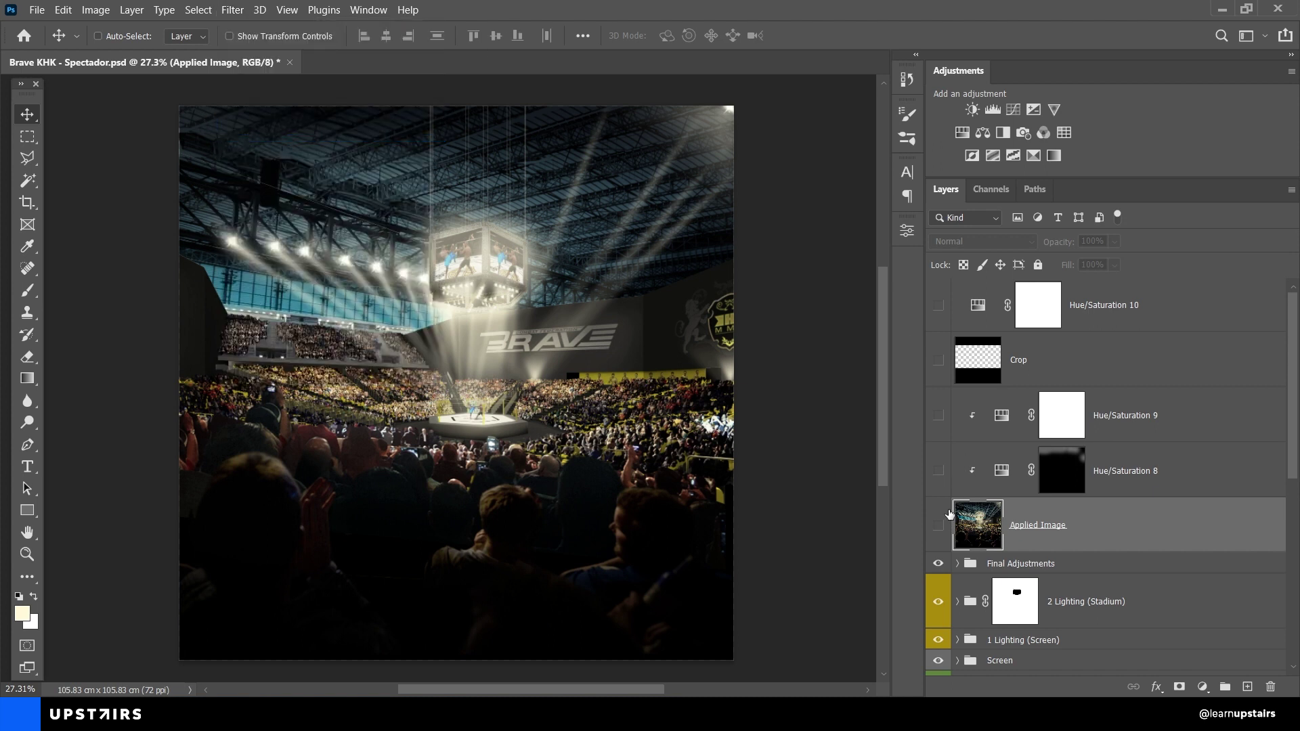
Step: Turn on Applied Image, Hue/Saturation 8 and 9, and the Crop letterbox bars
left_click(939, 527)
left_click(939, 471)
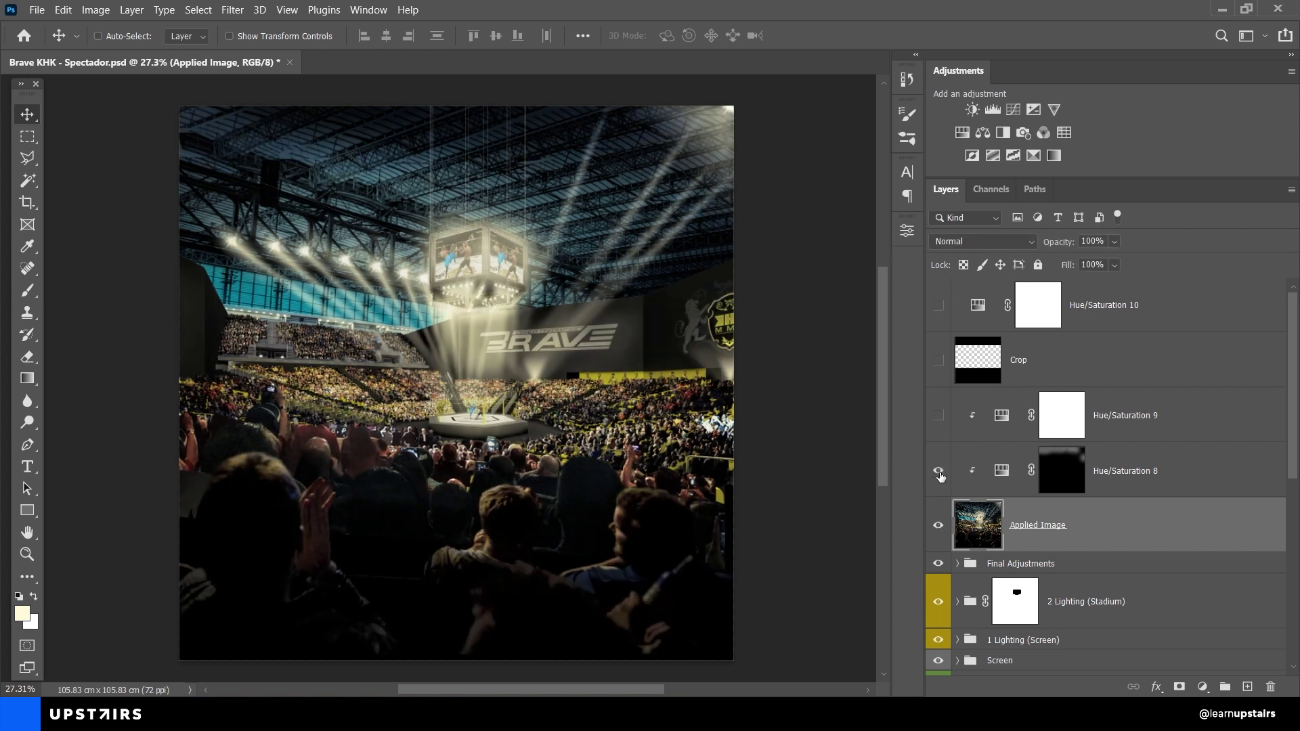
left_click(939, 416)
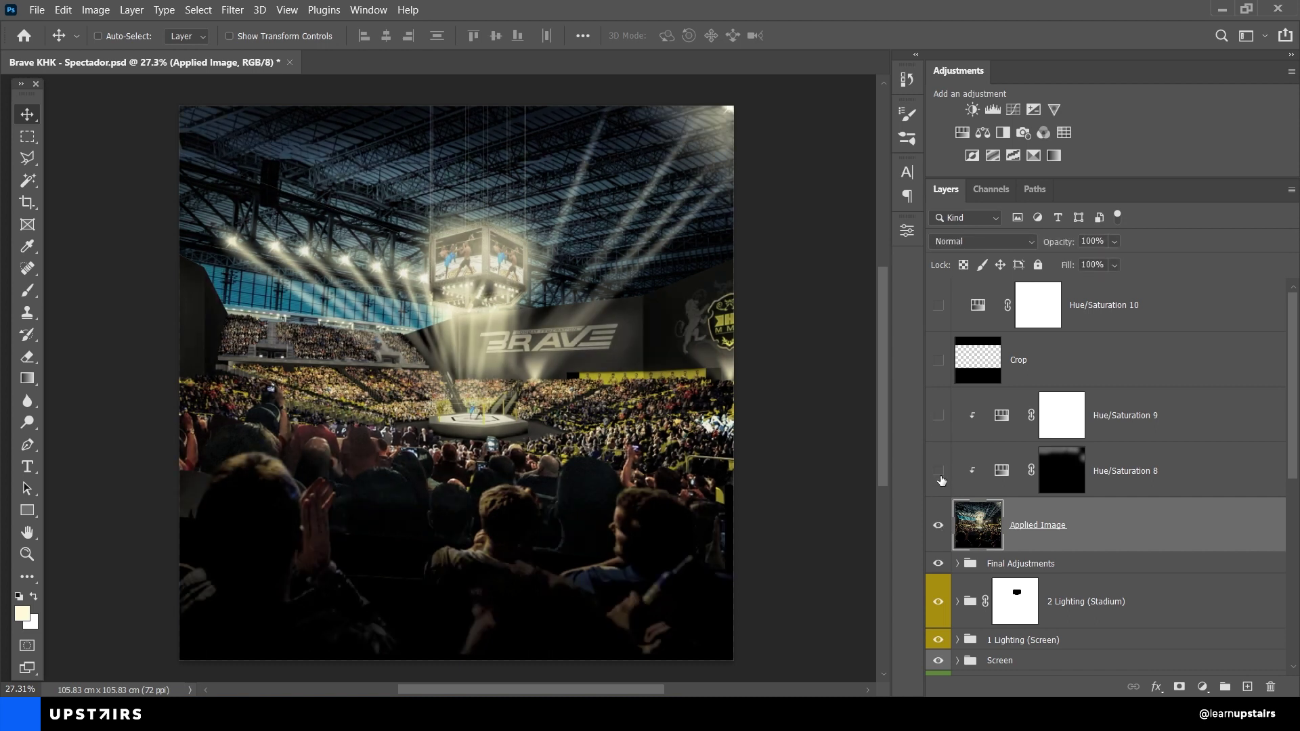
left_click(939, 361)
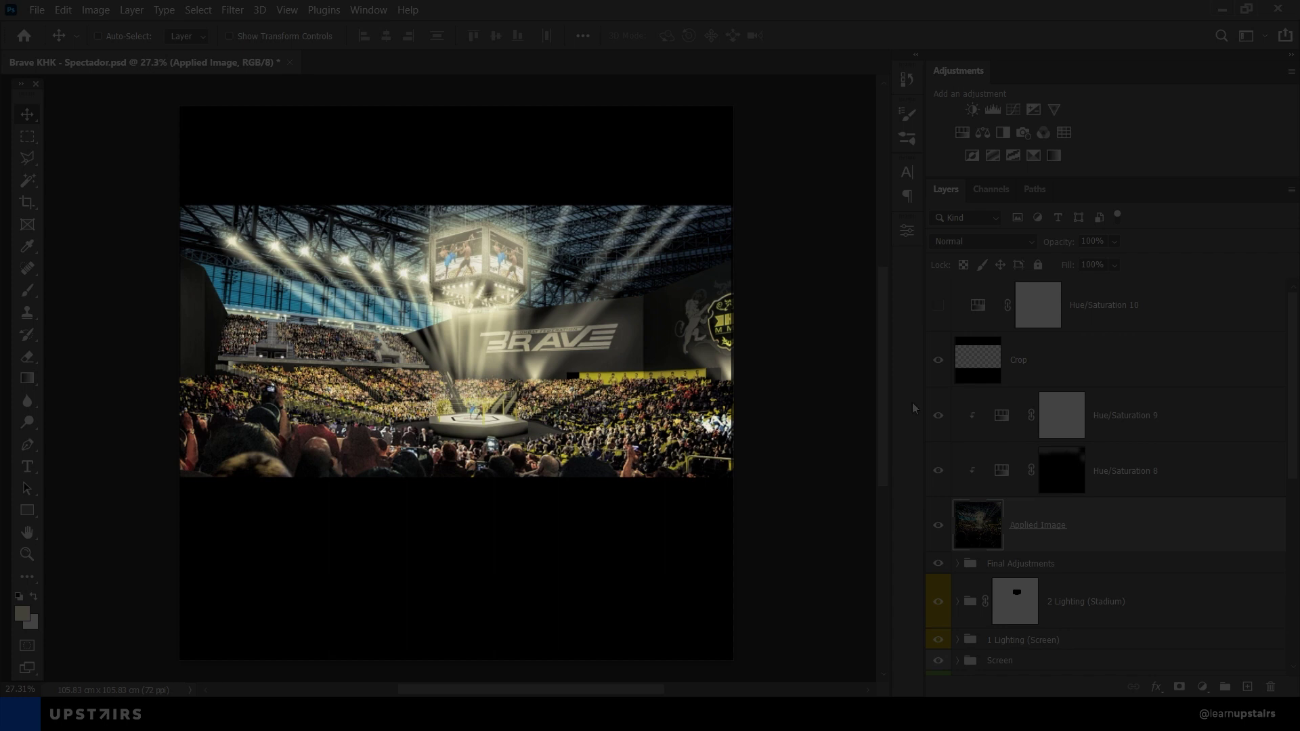
Step: Hide the Crop bars, turn on Hue/Saturation 10 at −100 saturation, and hide all panels
left_click(997, 378)
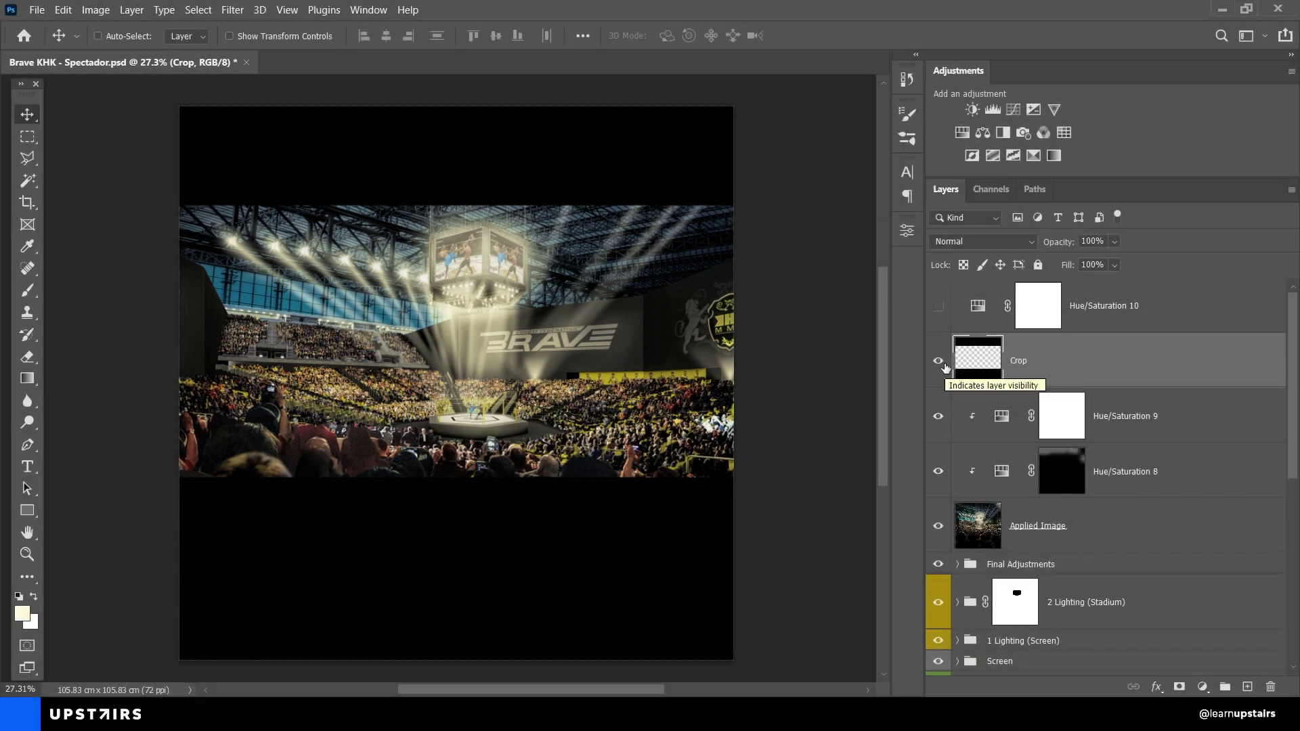
left_click(946, 365)
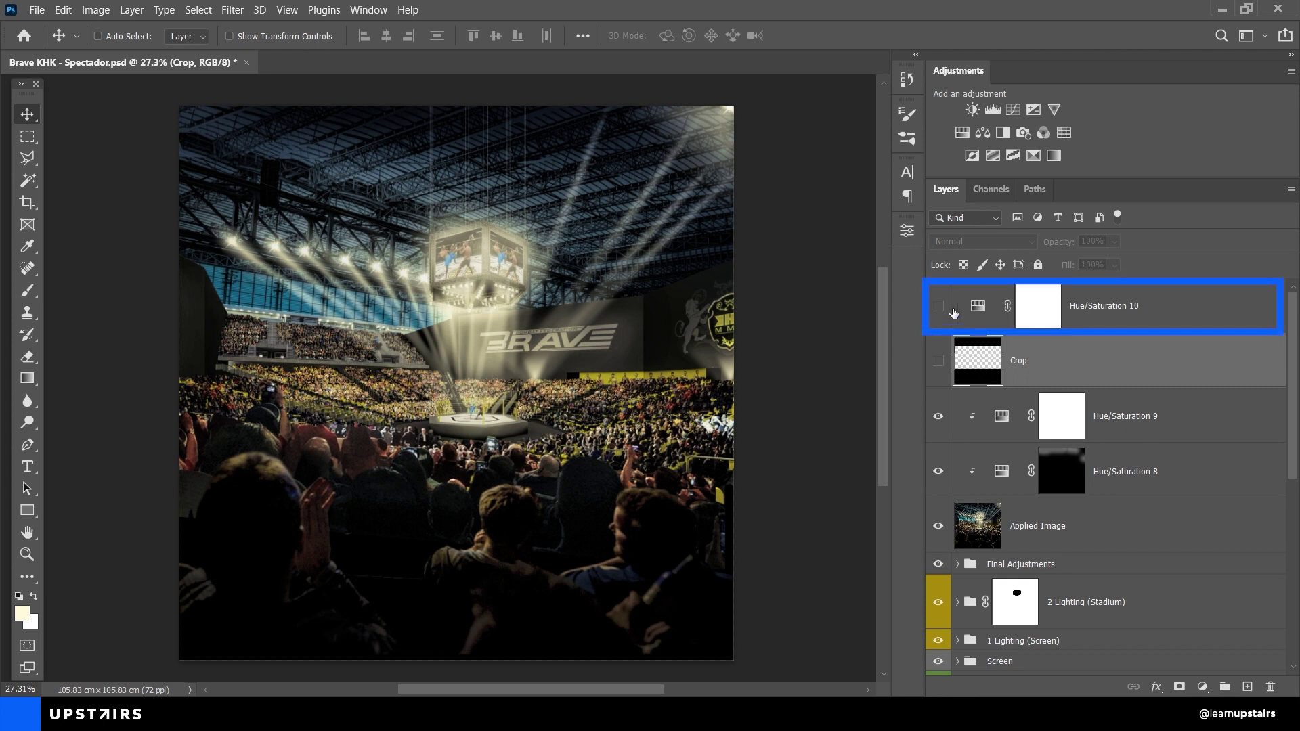
double_click(976, 307)
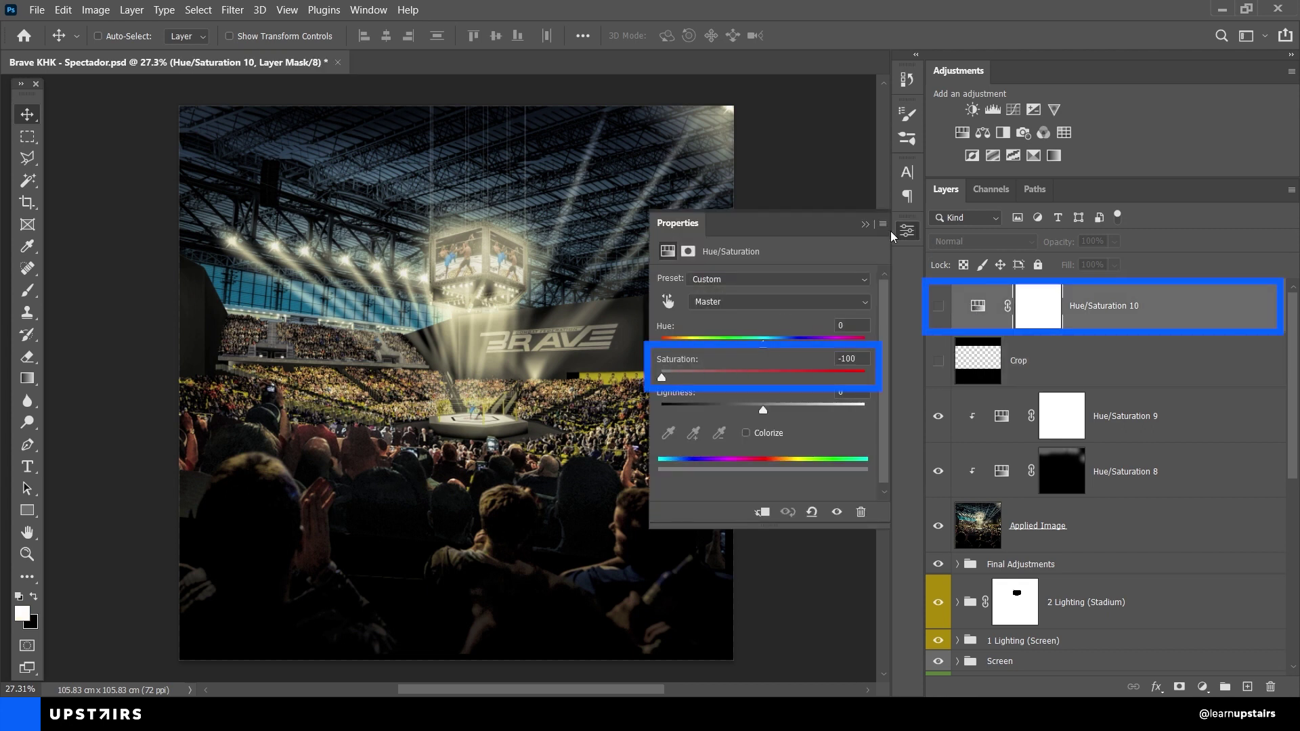
left_click(866, 227)
left_click(939, 306)
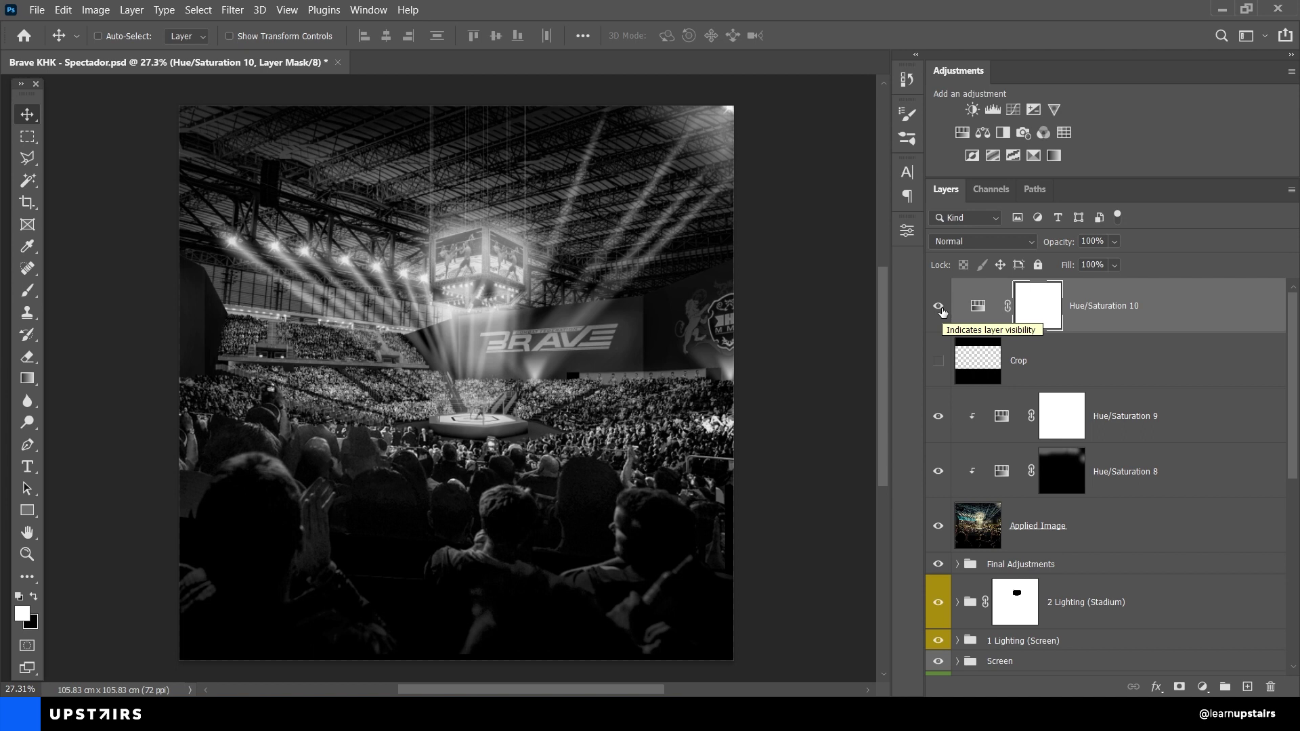
key("Tab")
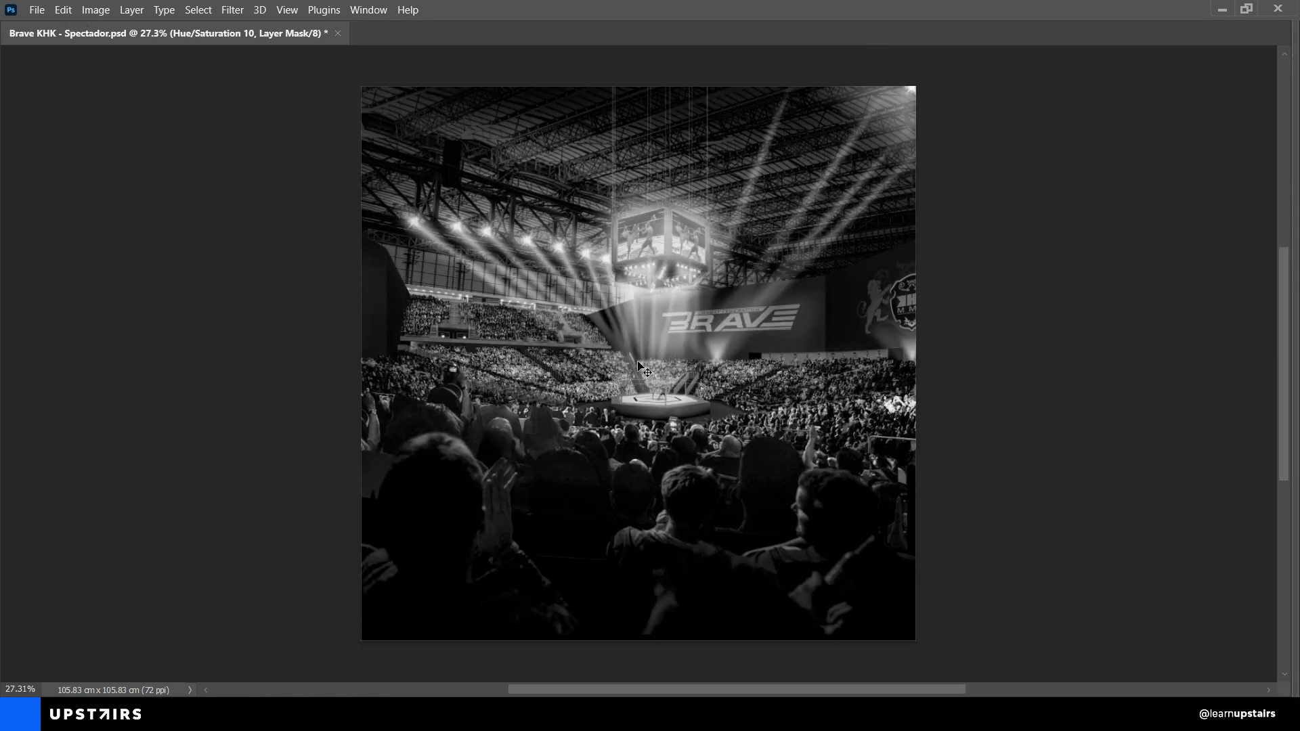